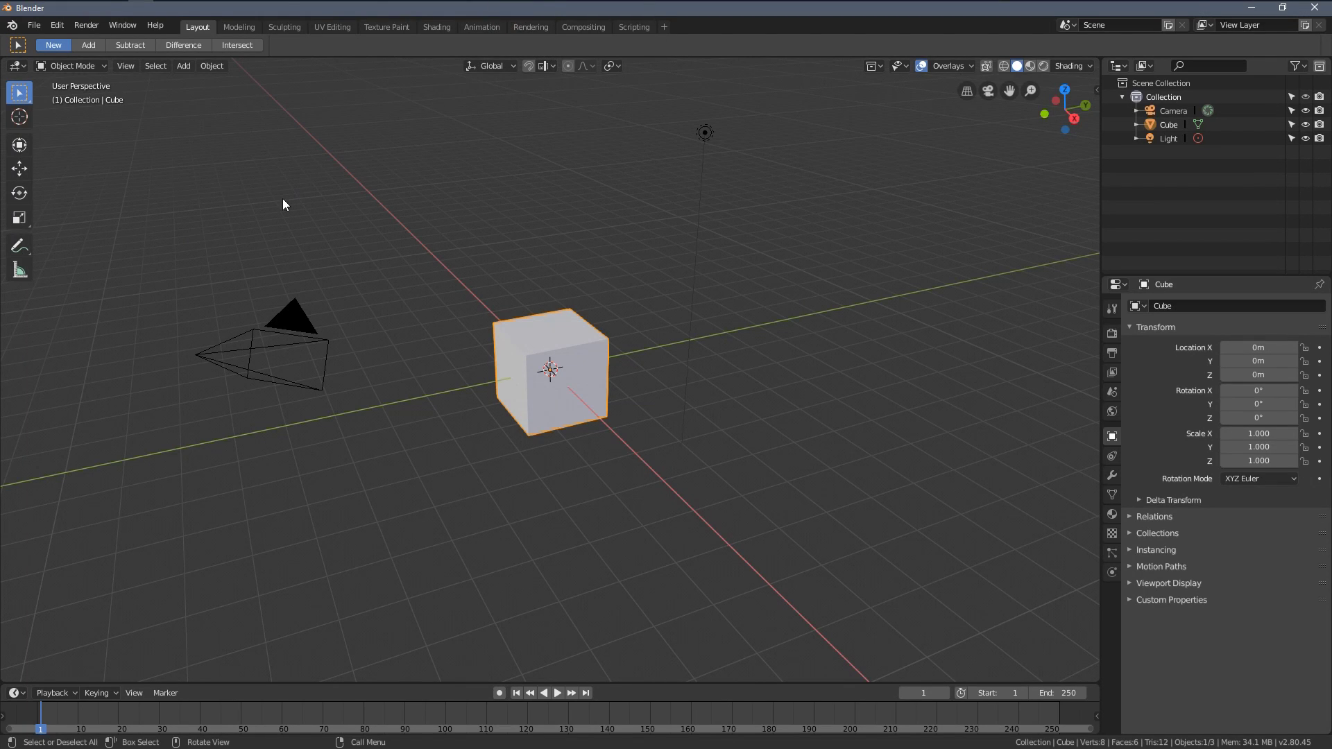
Enter Edit Mode on the cube, activate the Move tool and clear the vertex selection
middle_drag(397, 262, 177, 195)
key(Tab)
click(374, 306)
shift+click(595, 371)
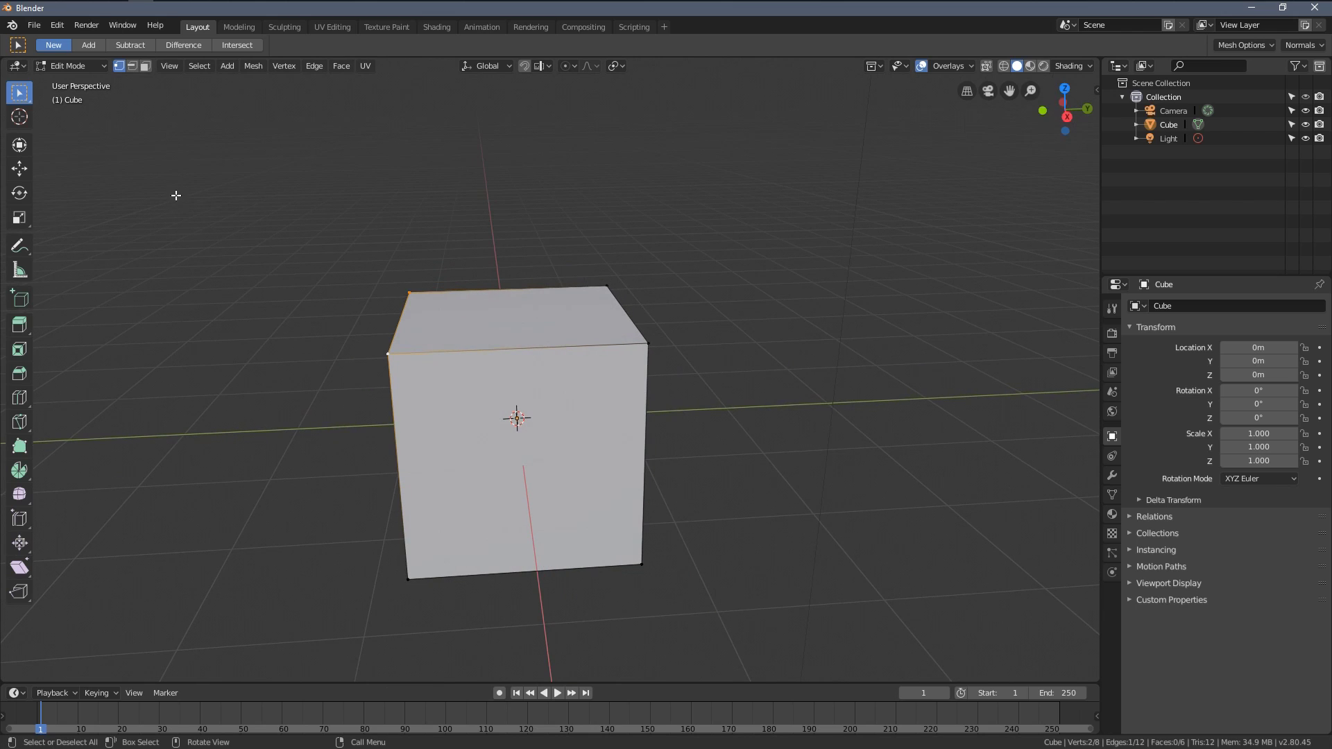
click(20, 168)
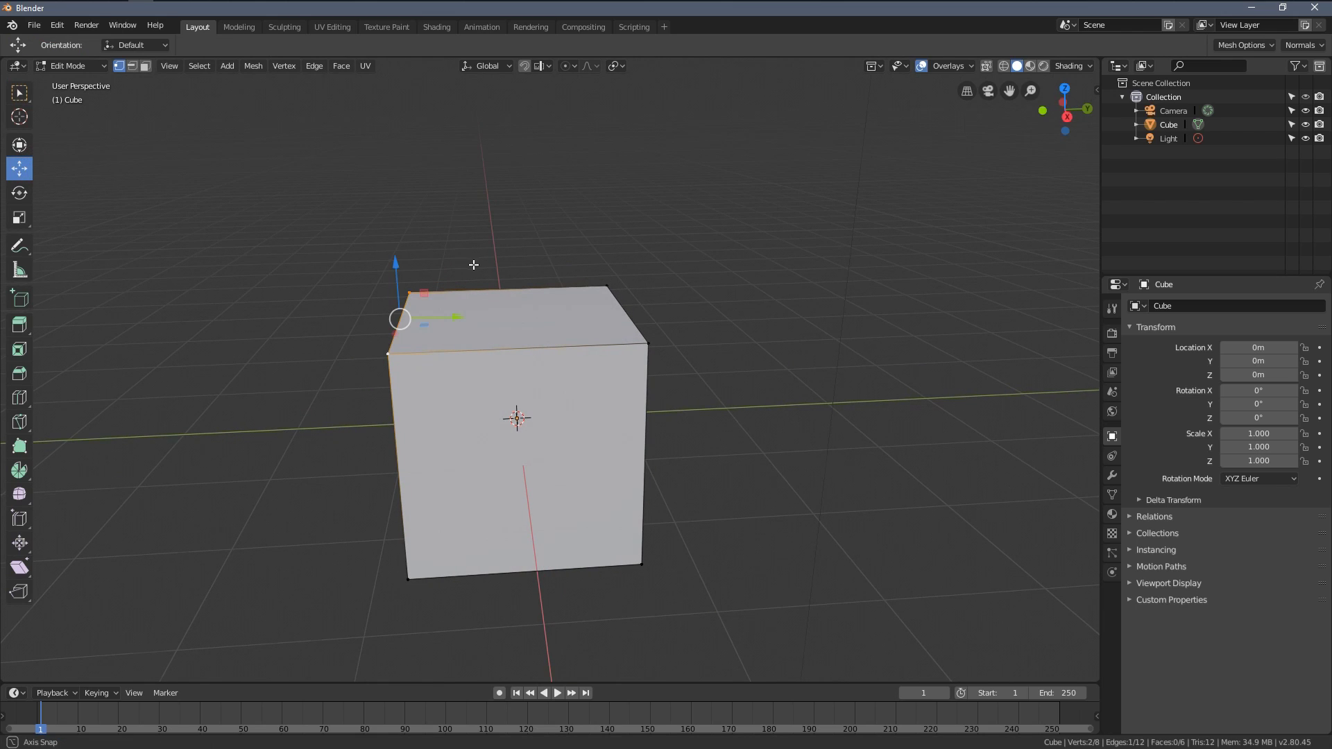
middle_drag(173, 244, 380, 223)
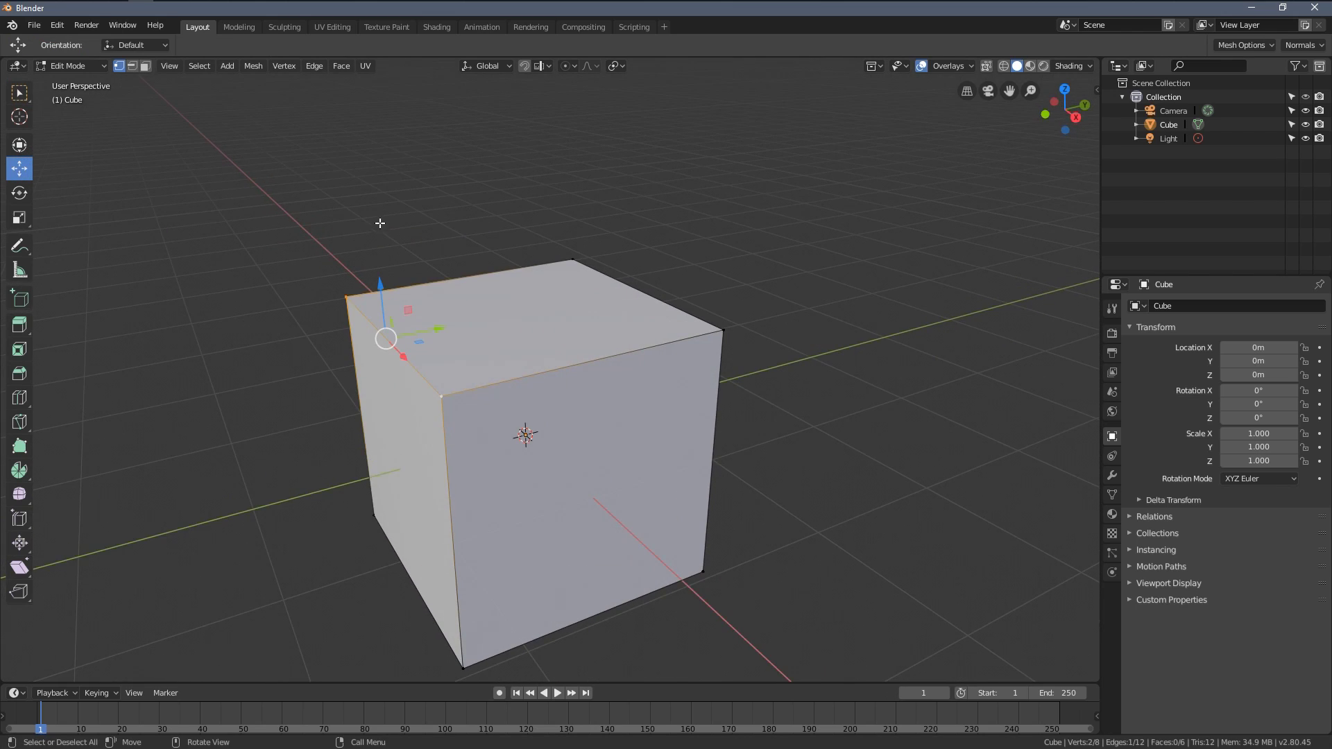
click(460, 225)
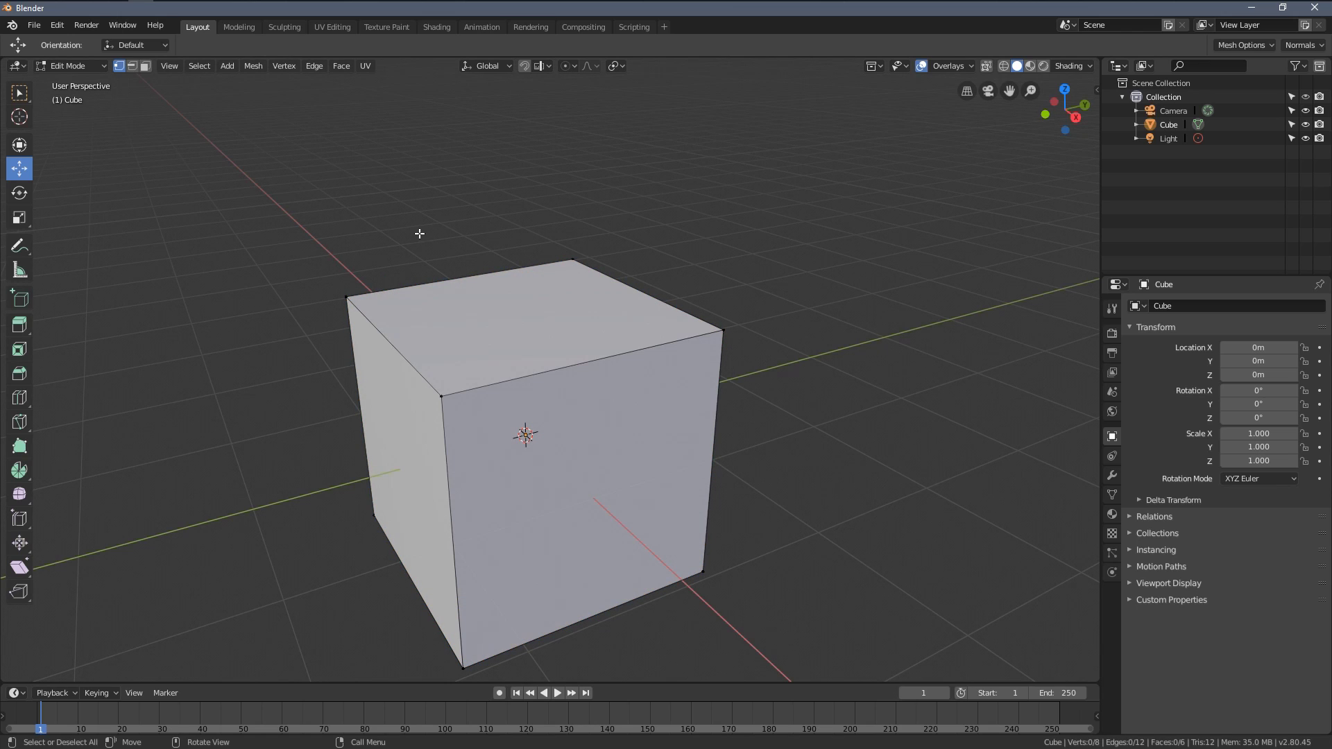
middle_drag(277, 234, 342, 200)
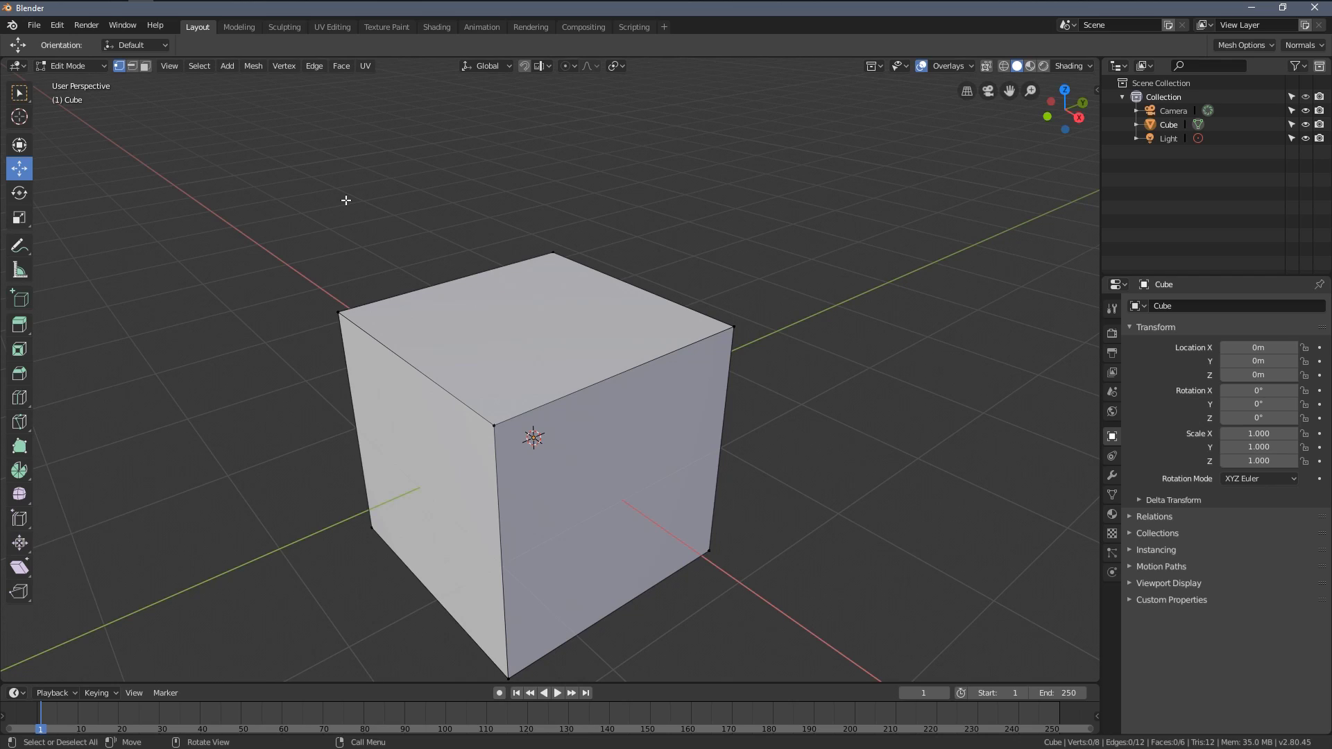
Knife-cut a closed irregular outline across the cube's top face and its two adjacent side faces
key(k)
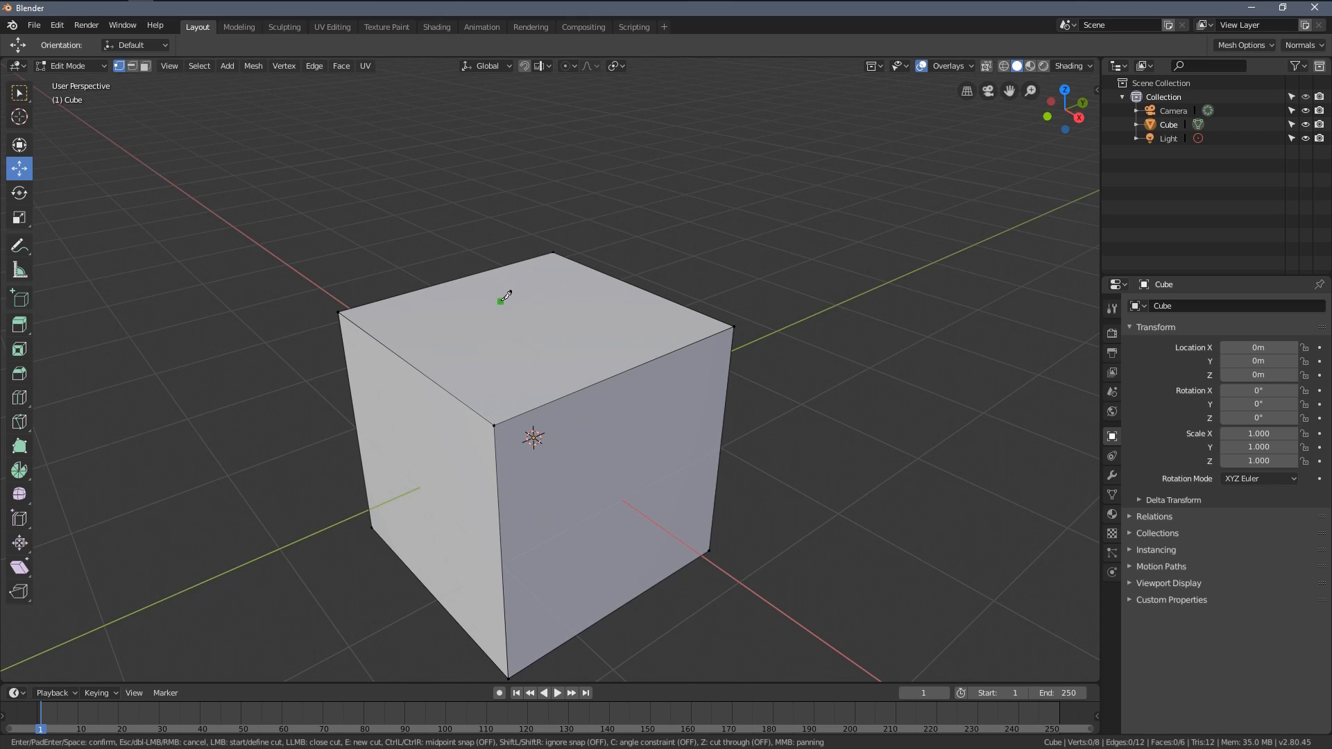
click(445, 345)
click(446, 388)
click(442, 483)
click(471, 549)
click(501, 561)
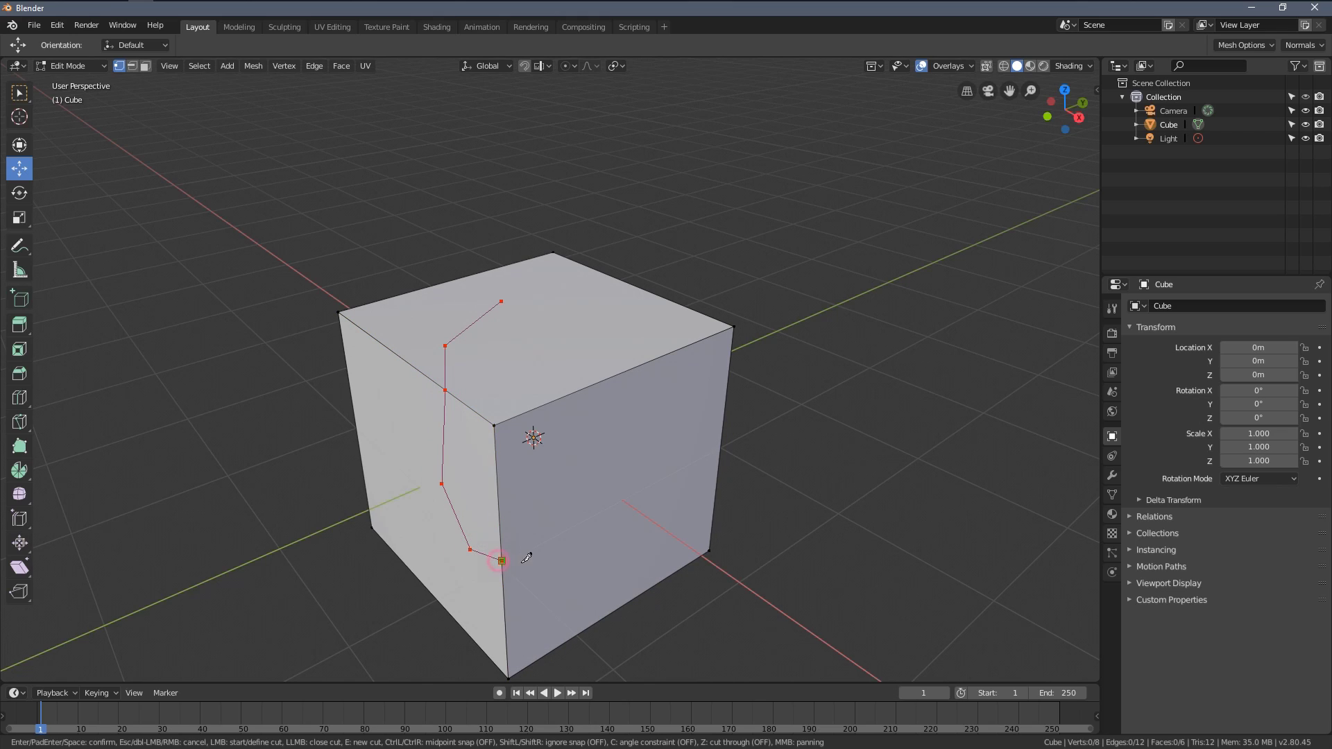
click(574, 556)
click(652, 480)
click(669, 407)
click(650, 360)
click(564, 359)
click(559, 305)
click(506, 298)
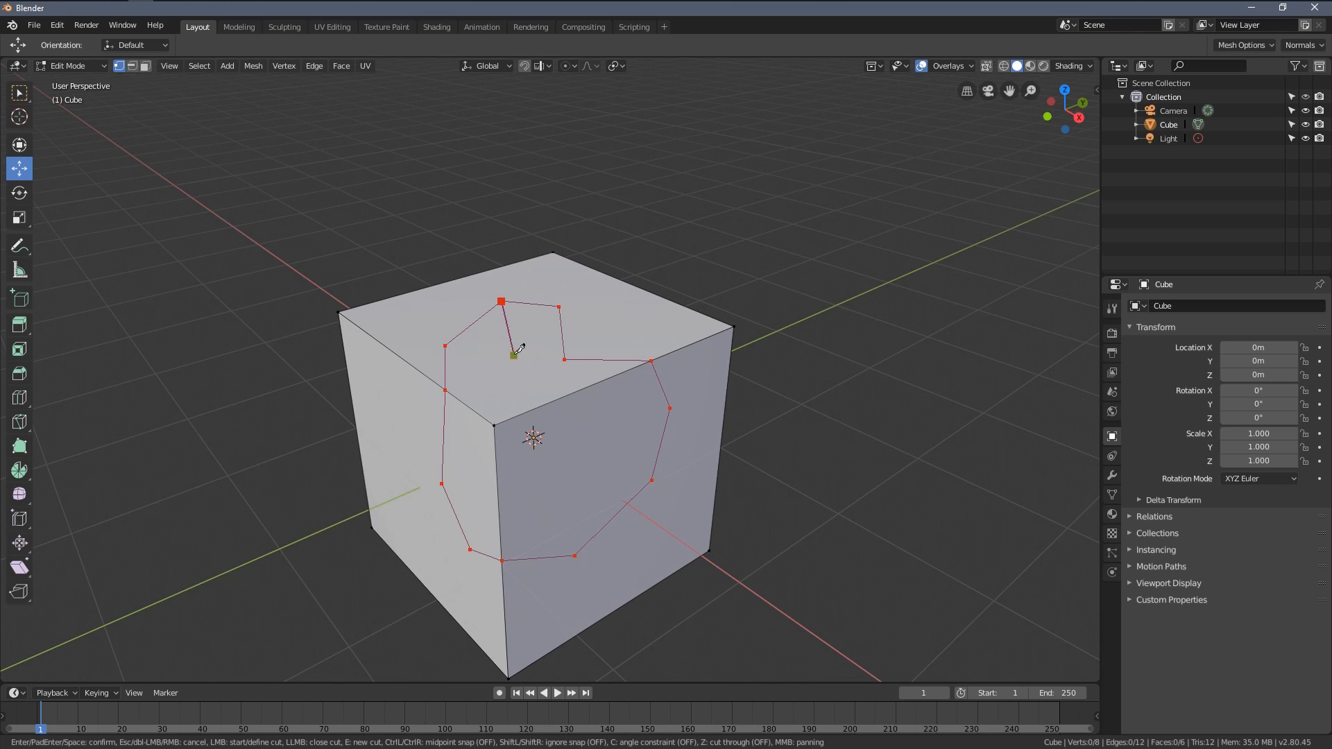
key(Return)
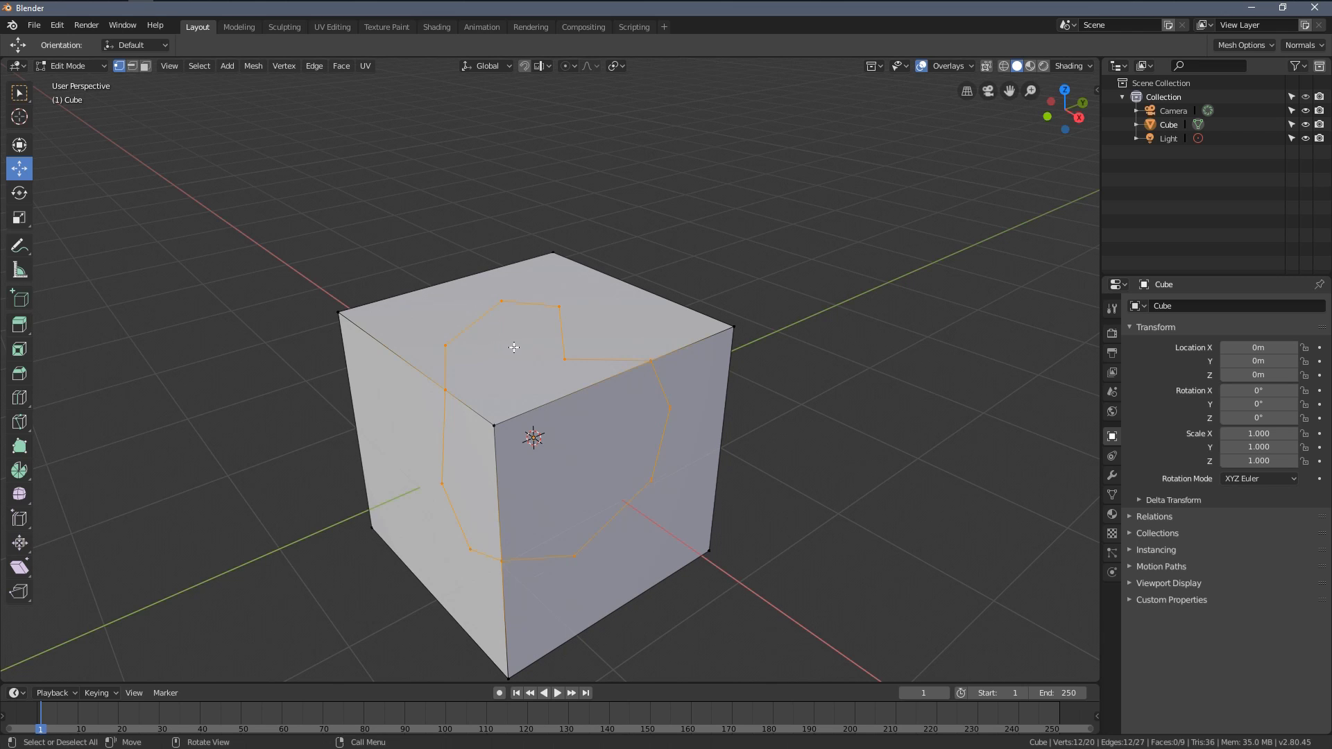
Switch to face selection and extrude the cut-out face on the cube's top upward
middle_drag(507, 346, 141, 245)
scroll(630, 353, up, 2)
key(alt+a)
scroll(633, 364, down, 2)
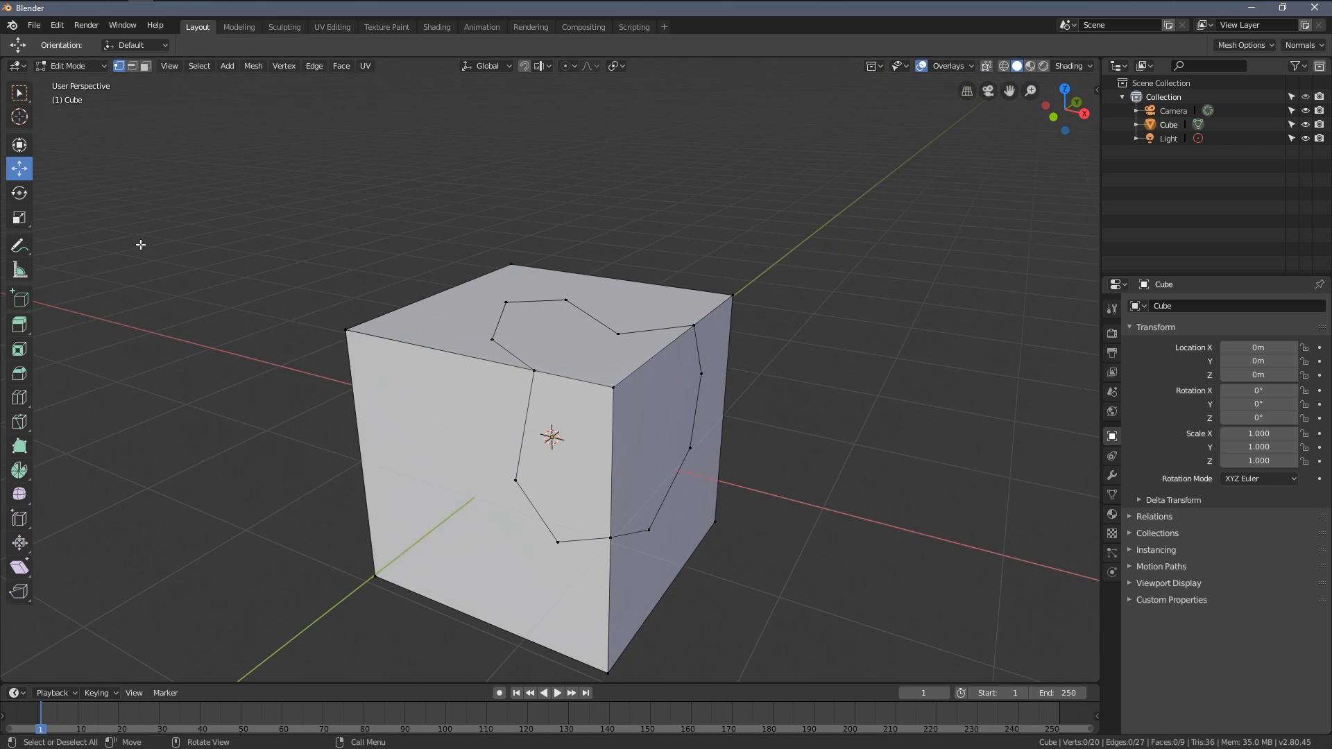
middle_drag(405, 284, 464, 313)
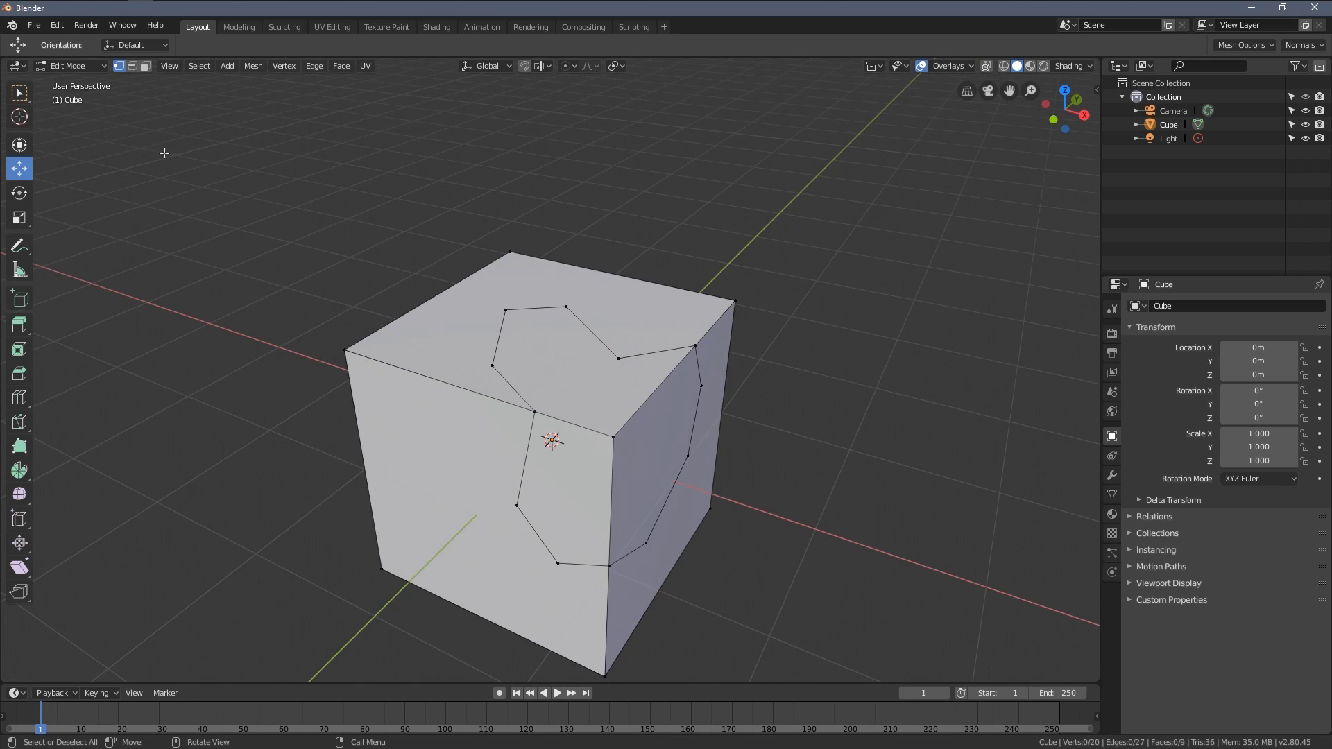
click(150, 68)
click(550, 351)
middle_drag(551, 351, 508, 320)
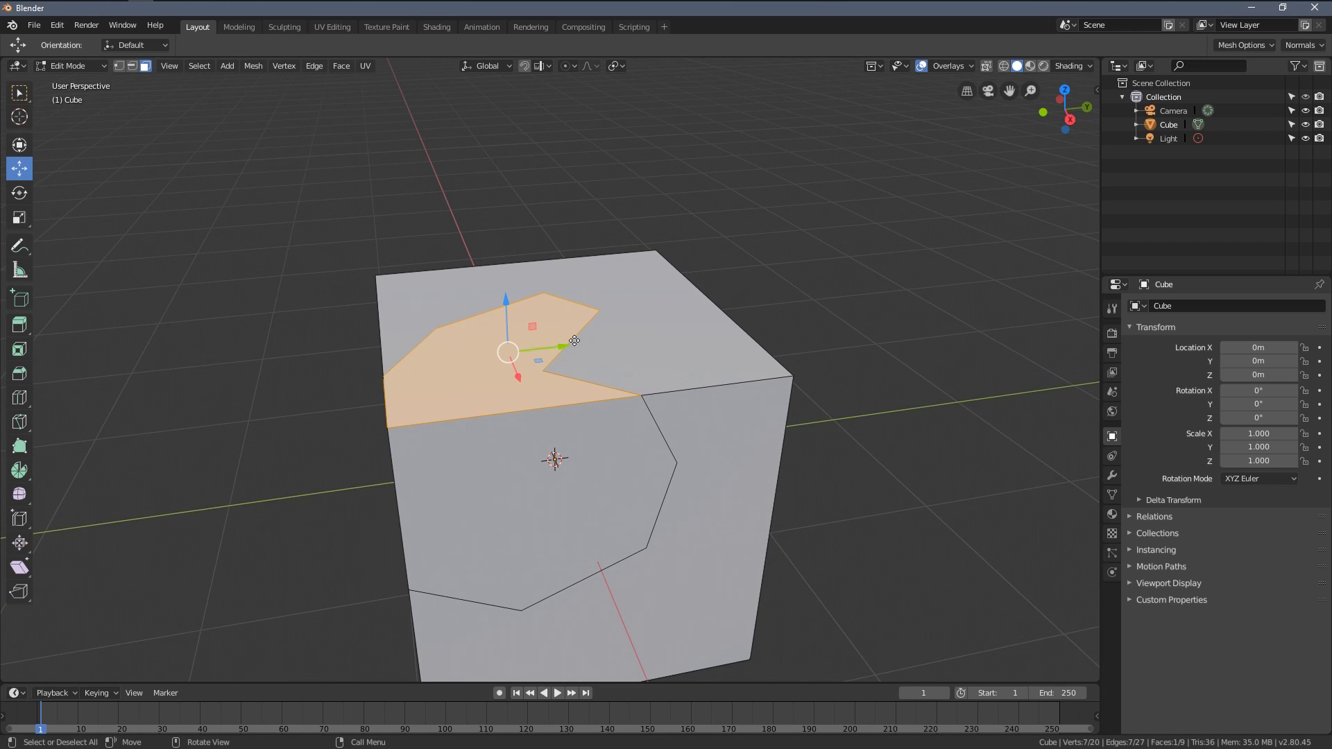
key(e)
click(555, 277)
mouse_move(554, 278)
middle_down()
mouse_move(501, 380)
mouse_move(374, 312)
mouse_move(433, 323)
mouse_move(571, 278)
middle_up()
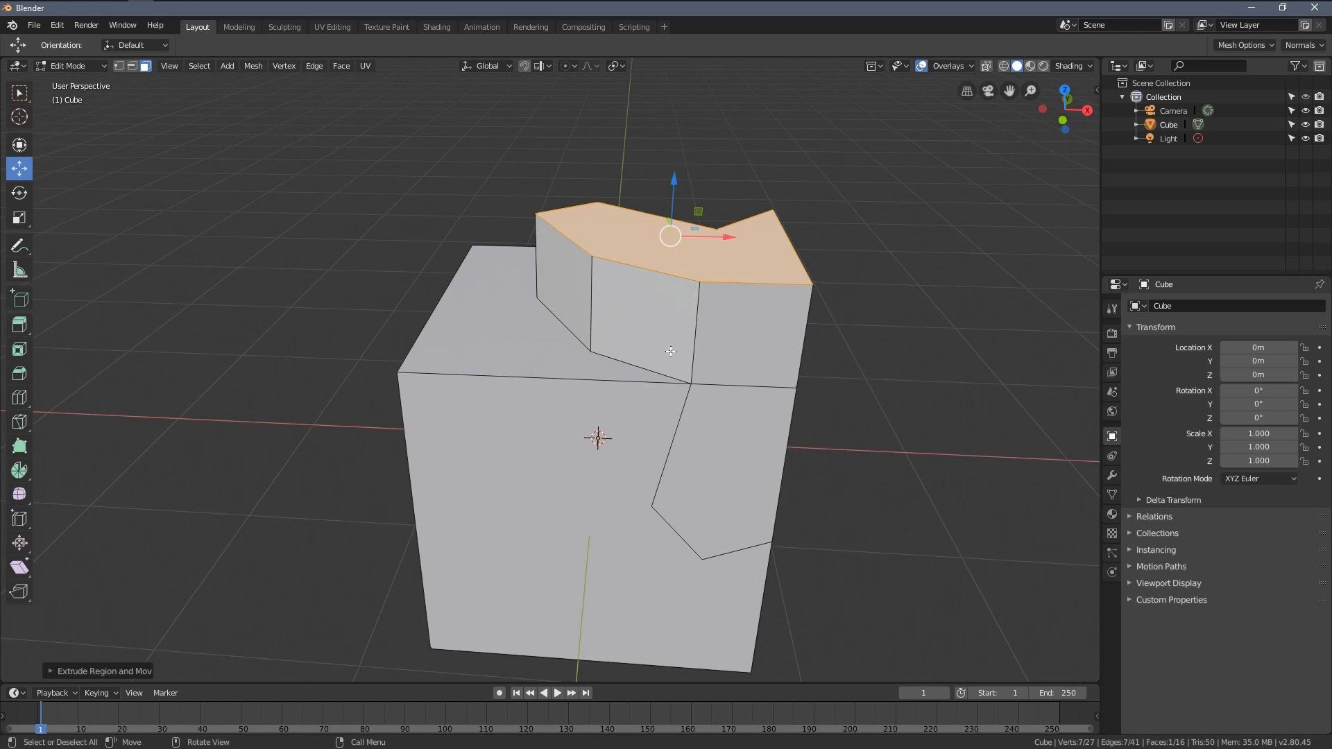
Extrude the two faces of the cut region on the cube's +X side outward together
middle_drag(671, 352, 628, 374)
click(580, 478)
shift+click(694, 333)
key(e)
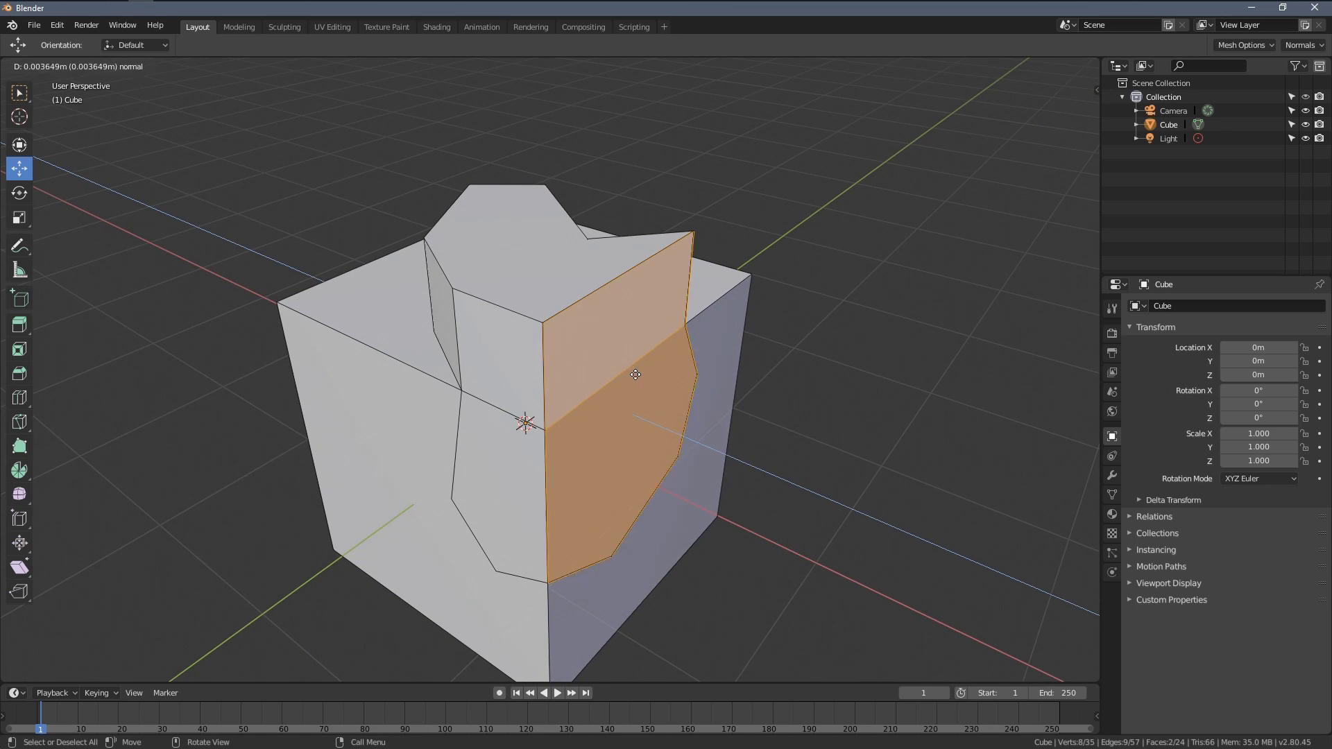
click(743, 420)
Extrude the four faces of the cut region on the -Y side outward together, and deselect everything
click(516, 496)
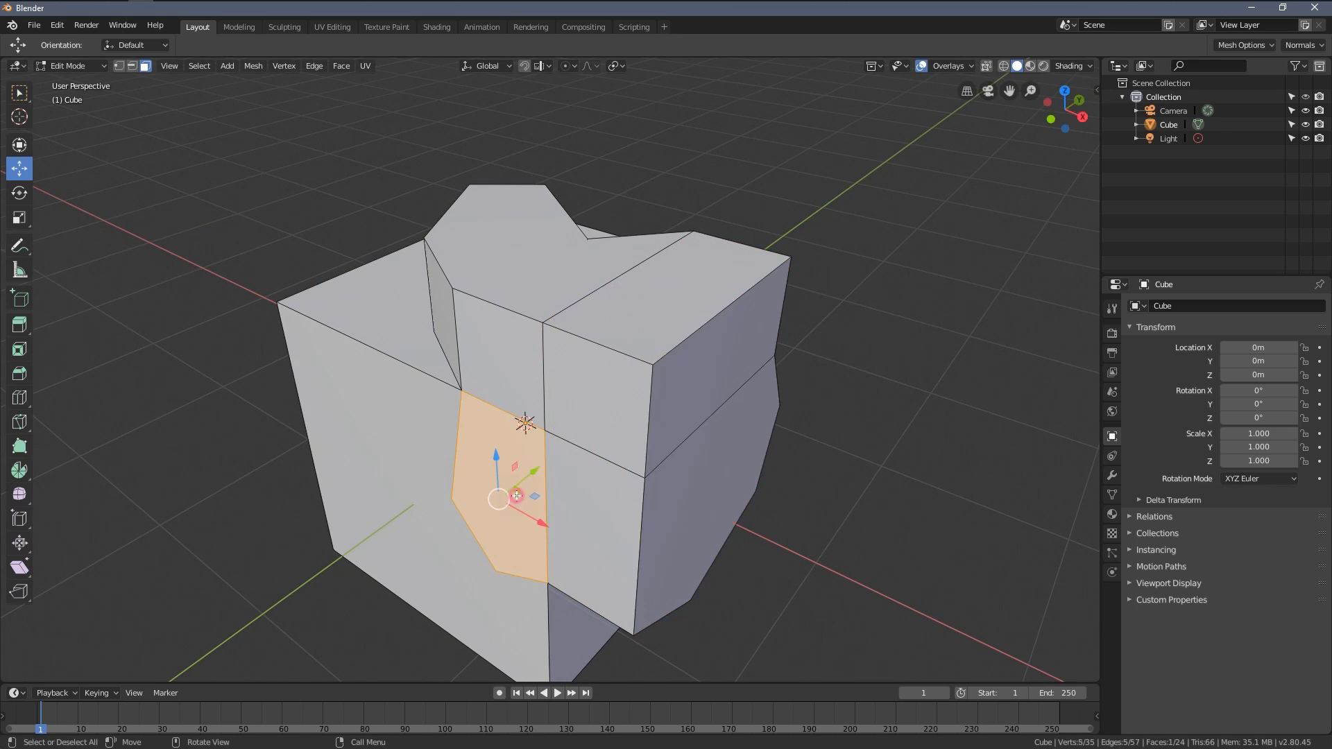
shift+click(513, 367)
shift+click(589, 385)
shift+click(582, 479)
scroll(581, 477, down, 2)
middle_drag(580, 477, 525, 269)
key(e)
click(791, 452)
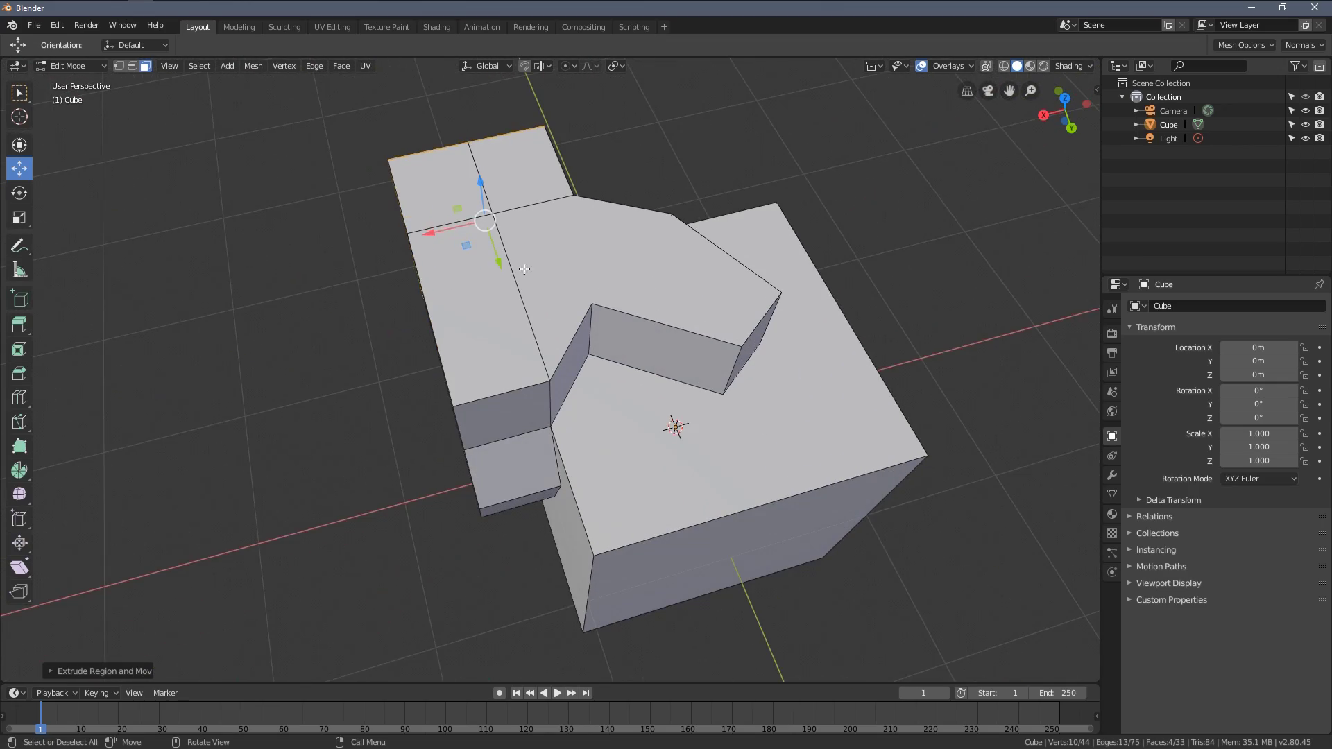
middle_drag(567, 213, 606, 300)
key(alt+a)
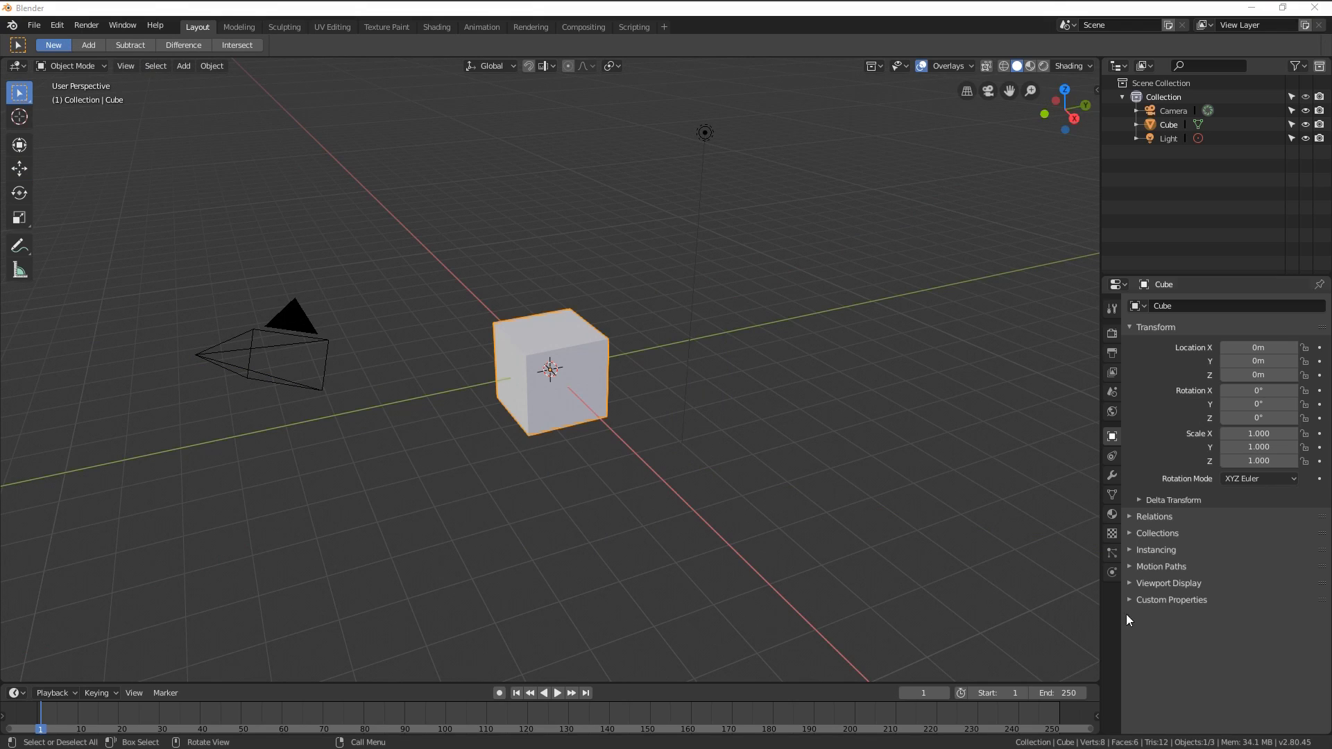
Enter Edit Mode on the fresh default cube and expand the tool list to show the tool names
click(1157, 643)
key(Tab)
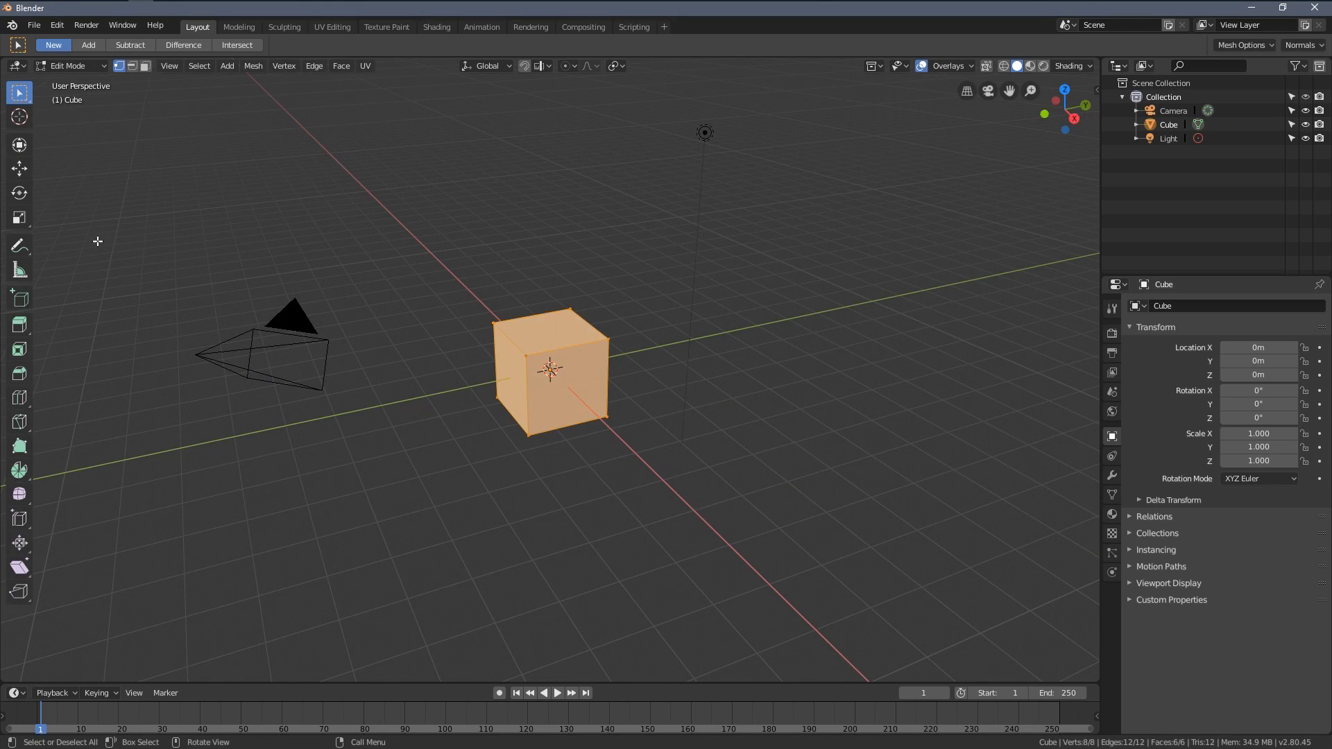
drag(35, 329, 86, 329)
key(t)
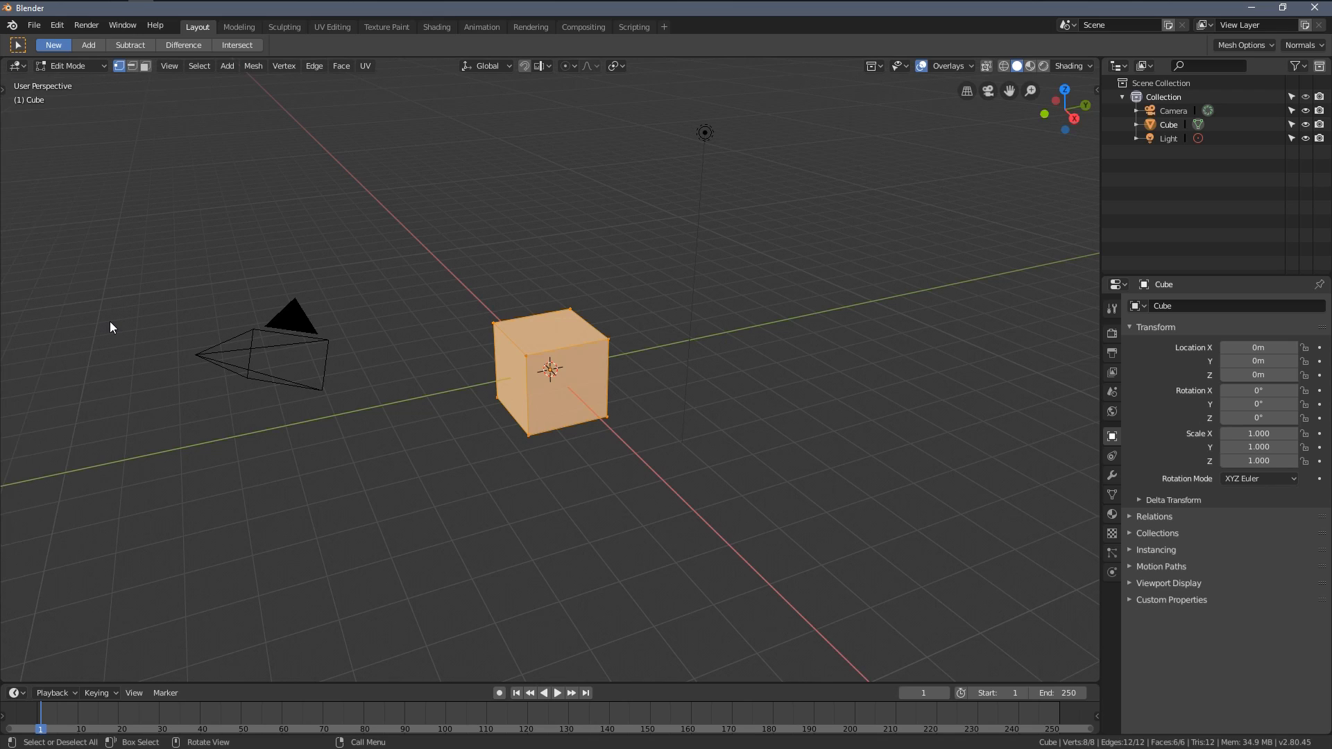
key(t)
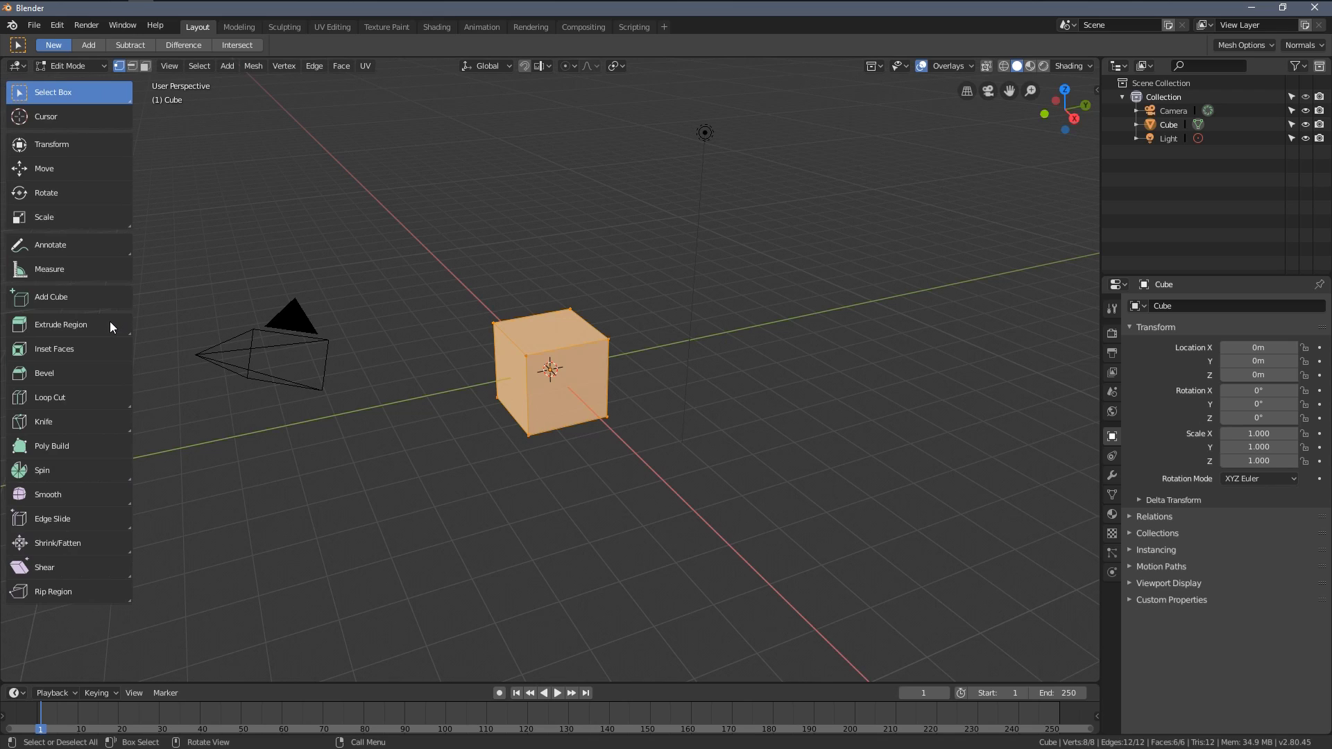
Use the Knife tool to cut a closed six-point outline around the cube's front top corner, spanning three faces
click(64, 421)
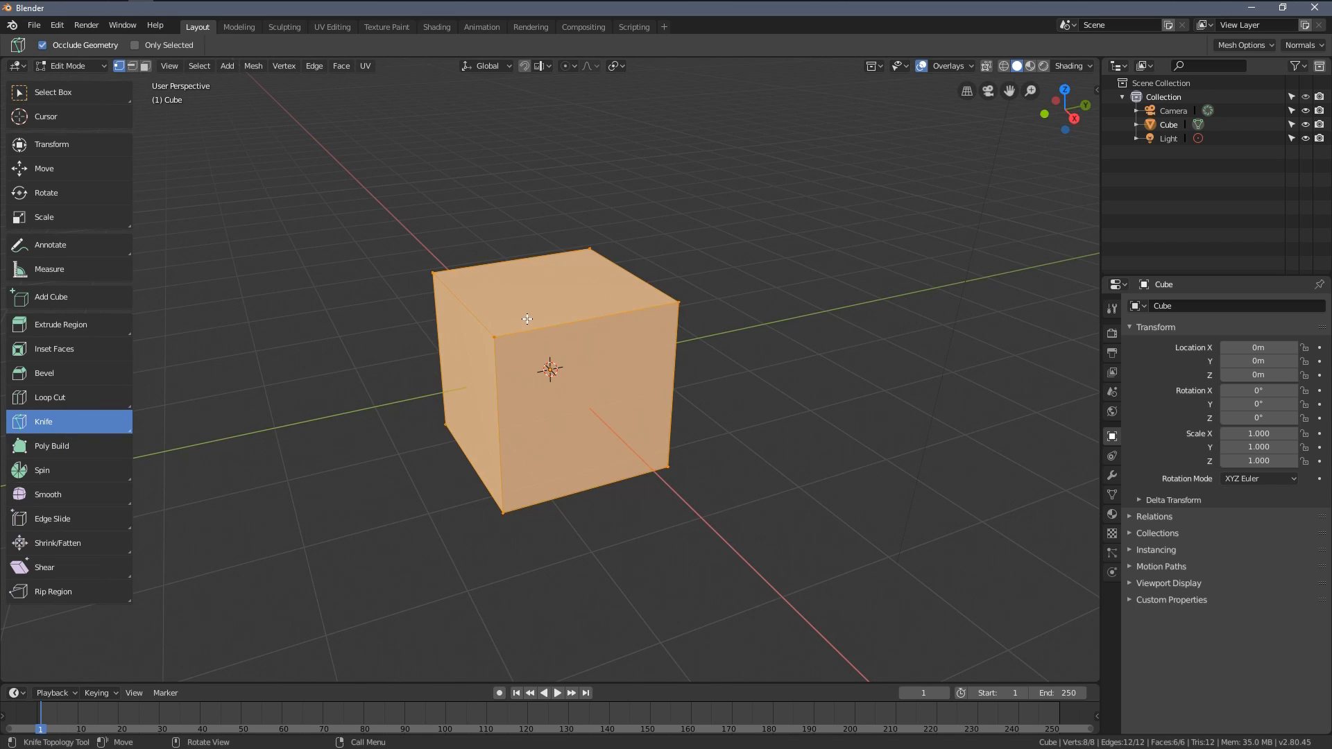
middle_drag(536, 323, 586, 330)
click(597, 330)
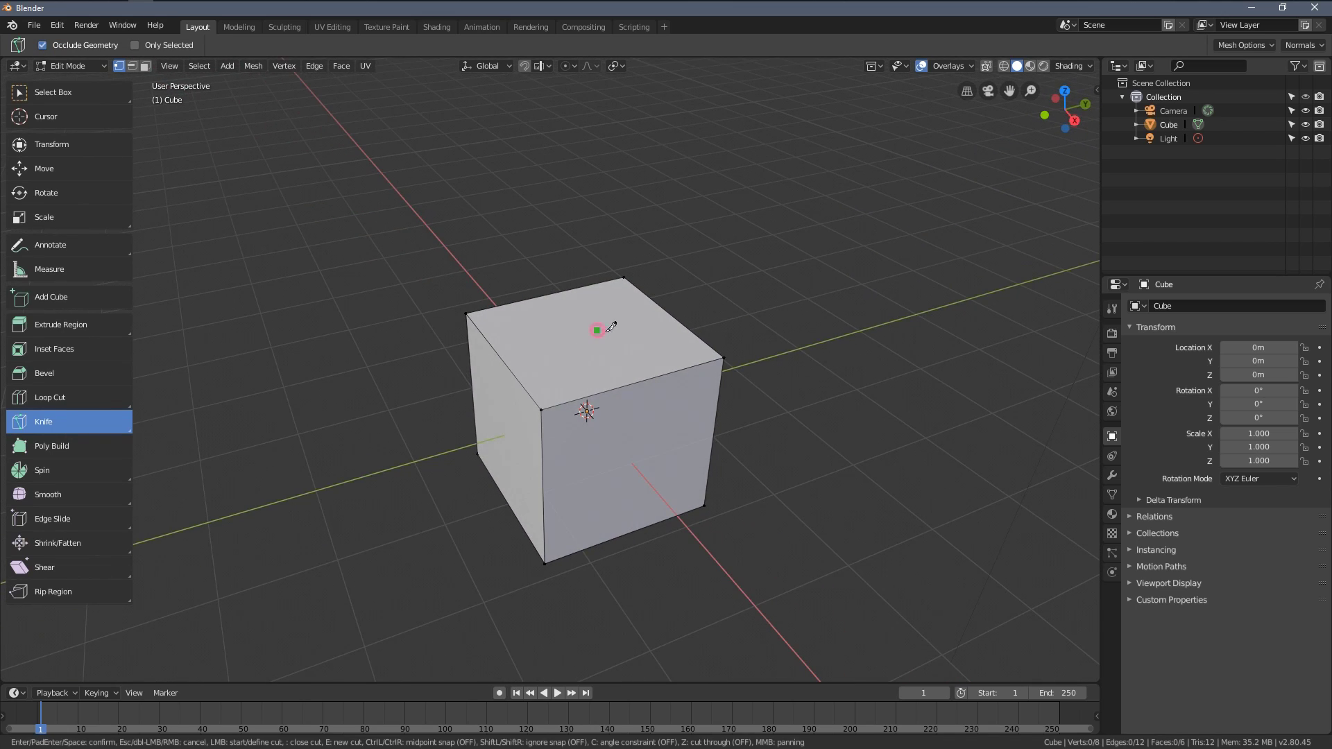
click(649, 379)
click(629, 471)
click(544, 511)
click(501, 441)
click(501, 359)
click(597, 330)
key(Return)
middle_drag(598, 355, 285, 347)
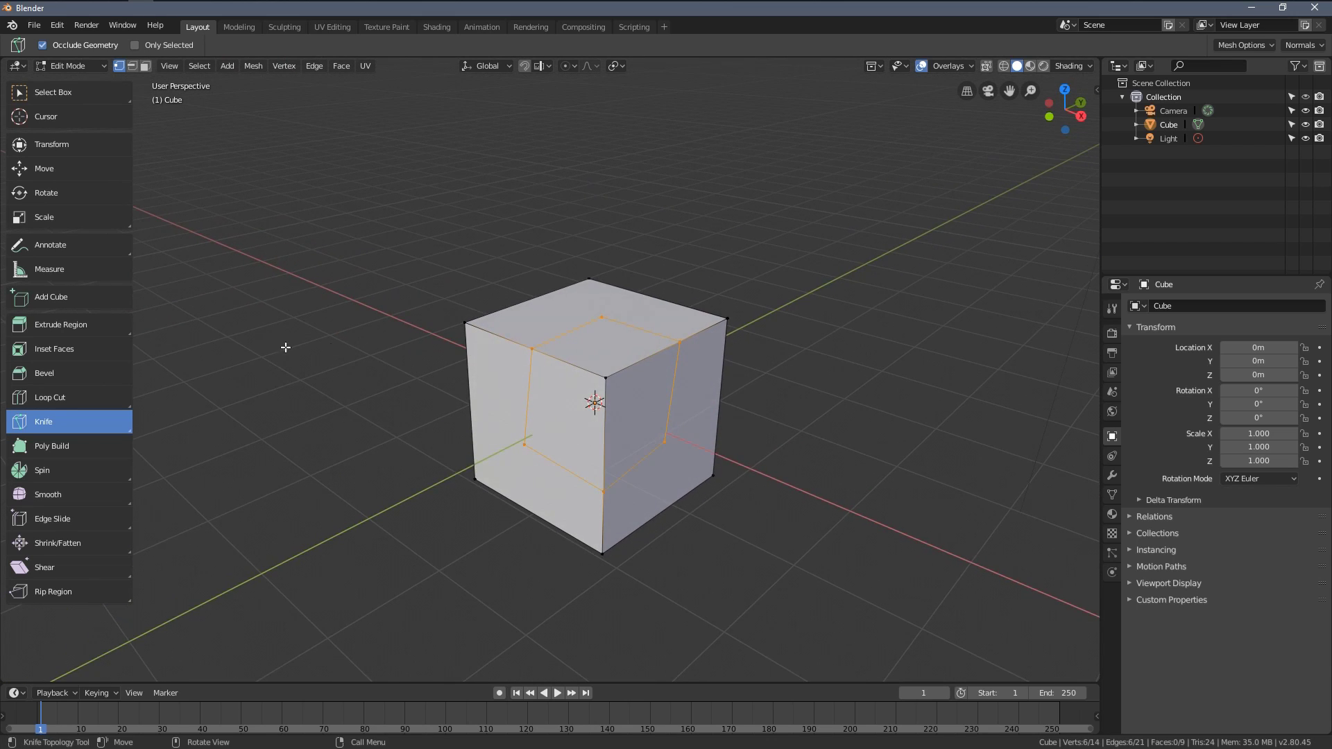
Extrude the cut-out top face upward with the Extrude Region tool in face selection mode
click(46, 326)
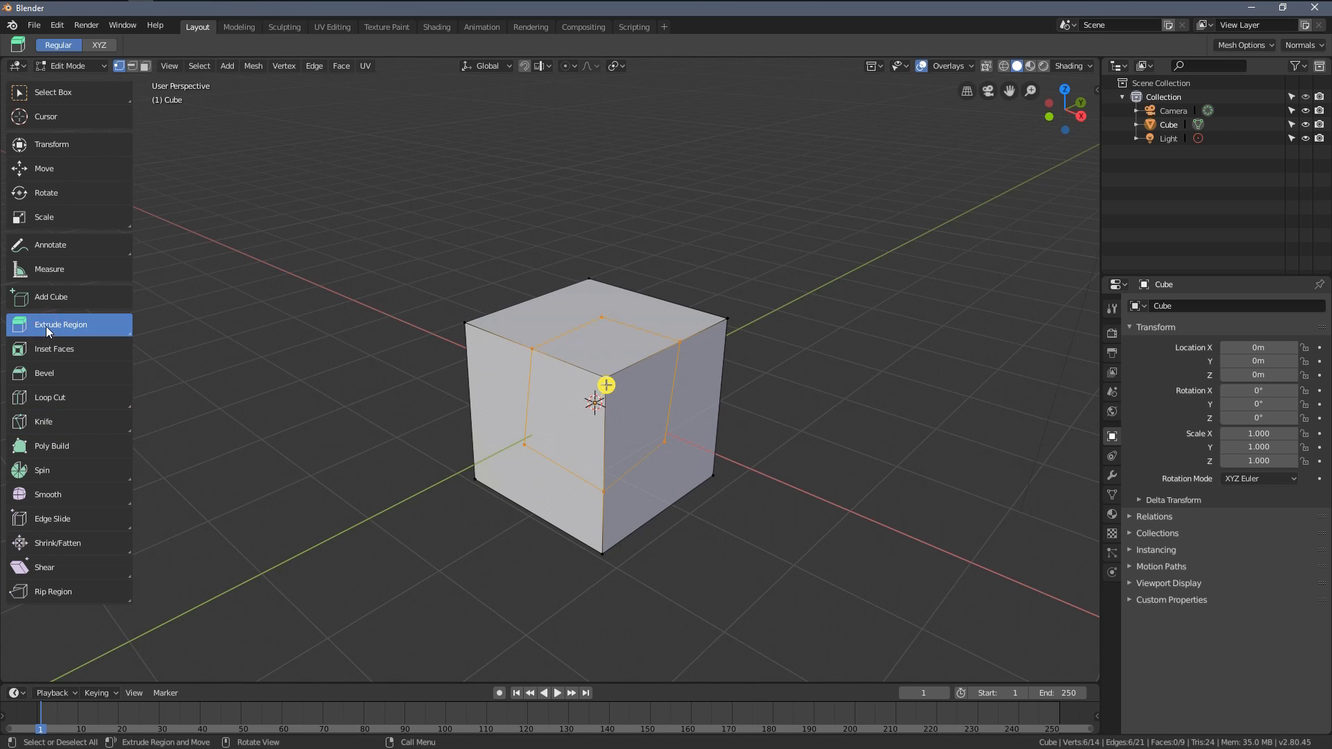
middle_drag(542, 357, 514, 356)
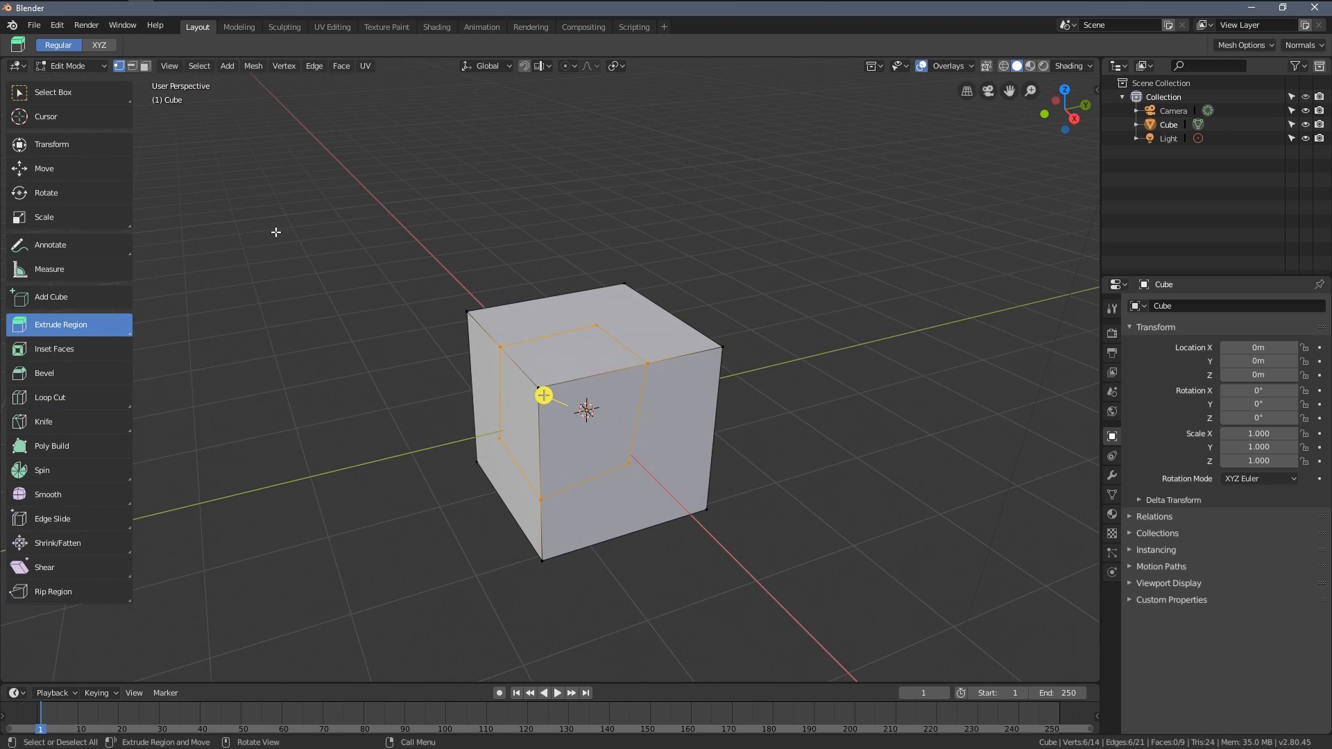
click(146, 67)
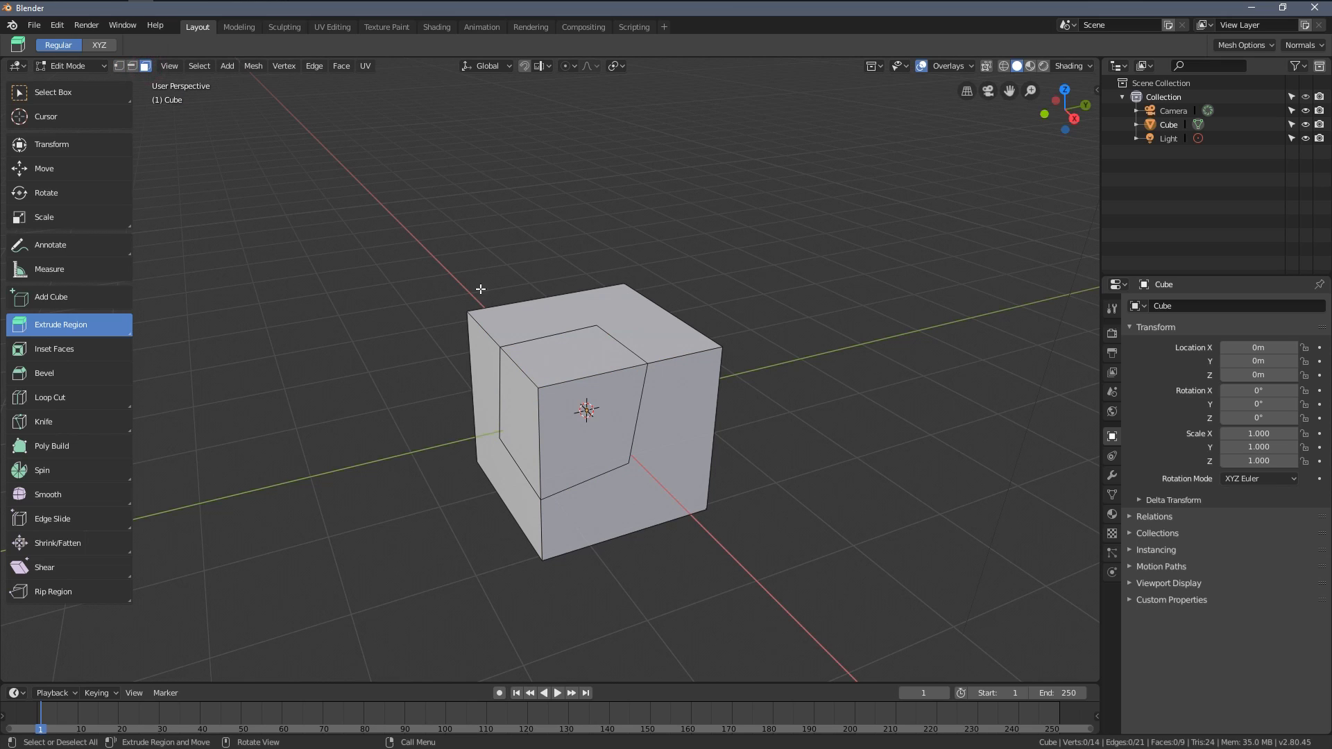
click(583, 353)
middle_drag(571, 276, 558, 265)
drag(560, 265, 557, 163)
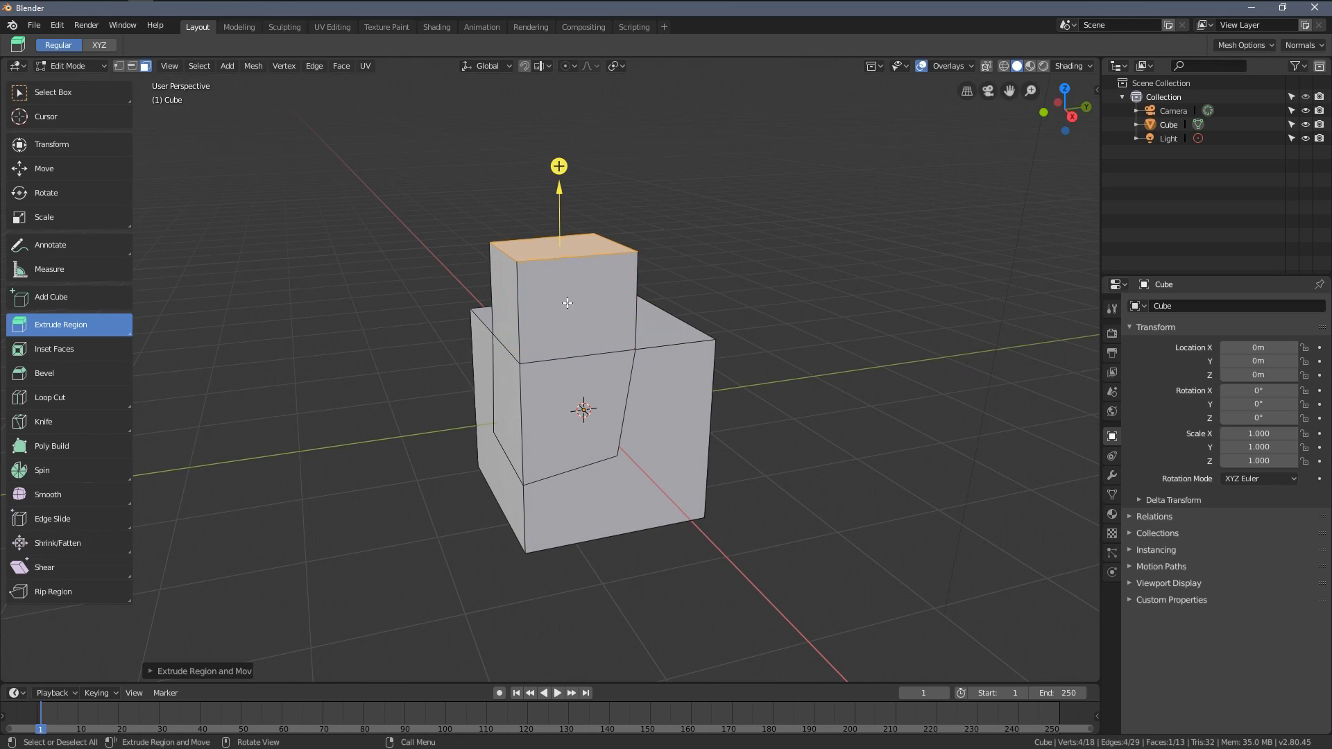
Extrude the raised block's side face and the cut face below it outward along +X
click(567, 303)
shift+click(555, 389)
middle_drag(555, 389, 670, 419)
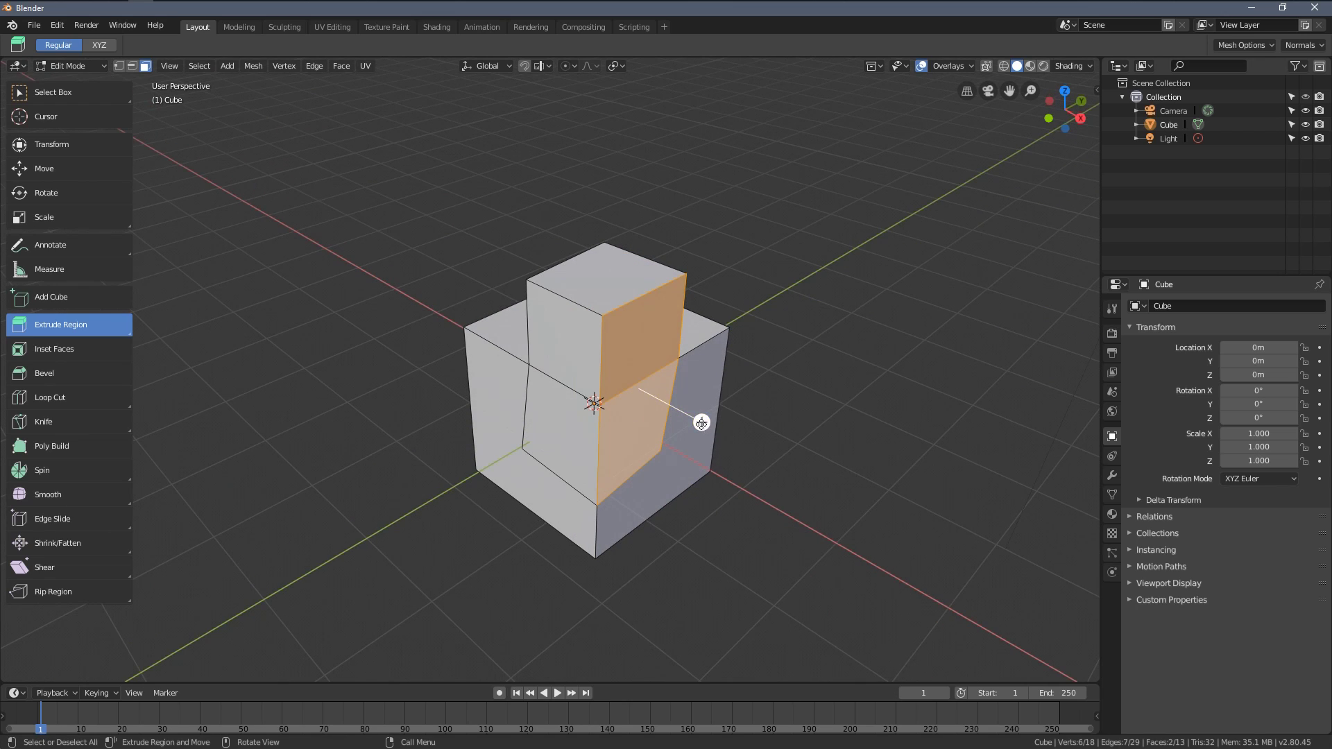
drag(701, 423, 779, 467)
Extrude the four block faces on the cube's -Y side outward together with Extrude Region
click(586, 519)
shift+click(537, 492)
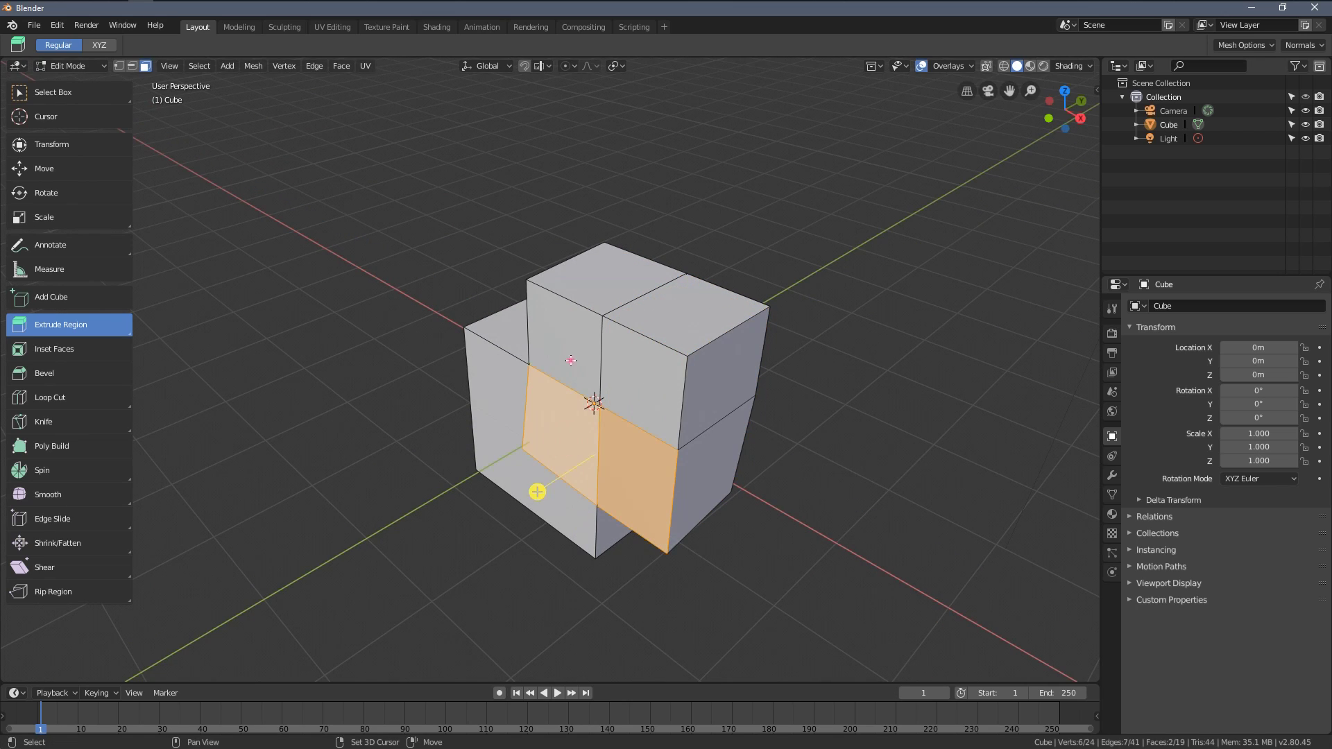
shift+click(570, 360)
shift+click(633, 380)
middle_drag(633, 381, 742, 319)
drag(748, 315, 827, 346)
middle_drag(553, 411, 589, 386)
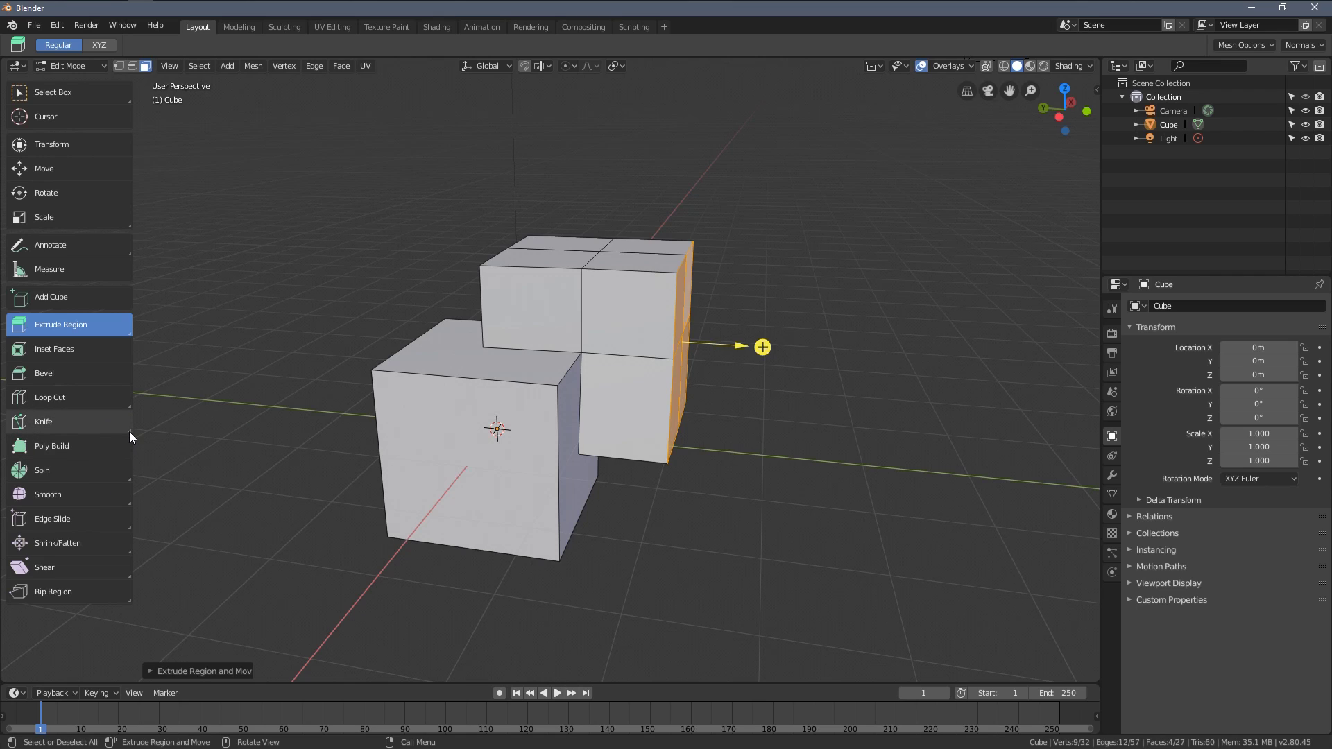
Switch the Knife tool to its Bisect variant and return to Object Mode
drag(104, 426, 55, 486)
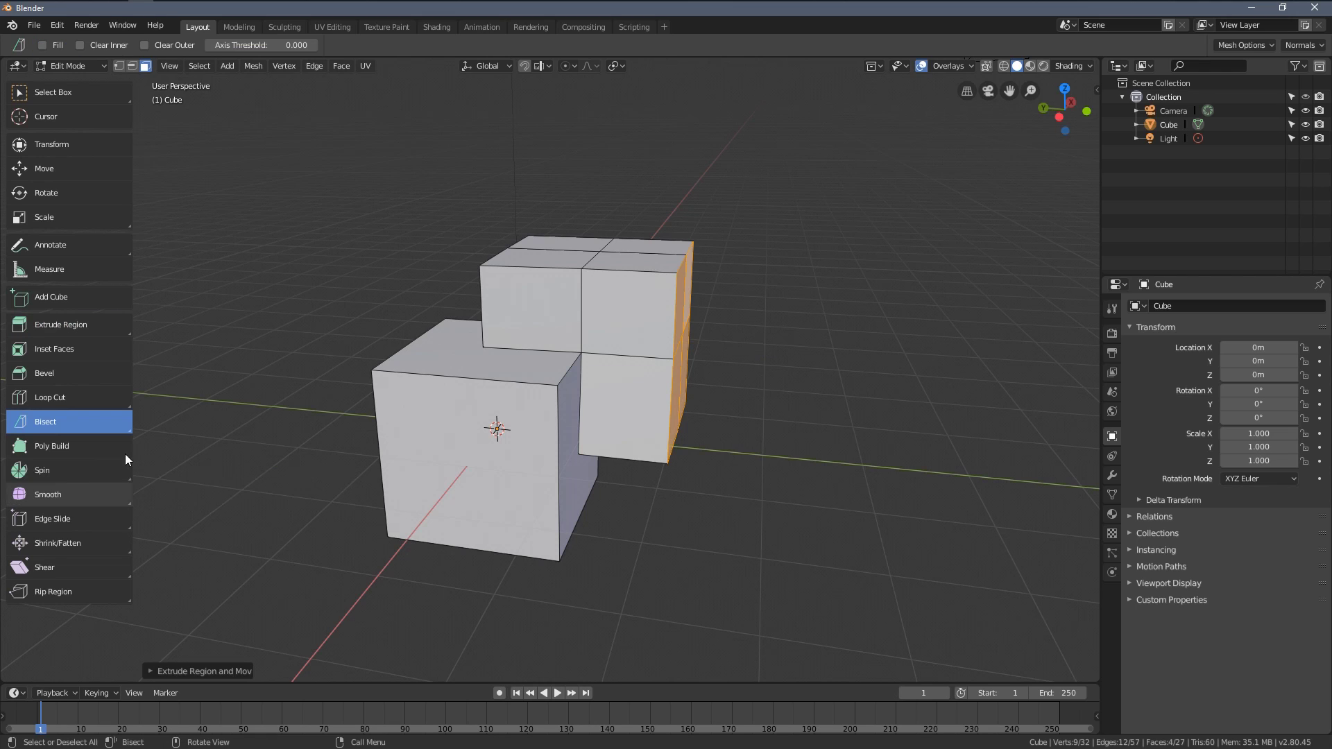
scroll(487, 284, down, 4)
key(Tab)
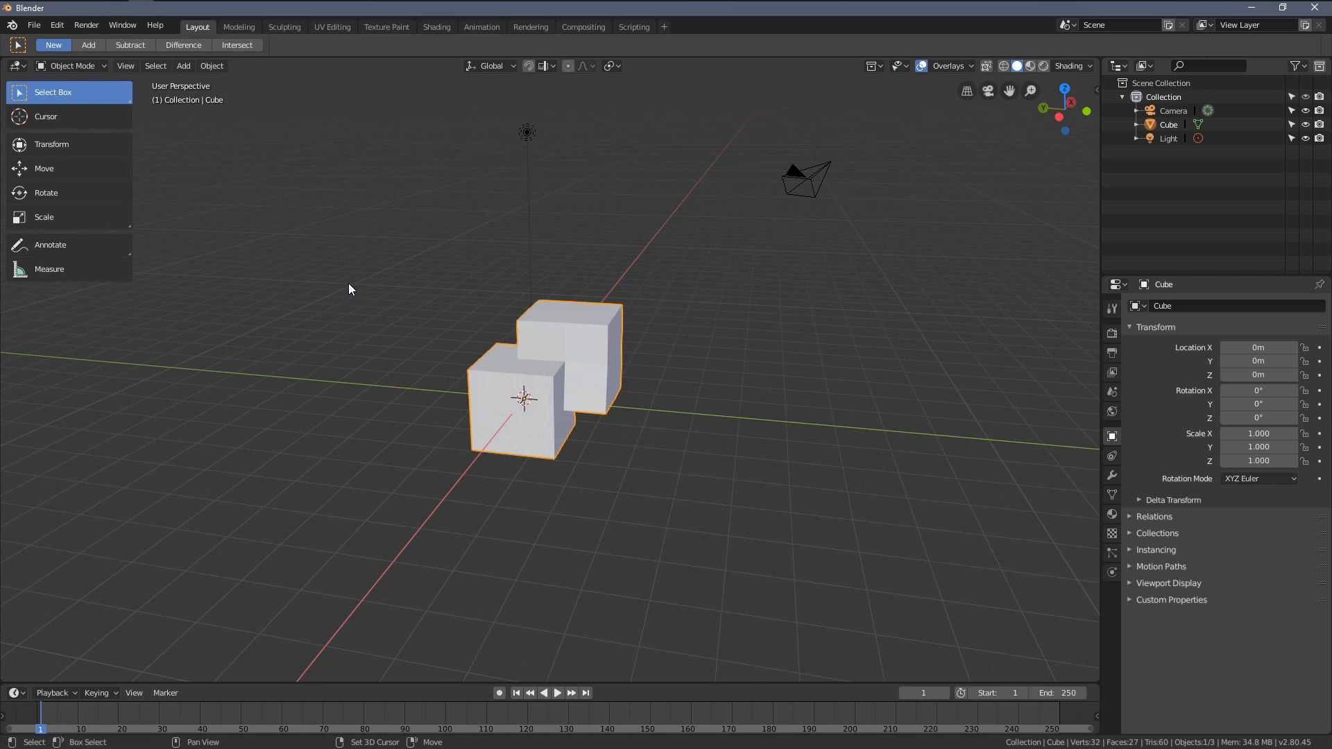
middle_drag(351, 289, 437, 315)
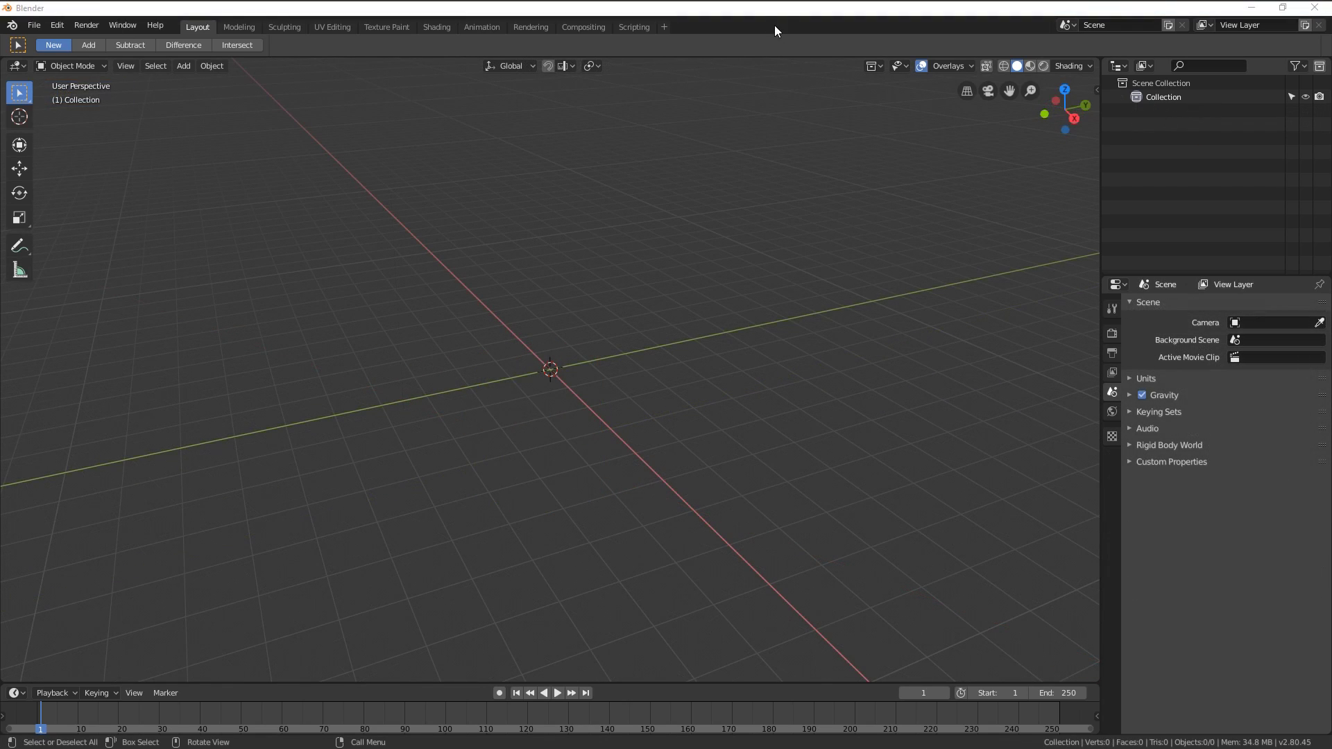
Add a cylinder mesh to the empty scene
click(774, 10)
key(shift+a)
mouse_move(568, 307)
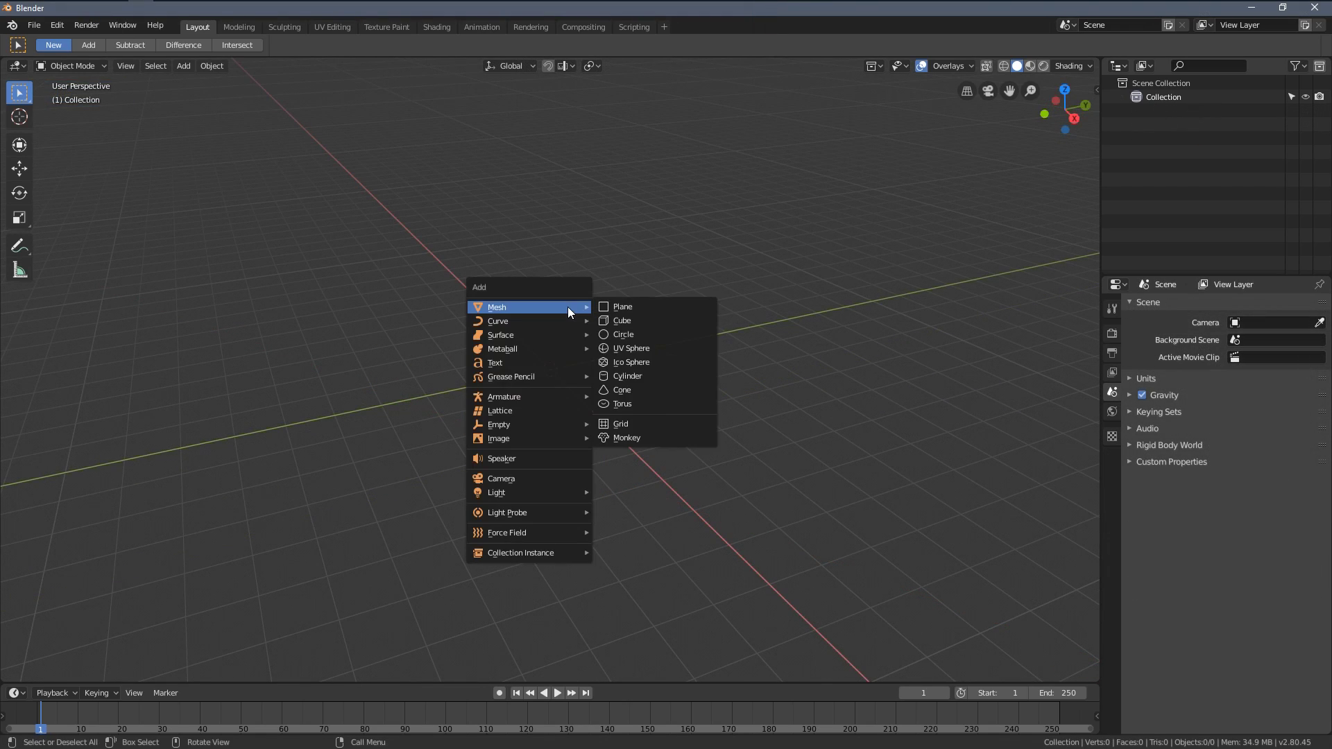
click(651, 378)
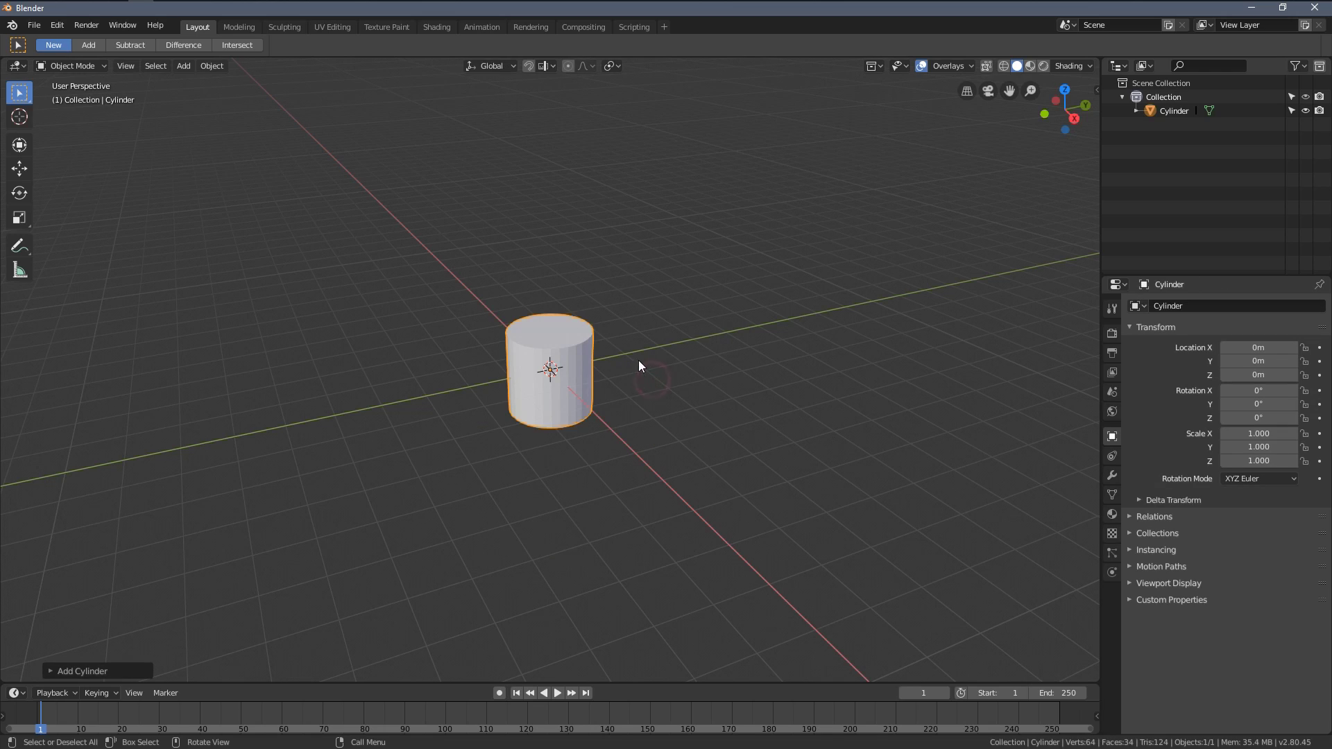
Scale the cylinder to about 1.769 in X and Y and 2.983 in Z, and enter Edit Mode
key(s)
click(707, 382)
key(s)
key(z)
click(809, 417)
middle_drag(727, 375, 686, 348)
key(Tab)
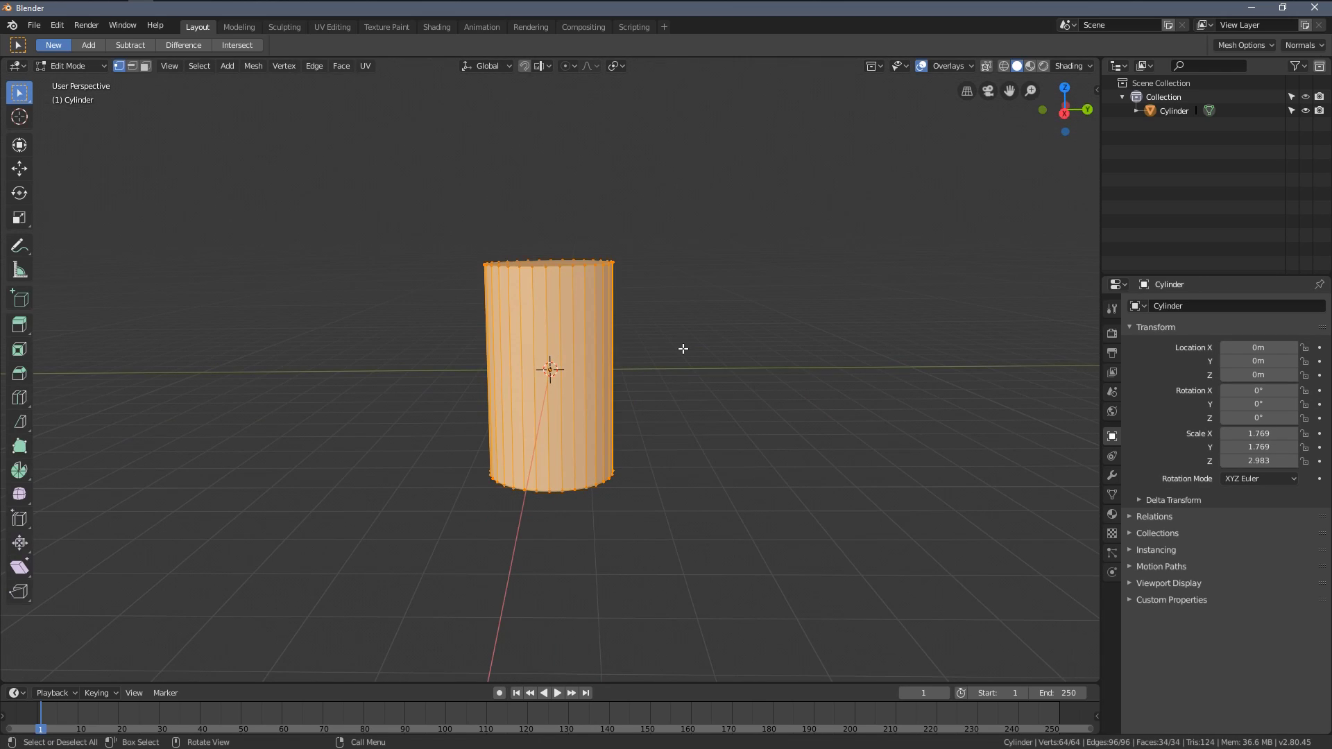
Activate the Bisect tool and widen the toolbar so it shows the tool names
click(23, 425)
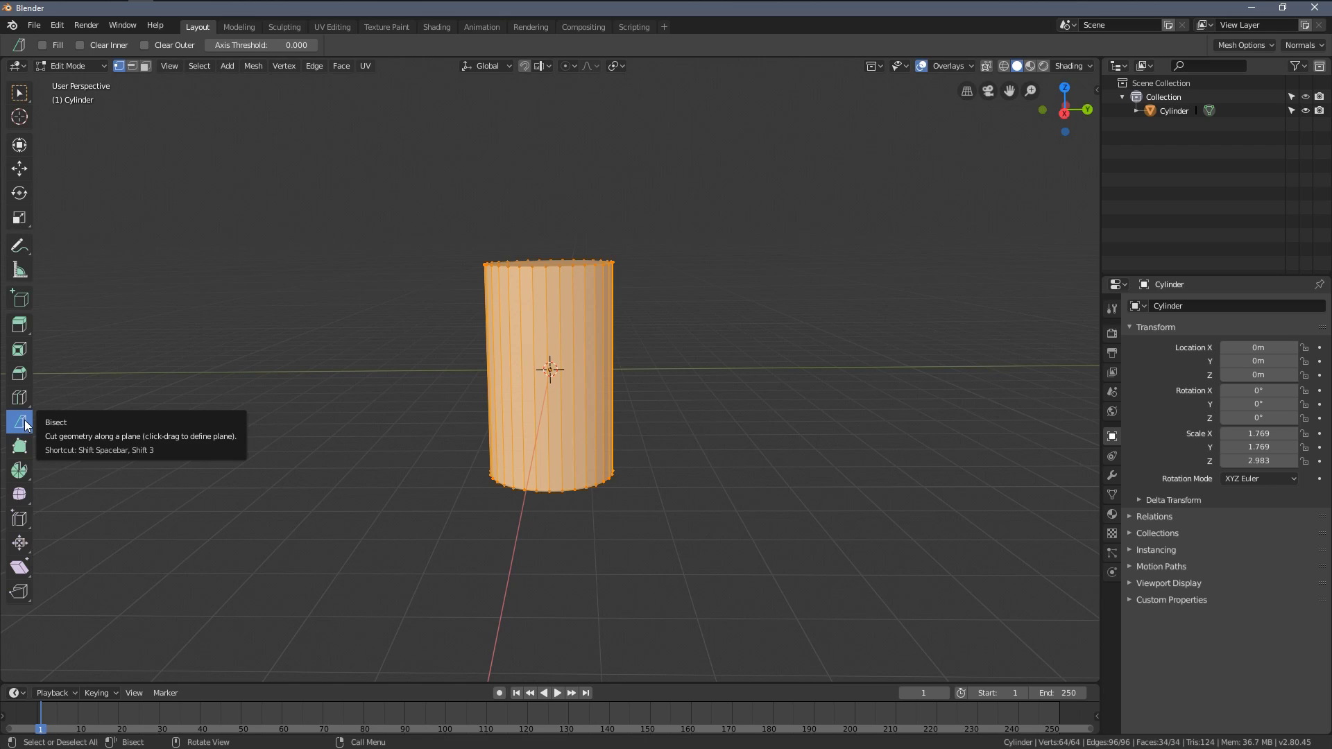
drag(39, 415, 153, 417)
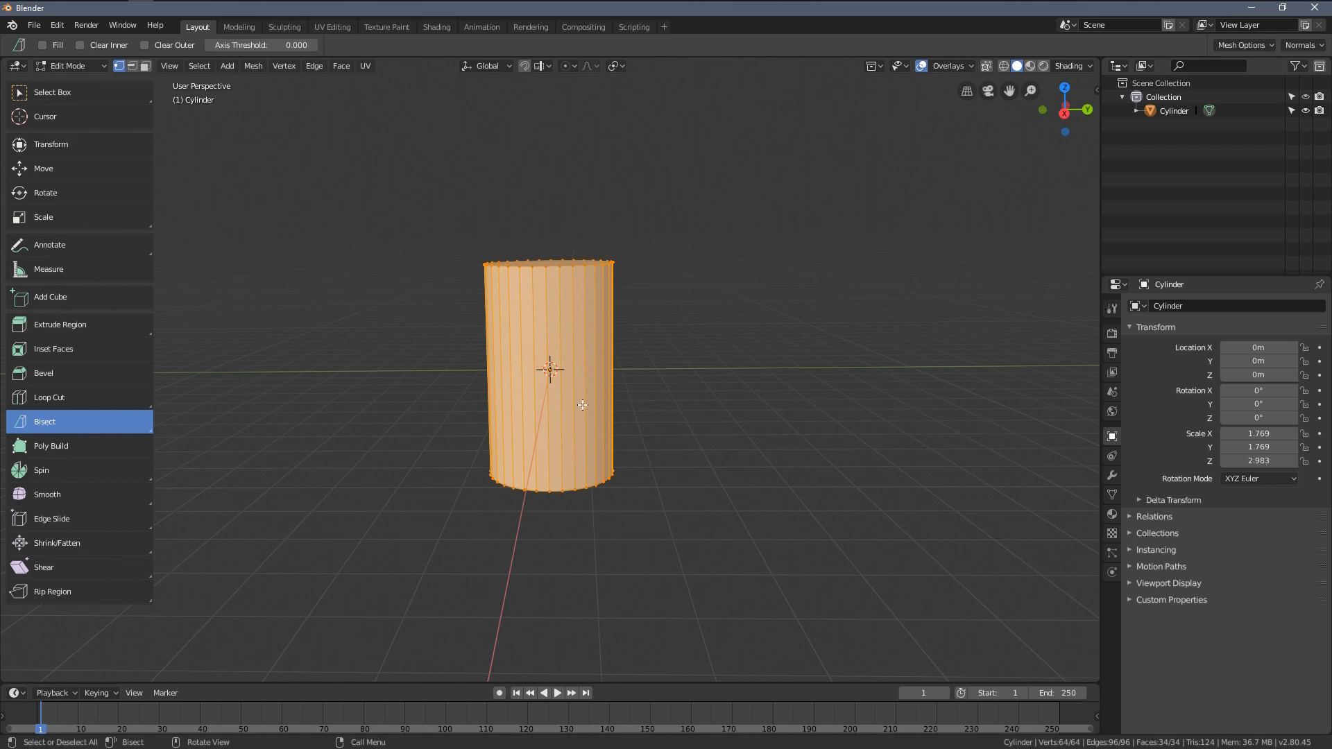
Deselect the cylinder's geometry and try to bisect it with nothing selected
click(469, 306)
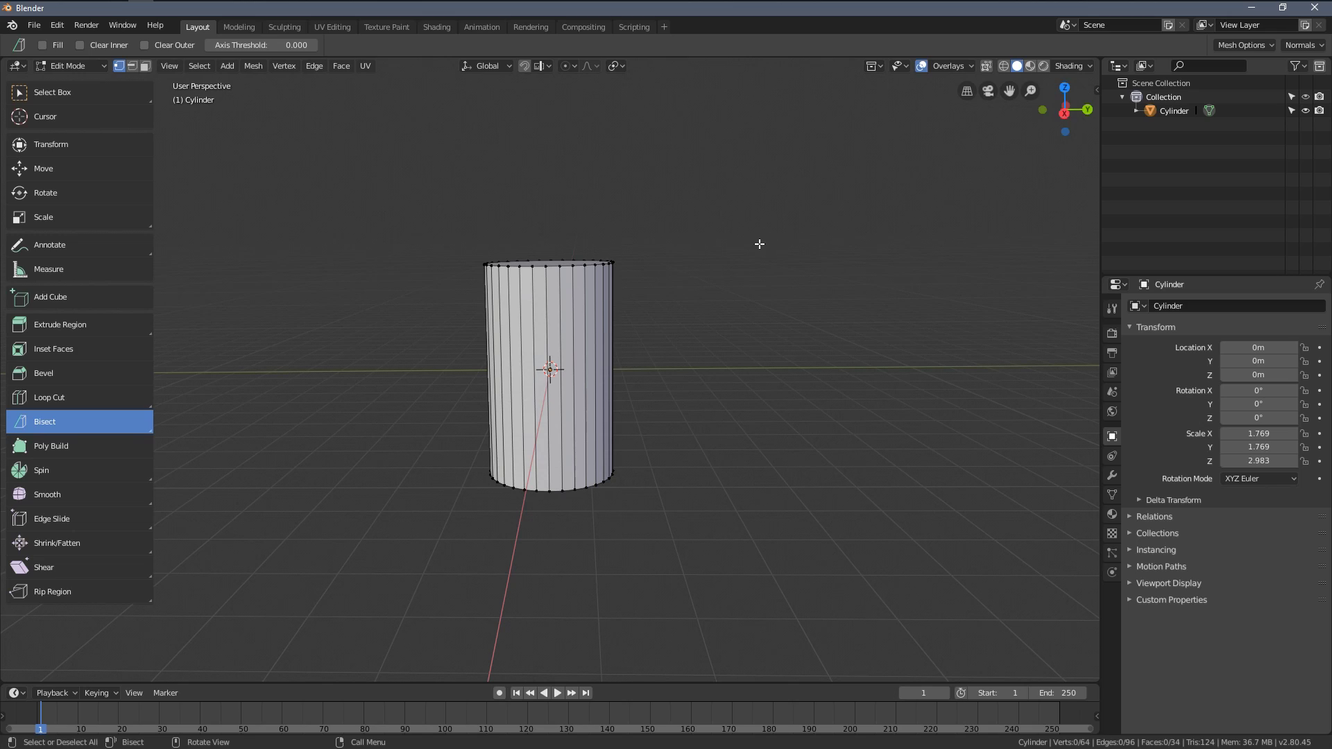
drag(742, 240, 656, 317)
drag(727, 240, 688, 307)
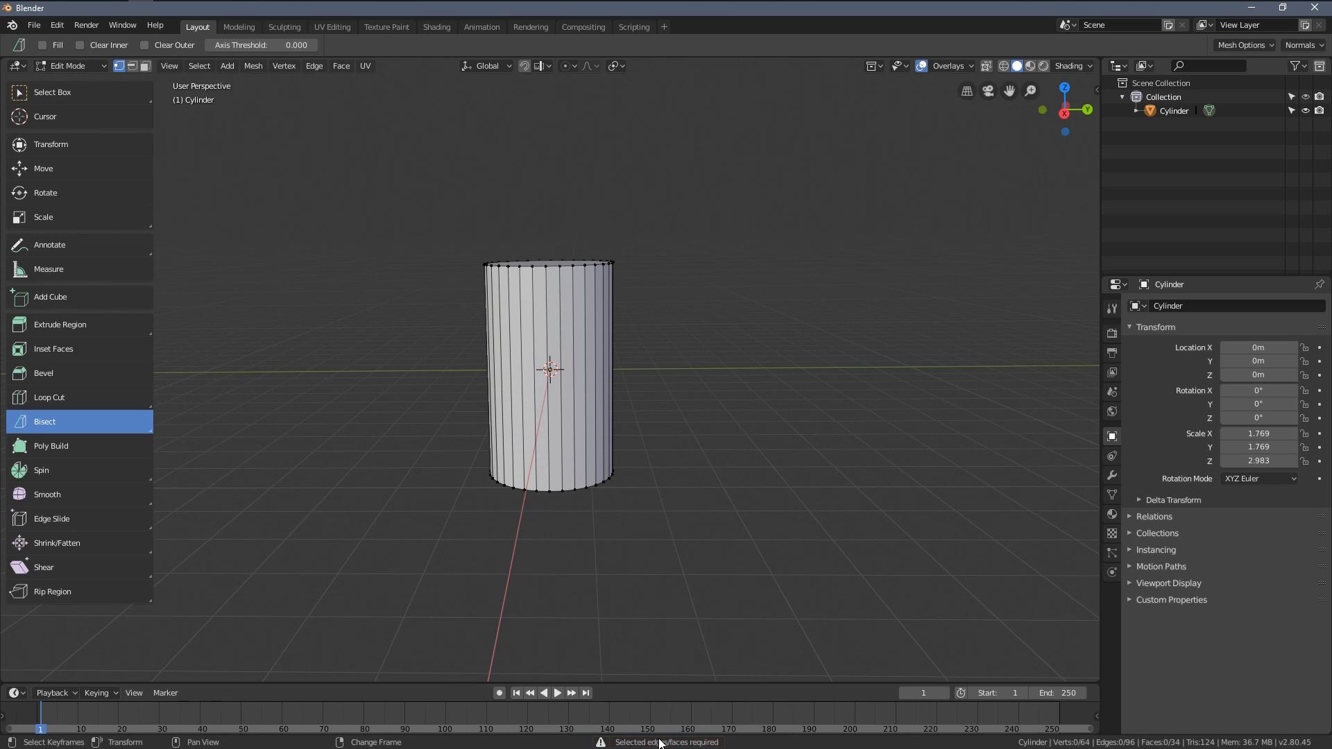
Switch to face selection and wireframe shading, then box-select all the side faces around the cylinder's middle
key(3)
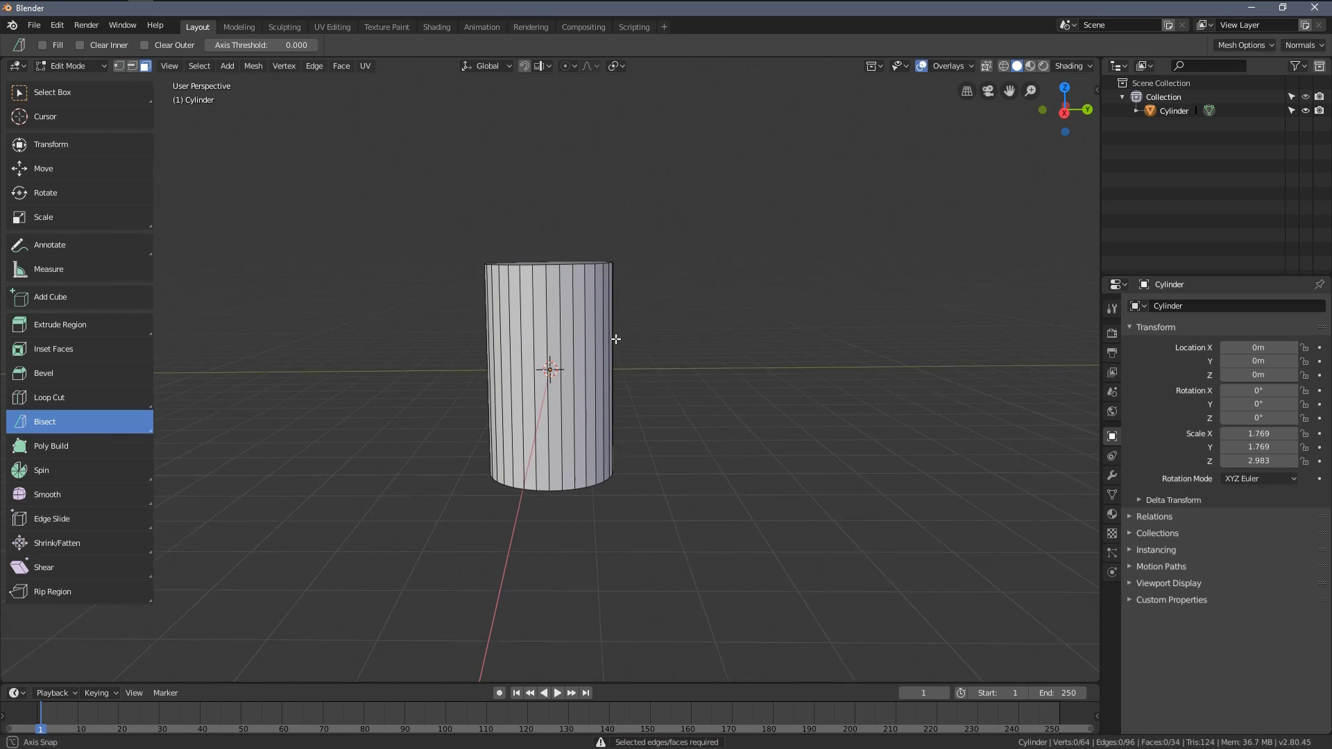
key(z)
click(479, 340)
key(b)
drag(410, 334, 667, 388)
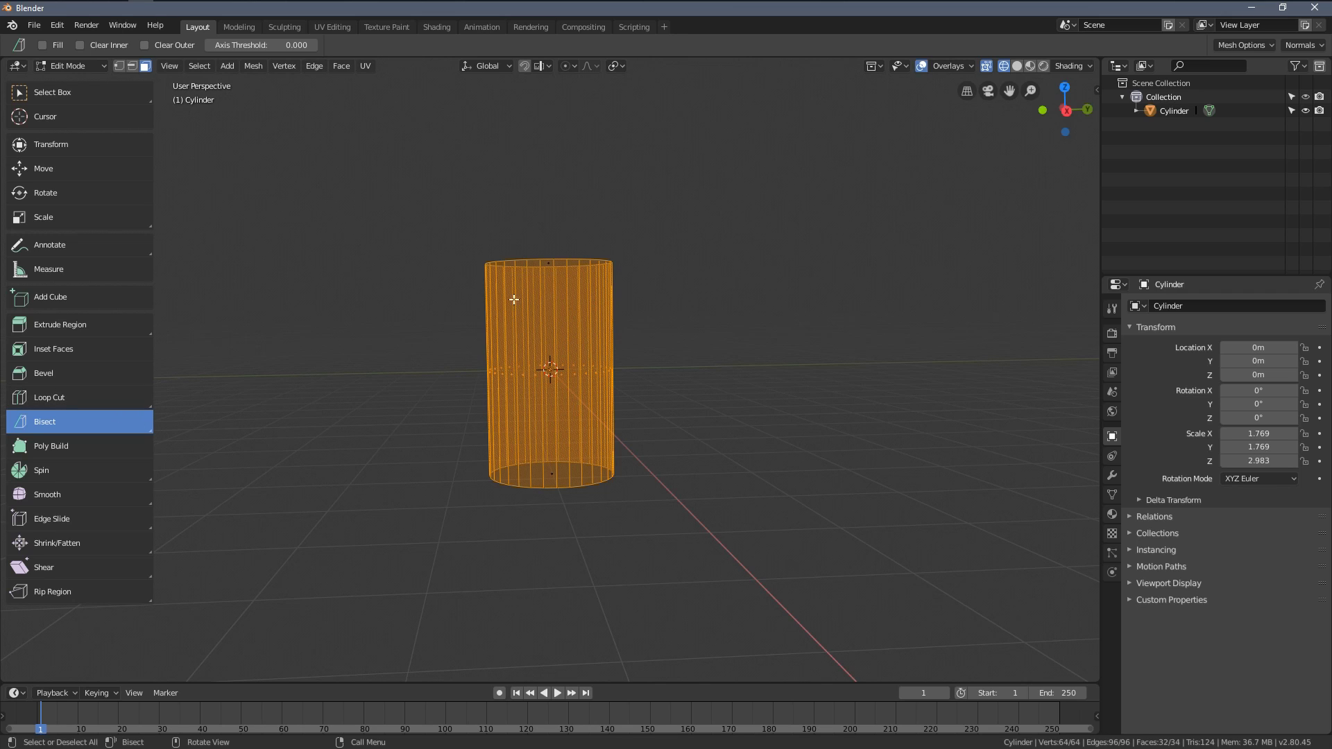
Bisect the selected cylinder faces with a slanted cut running through the middle of the mesh
middle_drag(548, 331, 548, 335)
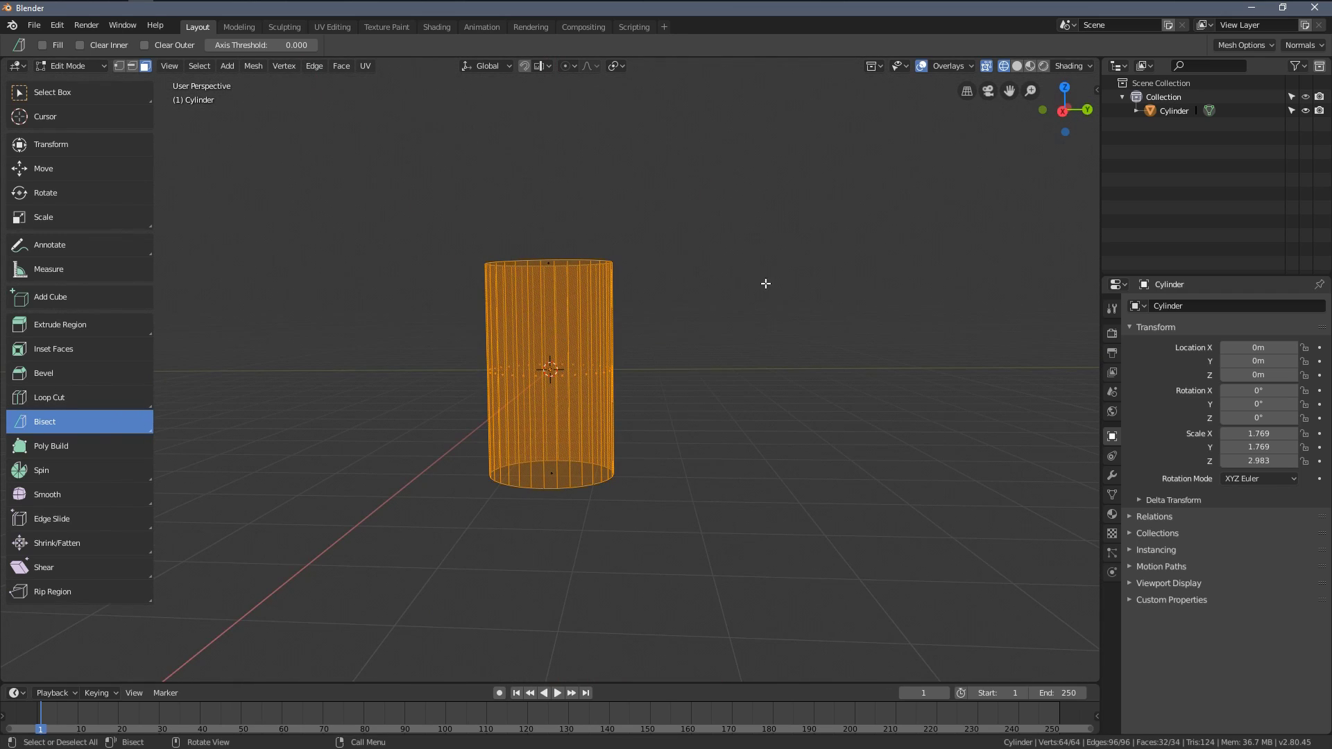
drag(782, 229, 670, 285)
mouse_move(615, 342)
middle_down()
mouse_move(705, 357)
mouse_move(623, 362)
middle_up()
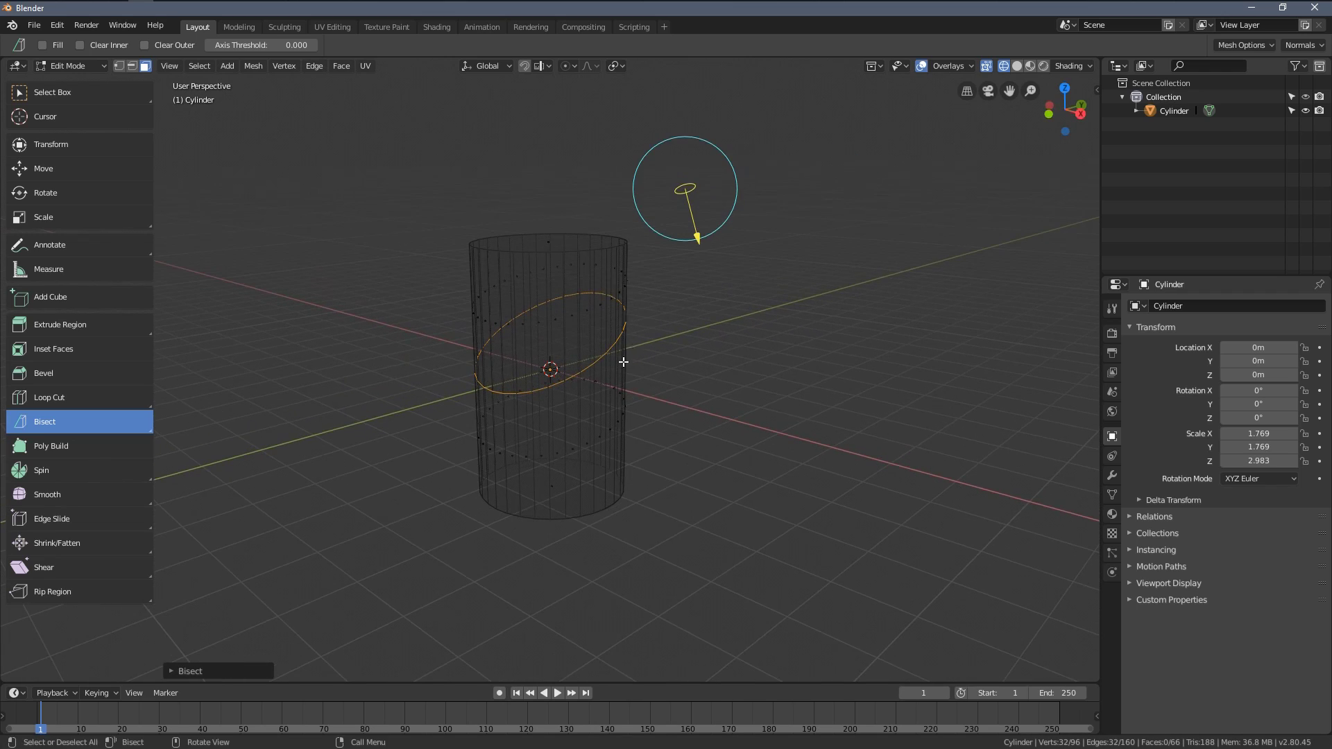
middle_drag(619, 286, 637, 293)
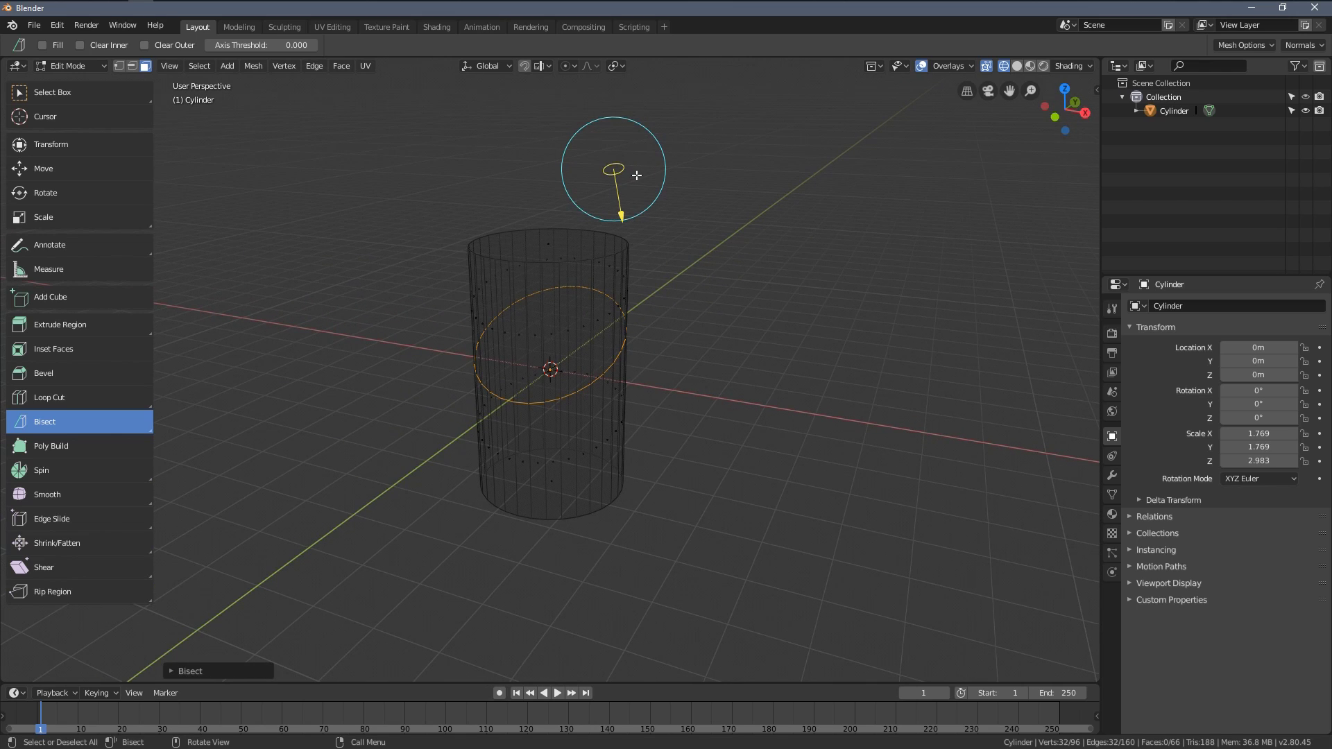
scroll(631, 182, up, 1)
middle_drag(675, 127, 655, 119)
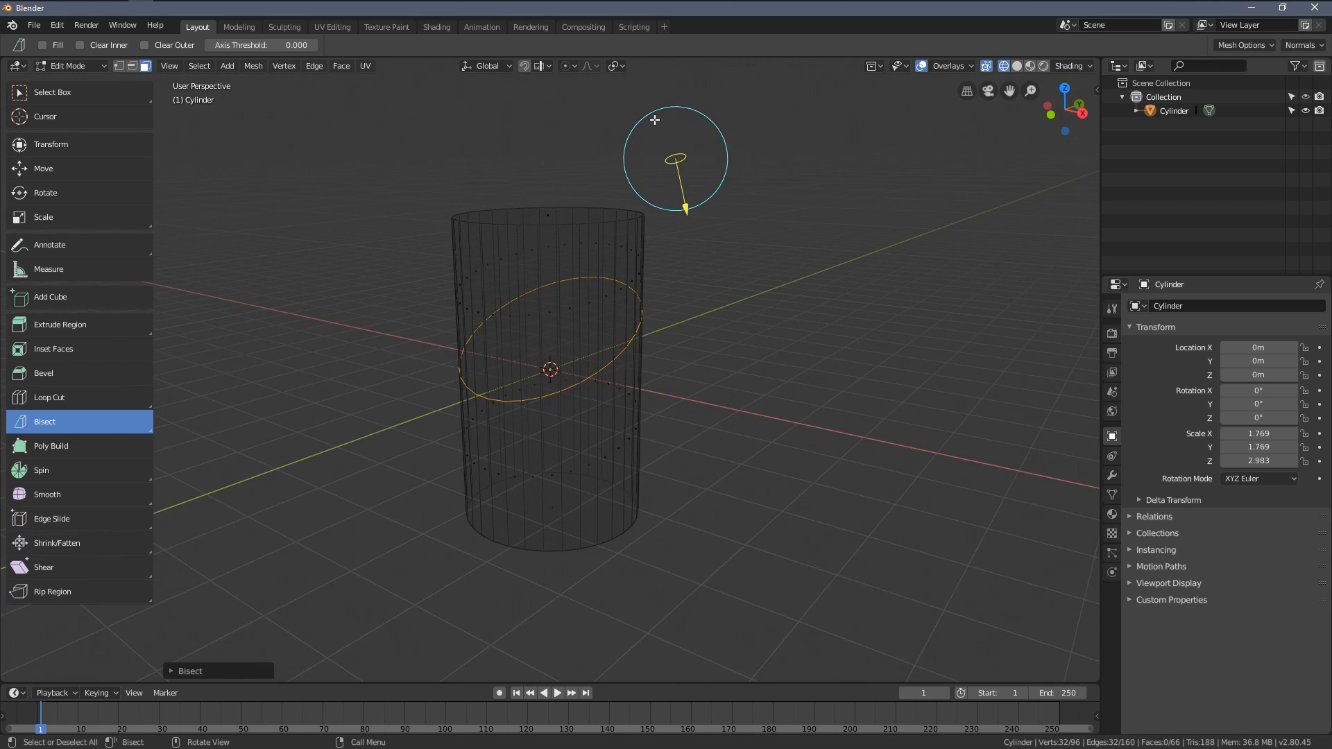
Shift the bisect plane downward through the cylinder along its normal
drag(687, 211, 694, 246)
drag(687, 229, 687, 227)
middle_drag(723, 268, 638, 286)
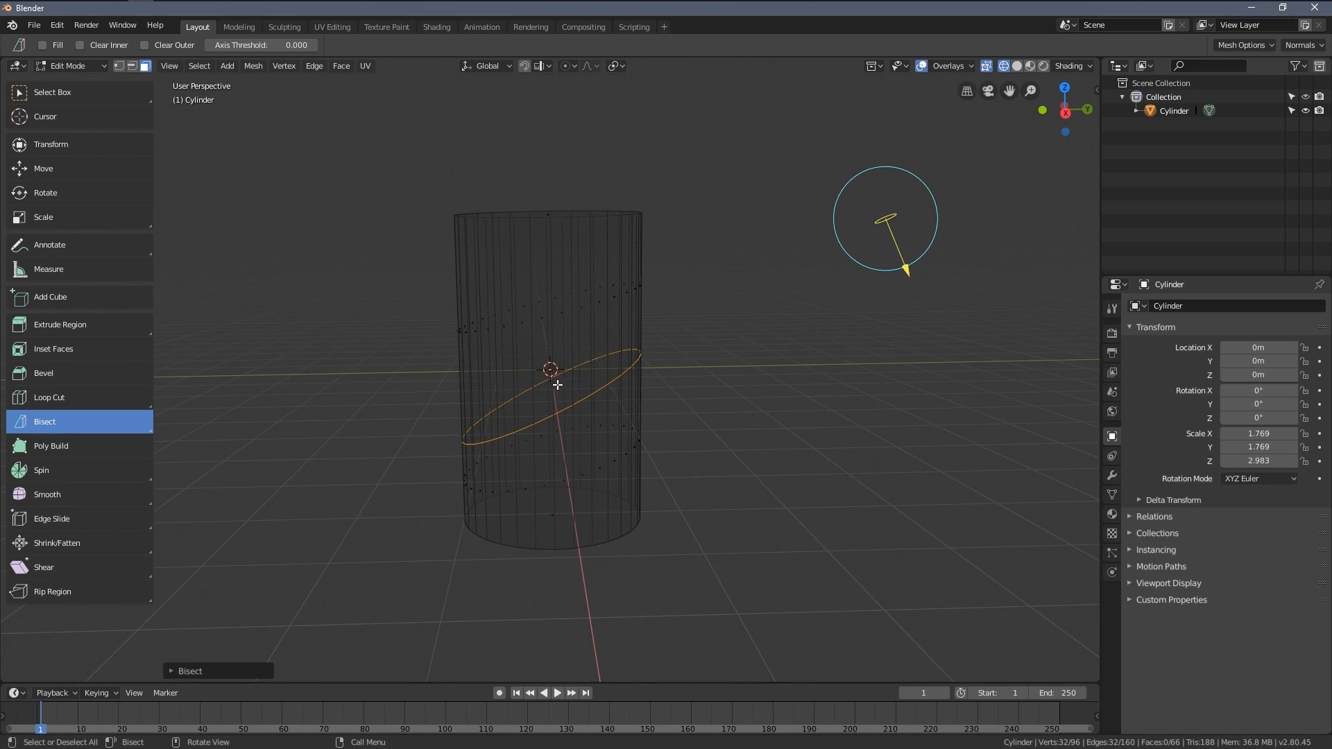
Rotate the bisect plane with its gizmo until the cut crosses the cylinder at a steep diagonal
drag(838, 192, 915, 262)
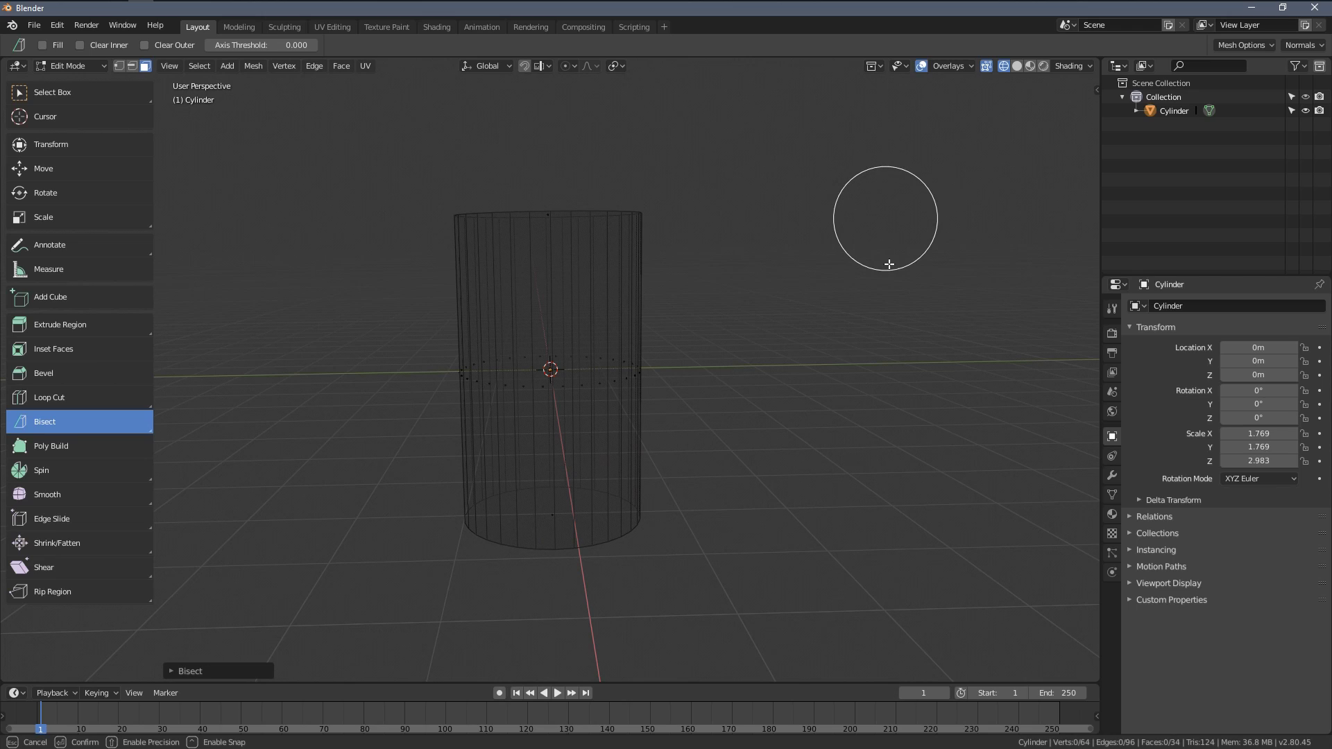
drag(845, 219, 854, 220)
middle_drag(853, 220, 702, 294)
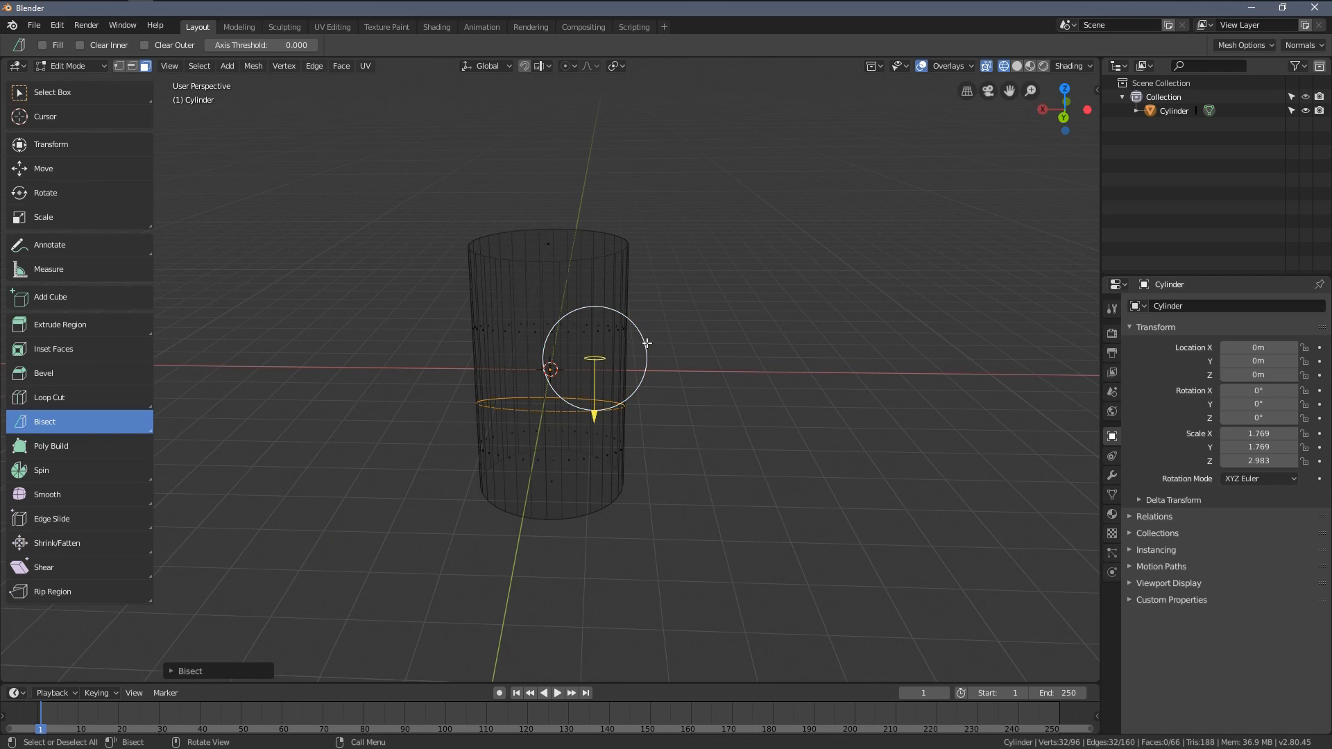
drag(646, 342, 625, 371)
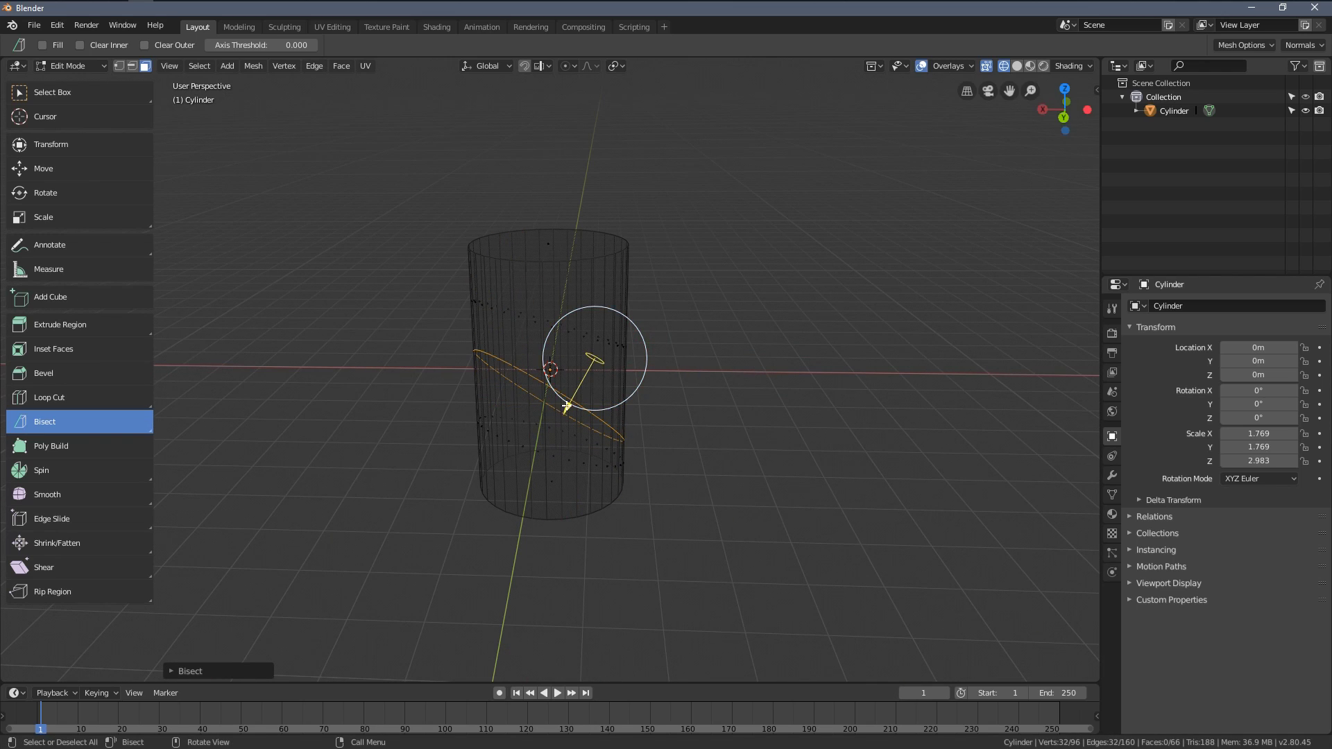
drag(566, 405, 605, 347)
middle_drag(605, 347, 524, 378)
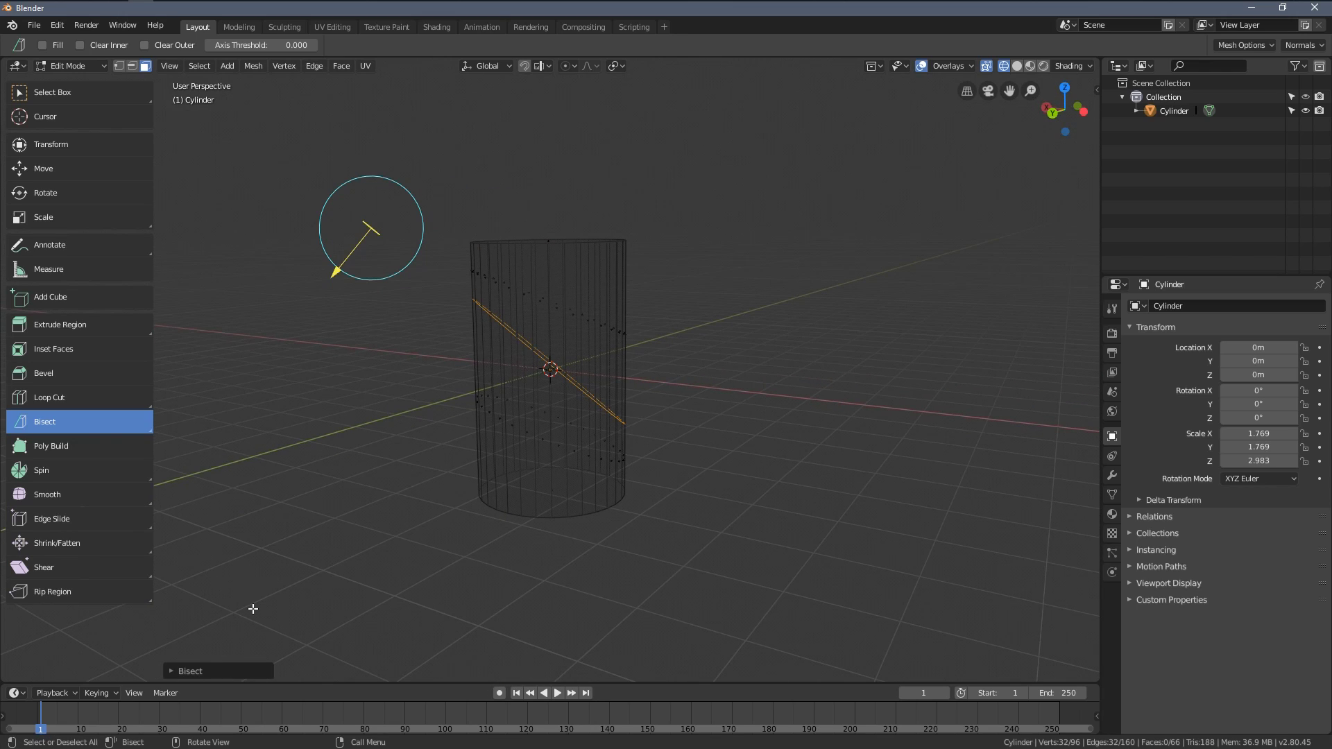
Set the bisect plane point to about X -0.997 m, Y 6.7 m, Z 3.23 m and enable Fill for the cut
click(176, 676)
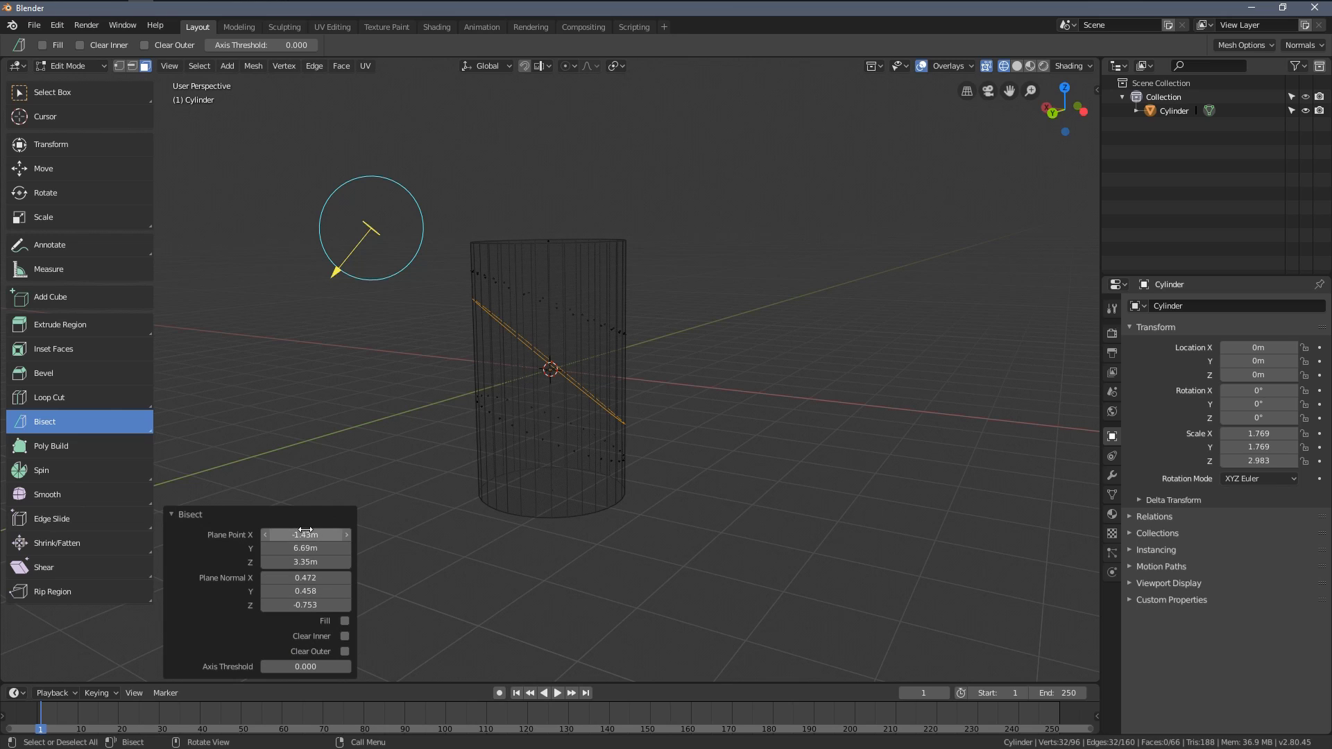
drag(305, 534, 305, 562)
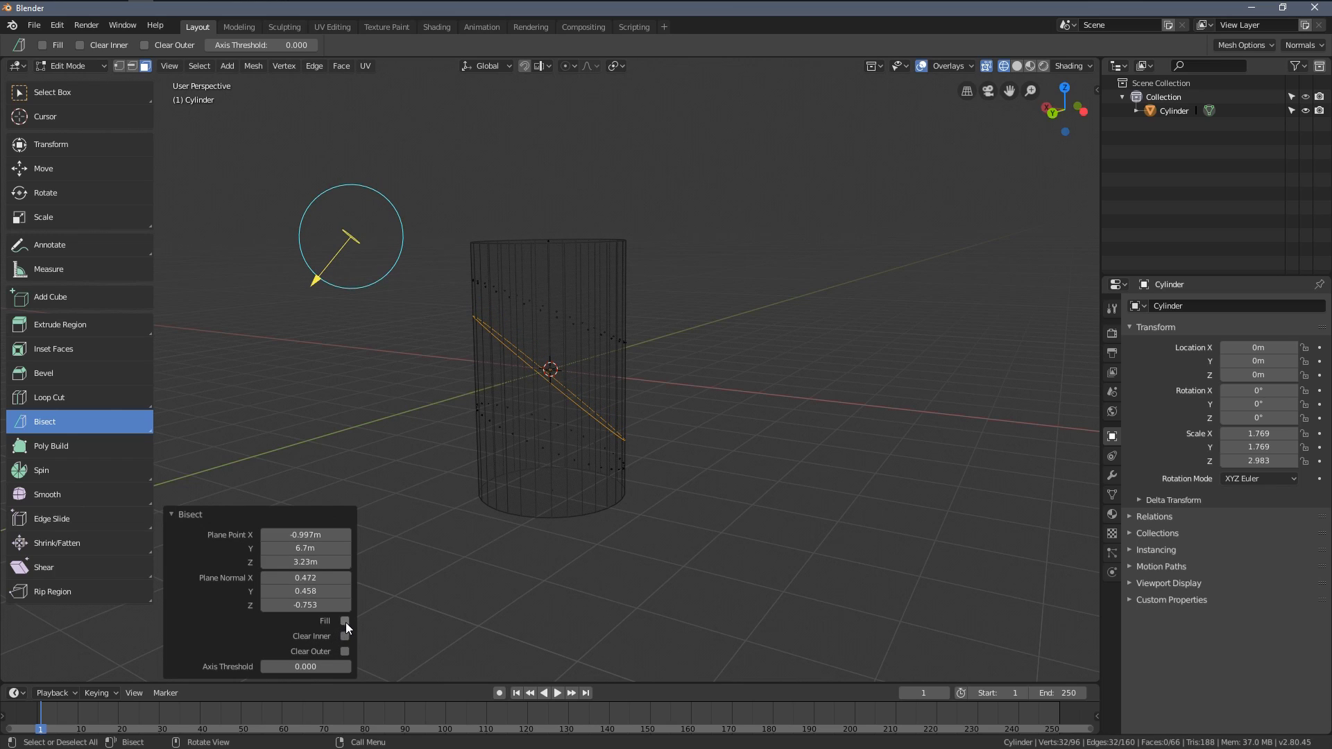
scroll(584, 392, up, 3)
middle_drag(583, 392, 511, 266)
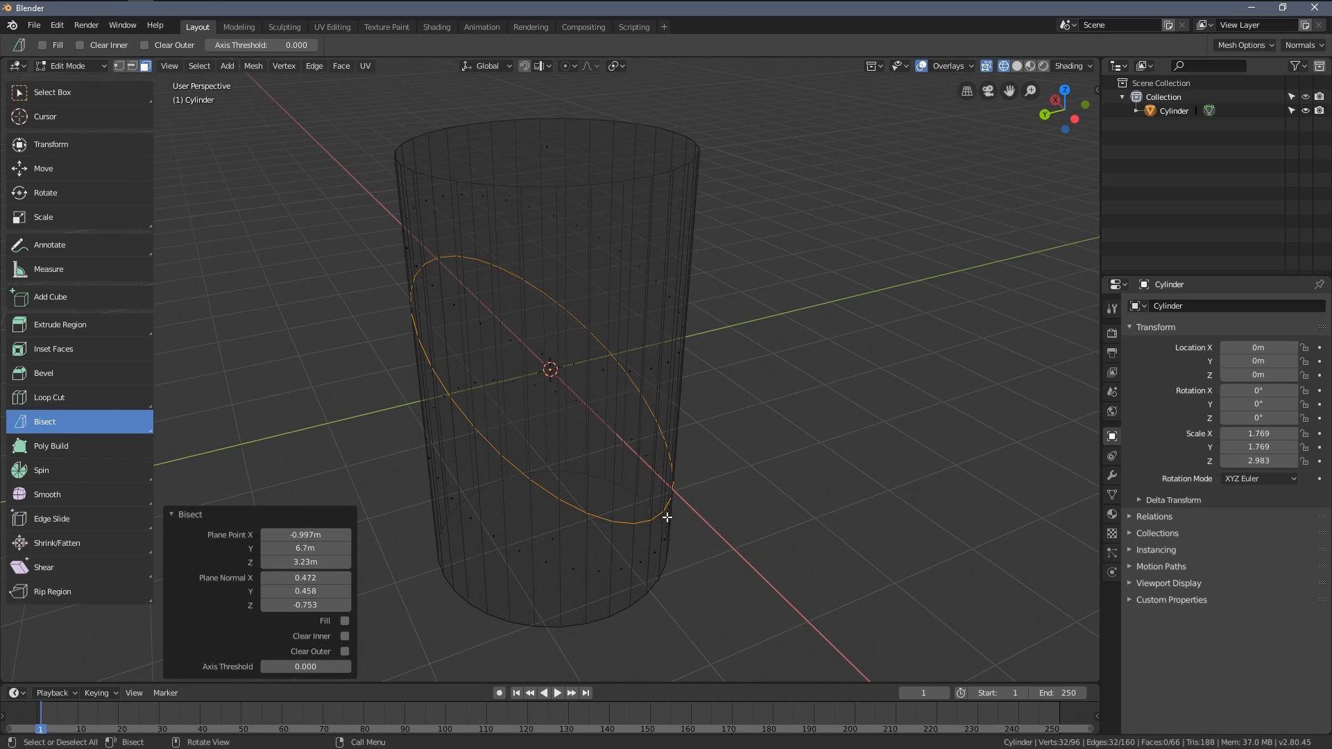
click(345, 622)
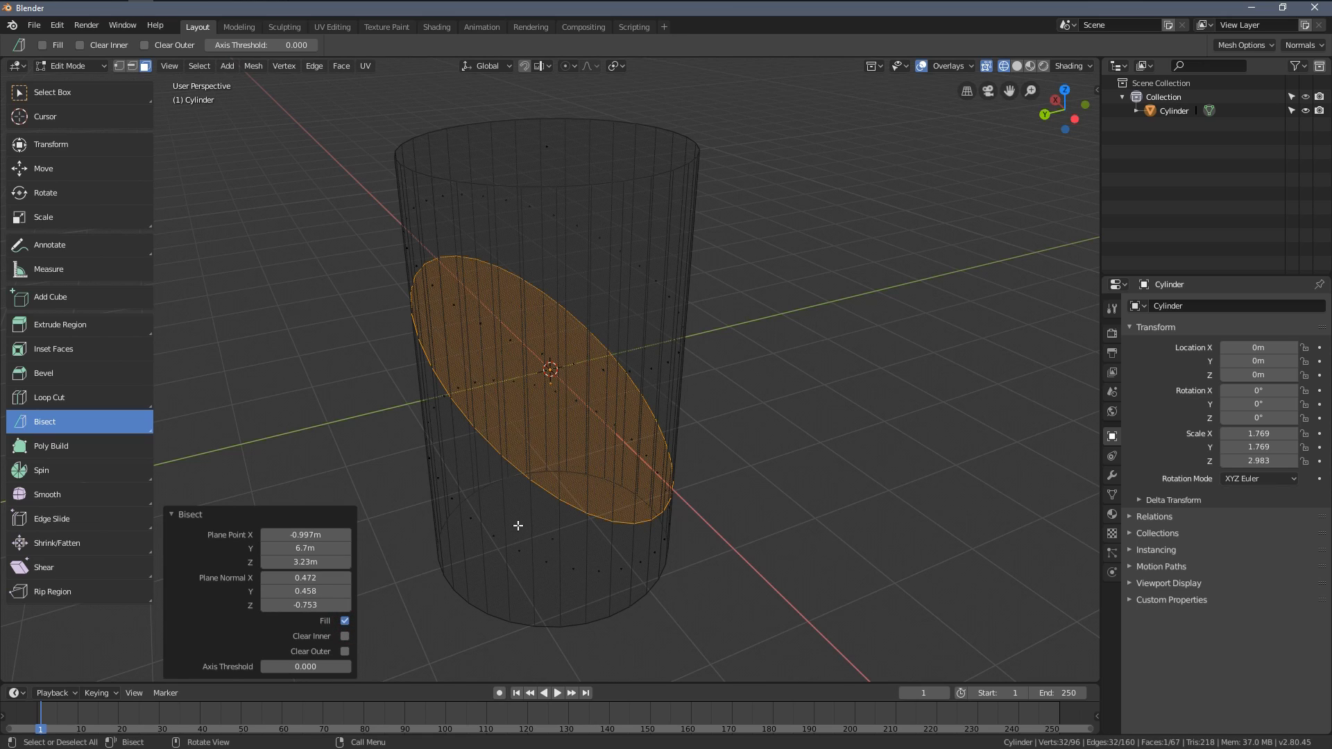
middle_drag(518, 526, 496, 486)
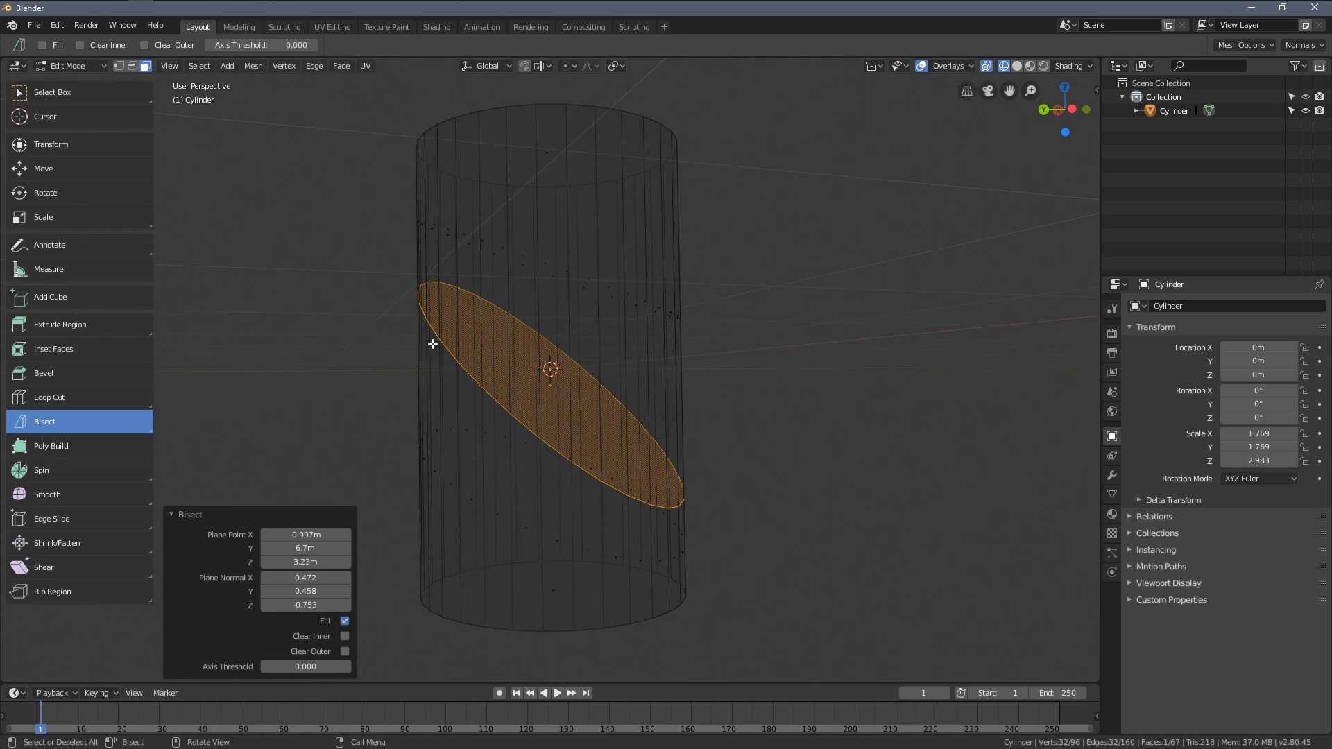
In vertex selection with wireframe shading, select the cylinder's upper rim vertices and delete them, keeping the part below the diagonal cut
mouse_move(551, 291)
middle_down()
mouse_move(527, 360)
mouse_move(416, 420)
mouse_move(522, 416)
middle_up()
key(z)
click(493, 420)
key(z)
click(460, 382)
key(1)
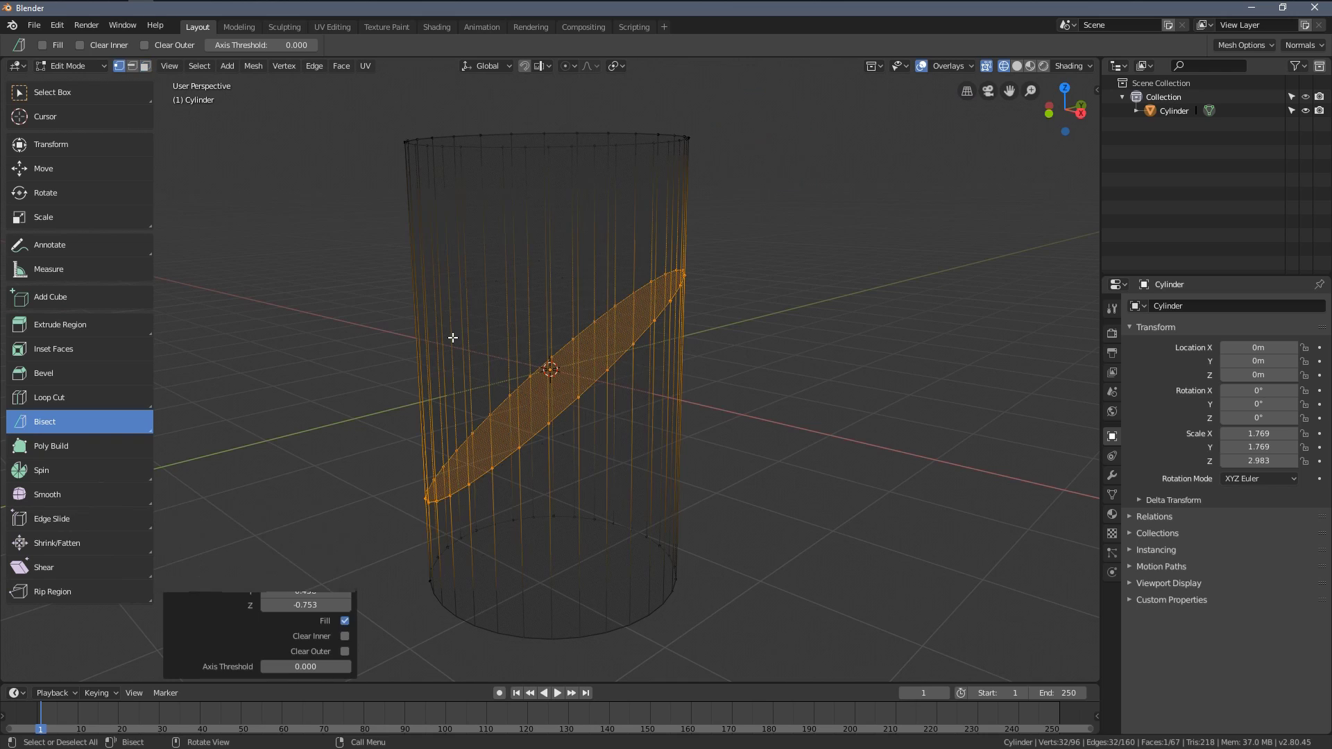
key(a)
key(alt+a)
key(b)
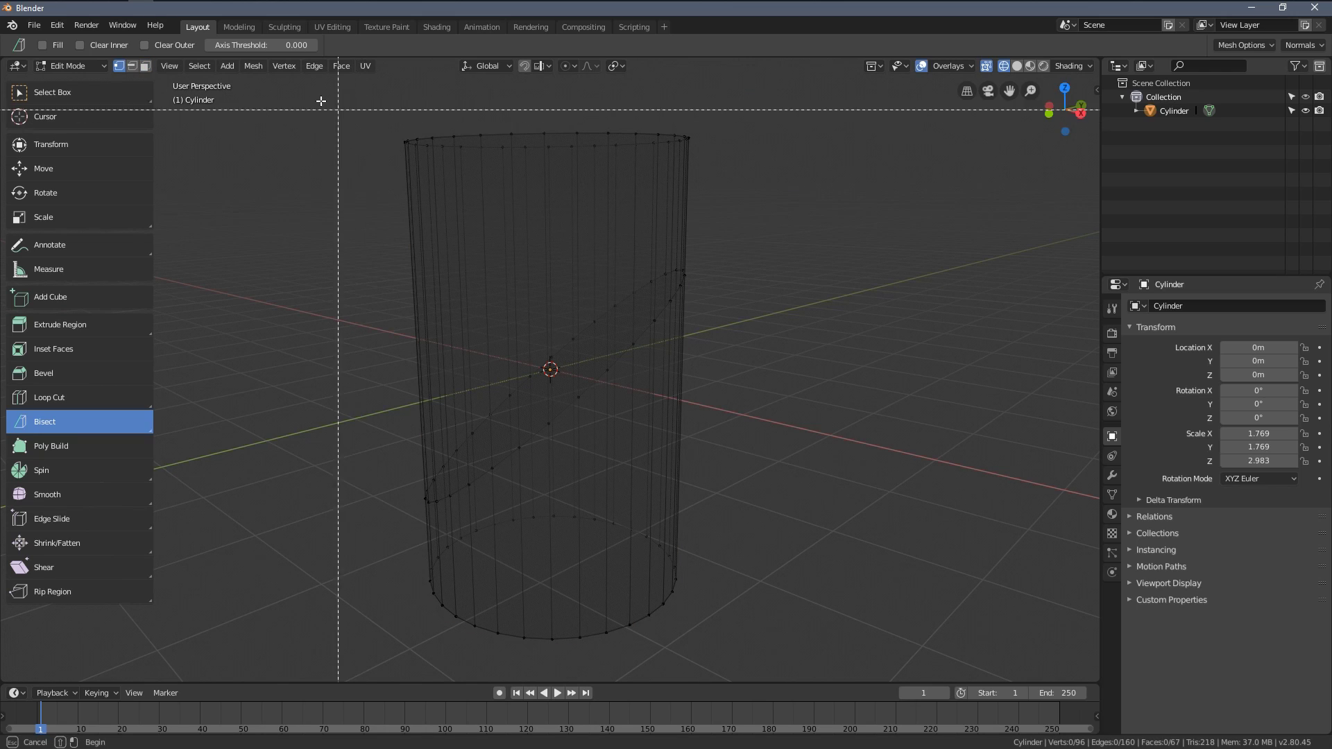
mouse_move(308, 95)
mouse_down()
mouse_move(761, 197)
mouse_move(767, 184)
mouse_up()
key(x)
click(767, 184)
Switch the viewport to solid shading and return the cut cylinder to Object Mode
mouse_move(767, 185)
middle_down()
mouse_move(624, 273)
mouse_move(673, 286)
mouse_move(698, 351)
mouse_move(489, 283)
middle_up()
key(z)
click(718, 299)
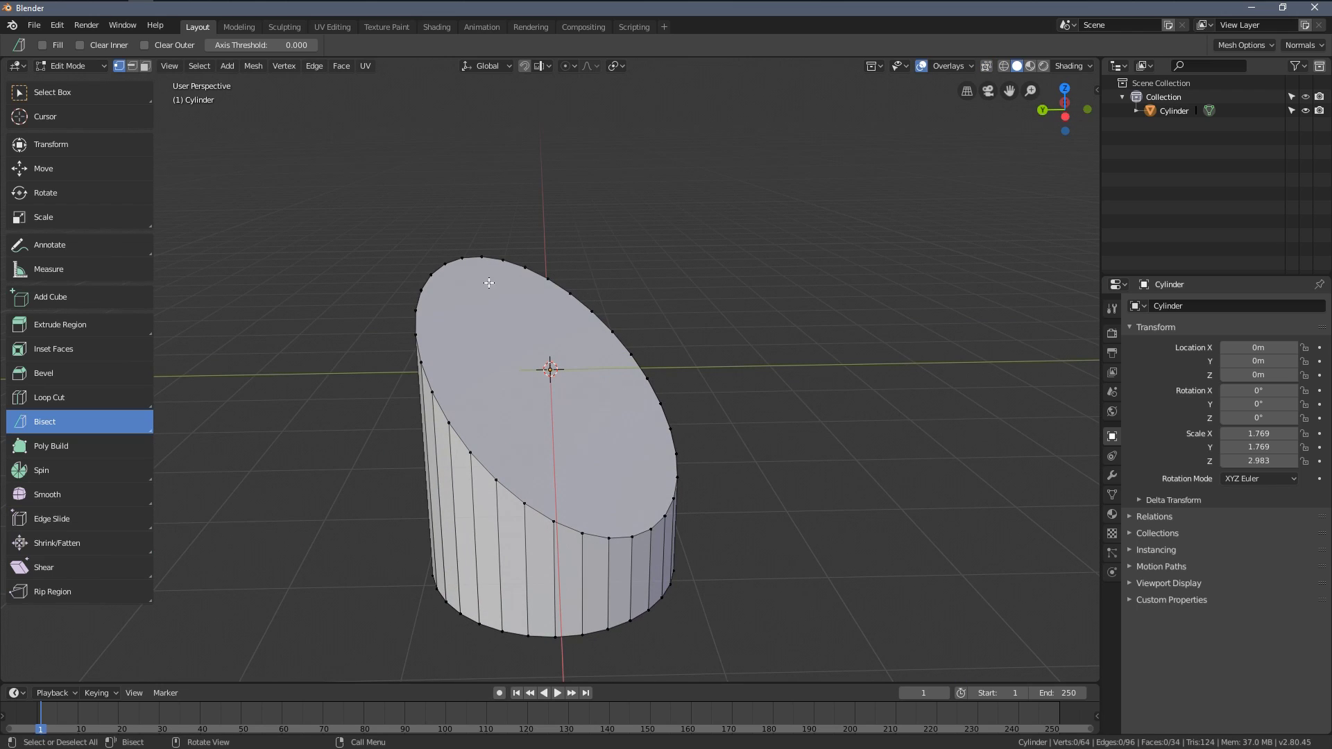
middle_drag(705, 543, 532, 477)
key(Tab)
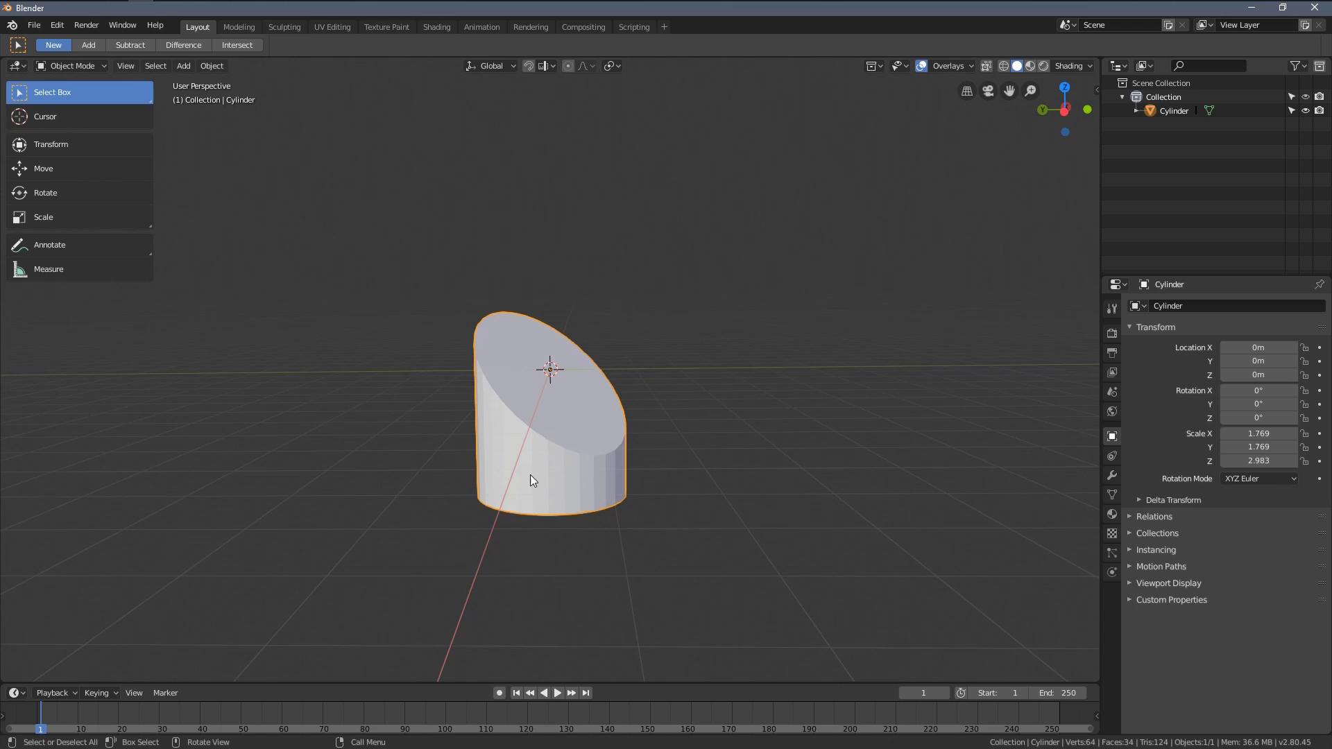
Activate the Move tool for the cut cylinder
click(103, 175)
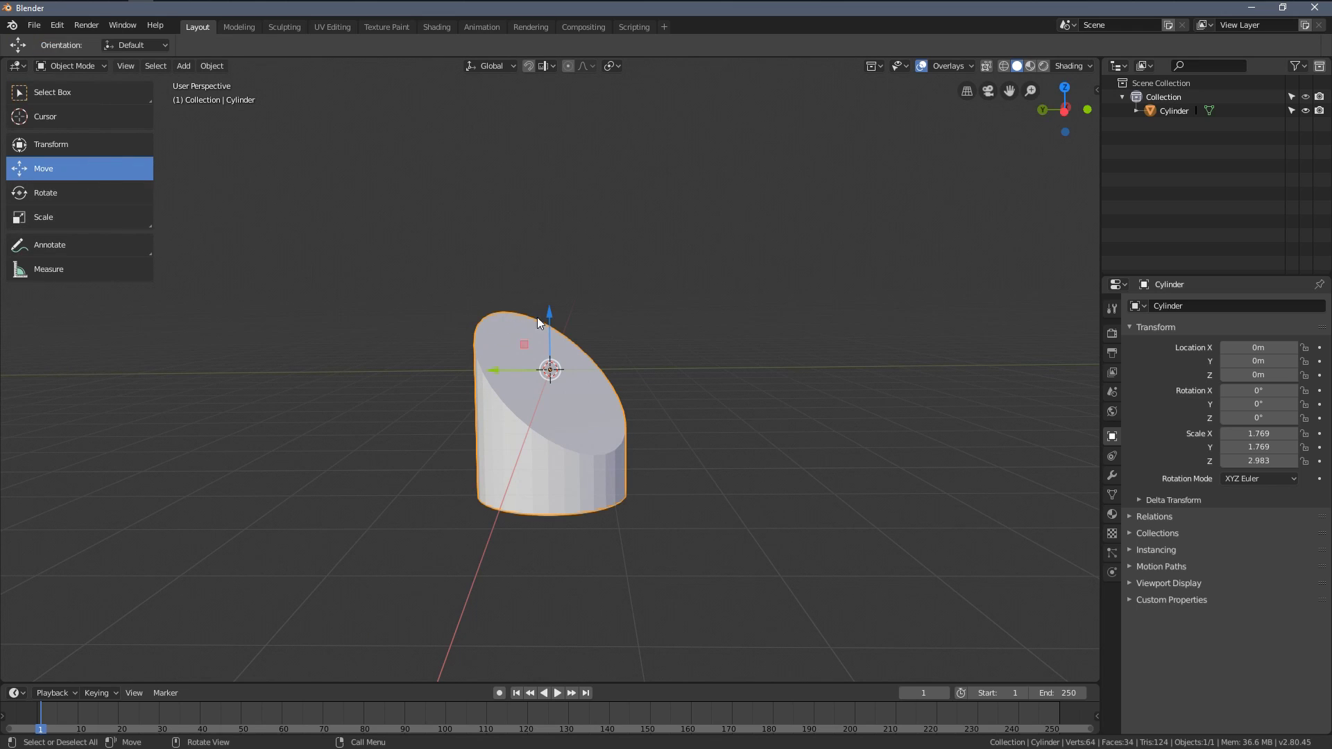
drag(537, 318, 538, 239)
middle_drag(538, 239, 592, 375)
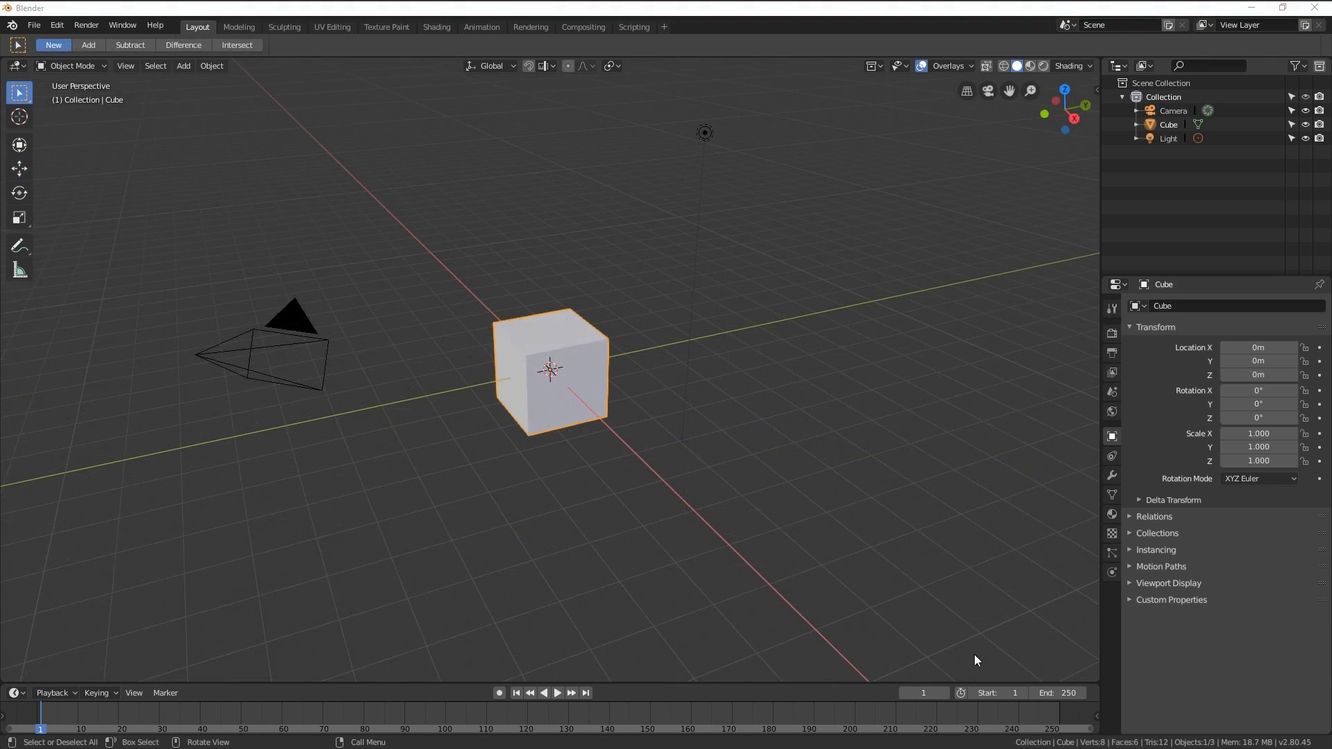
Delete the camera and the light from the default scene
click(274, 327)
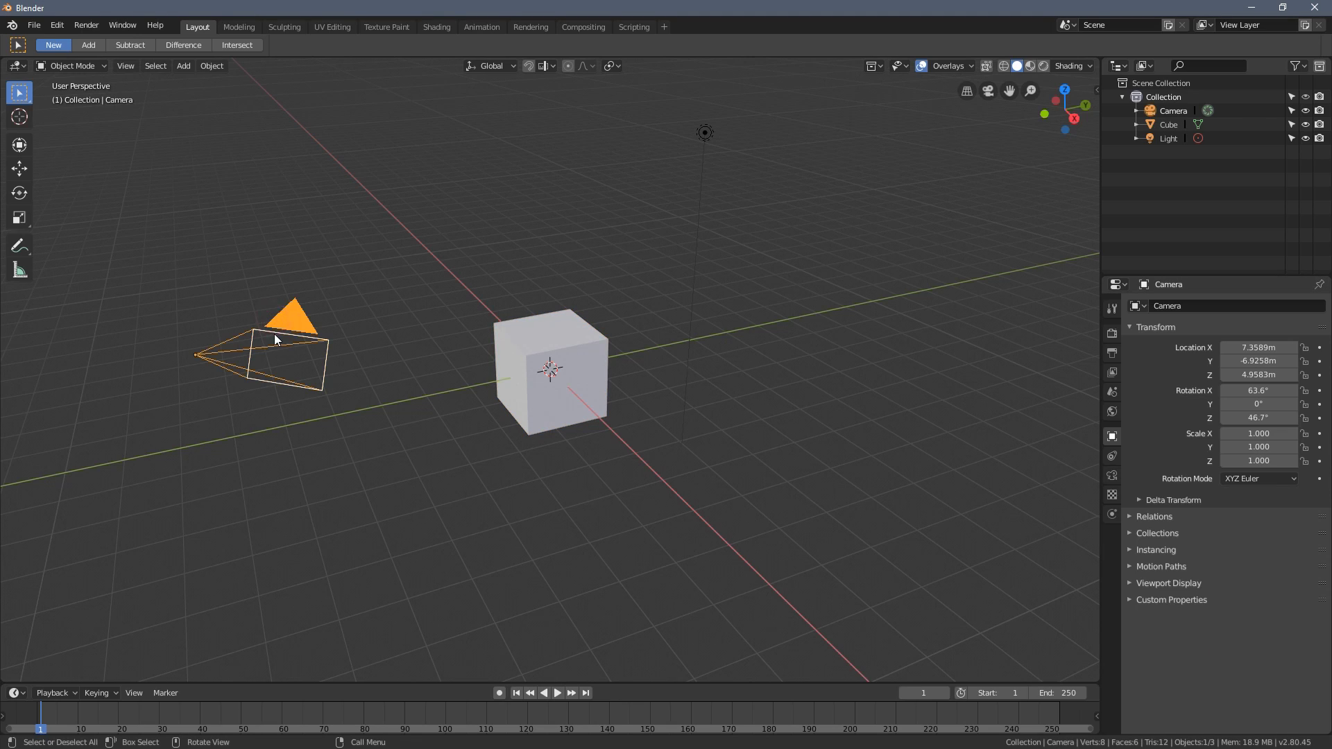
key(Delete)
click(706, 134)
key(x)
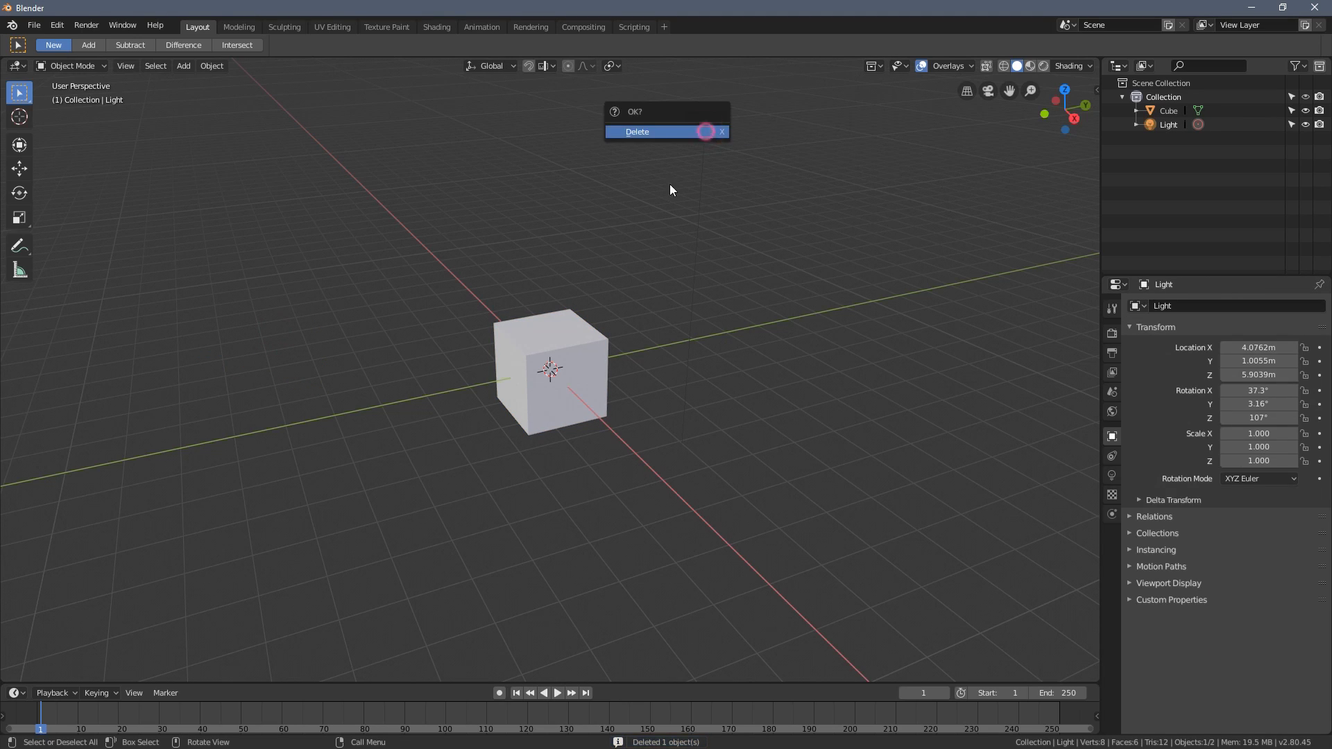
click(705, 127)
In Edit Mode with wireframe shading and front view, move the cube's bottom face upward to form a thin slab
click(575, 365)
key(Tab)
key(KP_1)
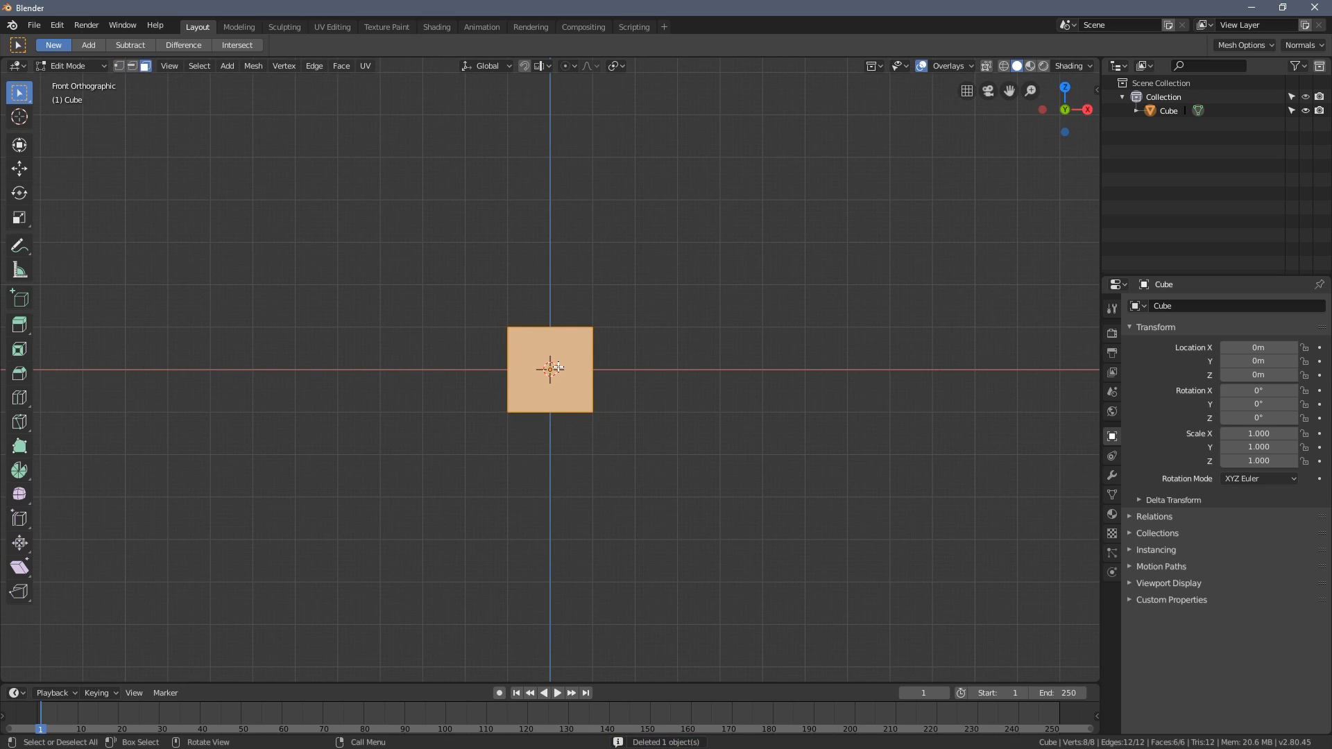
key(z)
click(526, 415)
click(552, 417)
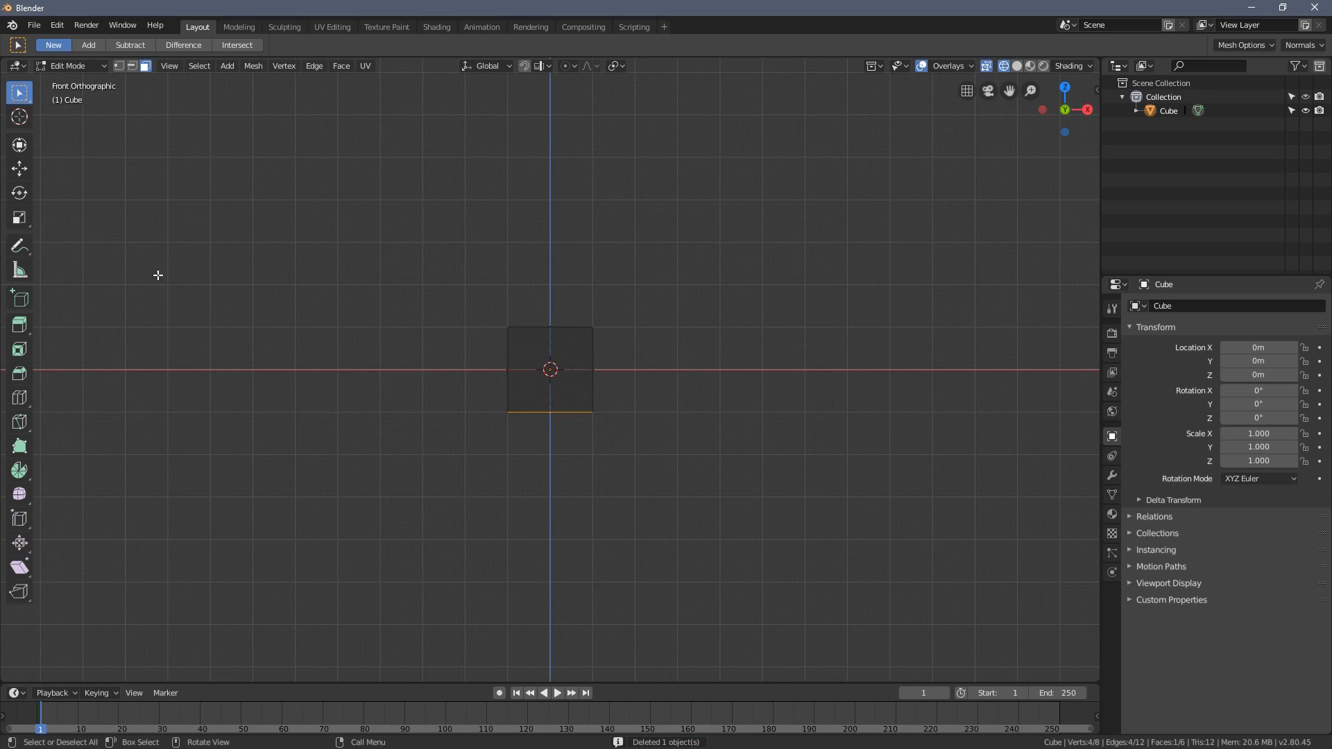
click(27, 173)
drag(542, 363, 558, 285)
Select the whole slab in top view and scale it along X to about 2.4 times its width
key(KP_7)
key(a)
key(a)
key(a)
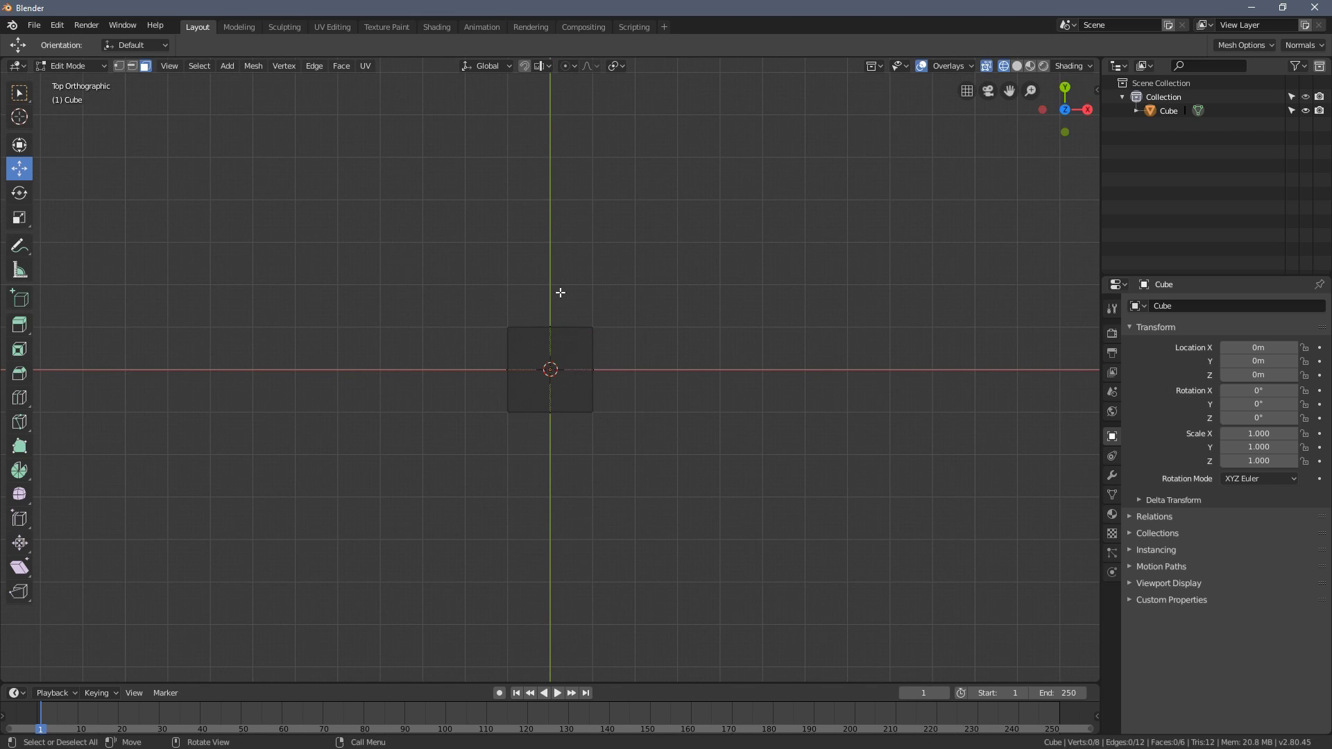
key(KP_Decimal)
key(KP_7)
scroll(686, 351, down, 3)
key(s)
key(x)
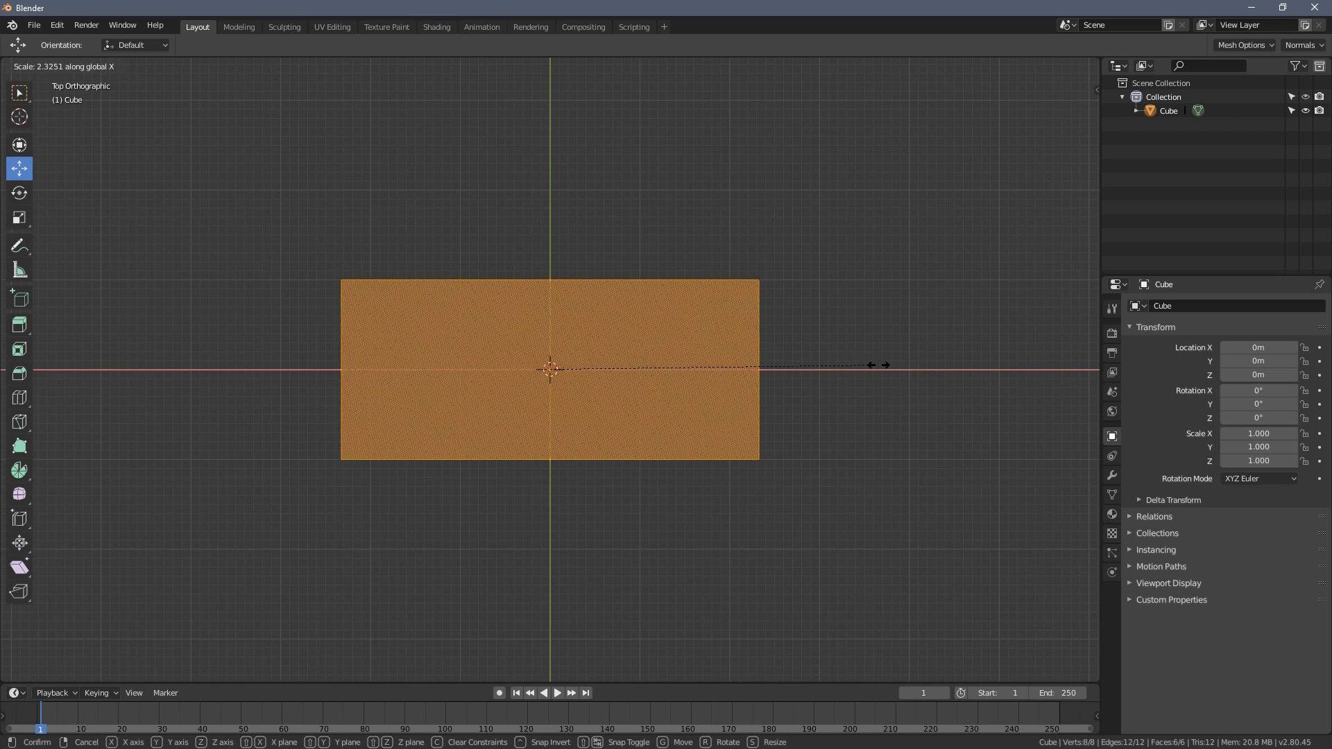
click(734, 351)
Deselect the slab's geometry and switch the viewport to solid shading
key(alt+a)
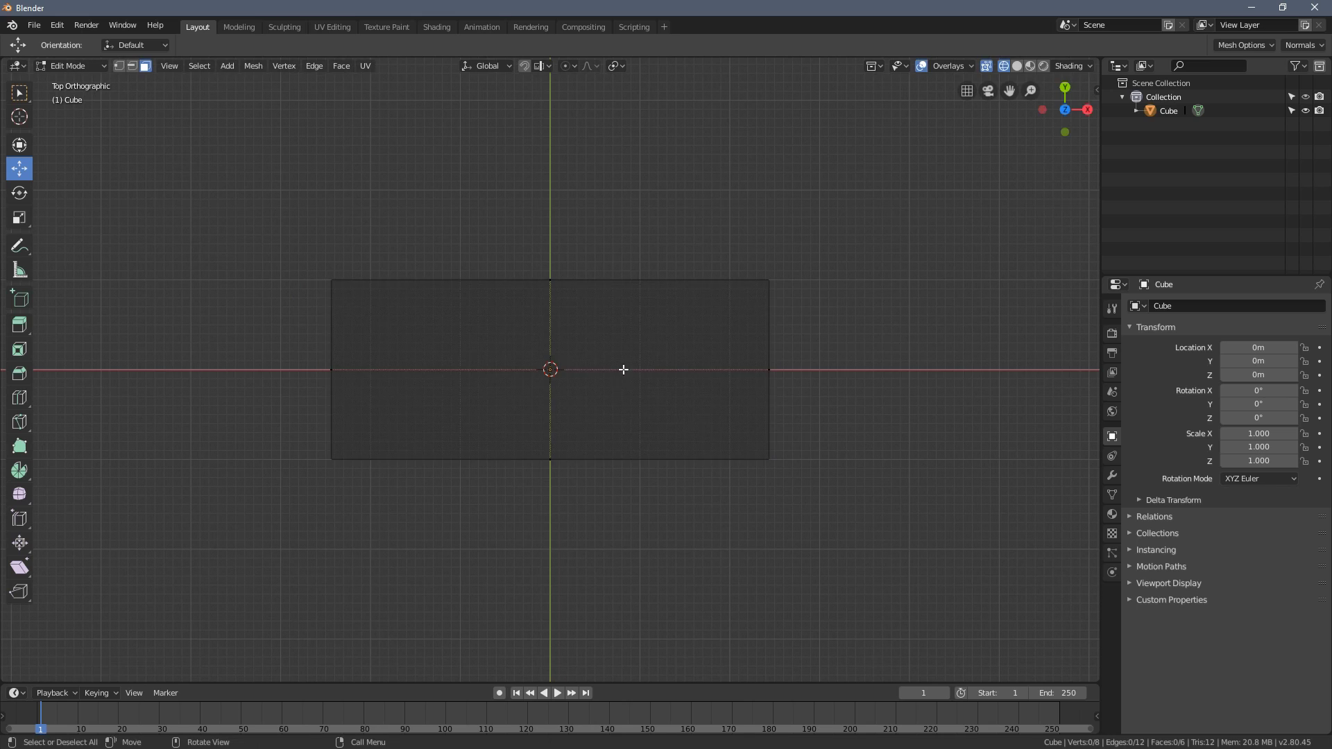
middle_drag(621, 368, 704, 268)
key(z)
click(735, 285)
In top view, add a crosswise loop cut to the slab and slide it close to the negative X end
key(KP_7)
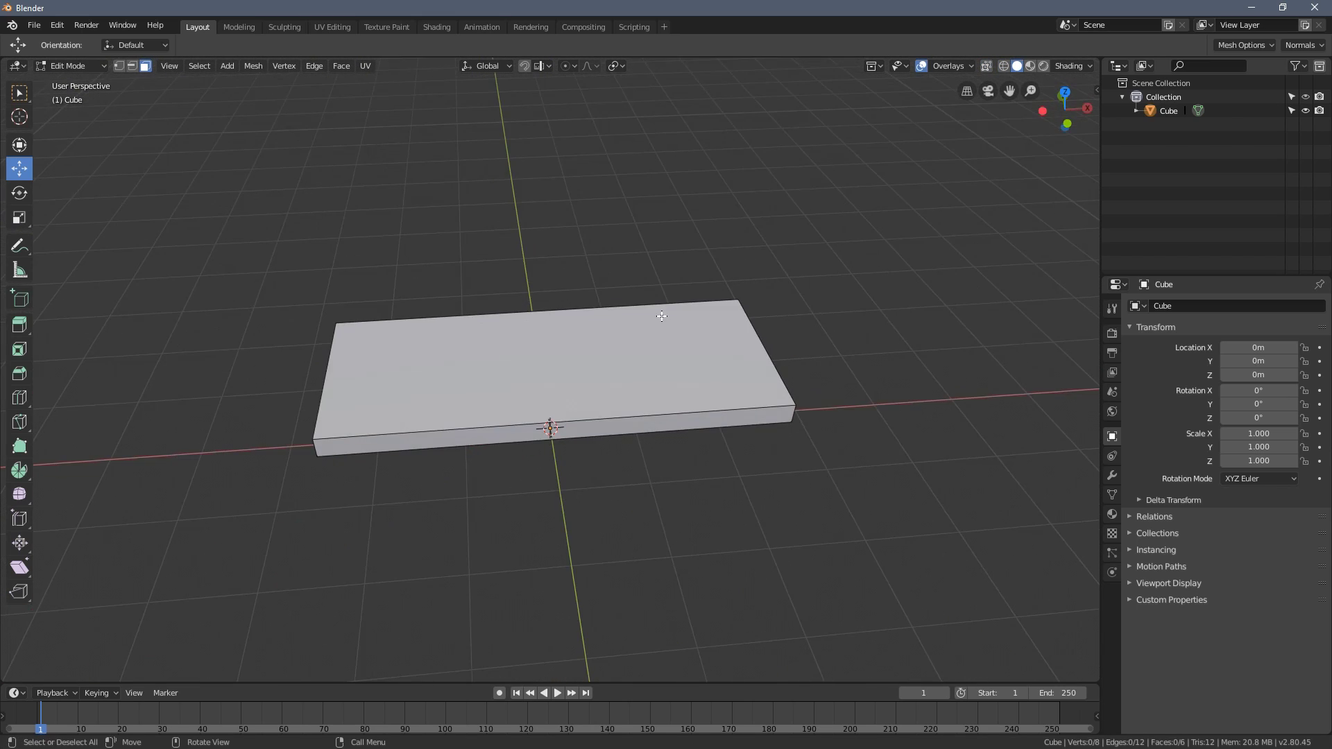
key(ctrl)
key(ctrl+r)
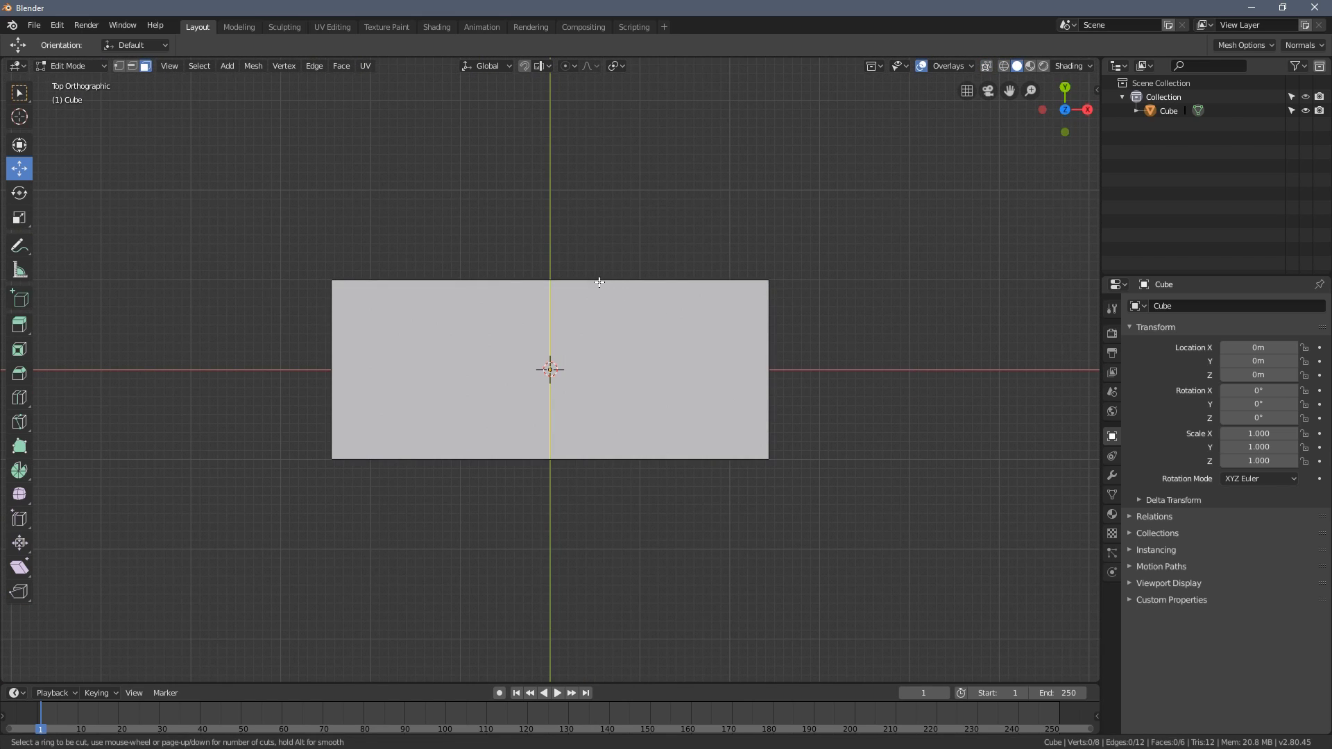
click(590, 285)
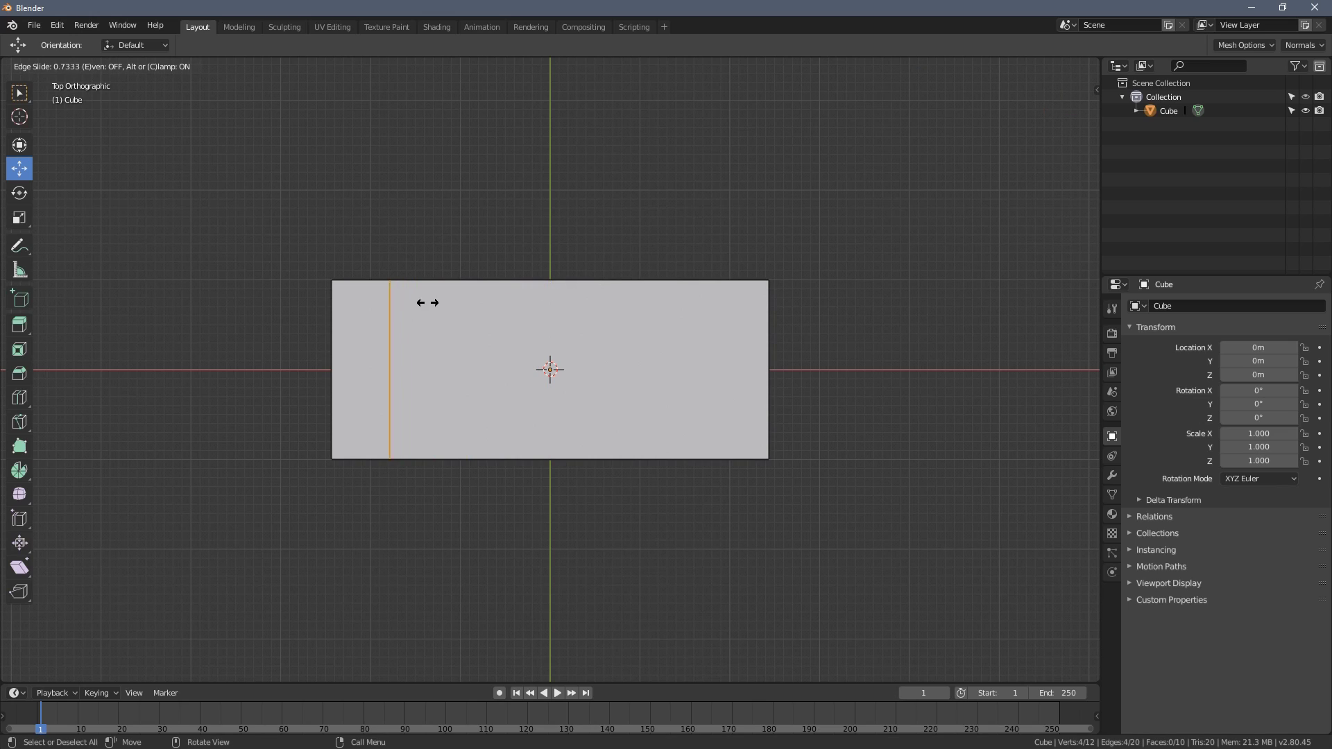
click(391, 309)
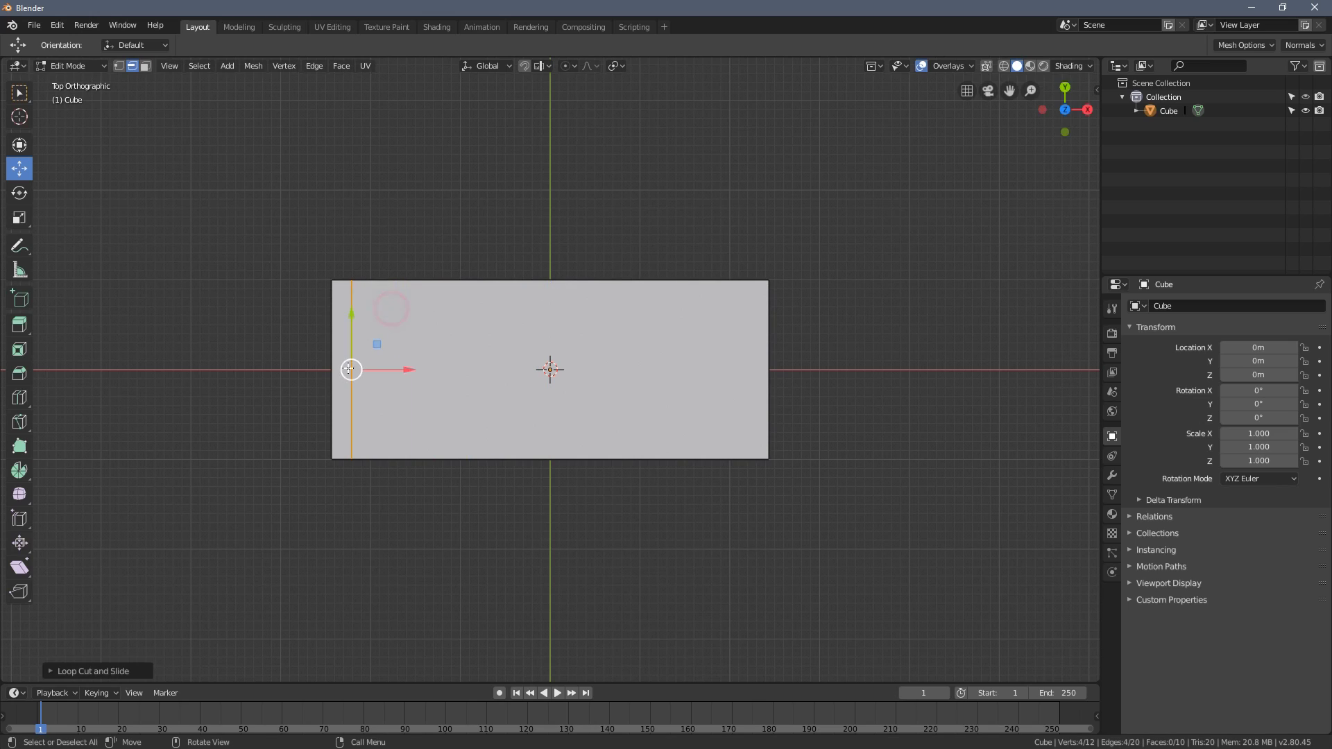
key(alt+a)
Add two lengthwise loop cuts and scale them along Y by about 2.33 toward the slab's long edges
key(ctrl+r)
scroll(352, 353, up, 1)
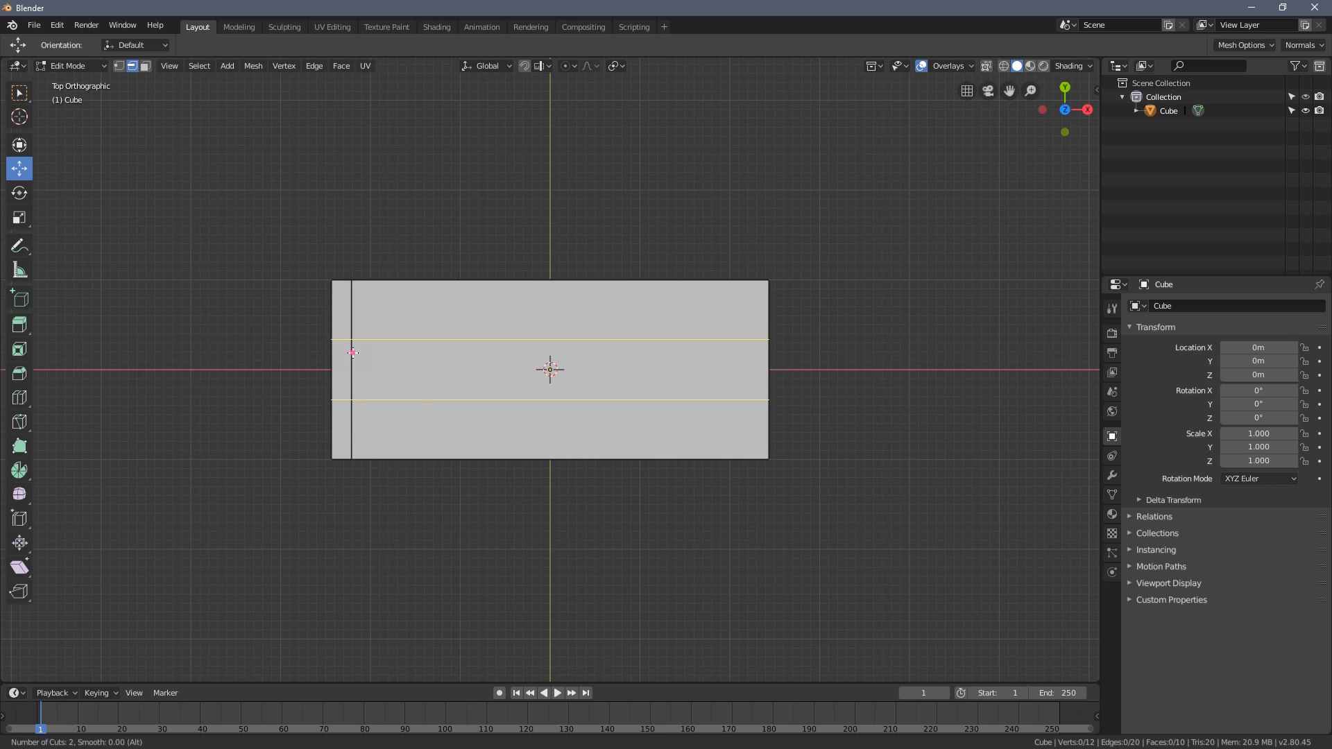
click(353, 353)
click(353, 352)
key(s)
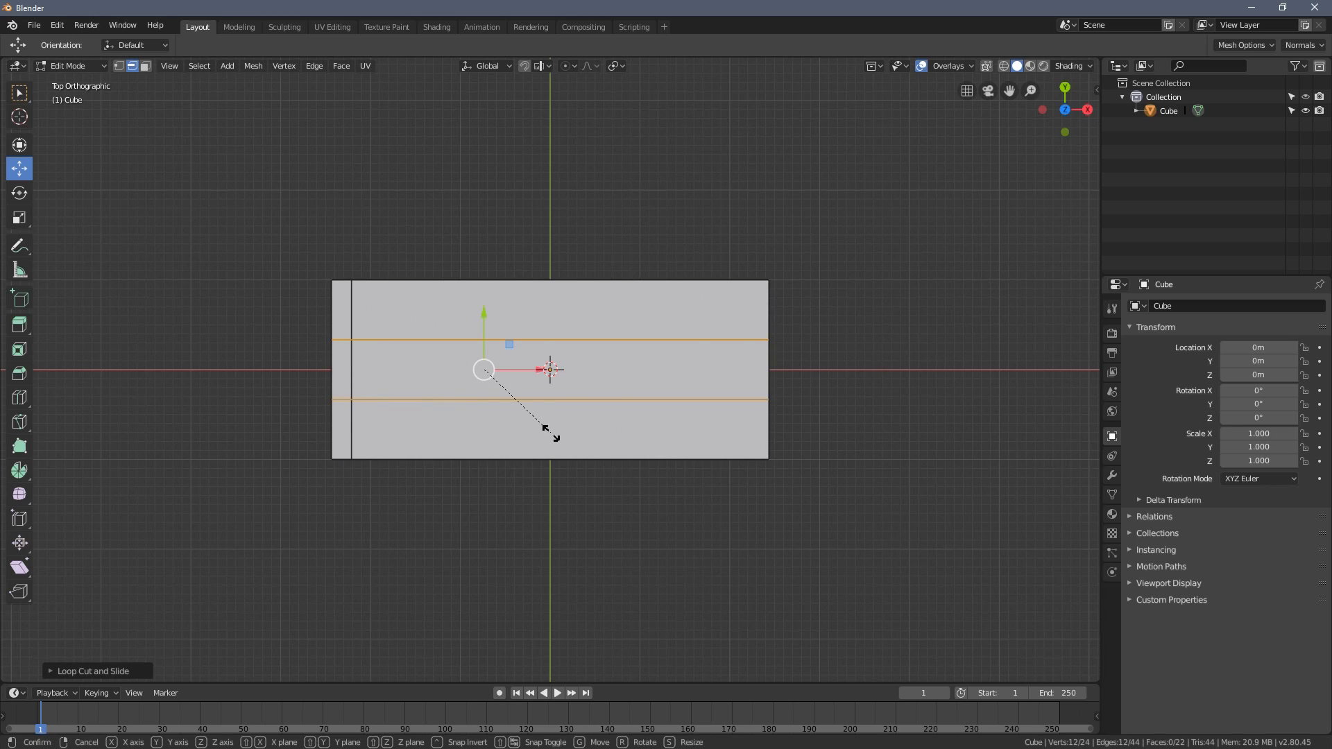
key(y)
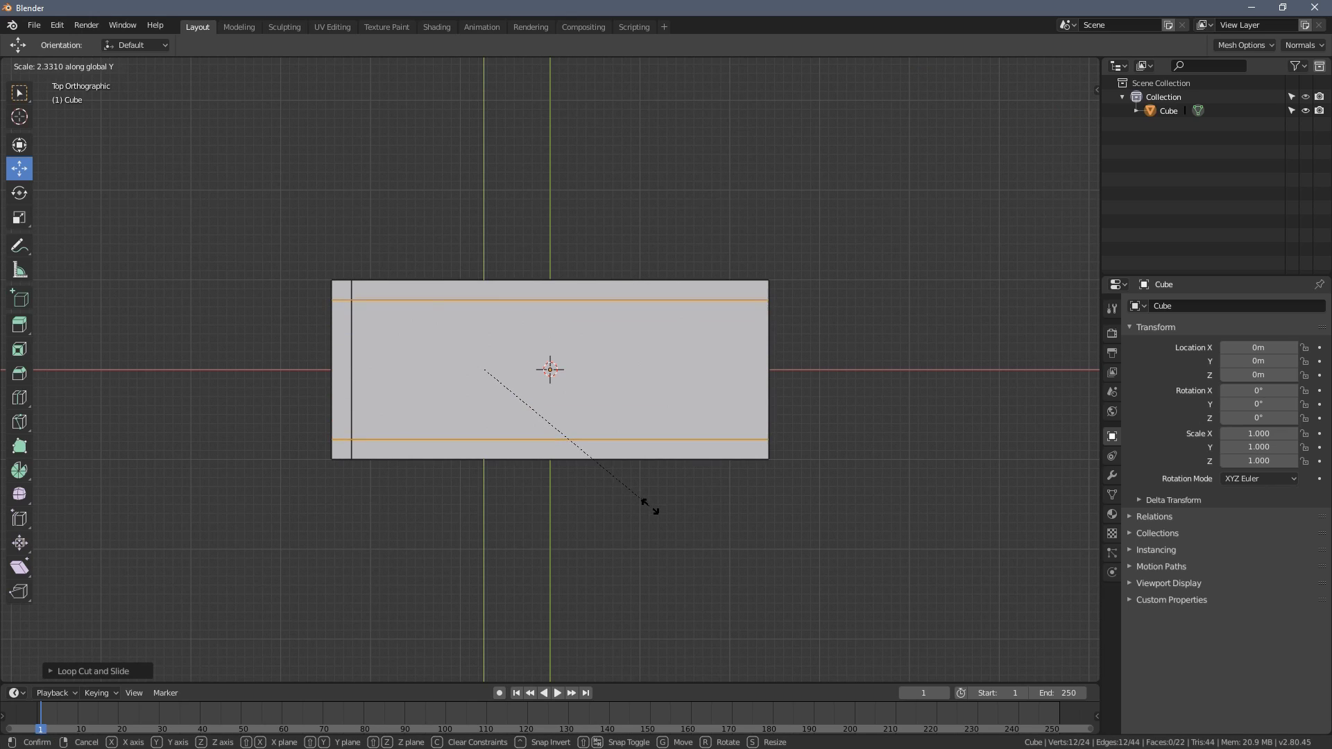
click(652, 508)
Select the two small corner faces on the slab's underside and extrude them about 2 m down as legs
middle_drag(485, 368, 407, 366)
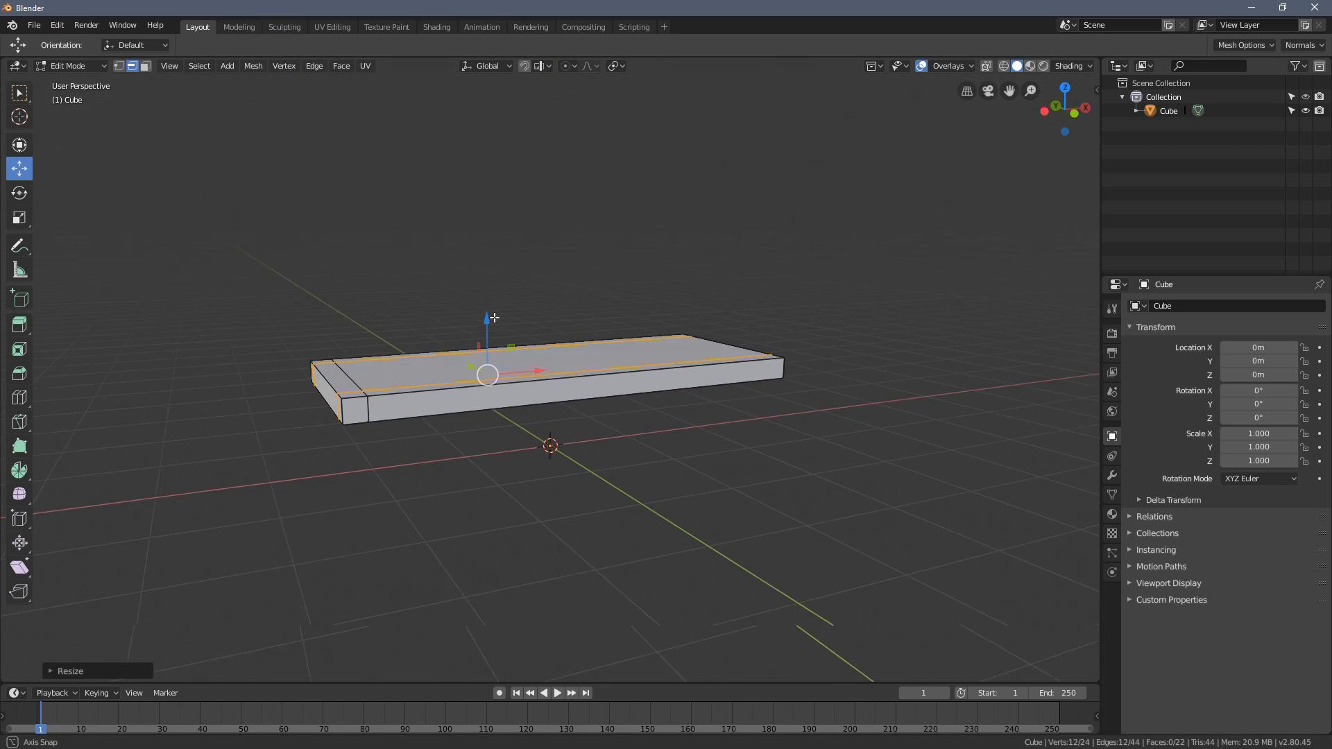
key(a)
middle_drag(491, 327, 404, 188)
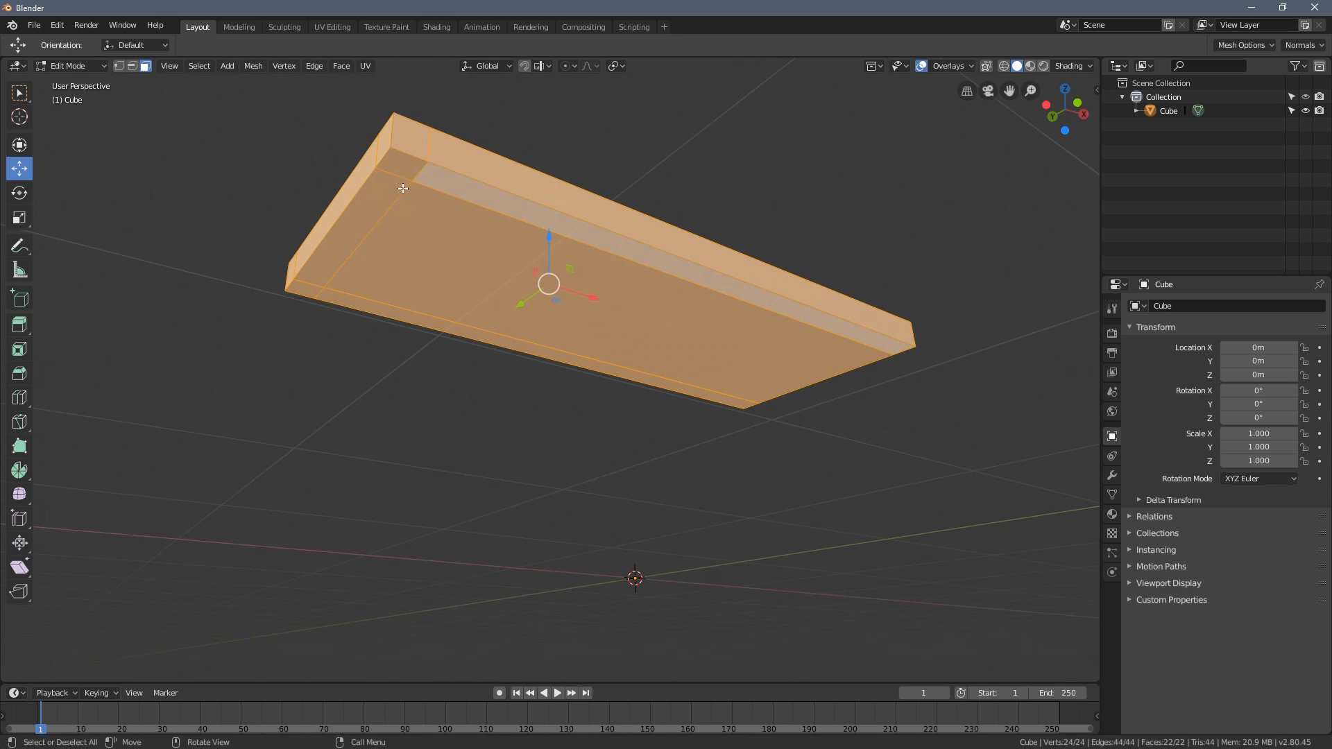
click(387, 188)
shift+click(306, 299)
middle_drag(306, 298, 387, 314)
key(KP_1)
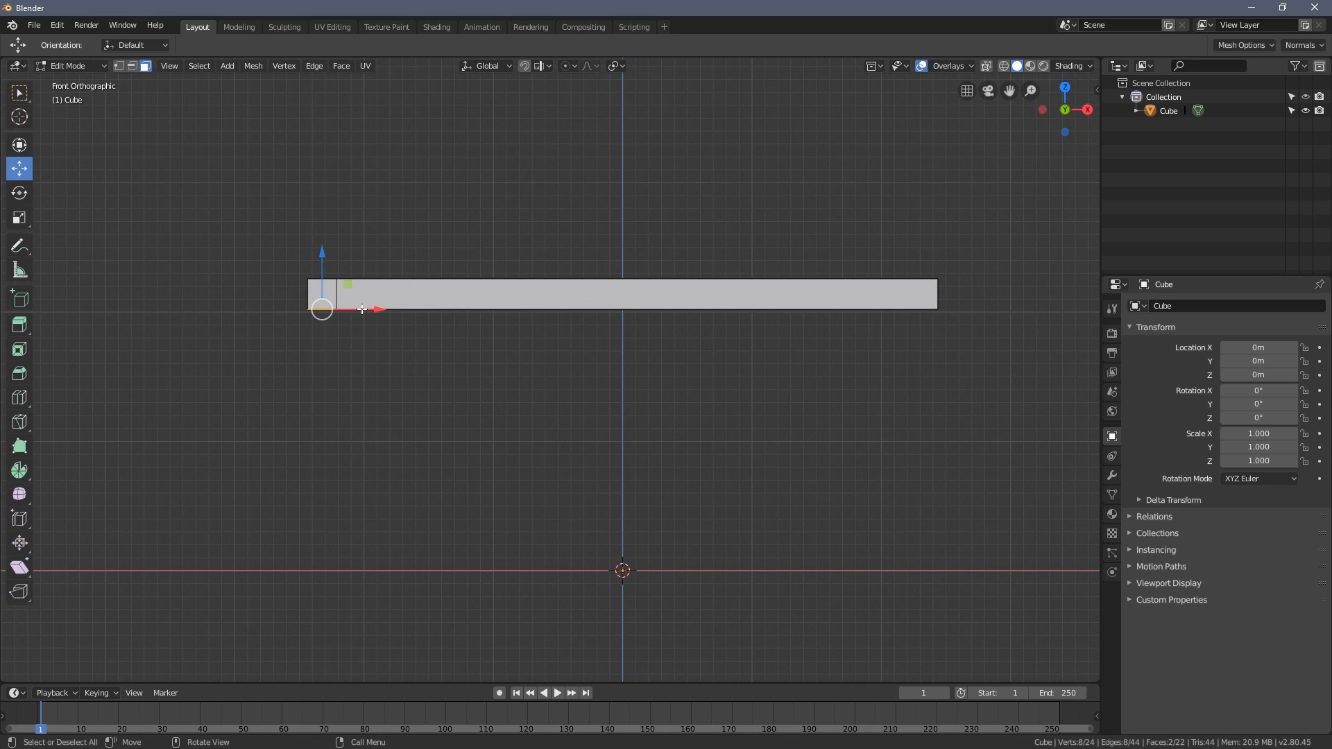
key(e)
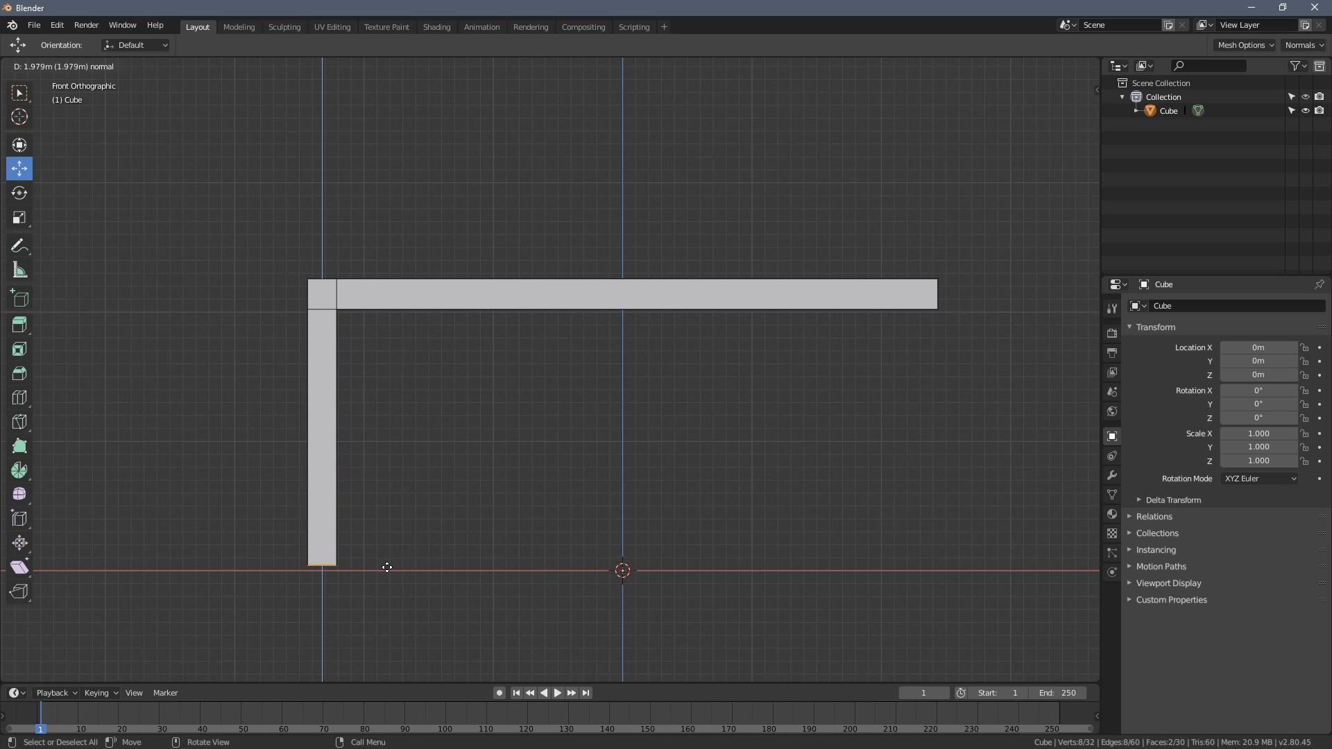
click(389, 570)
Deselect the geometry, activate the Move tool in Object Mode and return to Edit Mode
middle_drag(574, 348, 122, 219)
key(a)
key(alt+a)
key(Tab)
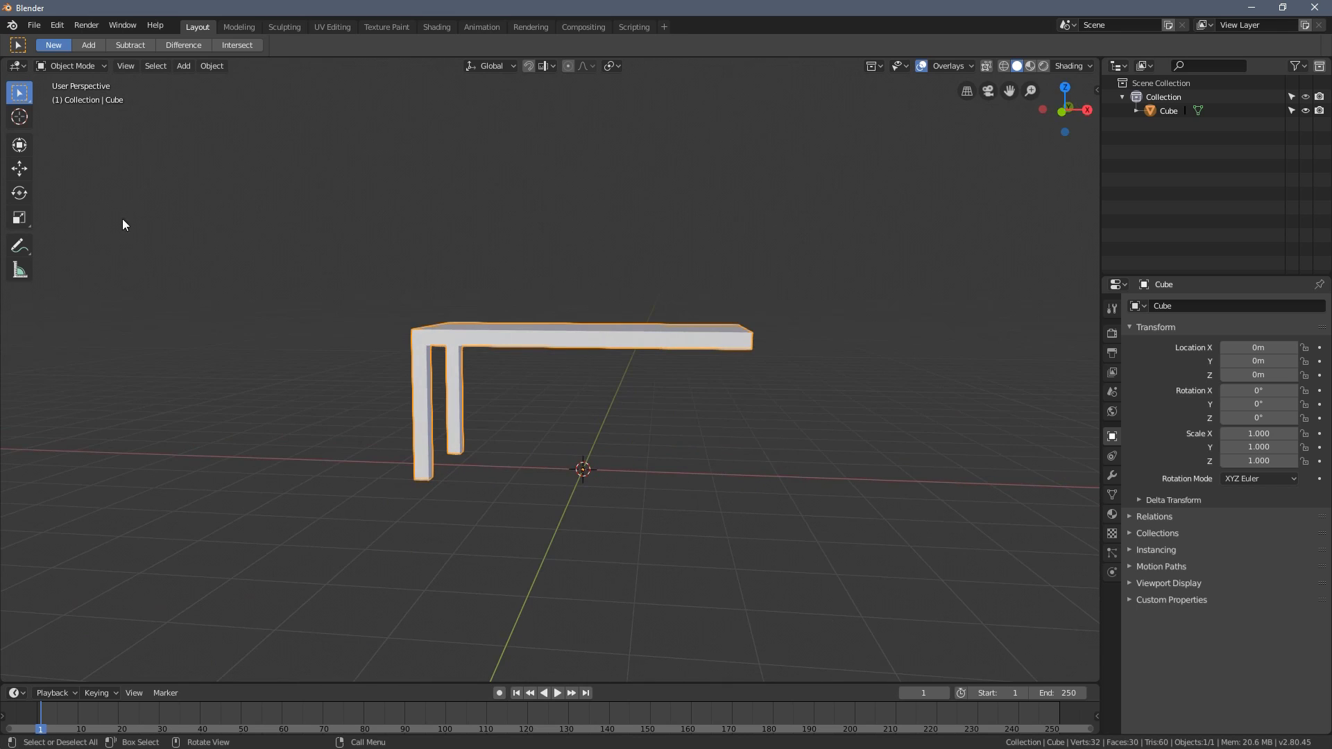
click(20, 172)
middle_drag(556, 327, 586, 334)
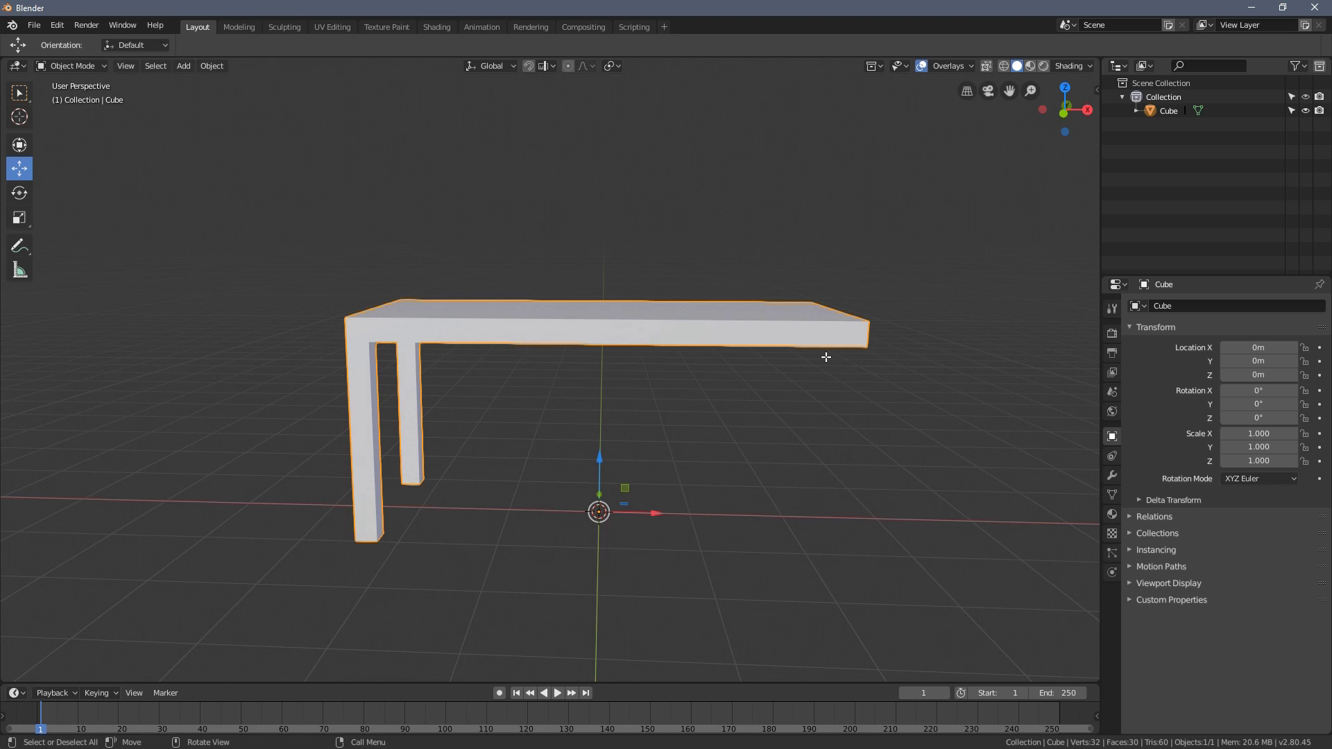
key(Tab)
Try a crosswise loop cut slid toward the tabletop's legless end and undo it
middle_drag(826, 357, 827, 419)
key(ctrl+r)
click(729, 387)
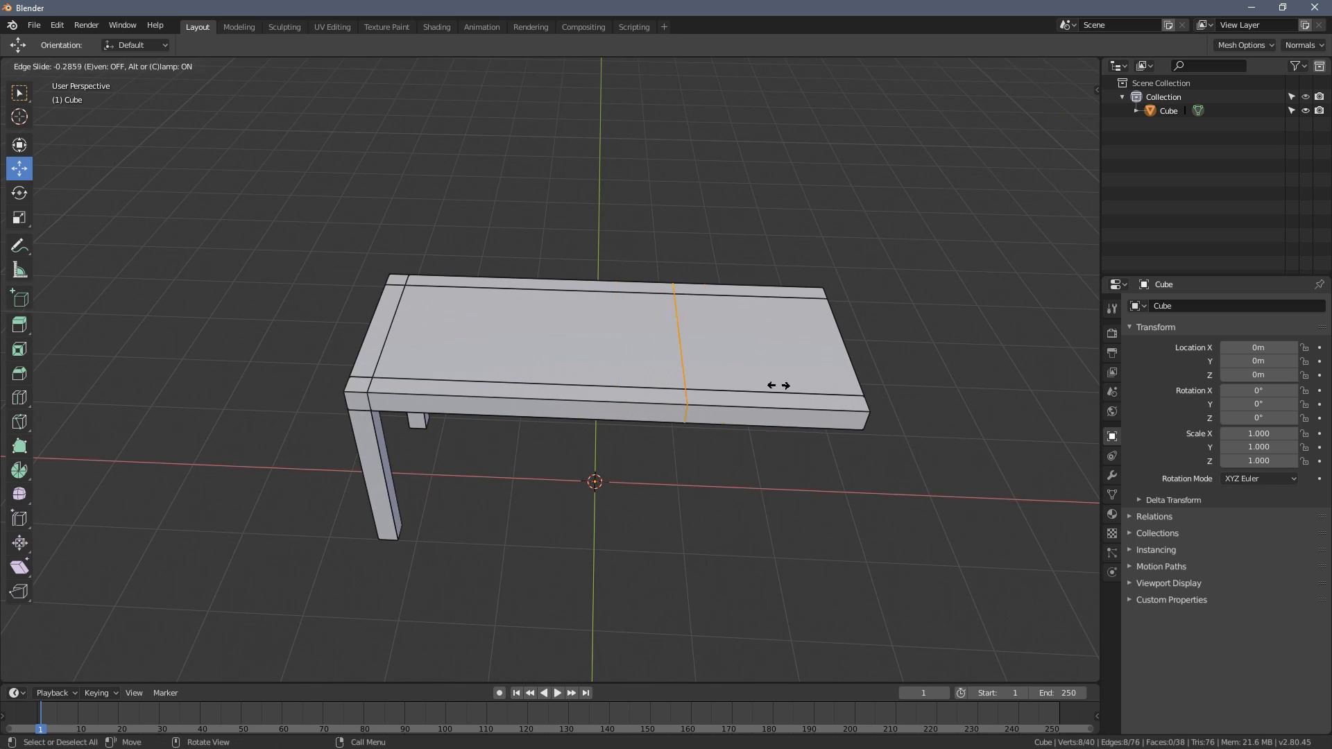
click(899, 395)
middle_drag(899, 396, 722, 369)
key(ctrl+z)
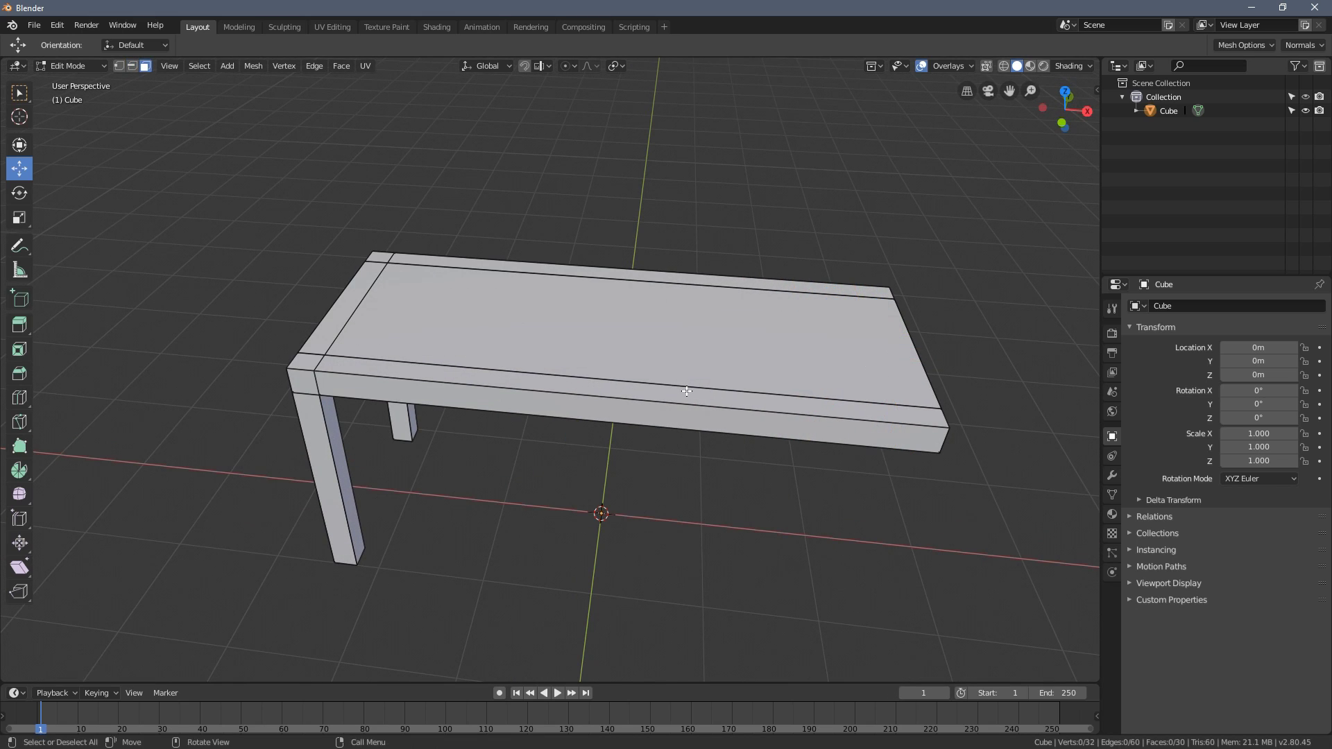
In top view, add a crosswise loop cut midway along the tabletop's large section without sliding it
key(KP_7)
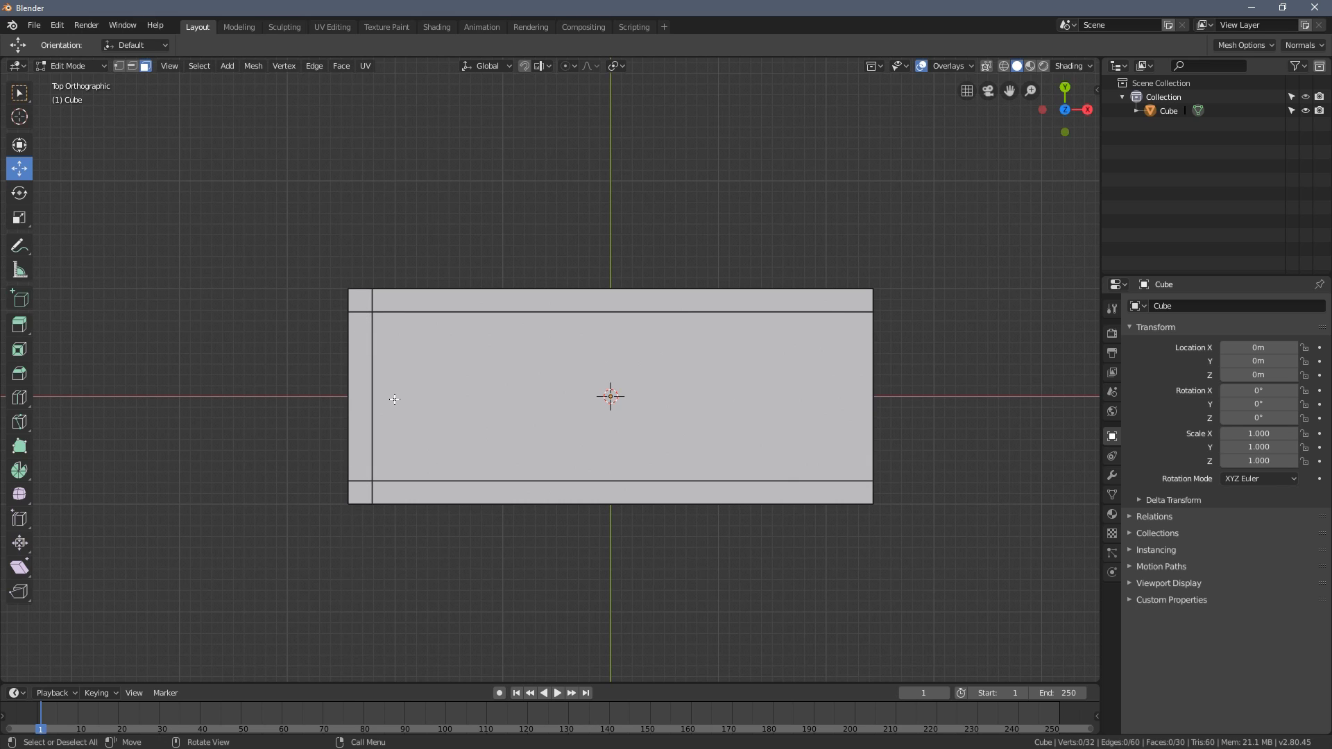
middle_drag(394, 399, 489, 345)
mouse_move(469, 422)
middle_down()
mouse_move(518, 372)
mouse_move(469, 404)
middle_up()
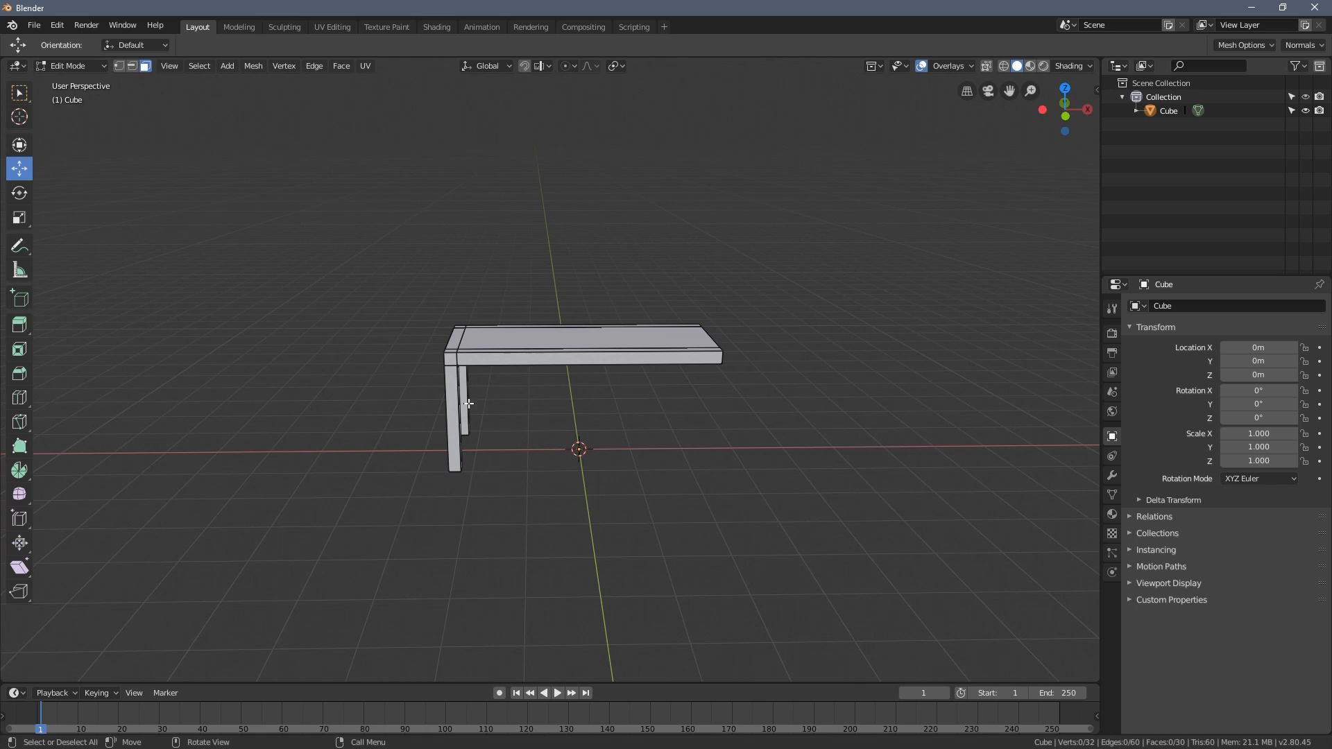
scroll(483, 357, up, 2)
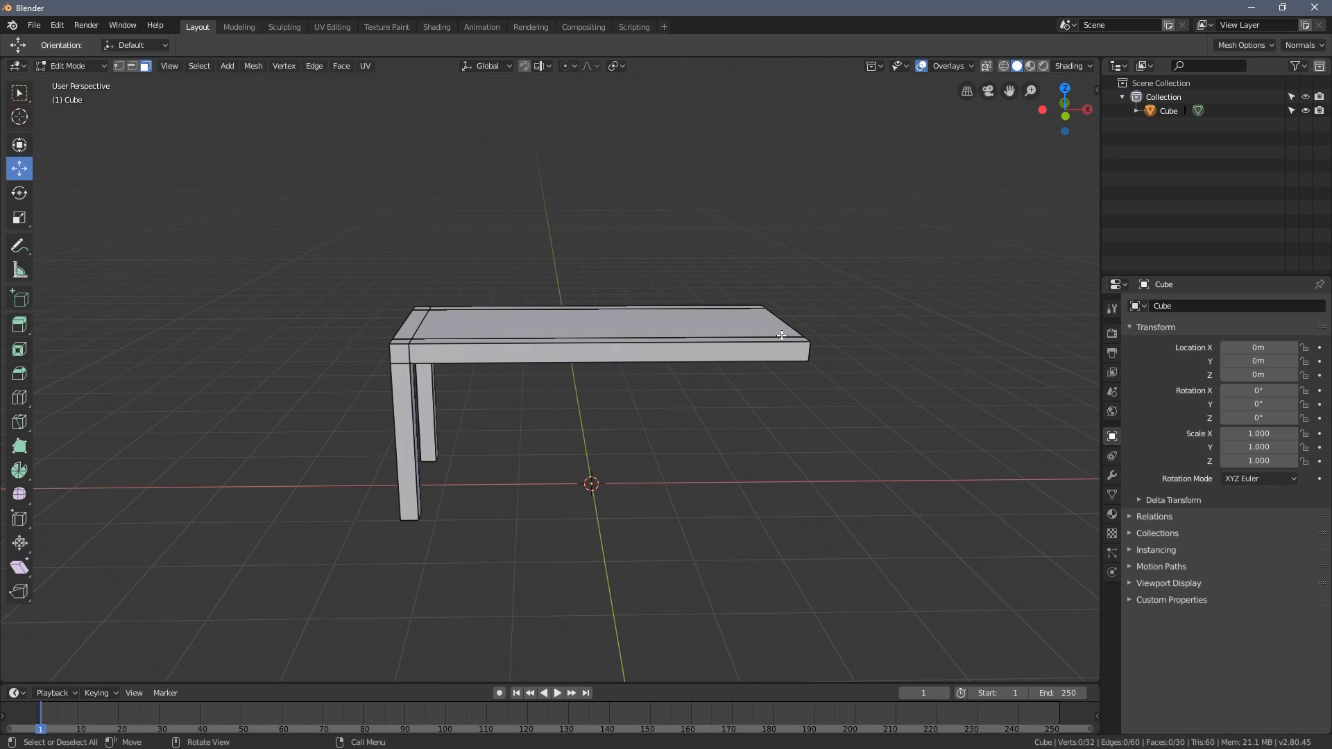
key(KP_7)
key(ctrl+r)
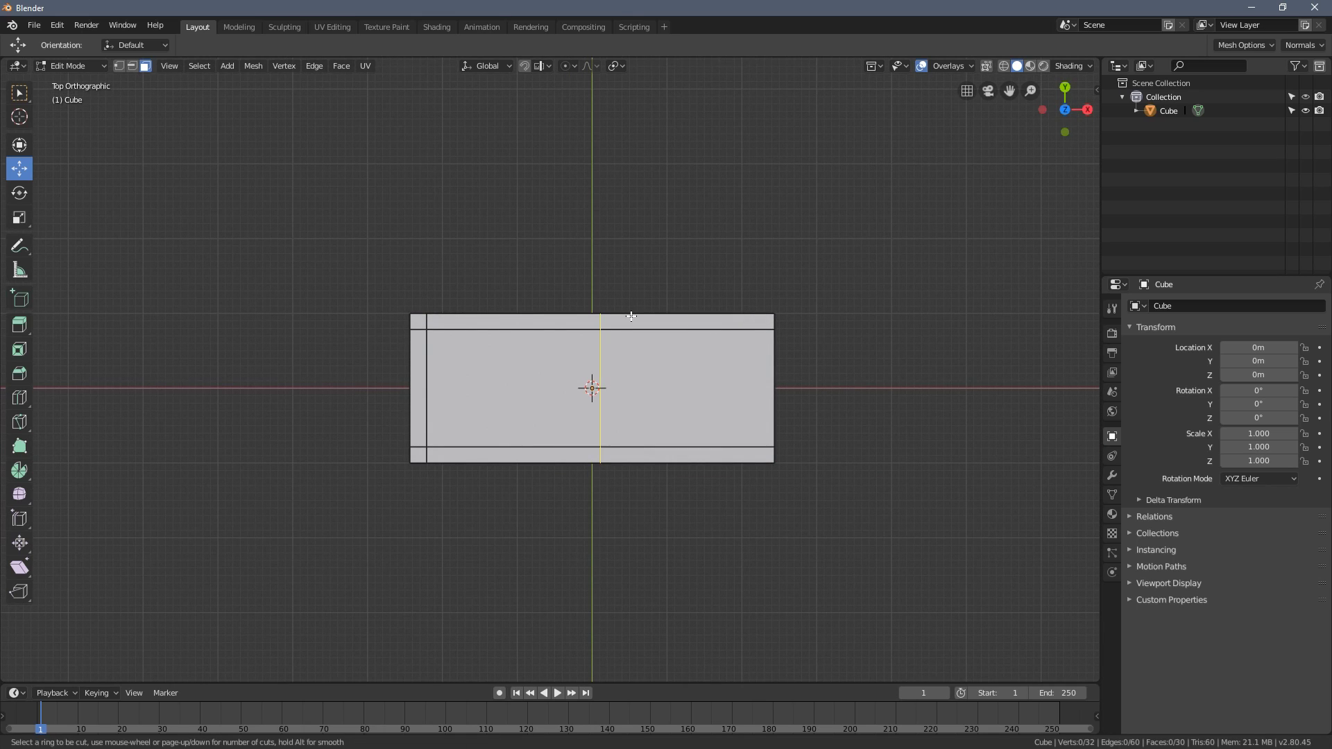
click(627, 316)
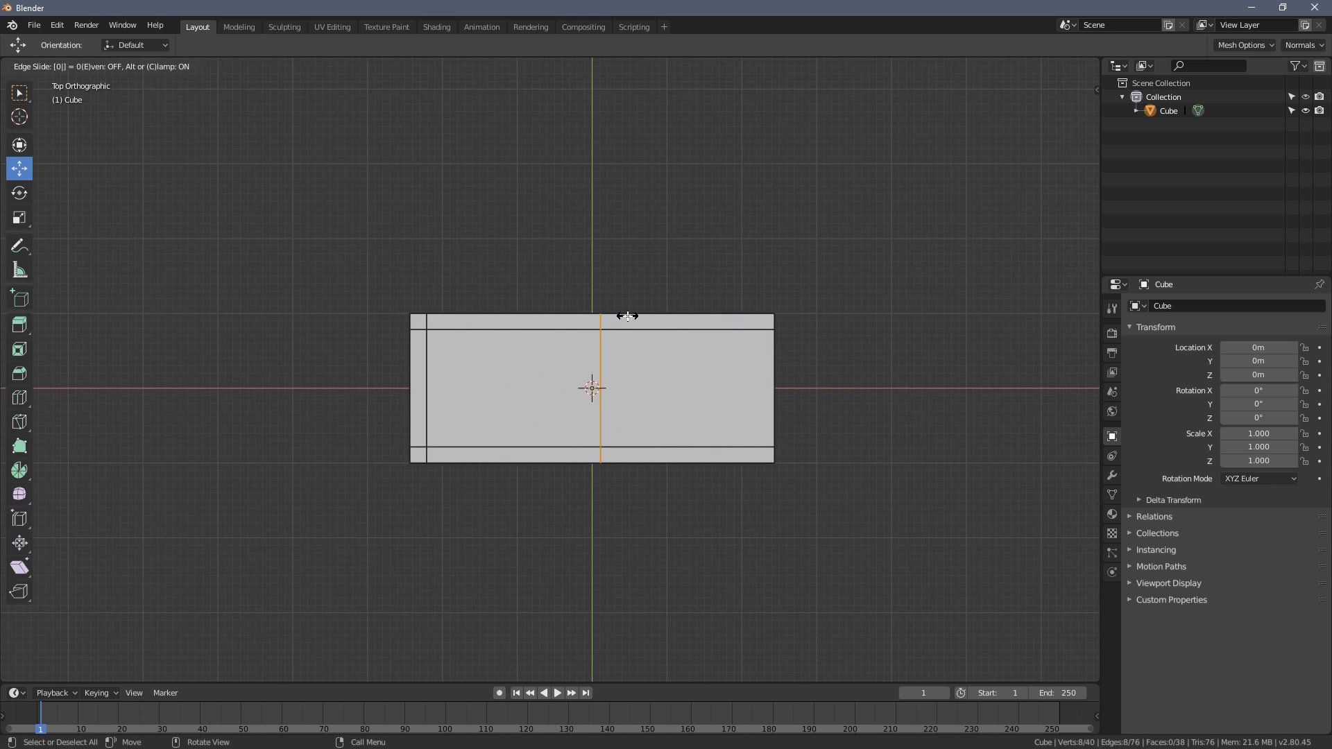
right_click(627, 317)
Move the new edge loop slightly in the positive X direction, away from the origin
scroll(628, 326, up, 4)
shift+middle_drag(659, 347, 603, 333)
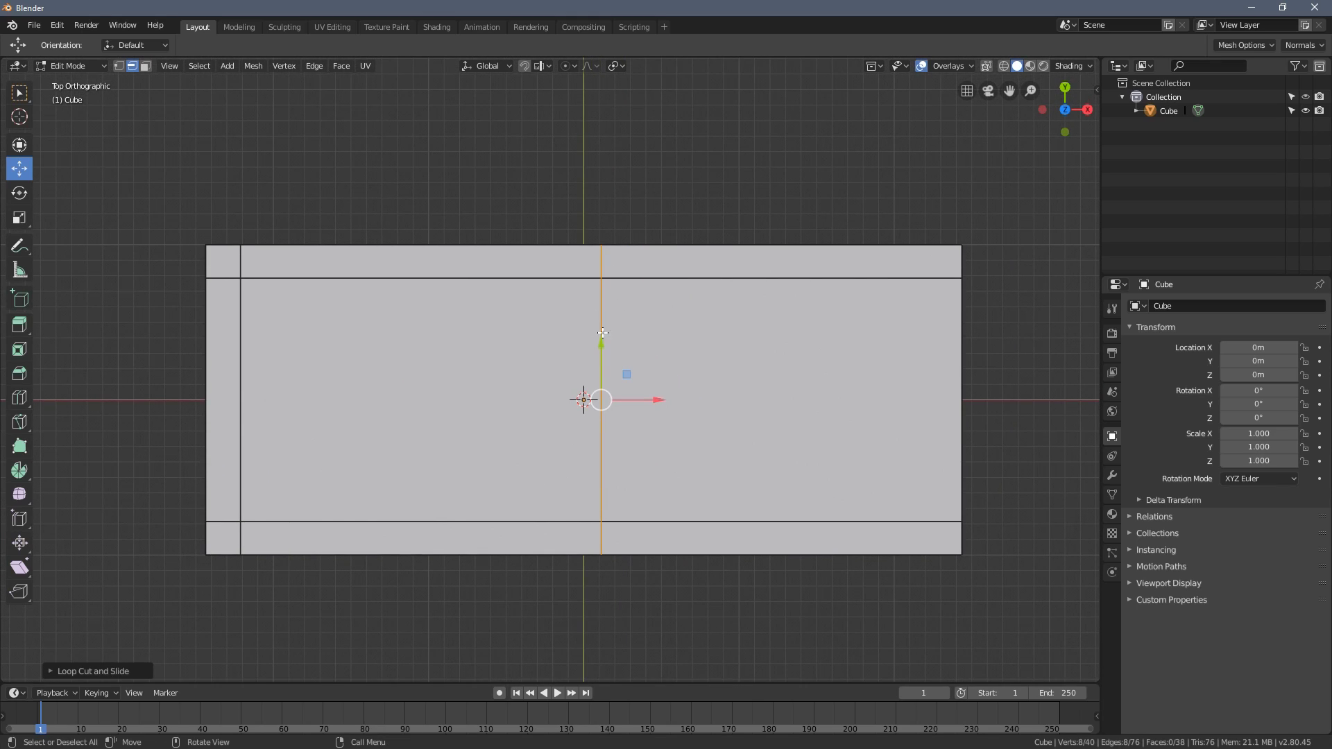
scroll(636, 412, up, 3)
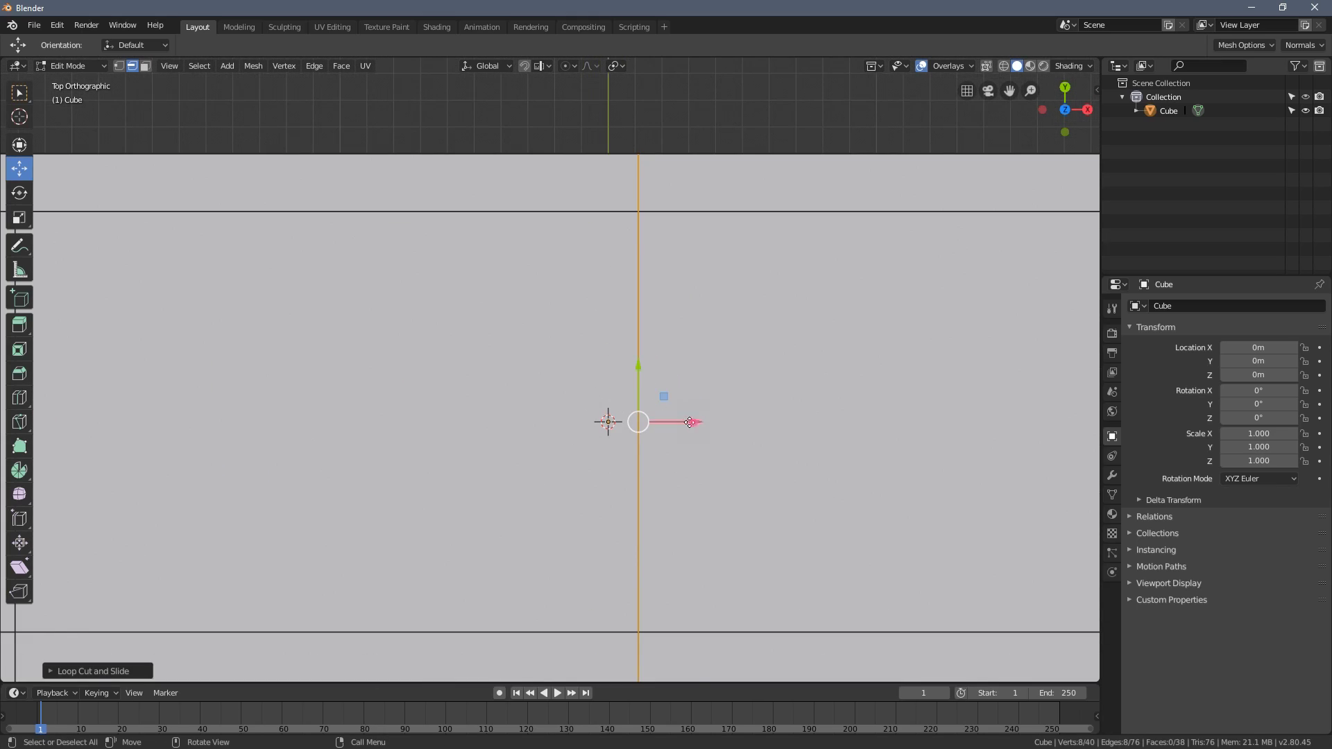
drag(689, 422, 708, 420)
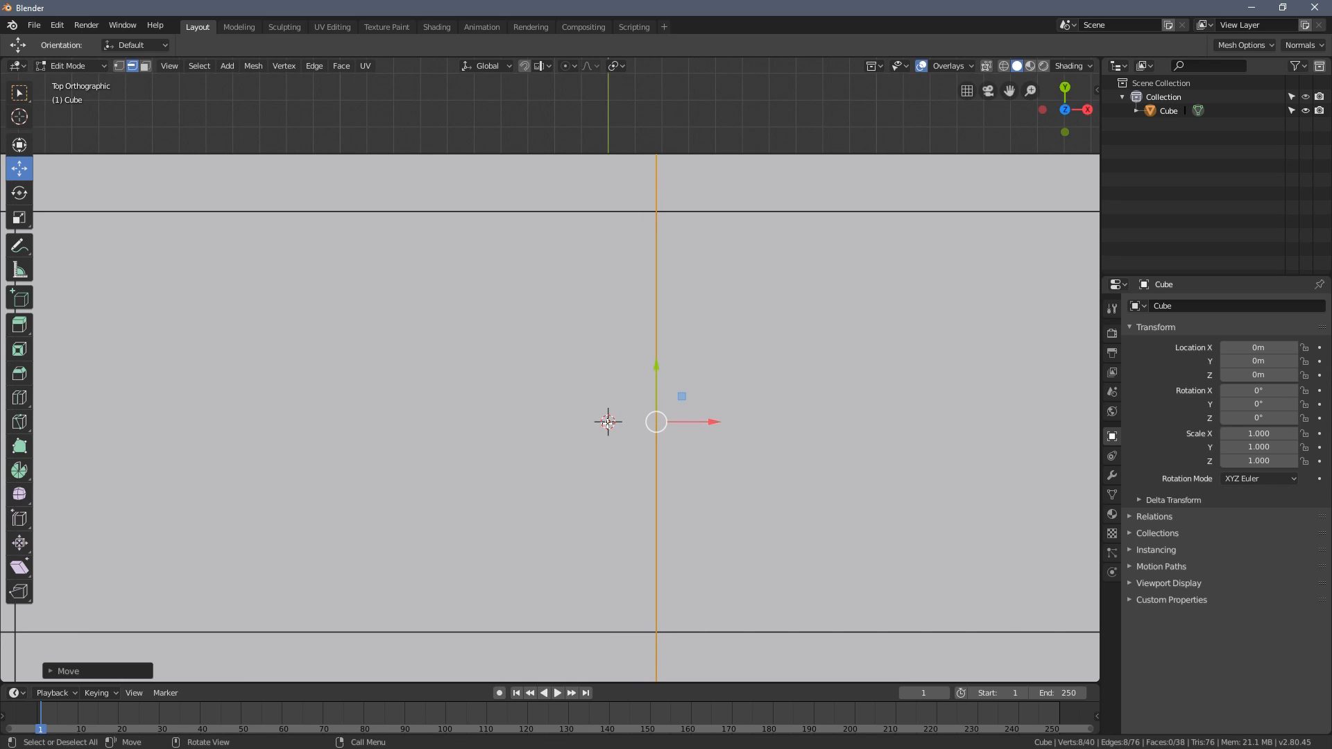
Set the transform pivot point to the 3D Cursor
key(period)
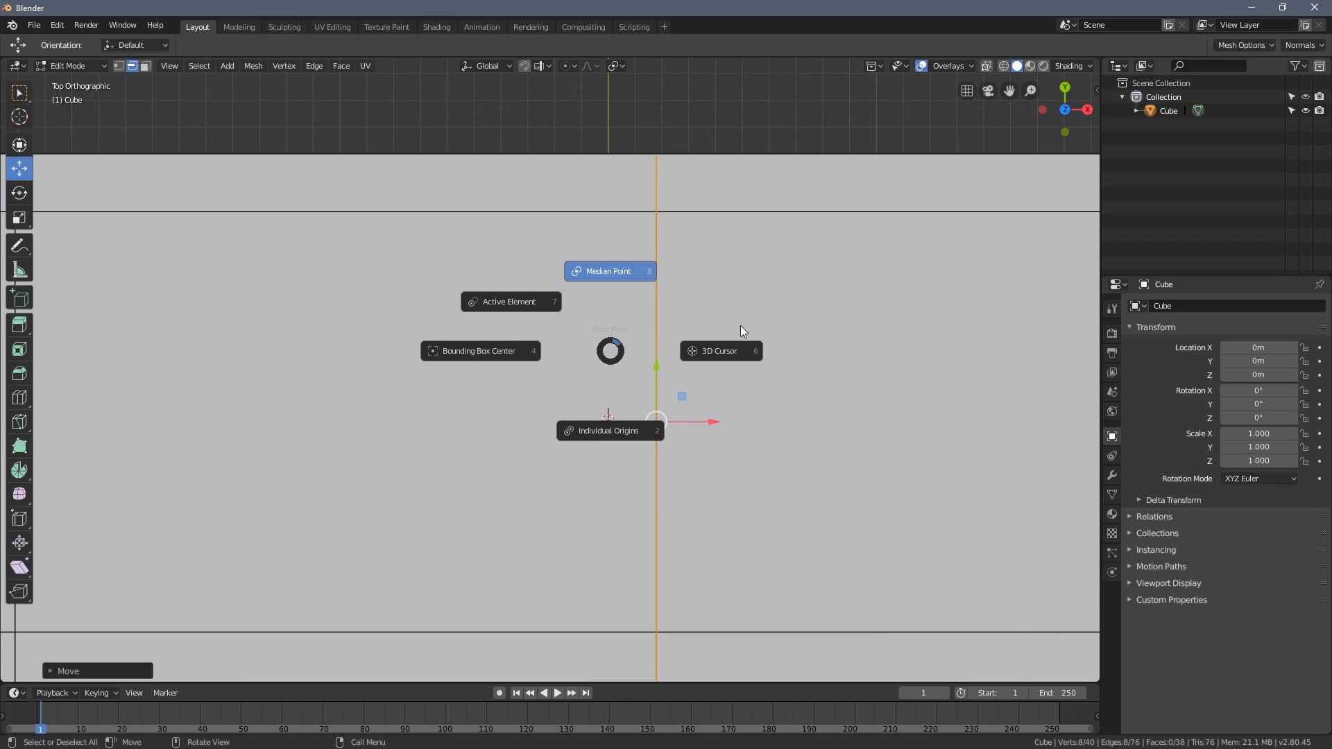
click(724, 349)
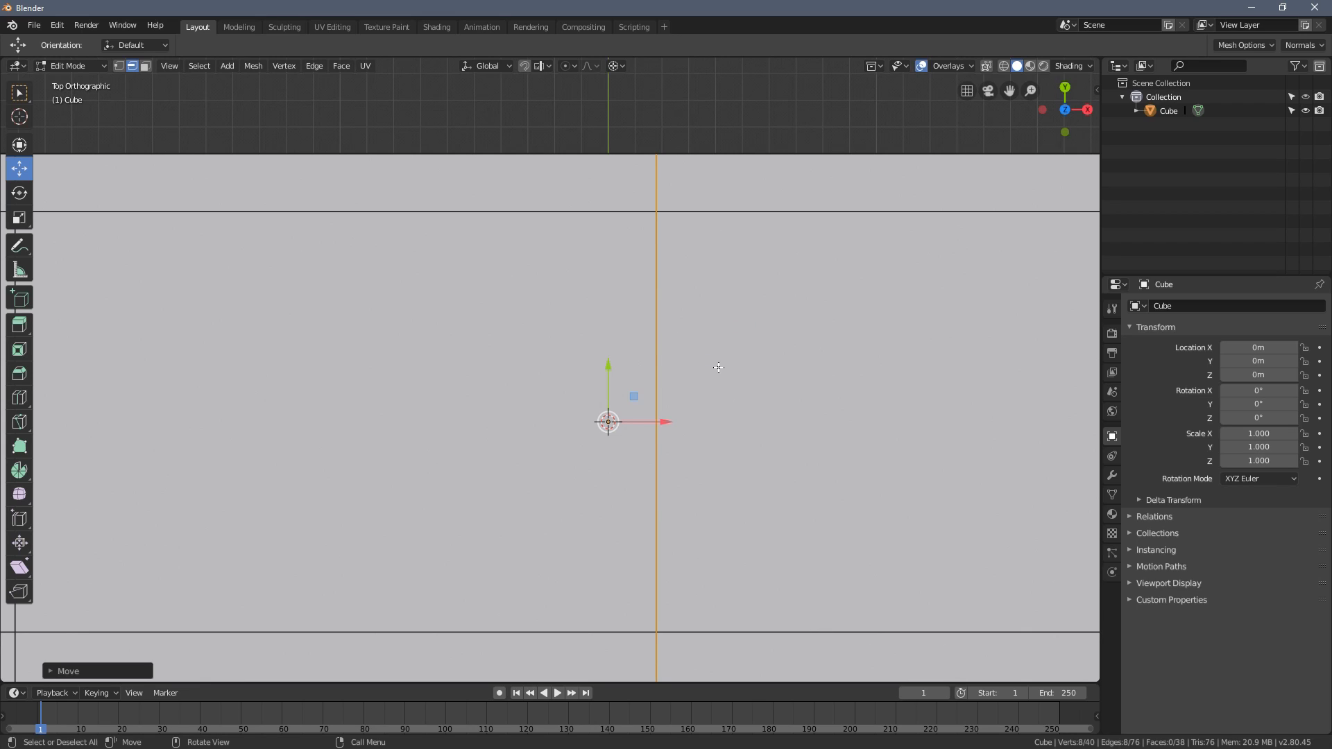
text(s0)
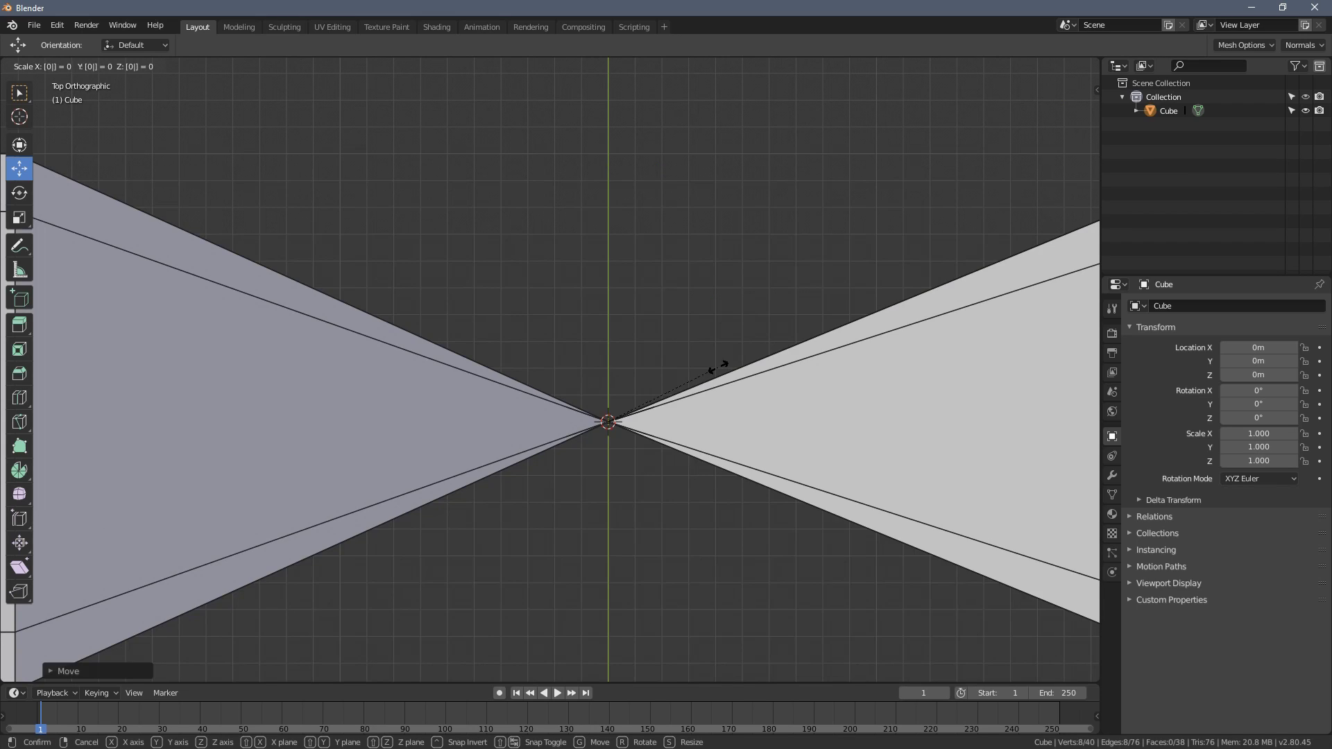
right_click(718, 367)
Scale the edge loop to 0 along X to align it with the 3D cursor at the table's centre
key(s)
key(x)
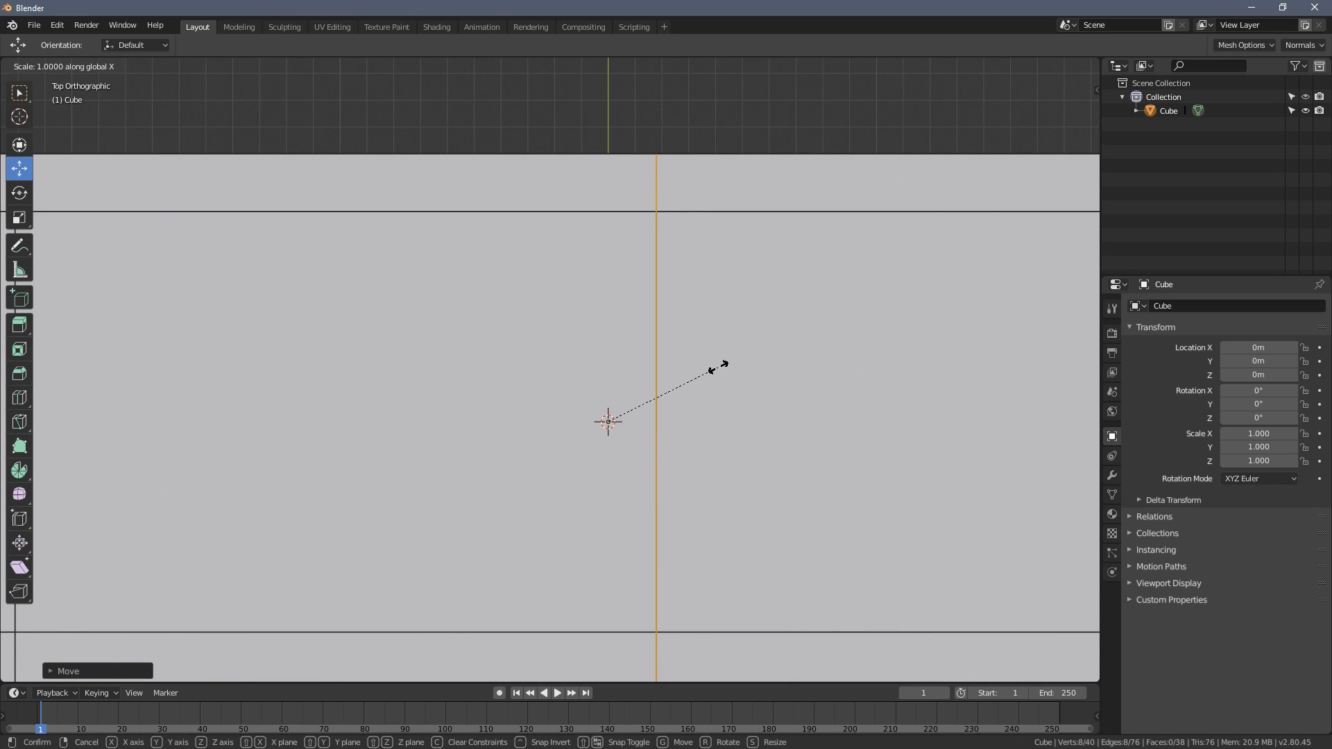
key(0)
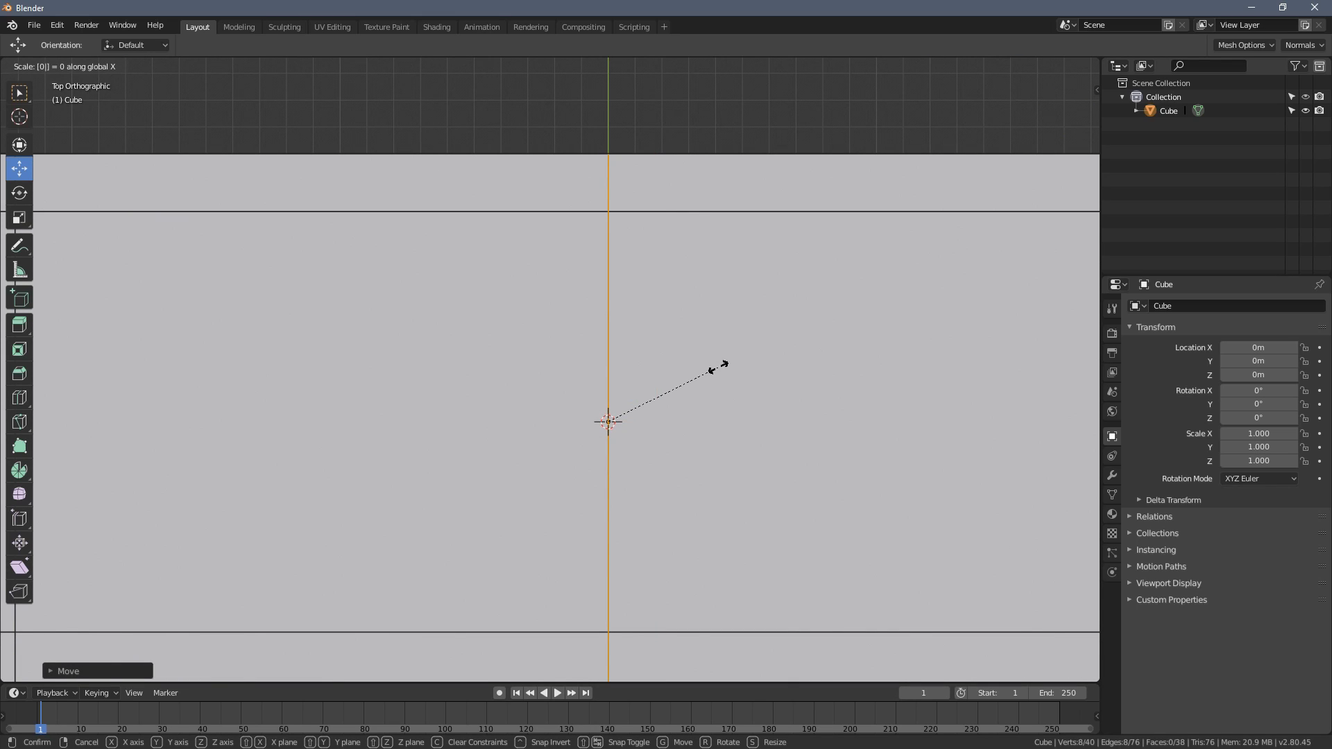
right_click(719, 367)
Select the whole table mesh, switch to vertex selection and set the viewport to wireframe shading
scroll(715, 366, down, 5)
middle_drag(723, 416, 749, 319)
key(a)
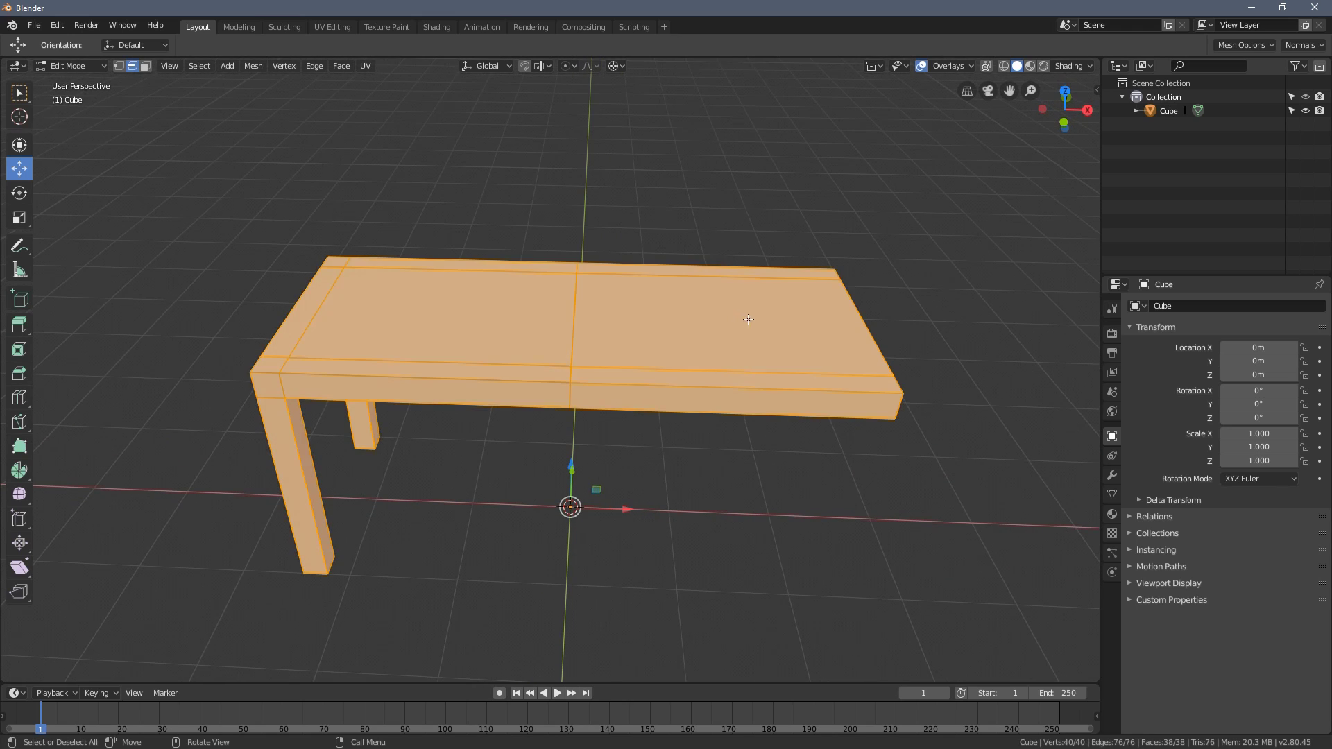
key(1)
key(z)
click(703, 308)
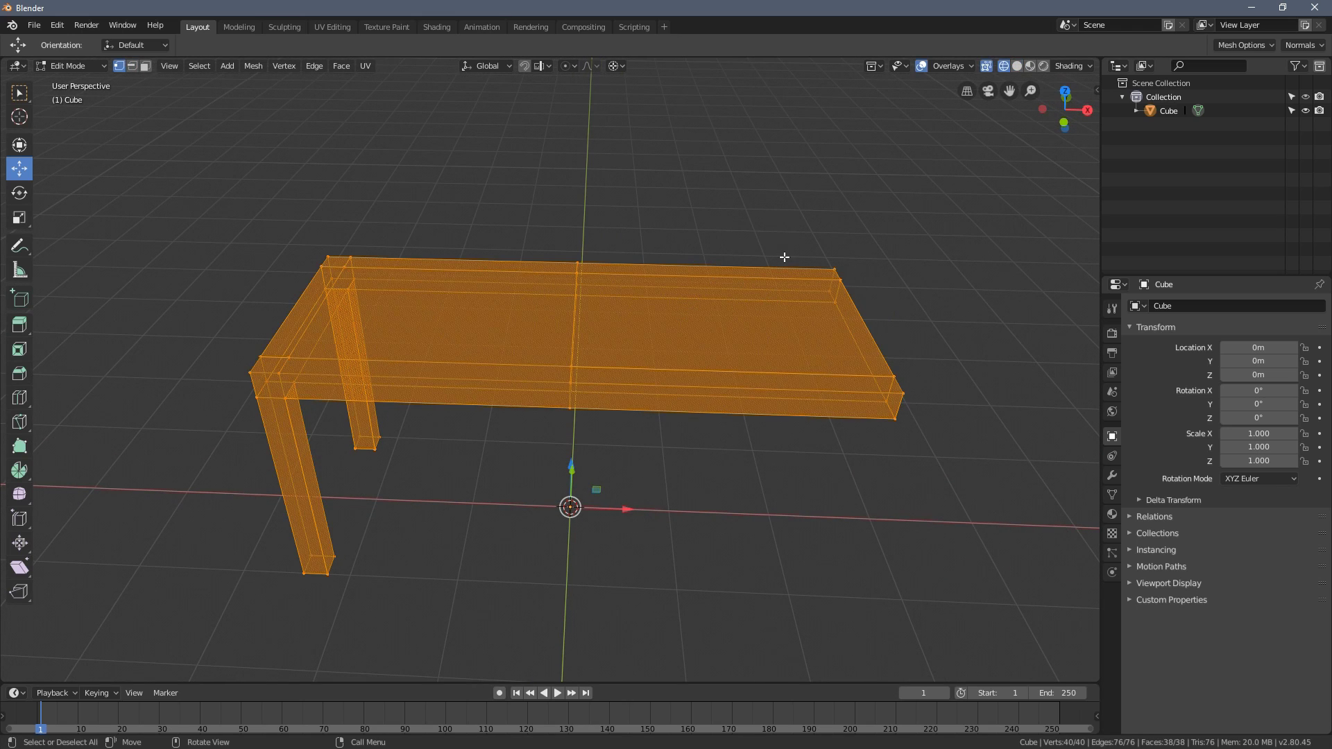
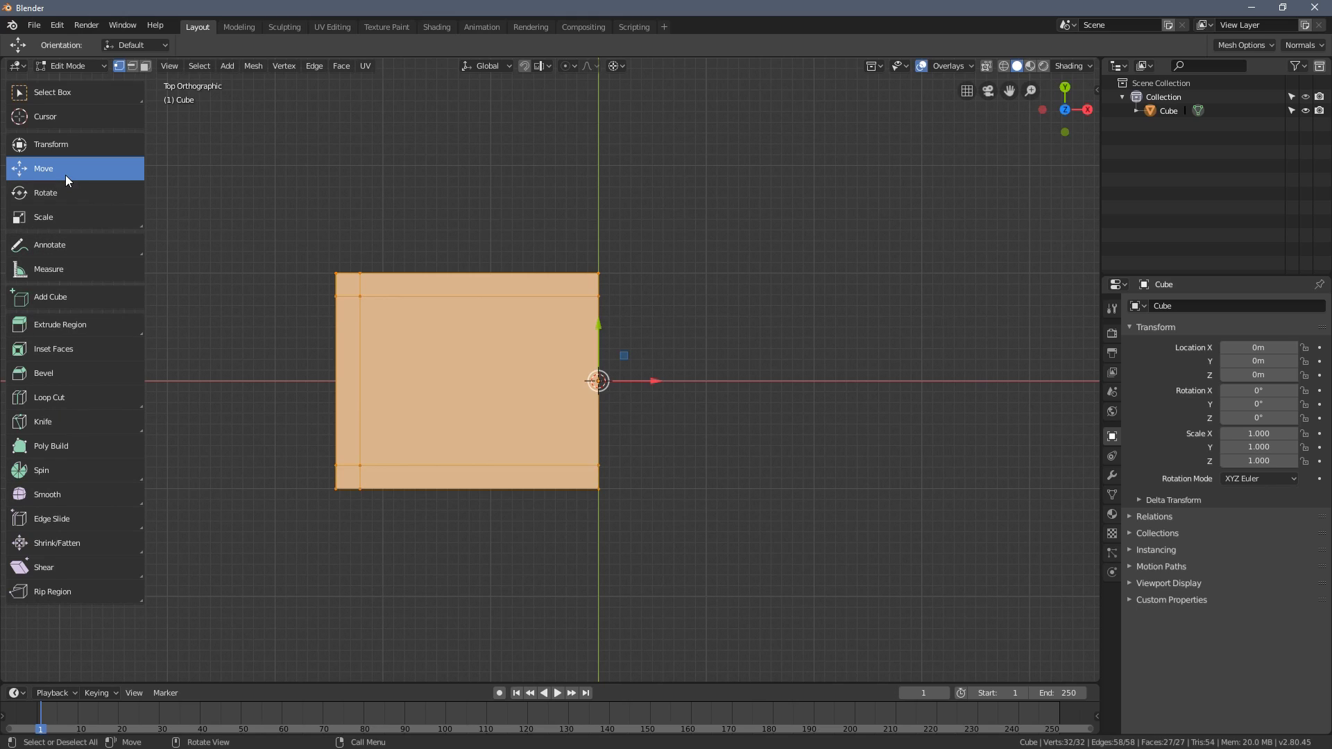
click(254, 68)
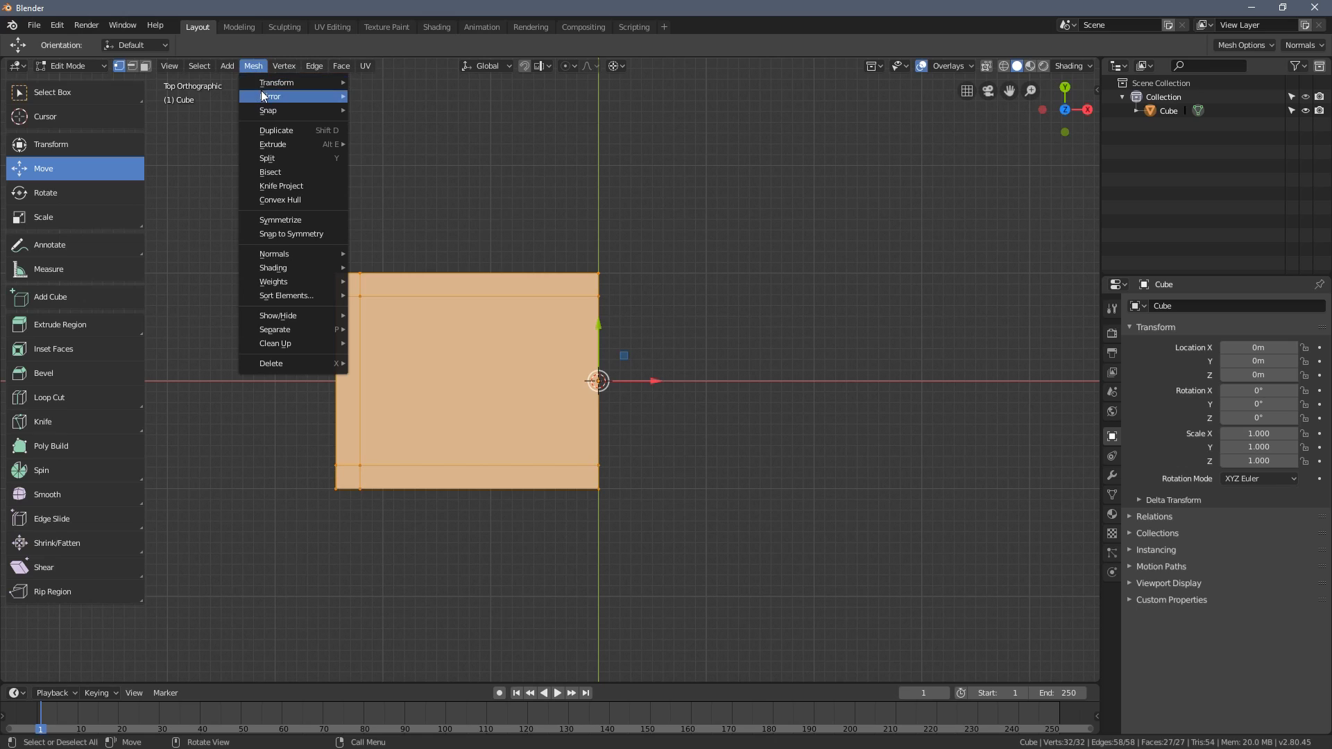
mouse_move(261, 93)
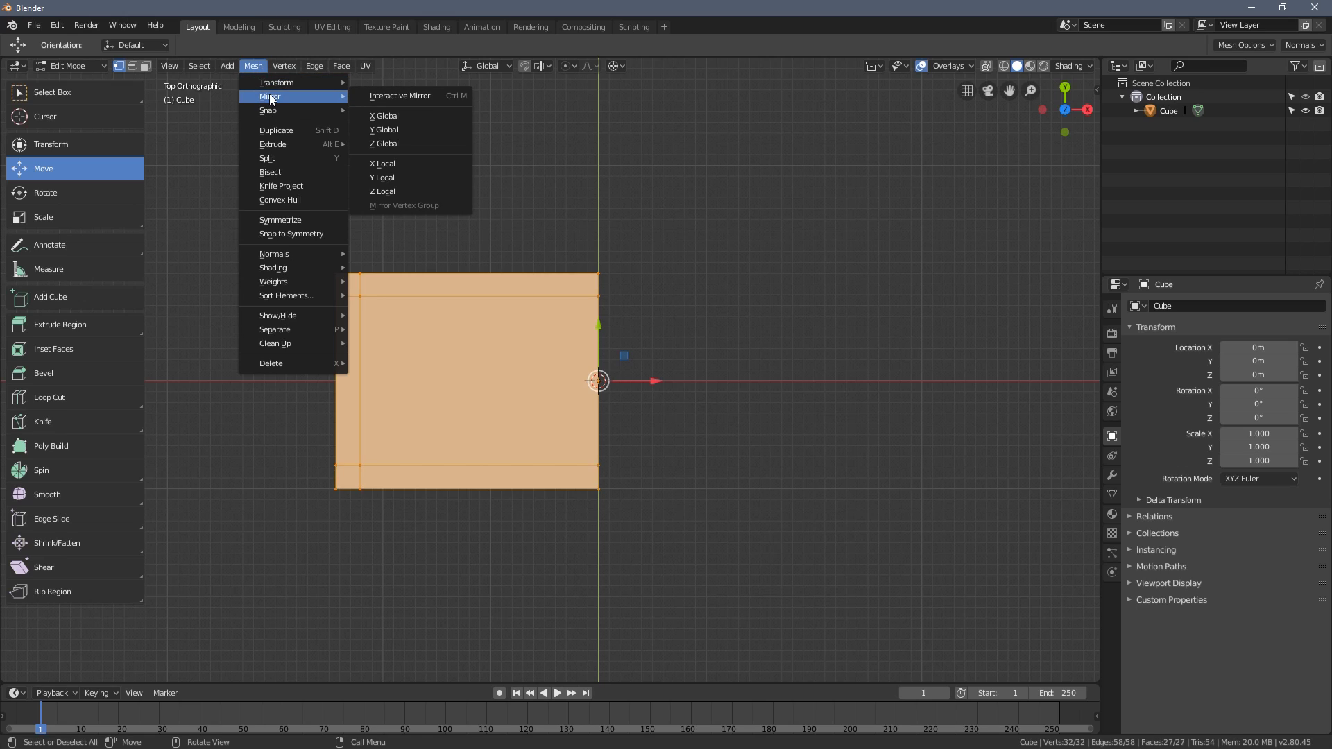
click(407, 97)
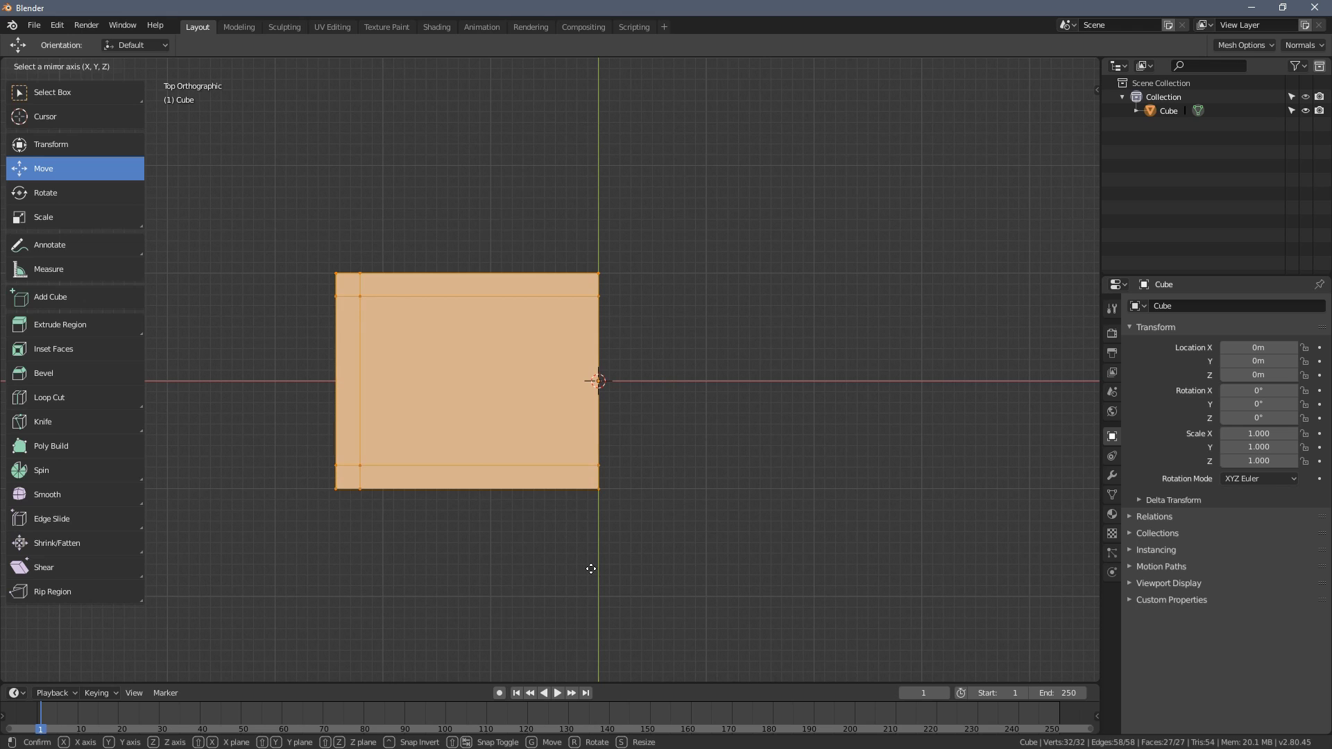
right_click(706, 393)
middle_drag(706, 394, 555, 330)
scroll(631, 330, down, 3)
scroll(598, 360, up, 1)
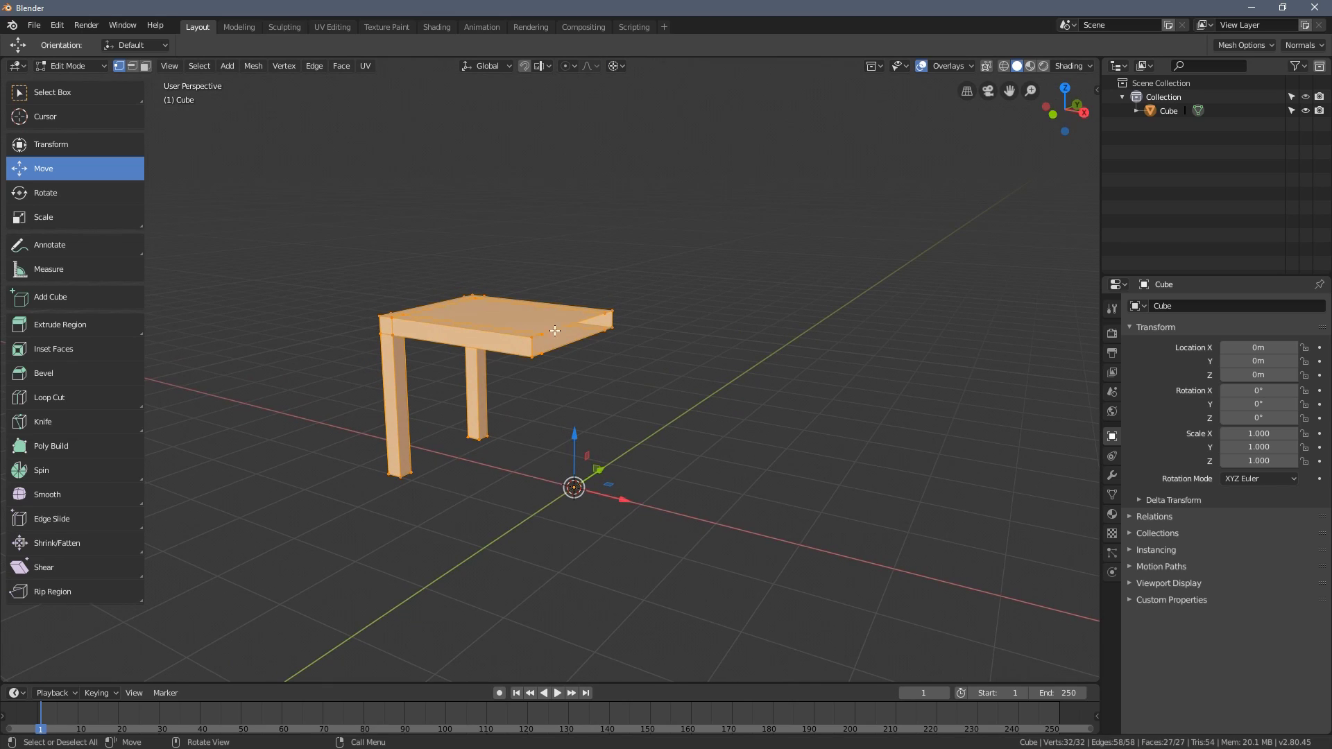
Try Interactive Mirror on the whole table about the 3D cursor at the origin, along global Z and along global X
click(251, 66)
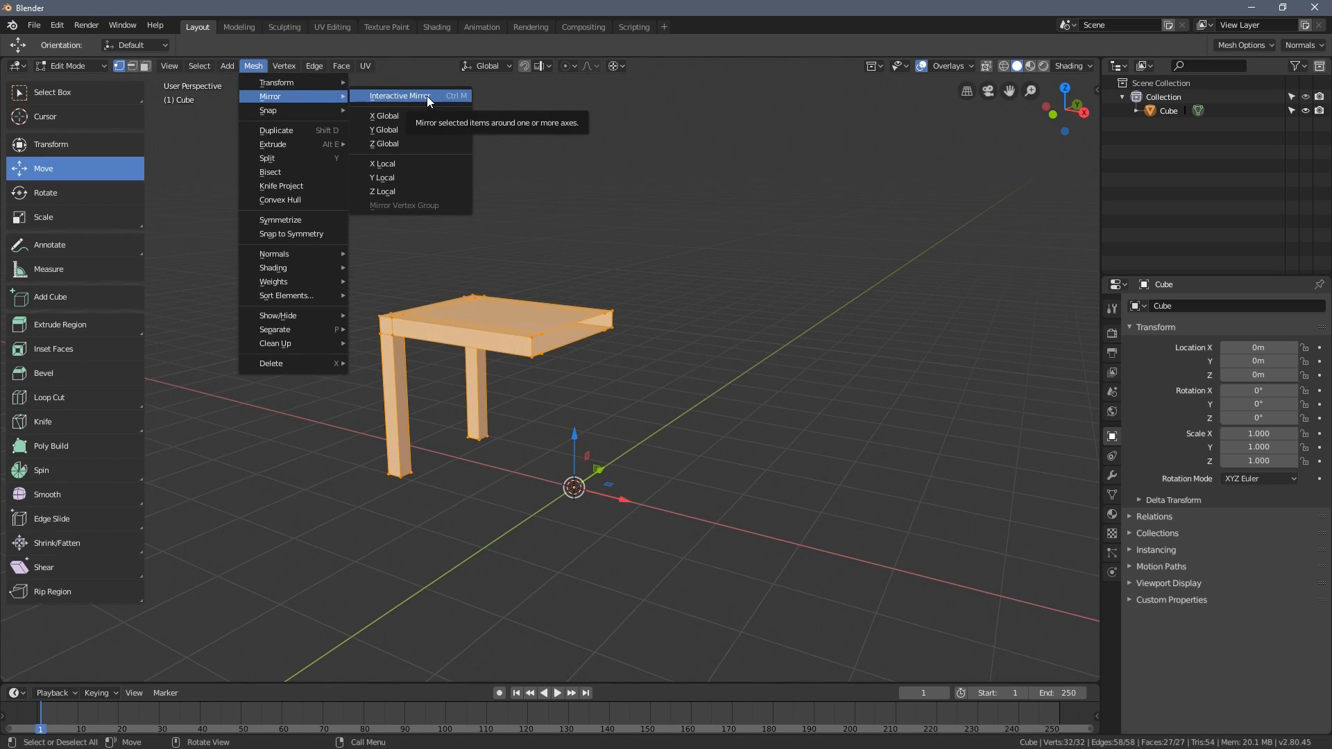
click(426, 96)
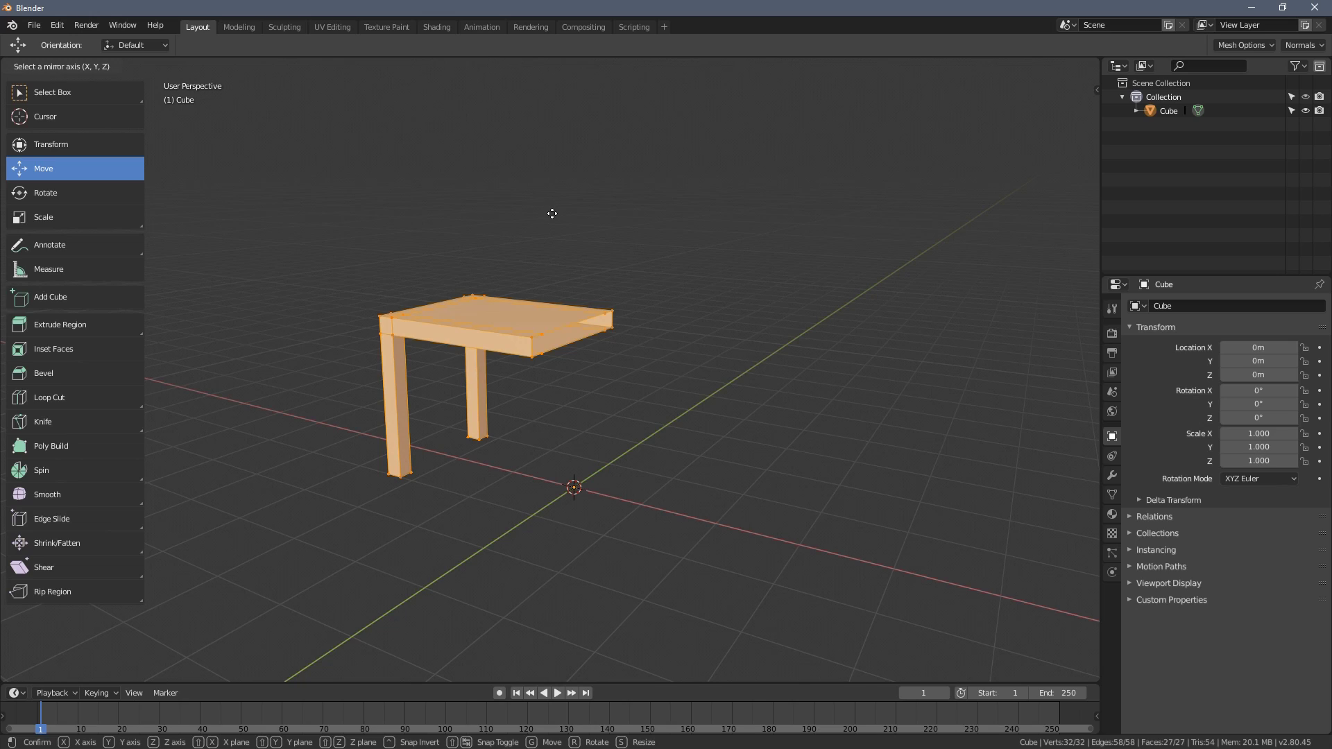
key(z)
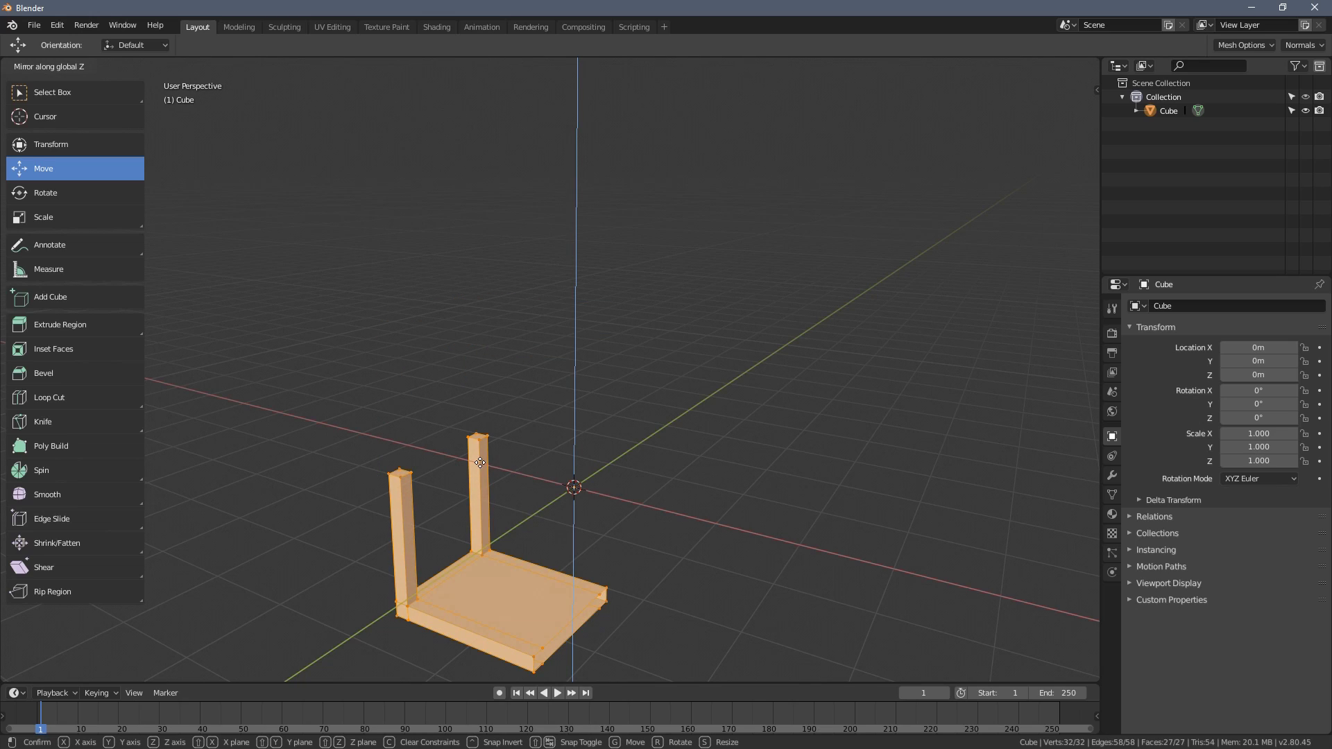
key(x)
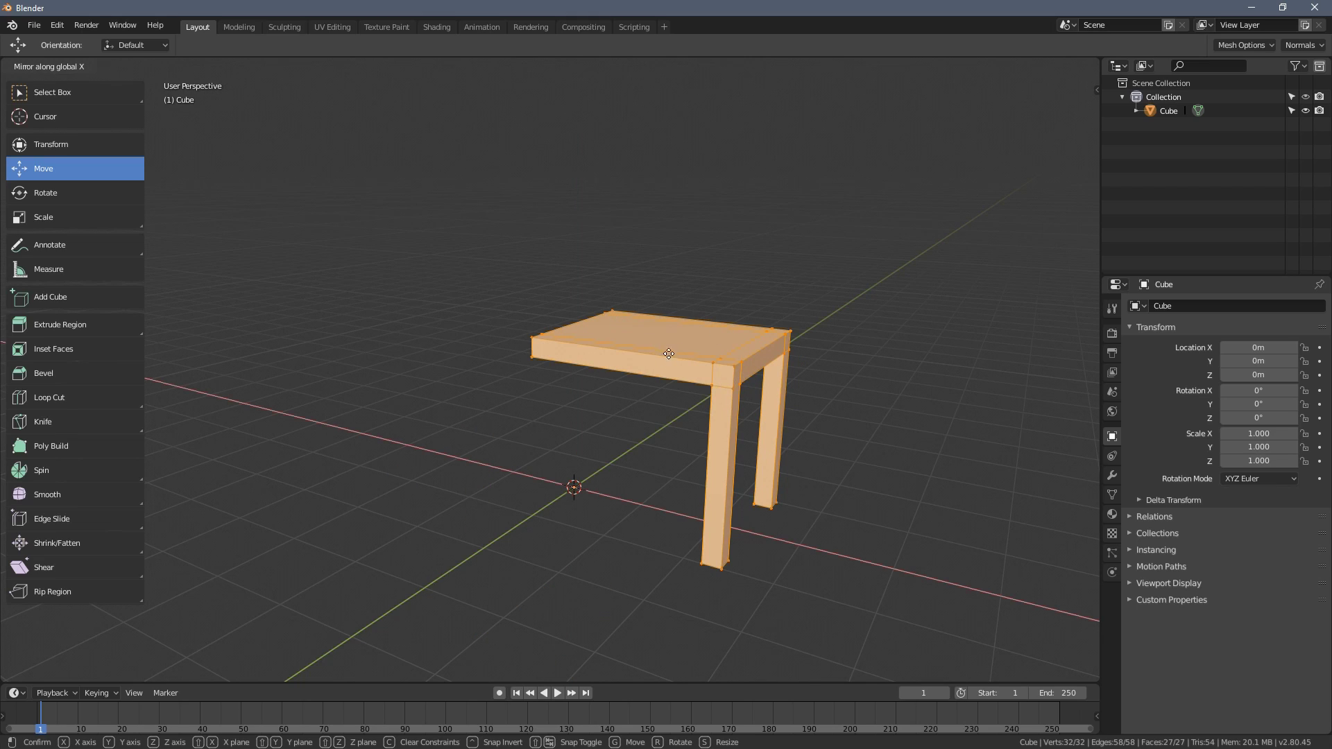
right_click(656, 360)
middle_drag(631, 366, 721, 381)
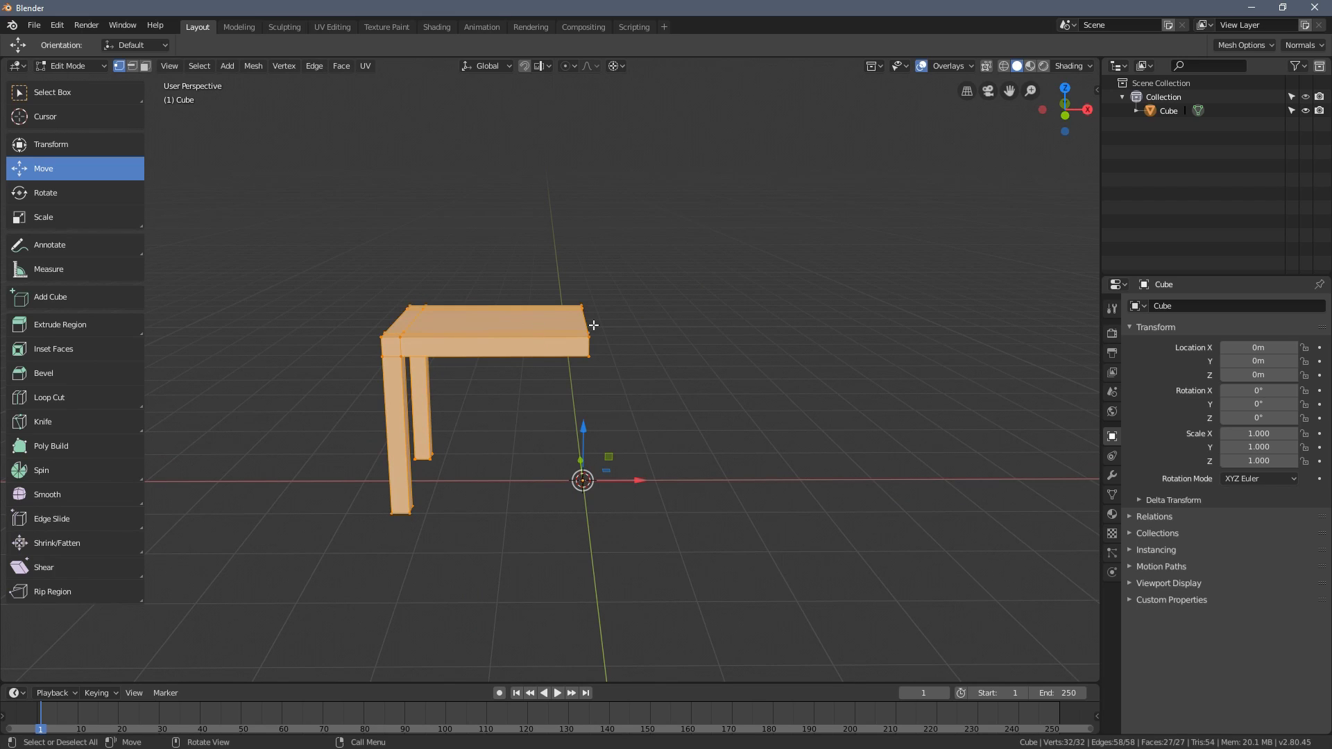
Place the 3D cursor in empty space beyond the table's open, legless end, at about tabletop height
middle_drag(568, 422, 569, 434)
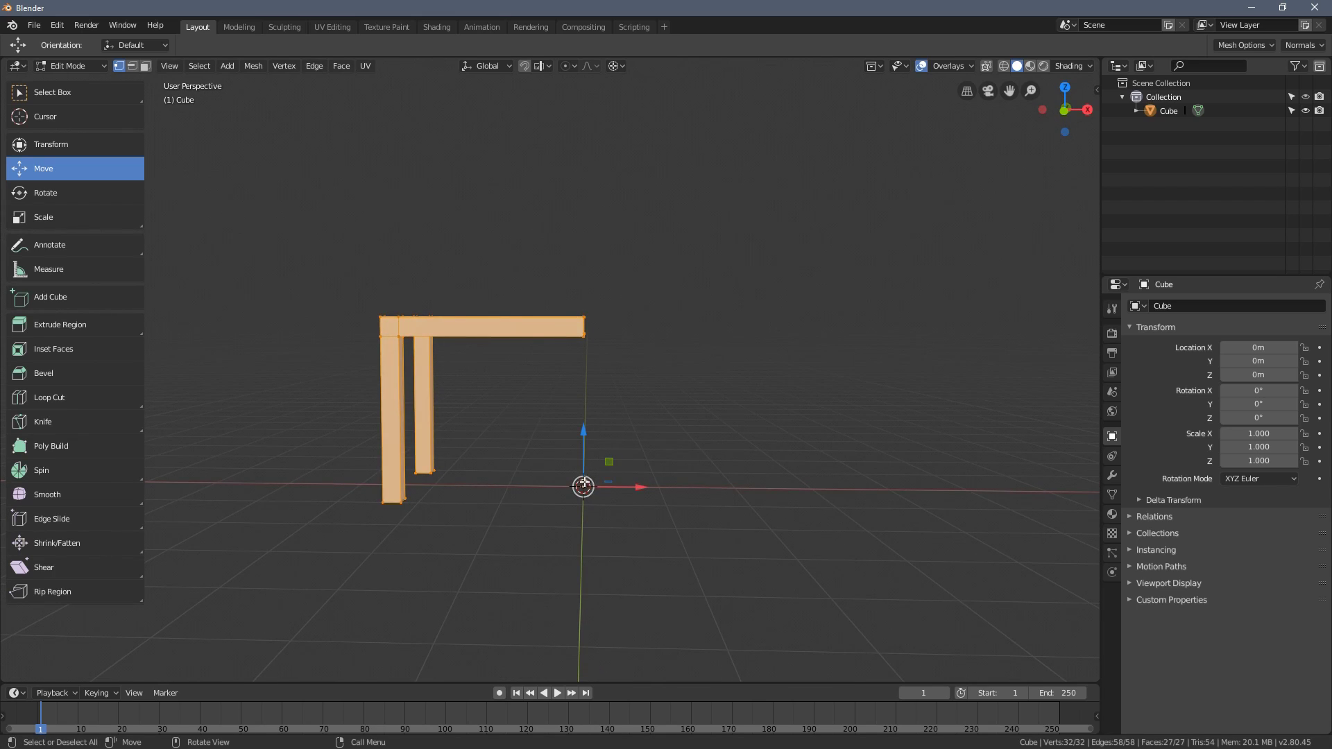
middle_drag(607, 464, 353, 368)
click(56, 117)
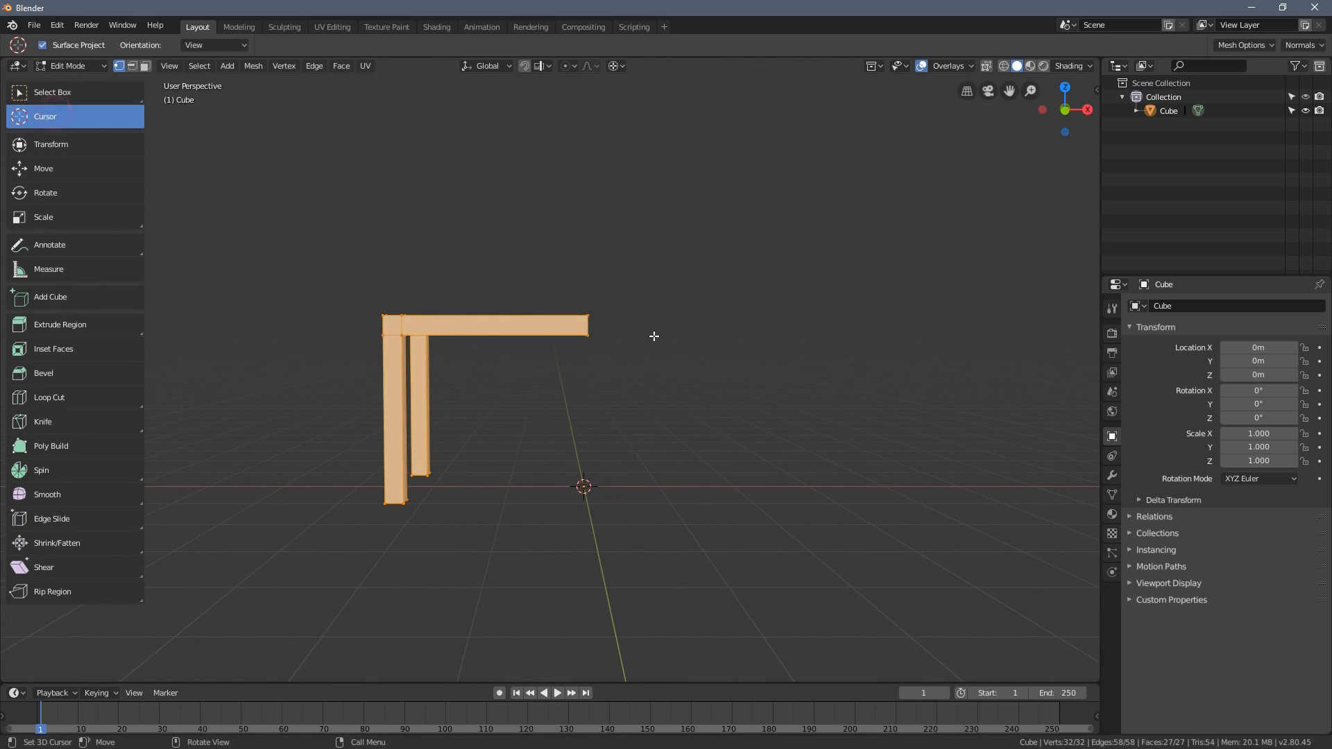
click(730, 342)
Try Interactive Mirror on the table about the relocated 3D cursor, alternating between global X and global Z
click(252, 66)
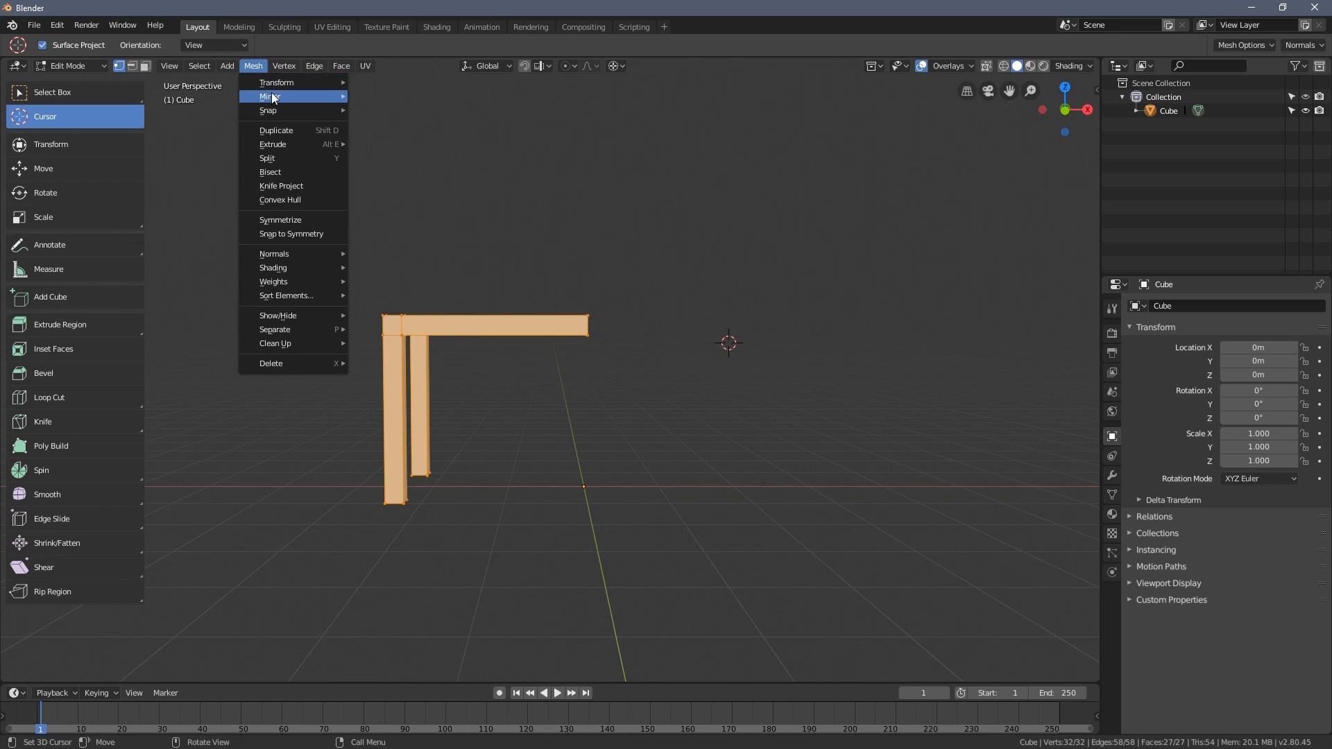
mouse_move(269, 96)
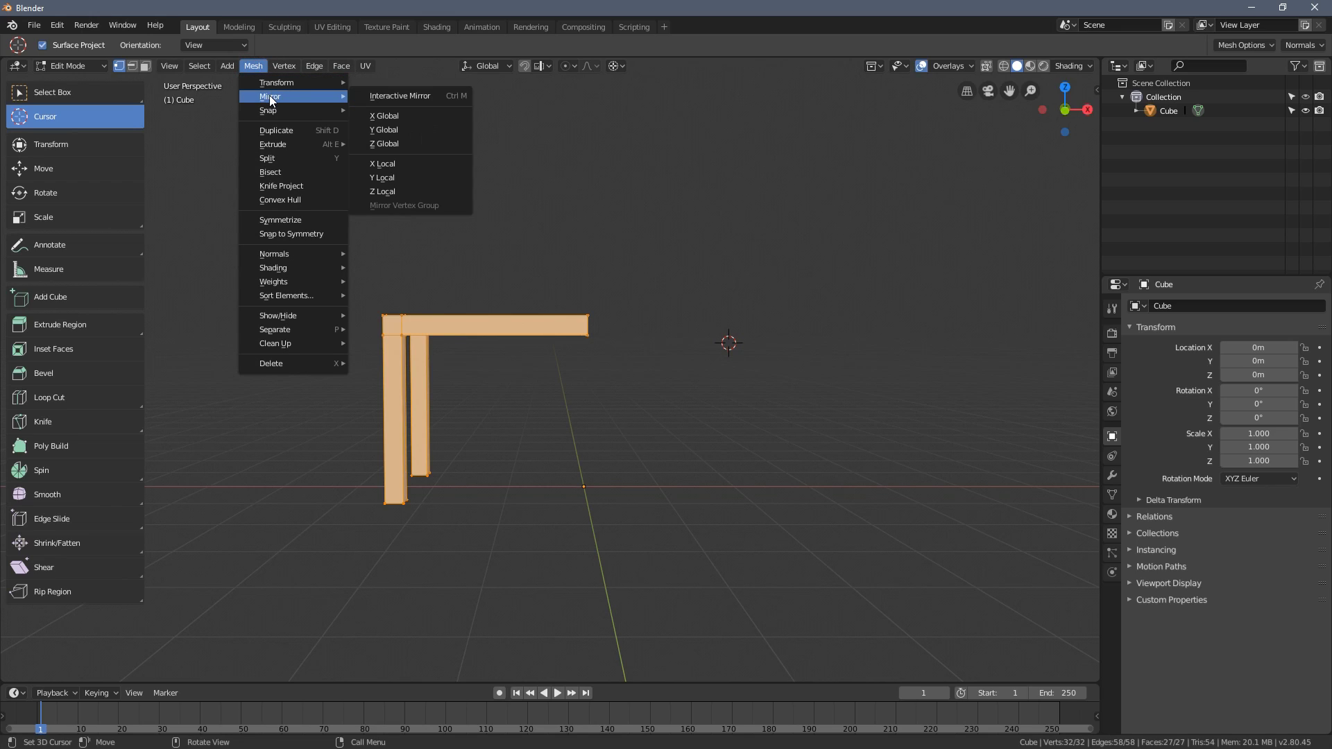
click(424, 99)
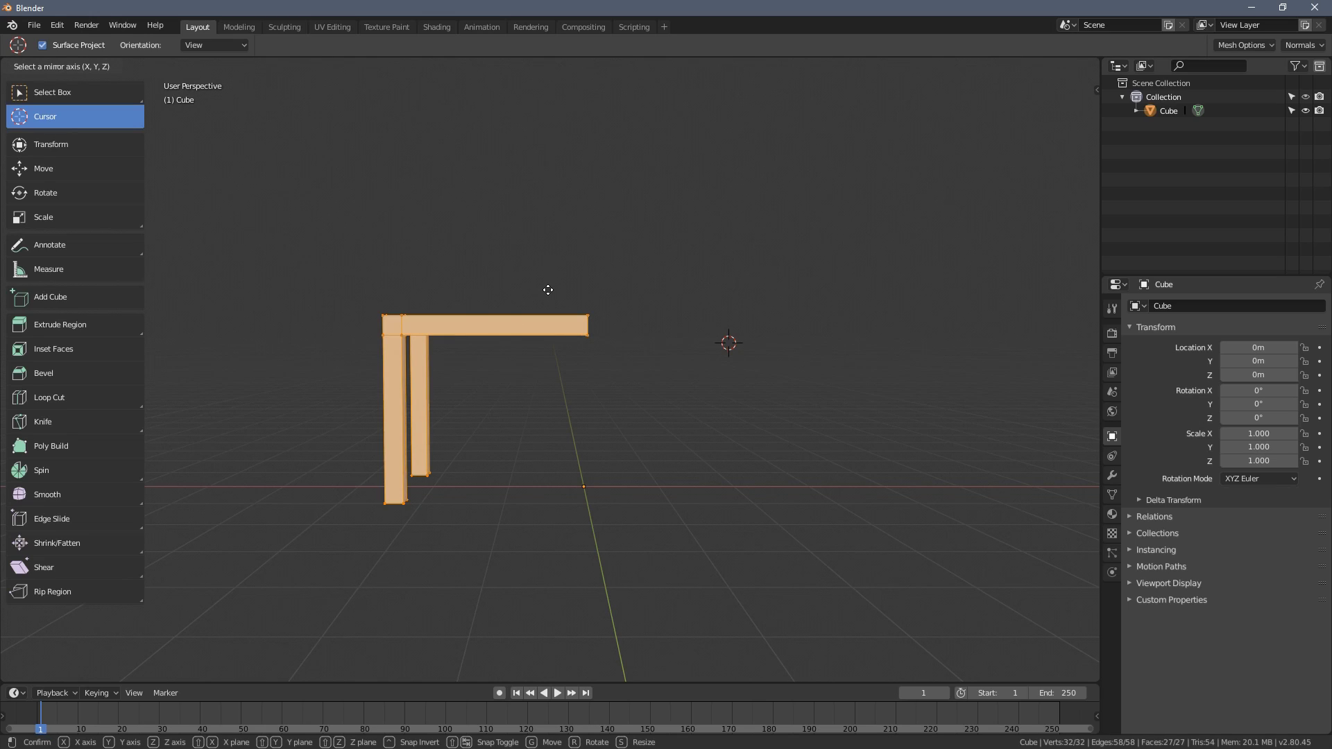
key(x)
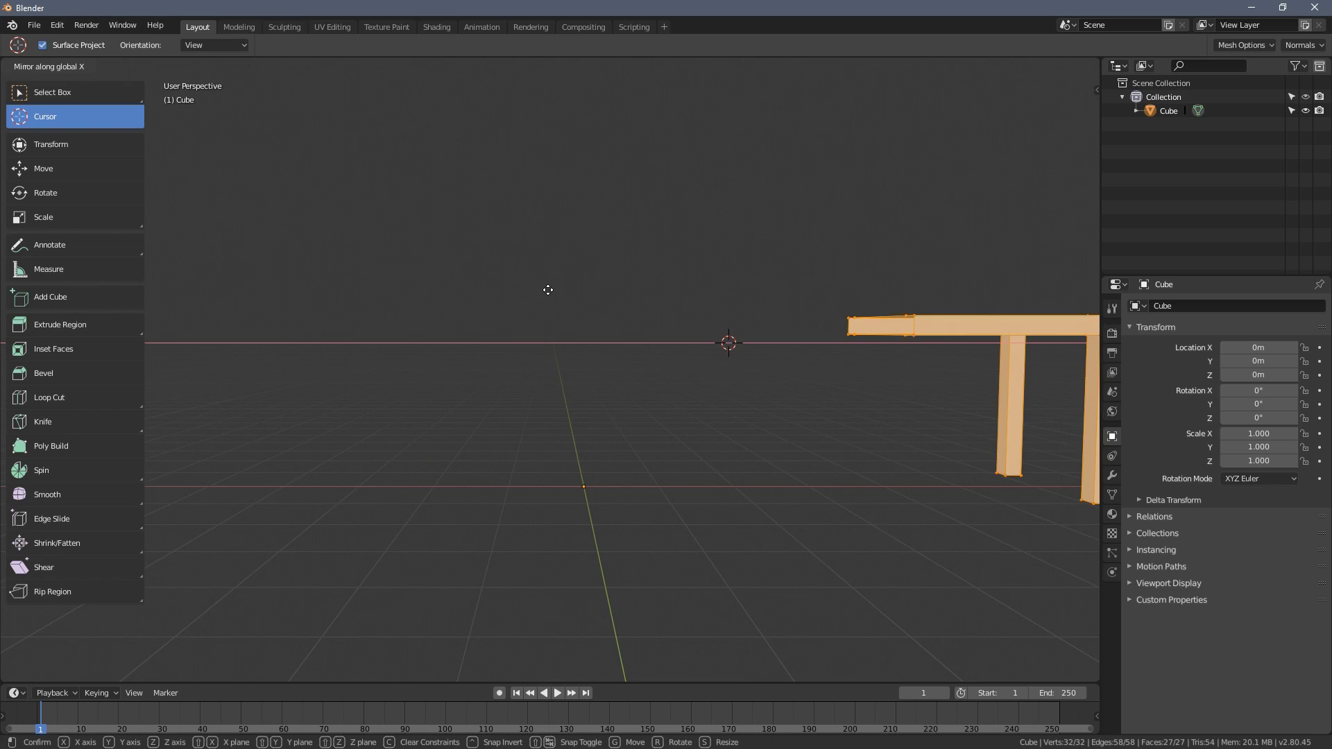
key(z)
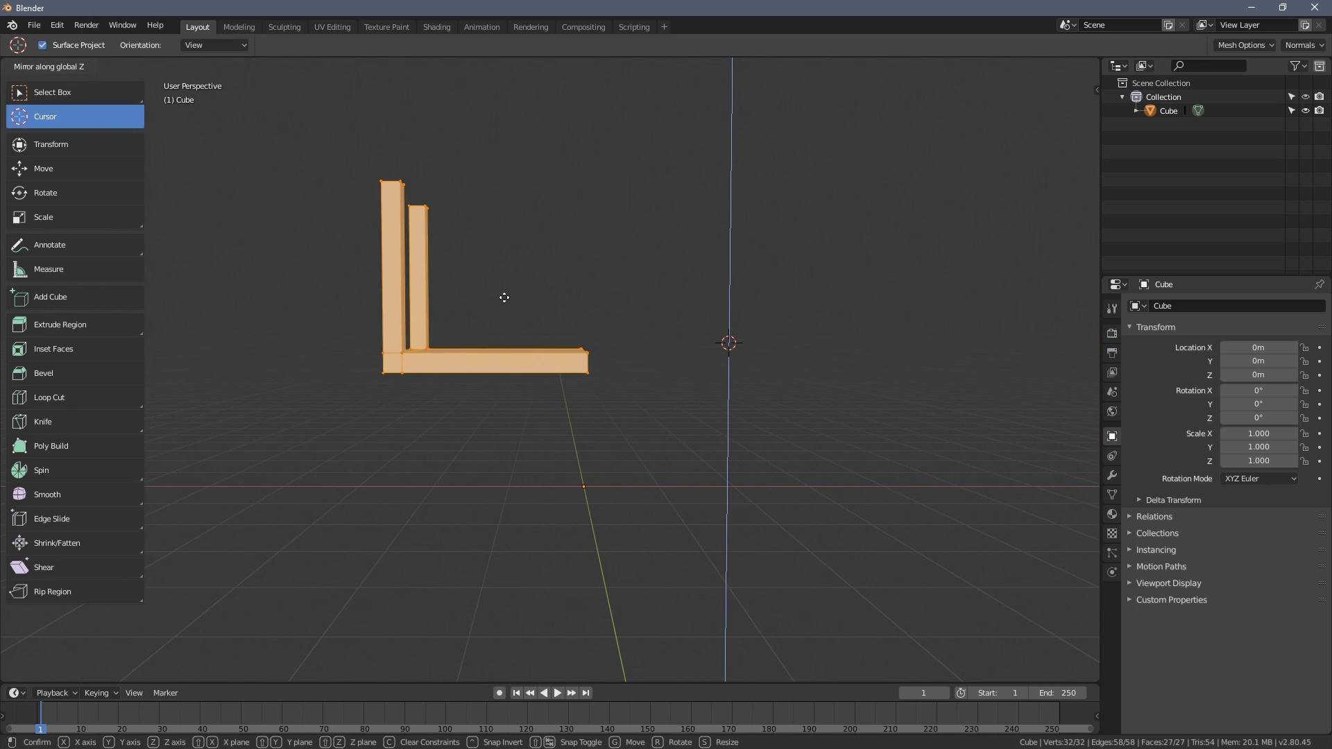
key(x)
key(z)
right_click(742, 353)
middle_drag(750, 361, 680, 302)
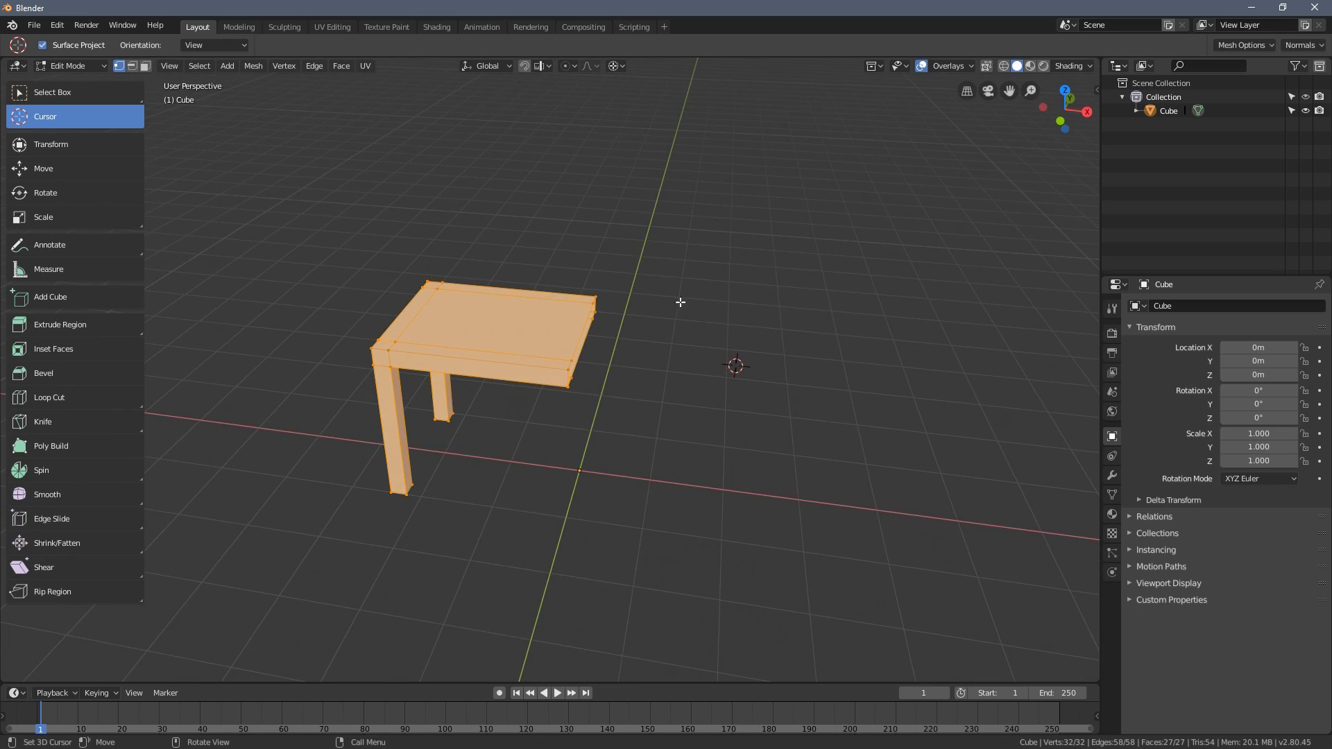
Set the transform pivot point to Median Point and activate the Move tool
click(616, 66)
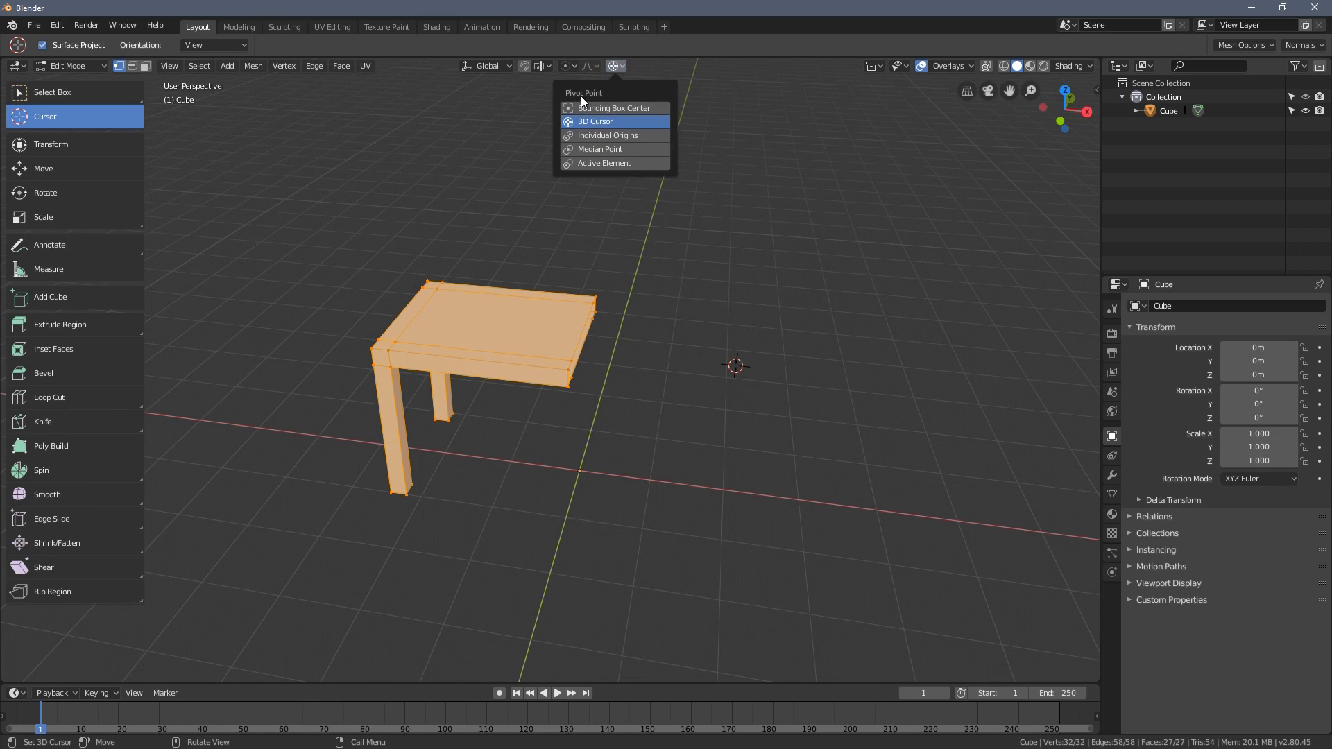
click(594, 149)
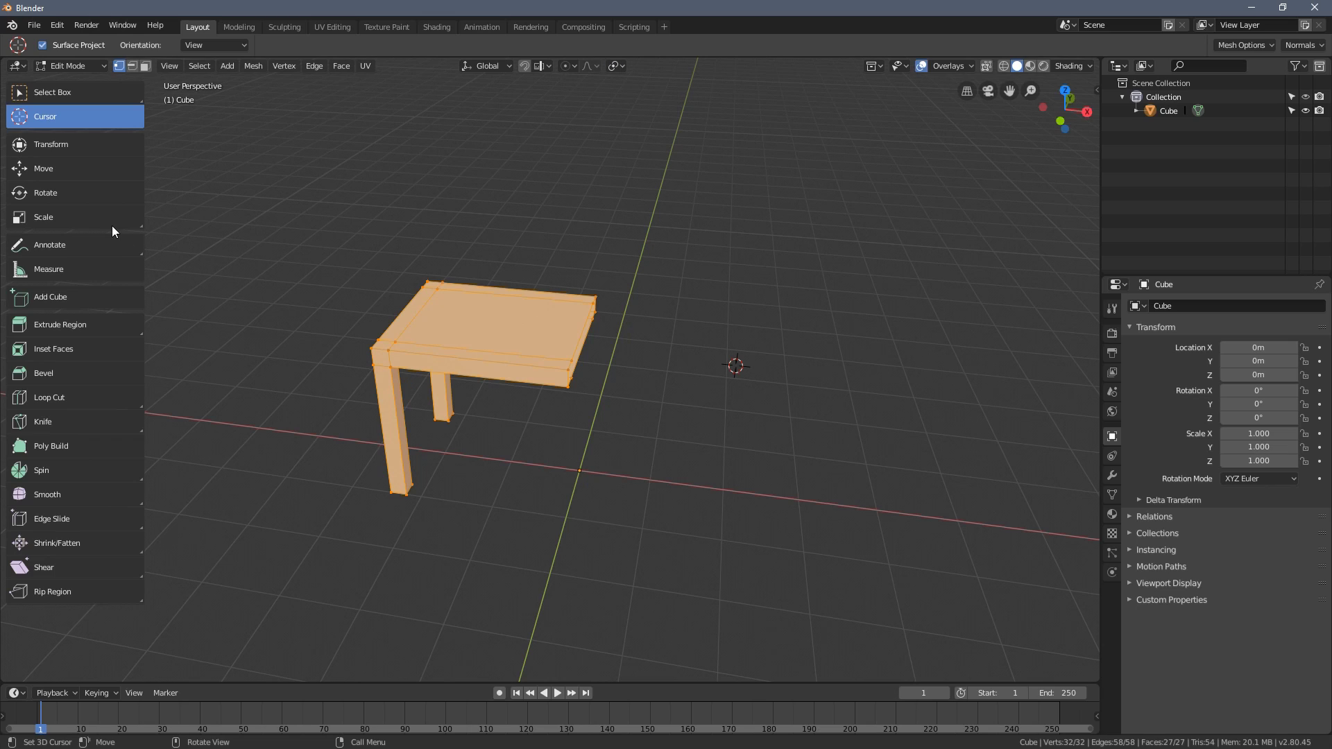
click(68, 170)
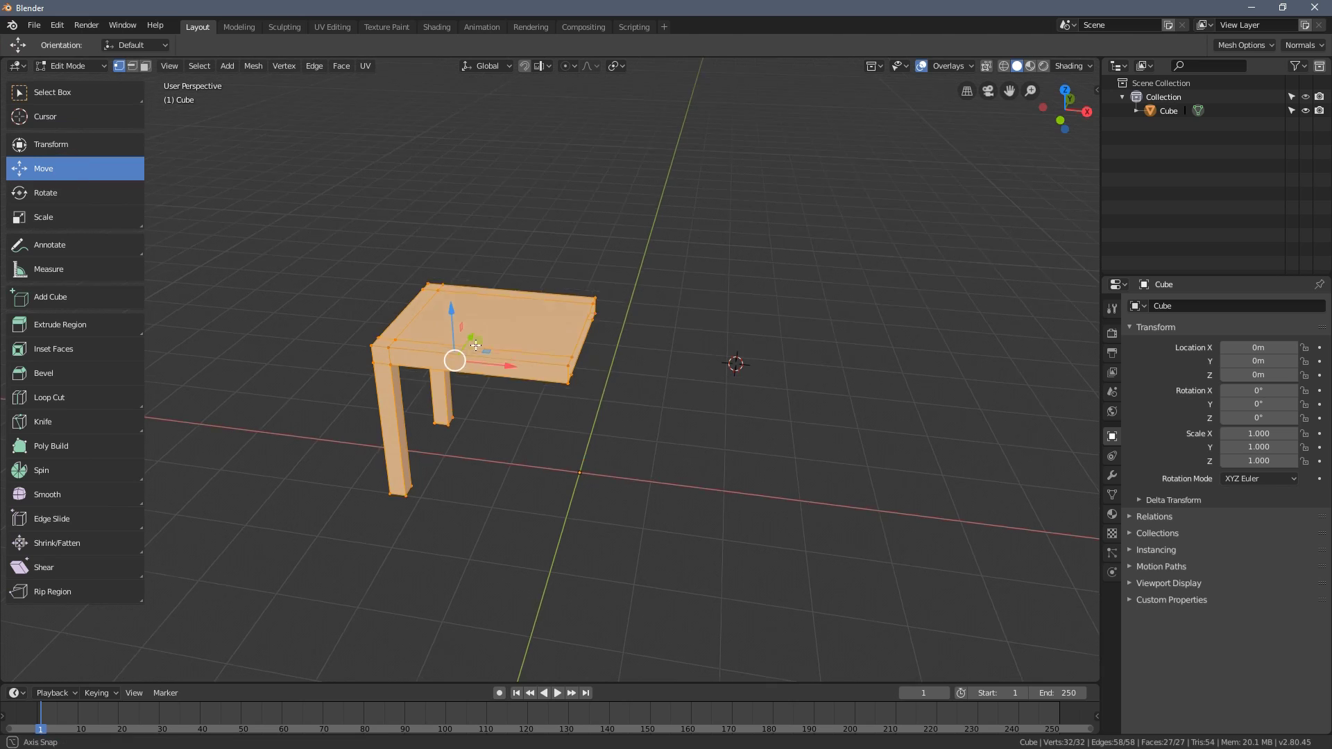
Try mirroring the whole table along global X about its median point
middle_drag(475, 348, 485, 299)
scroll(379, 365, up, 3)
middle_drag(345, 365, 396, 353)
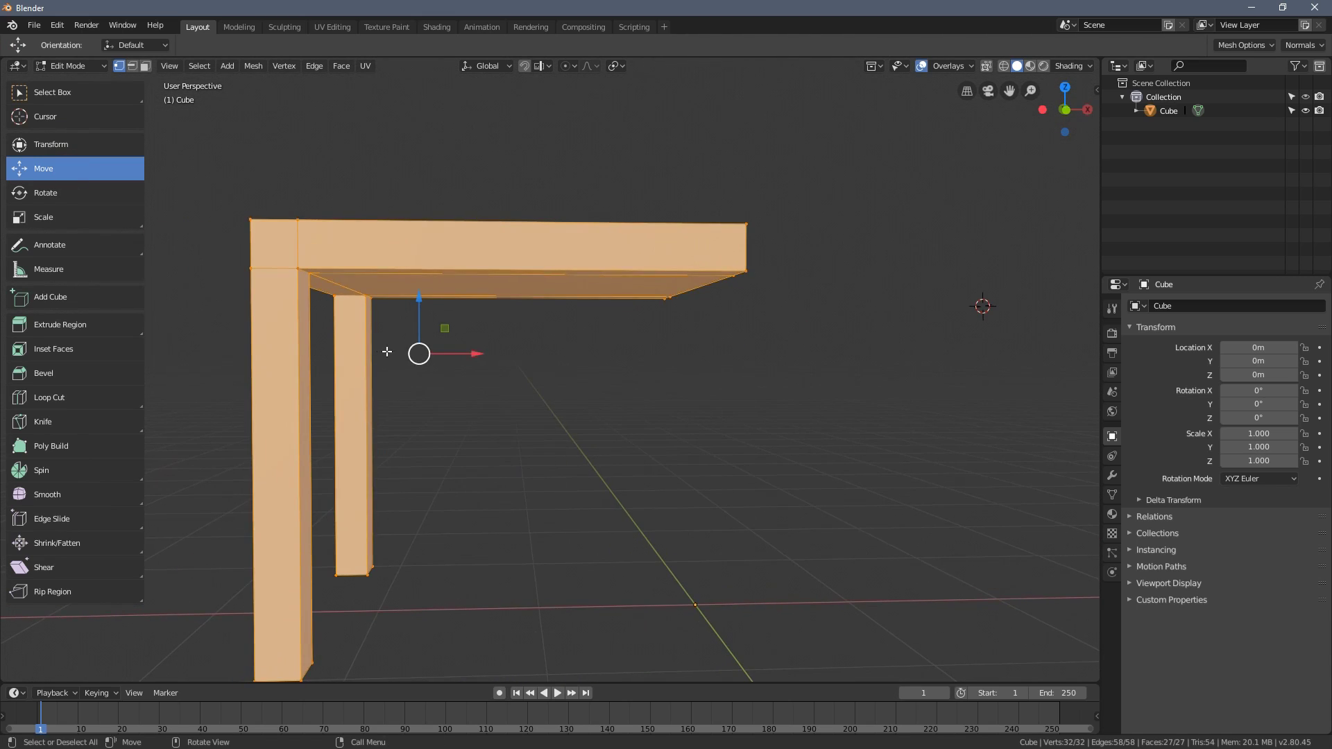
scroll(428, 354, down, 2)
scroll(437, 354, up, 2)
scroll(443, 354, down, 2)
scroll(444, 356, up, 2)
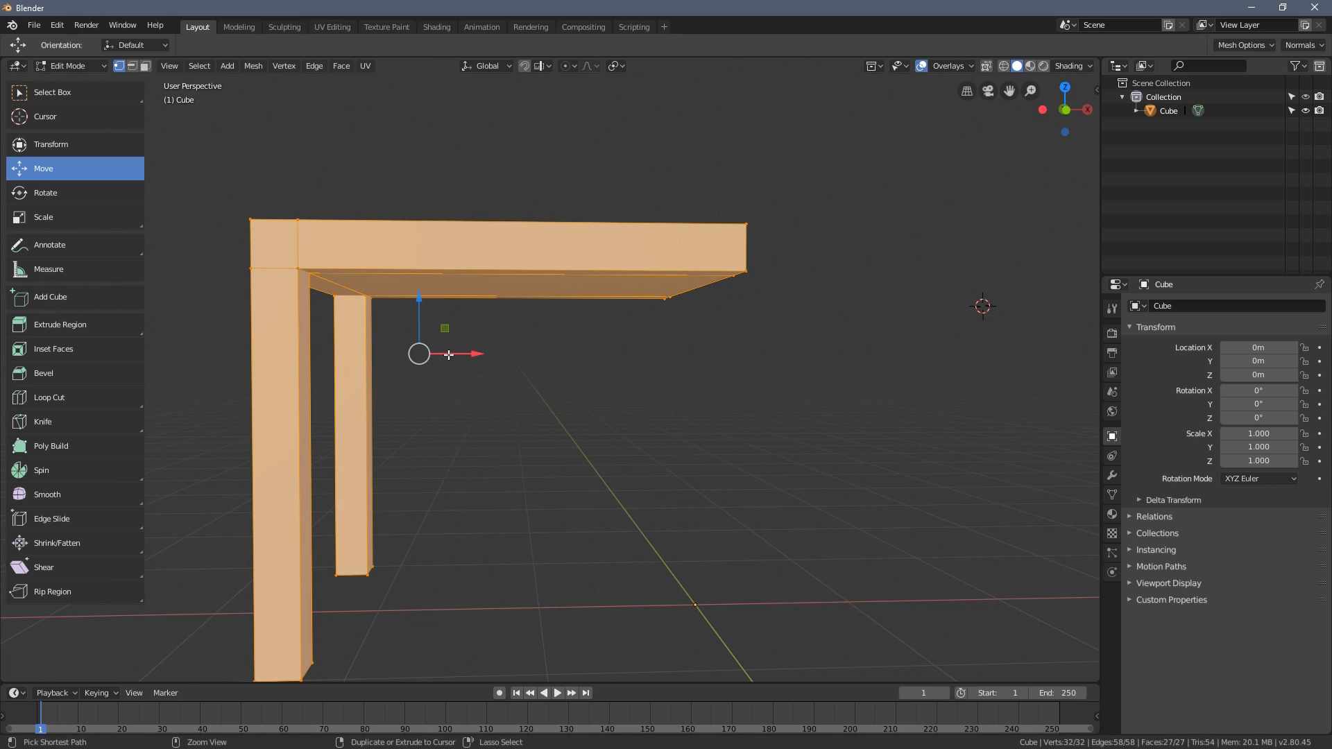
key(ctrl+m)
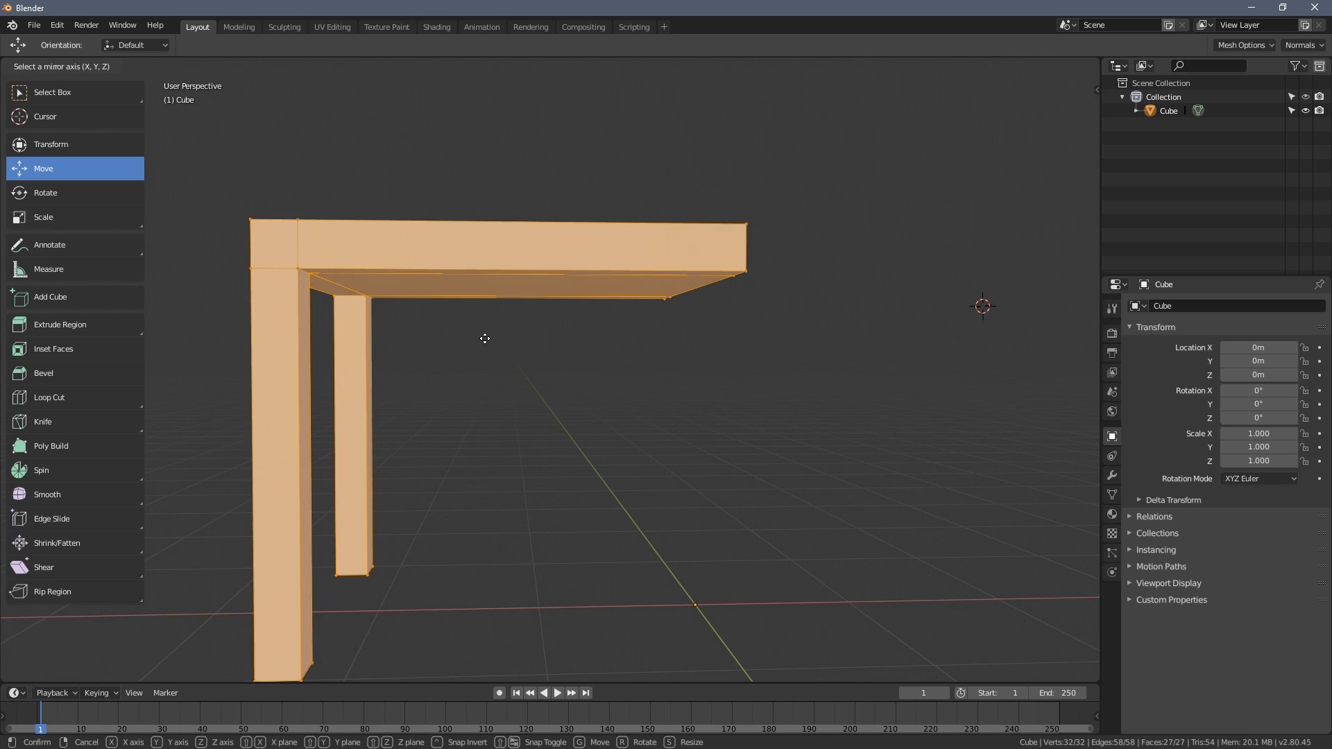
key(x)
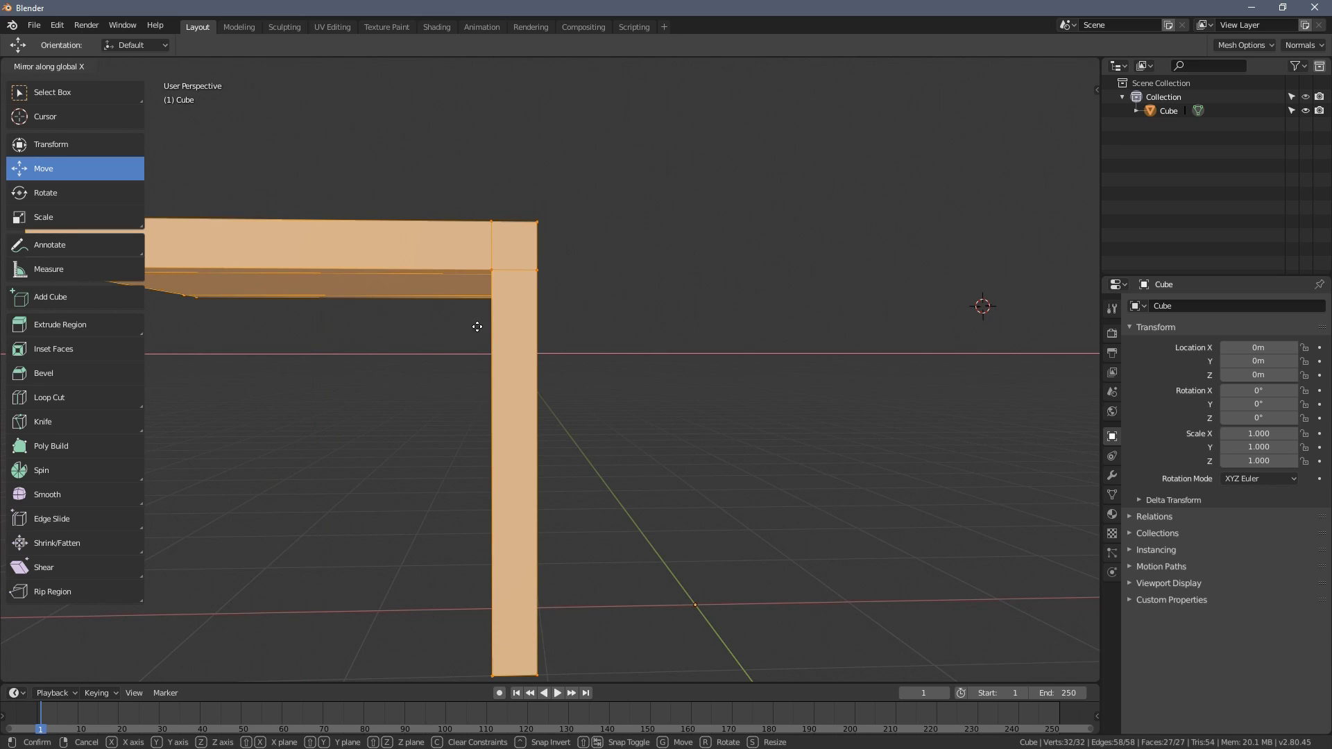
click(482, 332)
scroll(485, 347, down, 6)
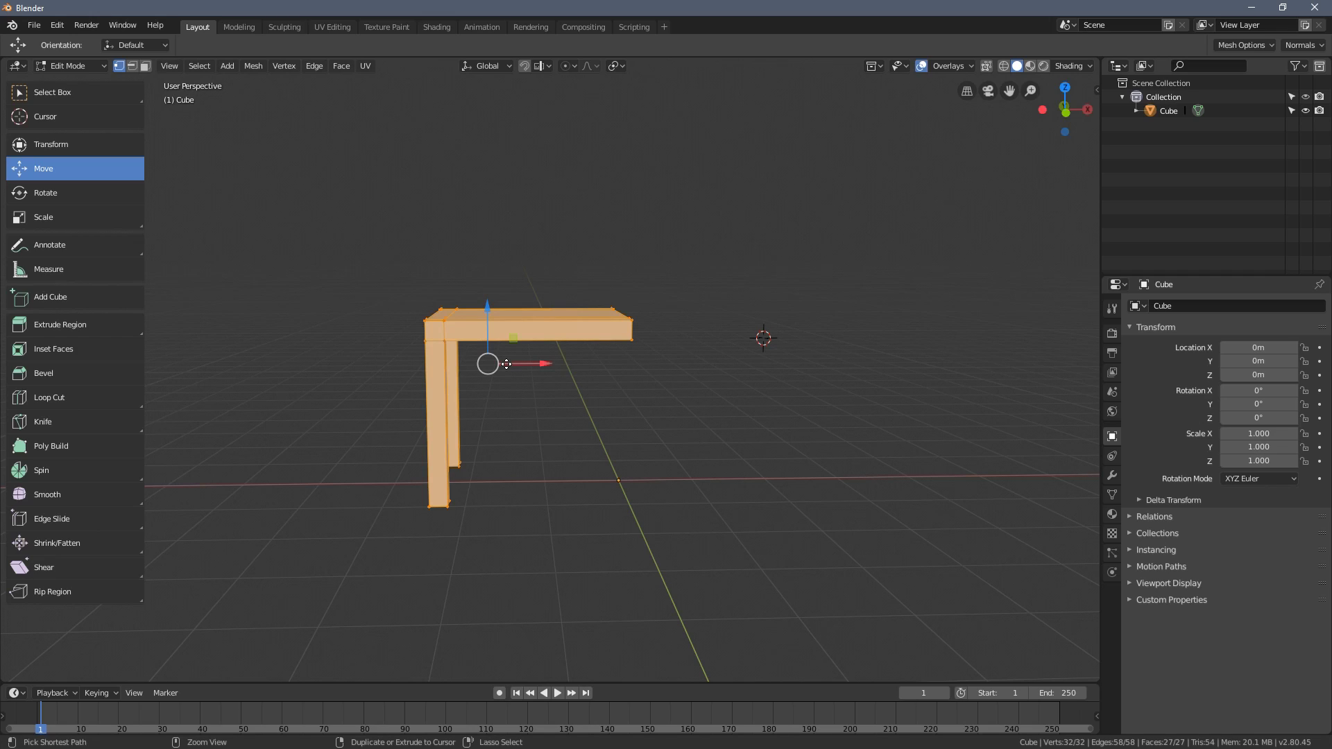
Mirror the whole table along global Z about its median point and undo the mirroring
key(ctrl+m)
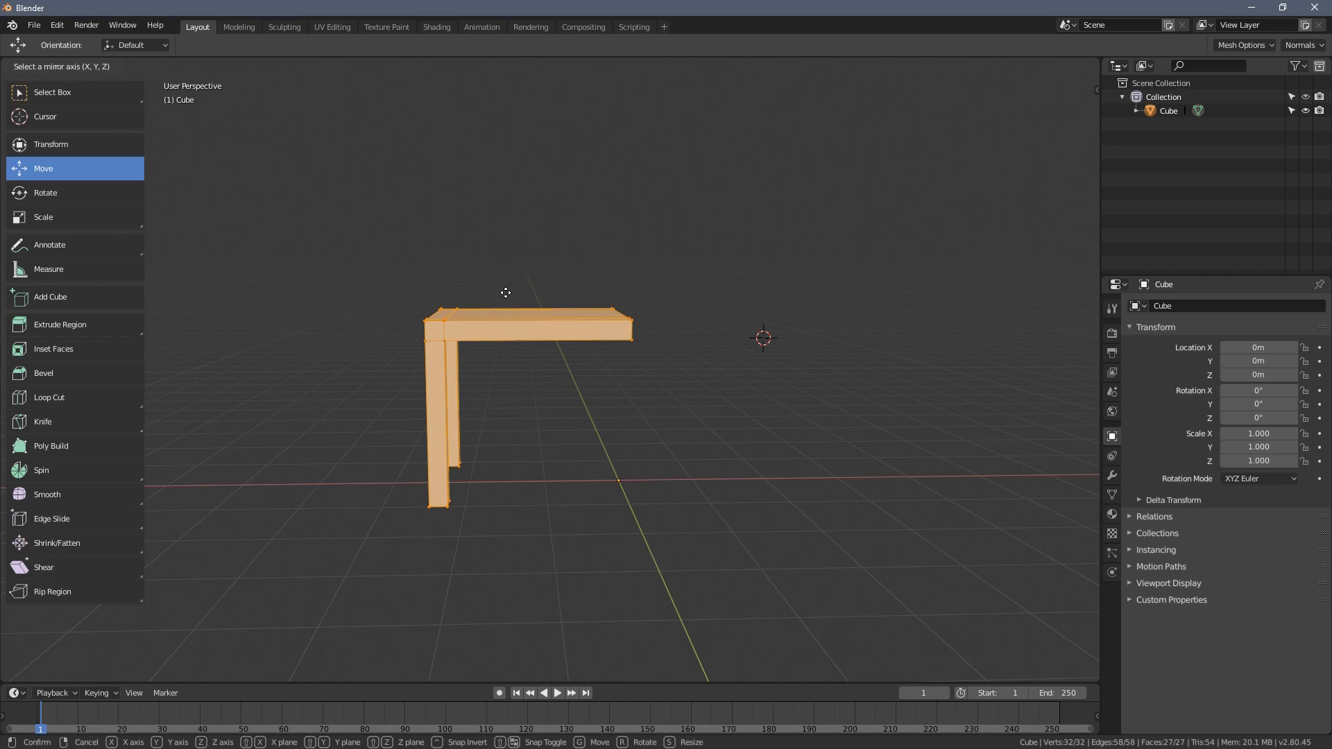
key(z)
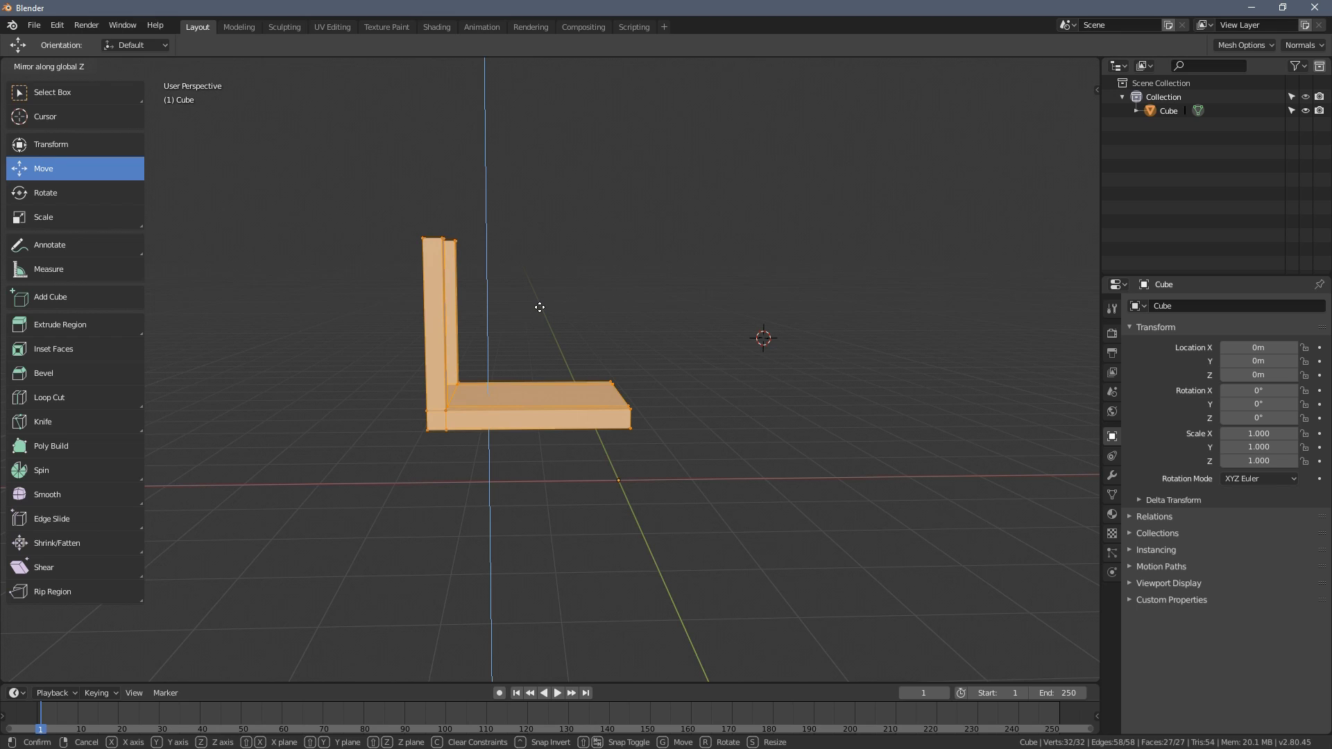
click(540, 307)
mouse_move(555, 333)
middle_down()
mouse_move(737, 333)
mouse_move(574, 324)
mouse_move(590, 327)
mouse_move(589, 347)
mouse_move(624, 297)
mouse_move(618, 347)
mouse_move(558, 354)
middle_up()
key(ctrl+z)
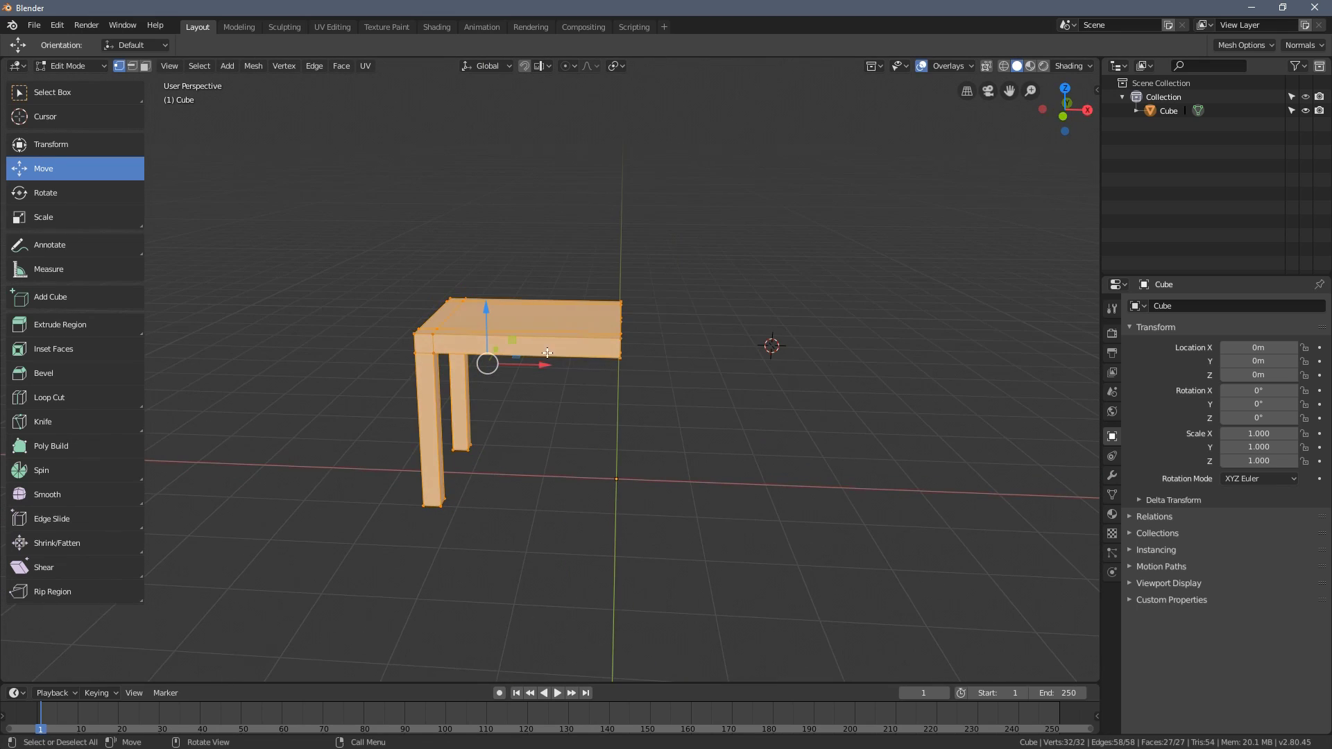
Try rotating the whole table around the Z axis
middle_drag(309, 360, 202, 332)
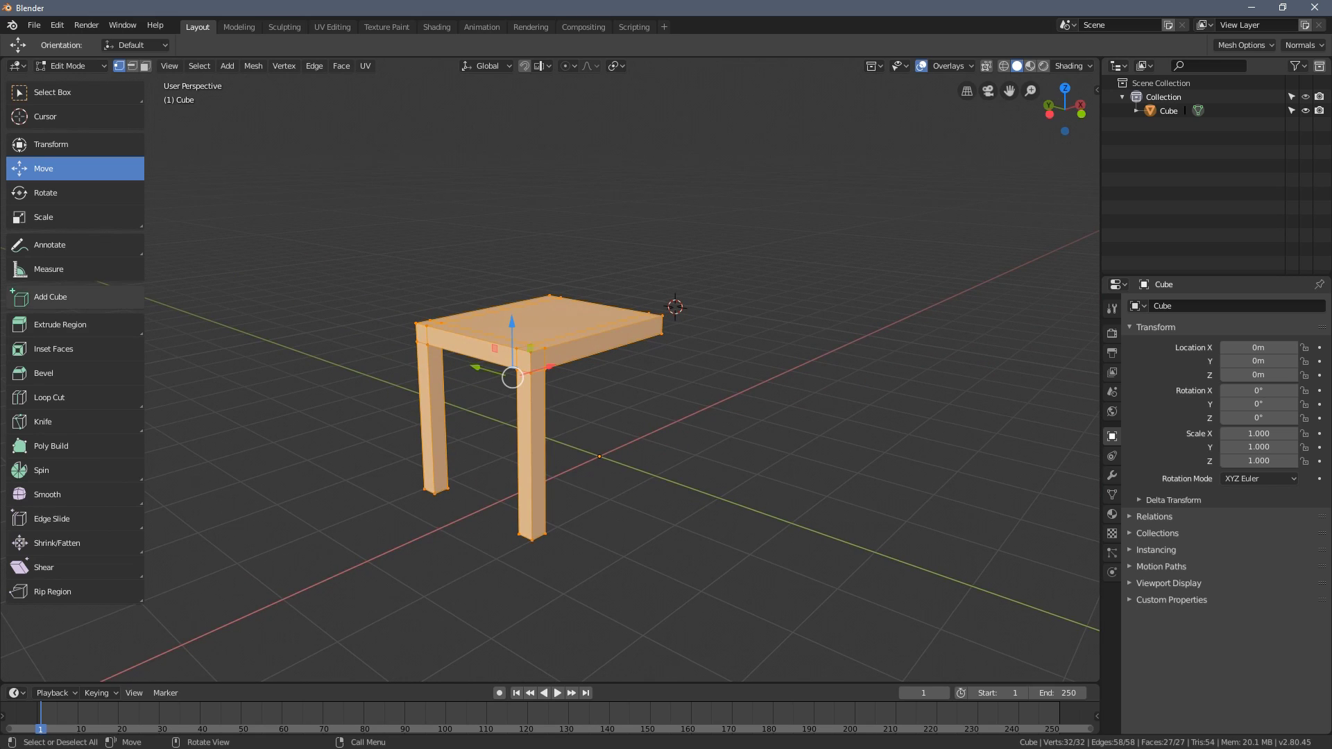
middle_drag(401, 386, 697, 397)
key(r)
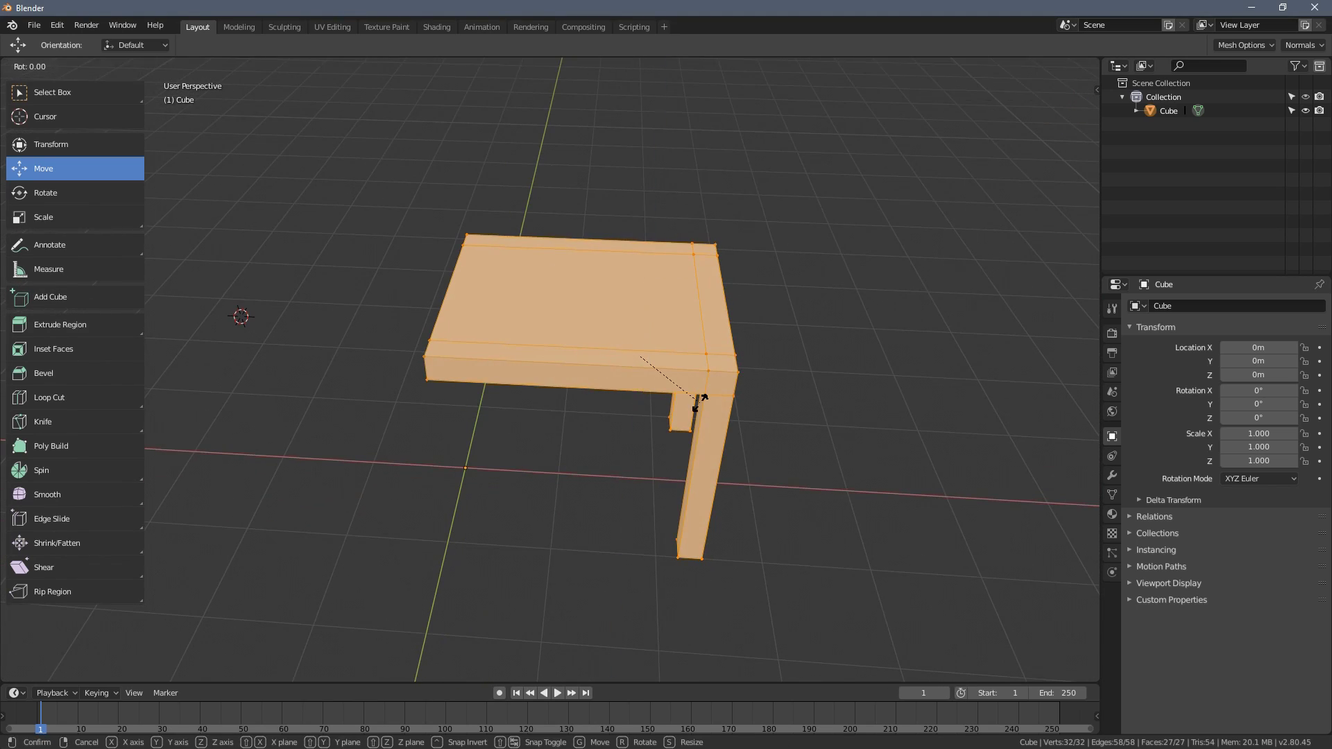
key(z)
right_click(526, 256)
Switch to face selection and extrude the two side faces at the tabletop's positive Y edge outward by about 0.77 m
middle_drag(526, 256, 586, 374)
key(3)
click(594, 325)
shift+click(665, 409)
key(e)
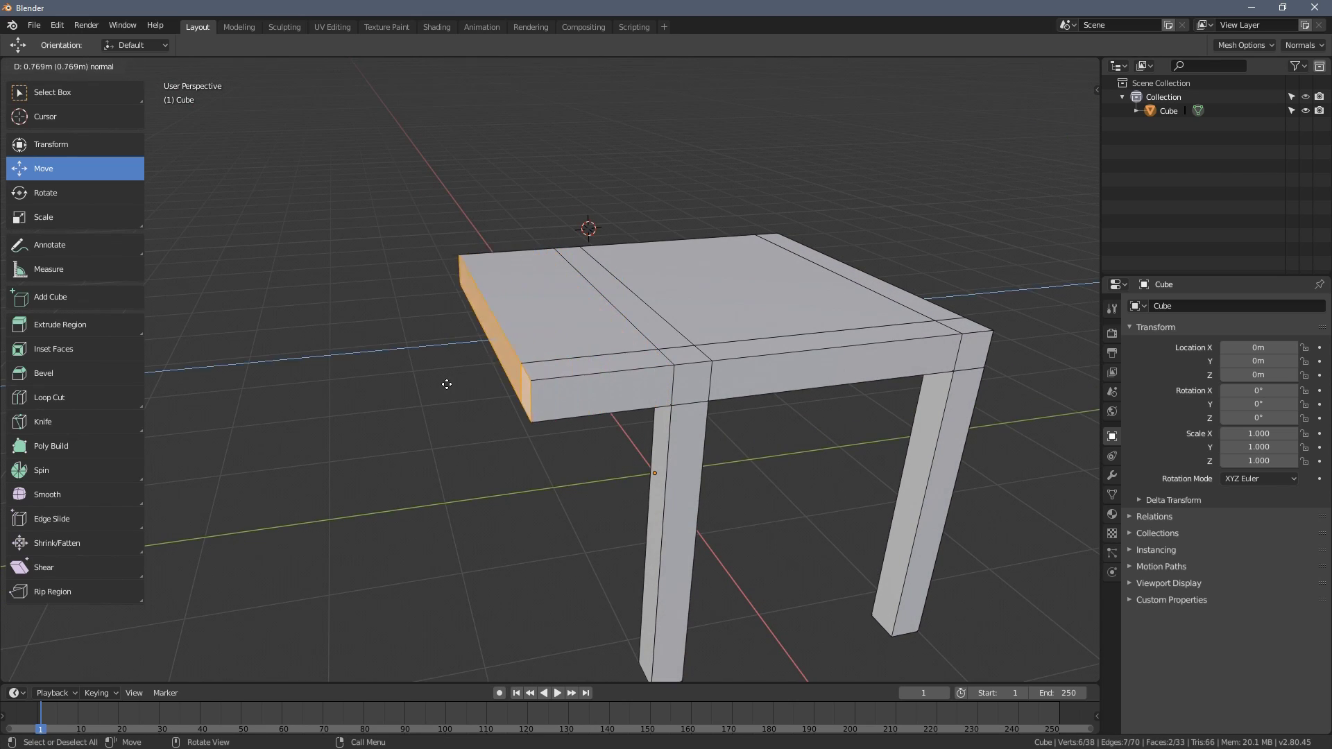
click(452, 382)
middle_drag(528, 391, 547, 357)
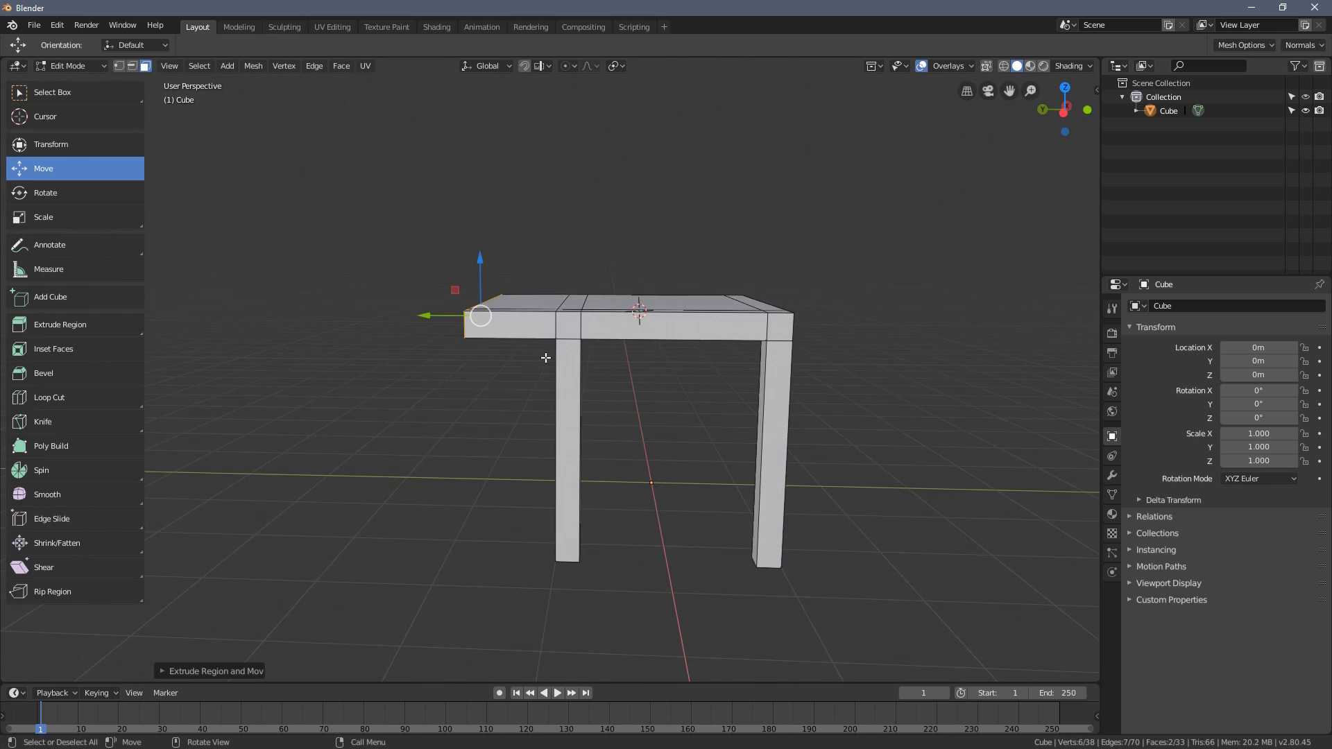
key(Tab)
middle_drag(520, 310, 769, 395)
key(Tab)
Select the whole table mesh and duplicate it along global X, placing the copy clear of the original on the positive X side
key(a)
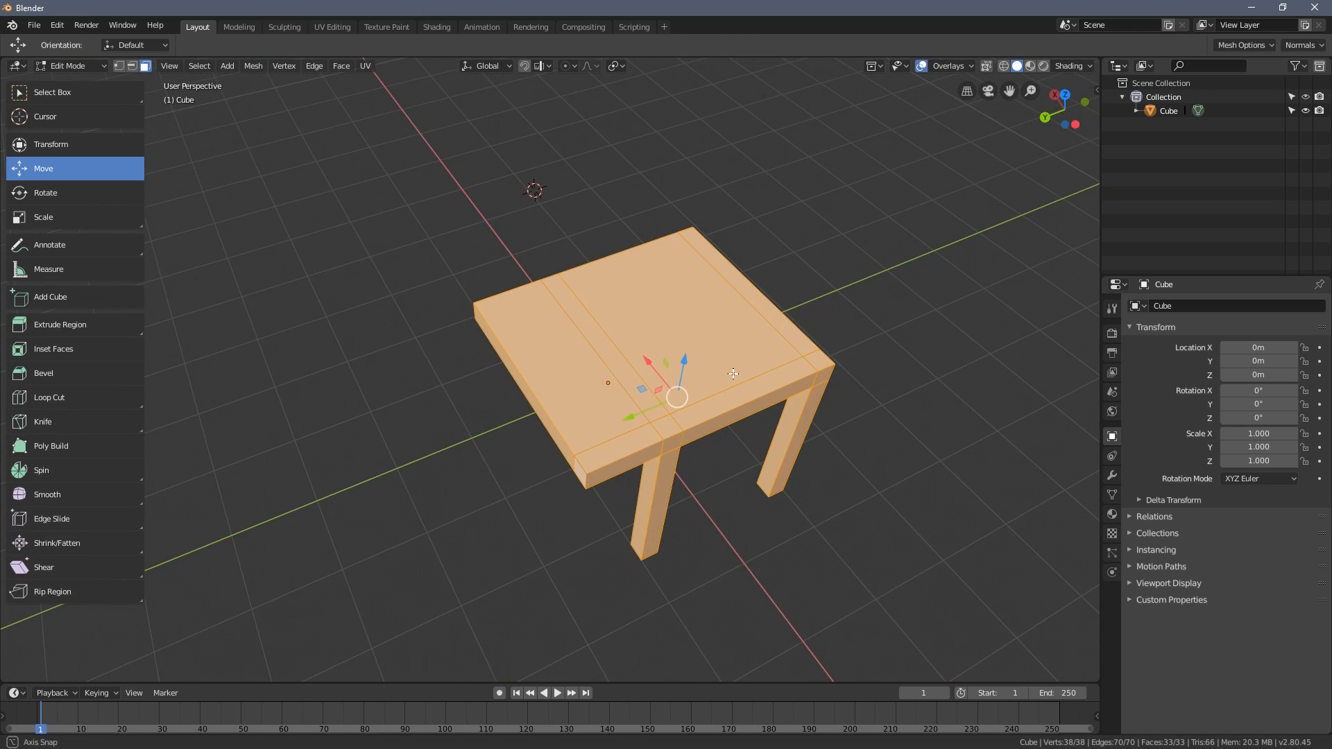
key(KP_7)
key(shift+d)
key(x)
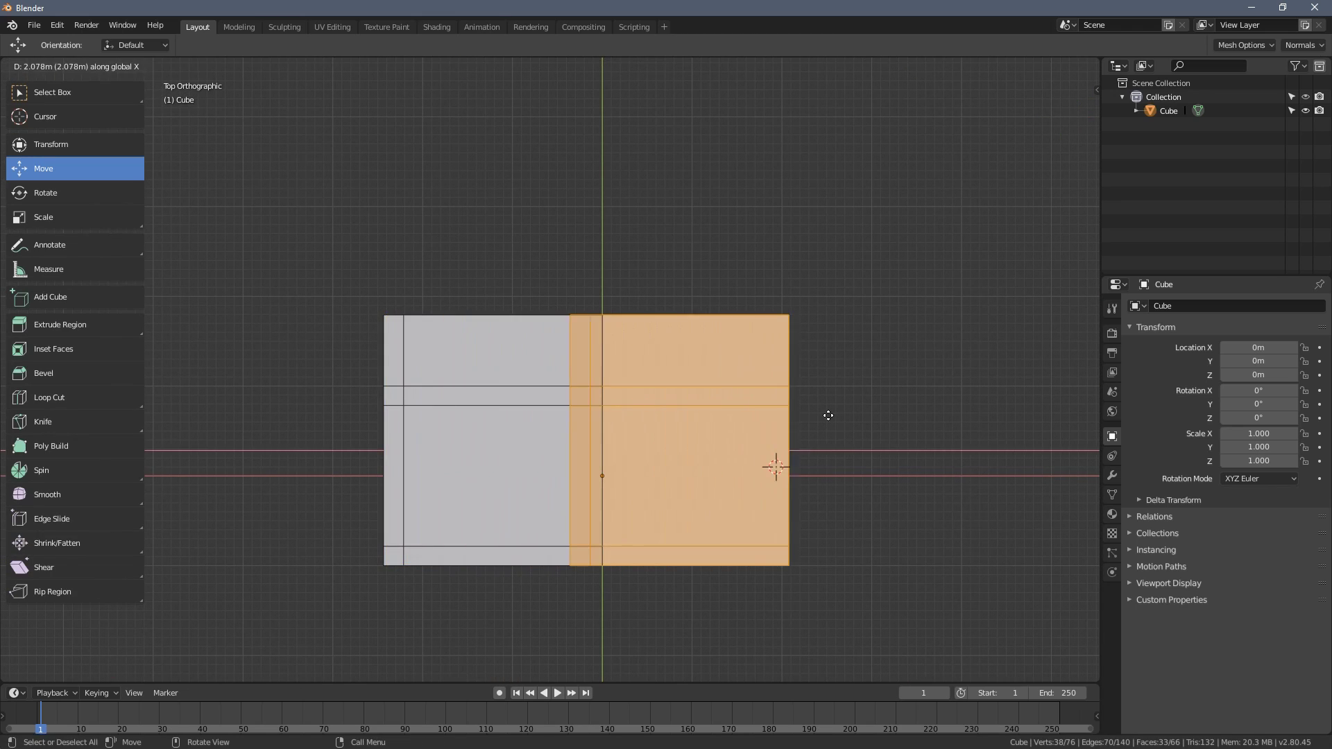
click(901, 413)
middle_drag(901, 414, 767, 406)
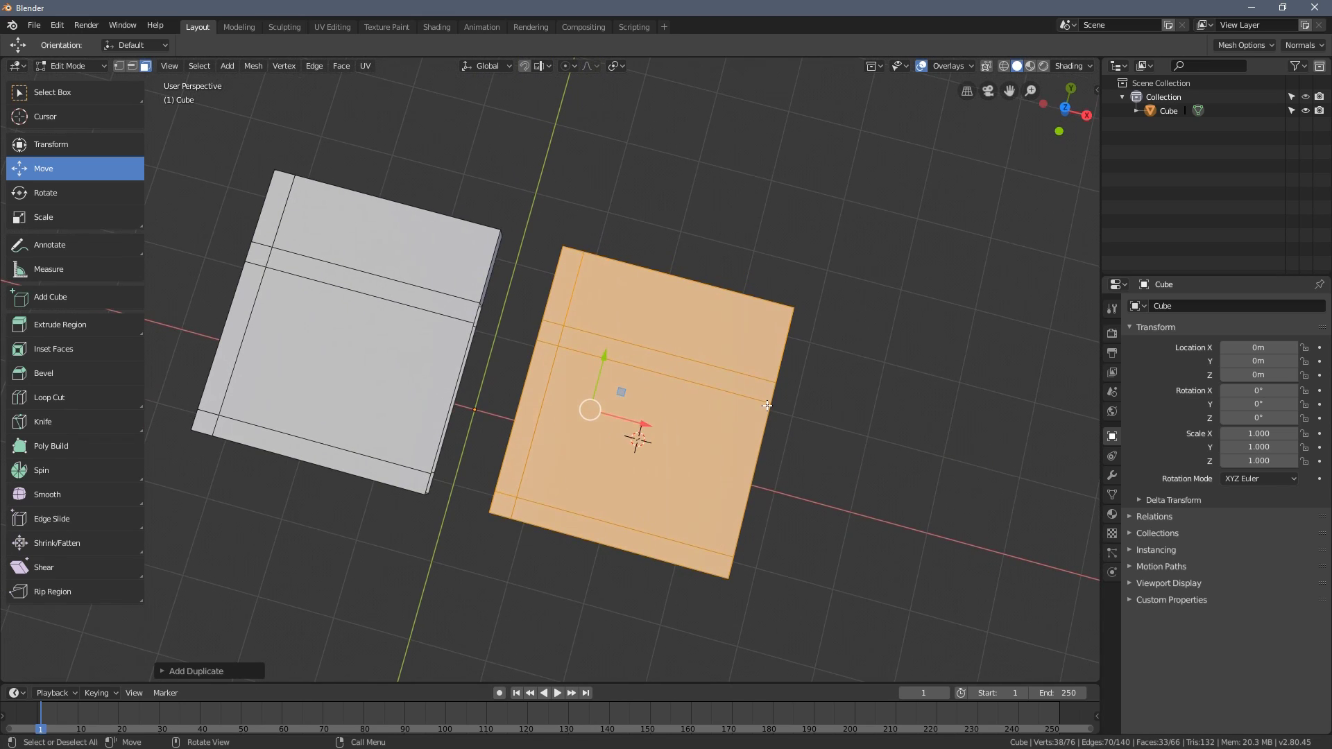
Rotate the duplicated table half 180° about the global Z axis
key(r)
text(z)
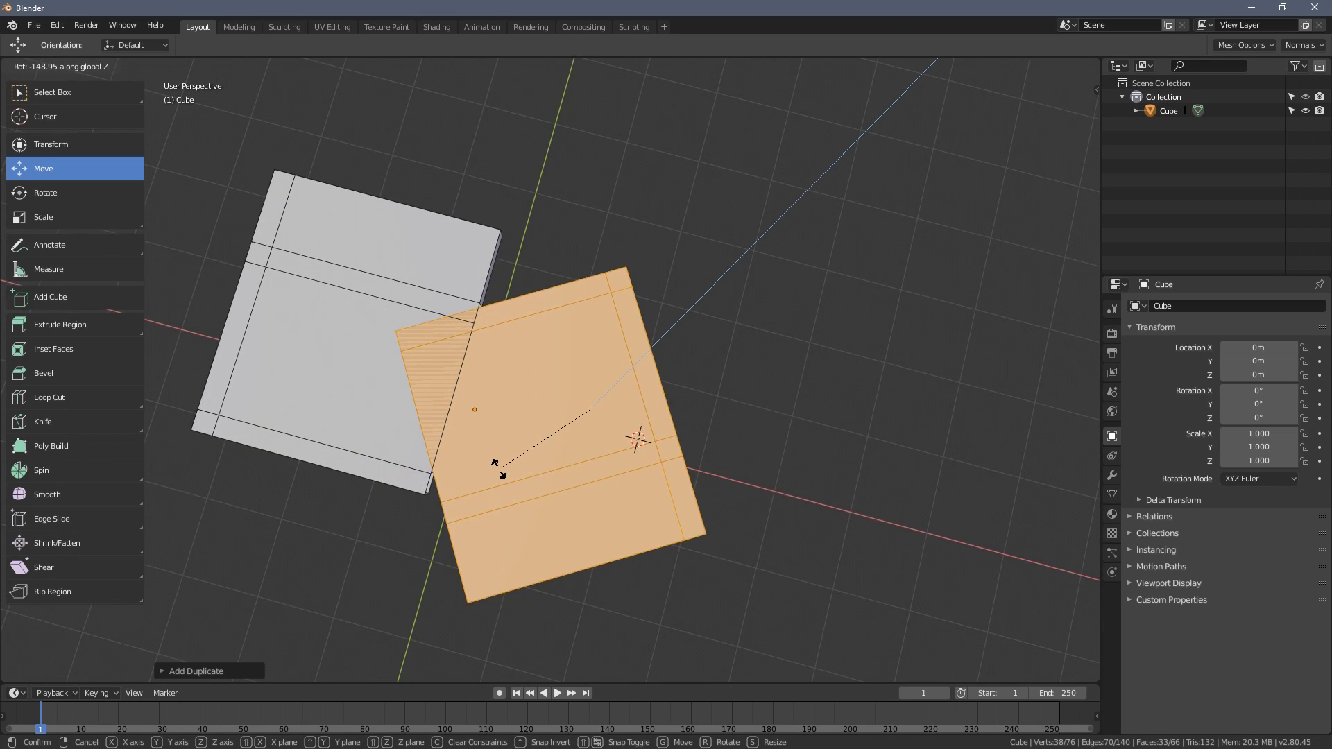
text(180)
key(Return)
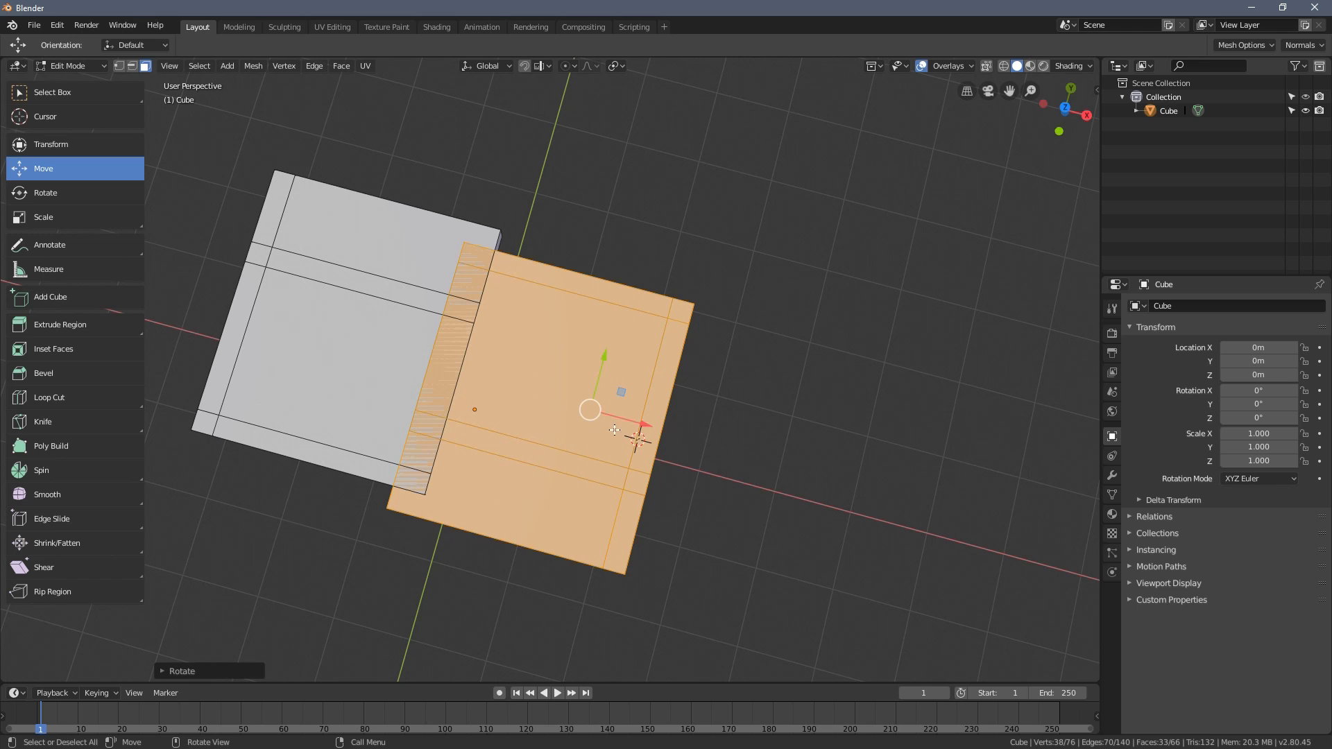
Move the rotated copy along global X clear of the original half and shift it along global Y
drag(641, 421, 695, 435)
middle_drag(696, 435, 708, 218)
key(g)
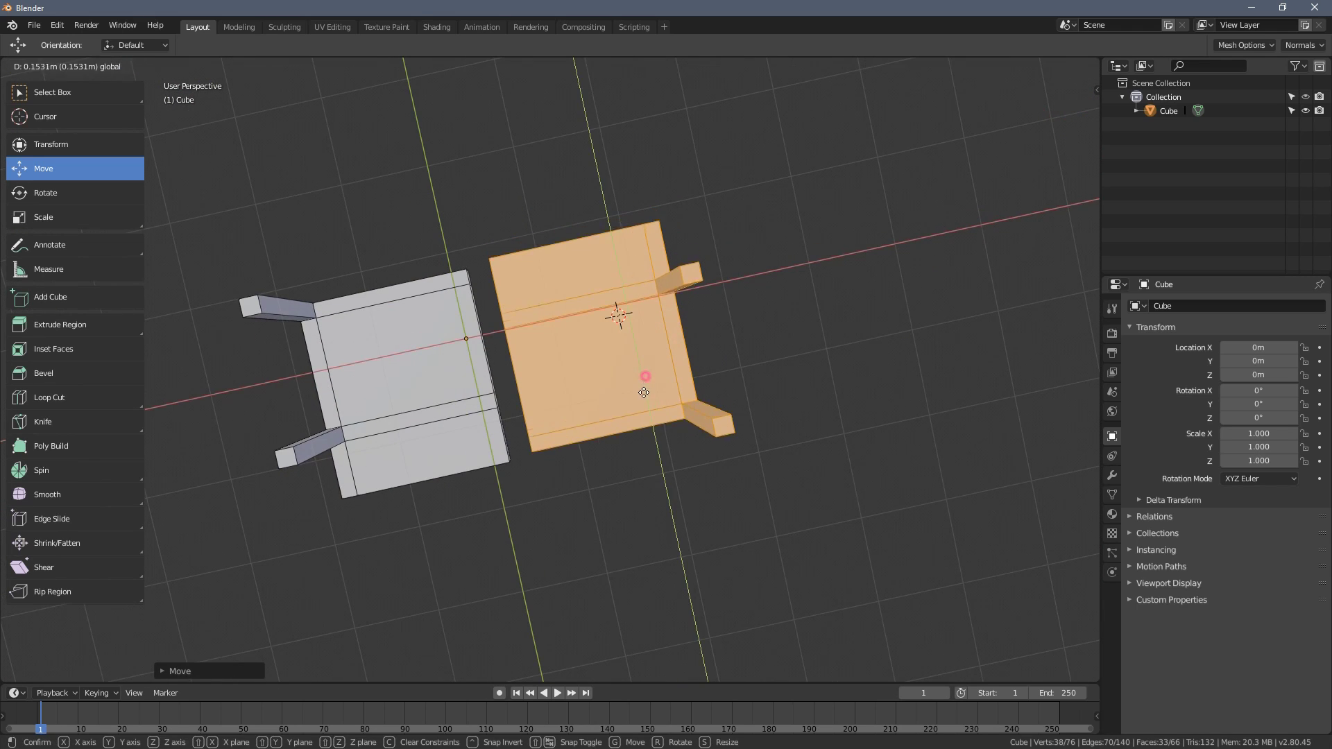
drag(640, 391, 640, 392)
drag(691, 336, 662, 342)
middle_drag(595, 254, 598, 405)
Delete the rotated copy and select the whole remaining table half in top view
key(x)
click(588, 409)
key(KP_7)
key(a)
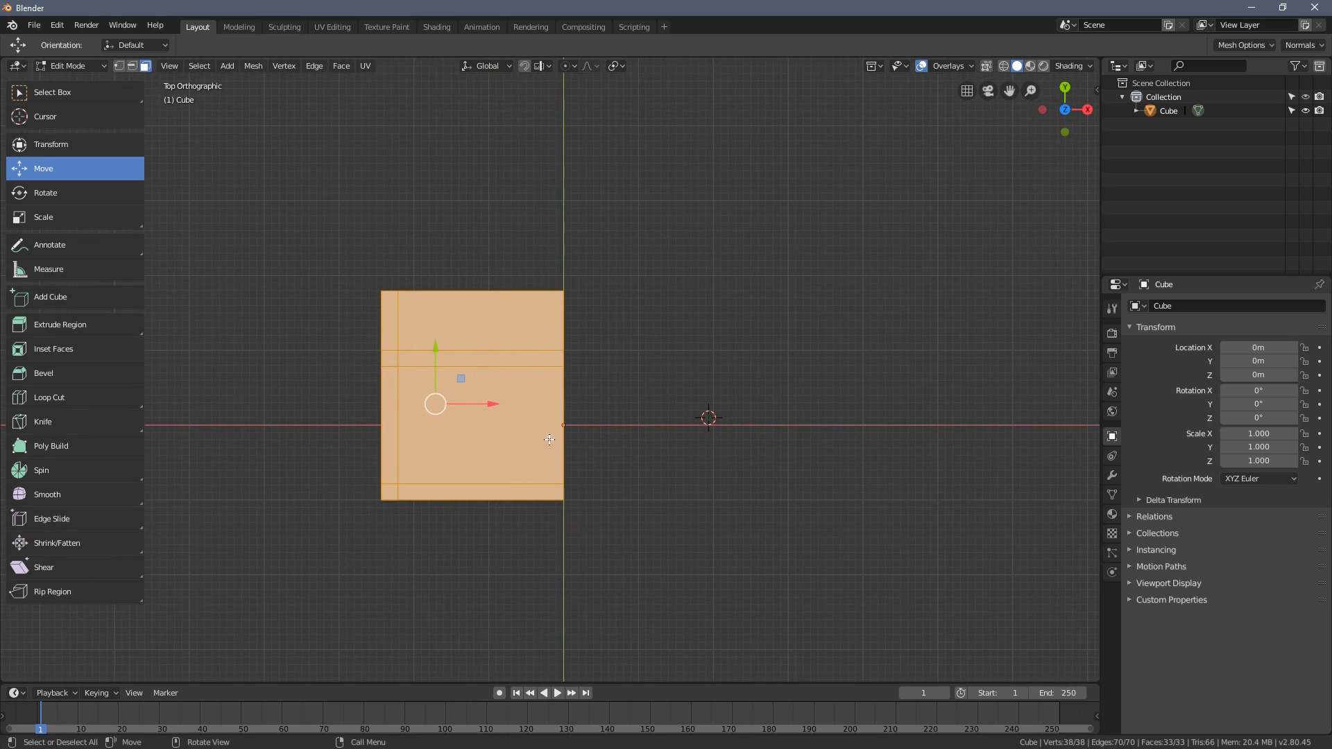
key(g)
right_click(533, 409)
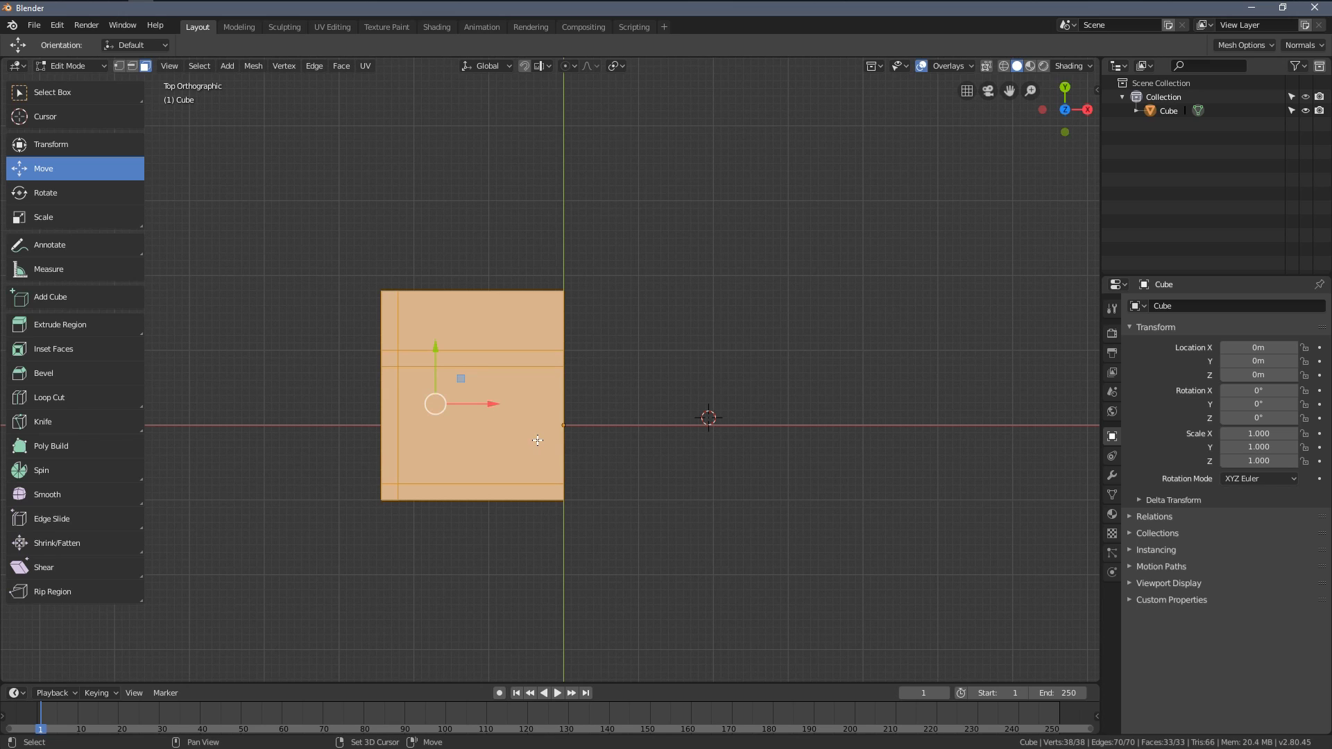
Duplicate the whole table half in place, keeping the copy exactly over the original
key(shift+d)
right_click(585, 431)
middle_drag(588, 433, 487, 362)
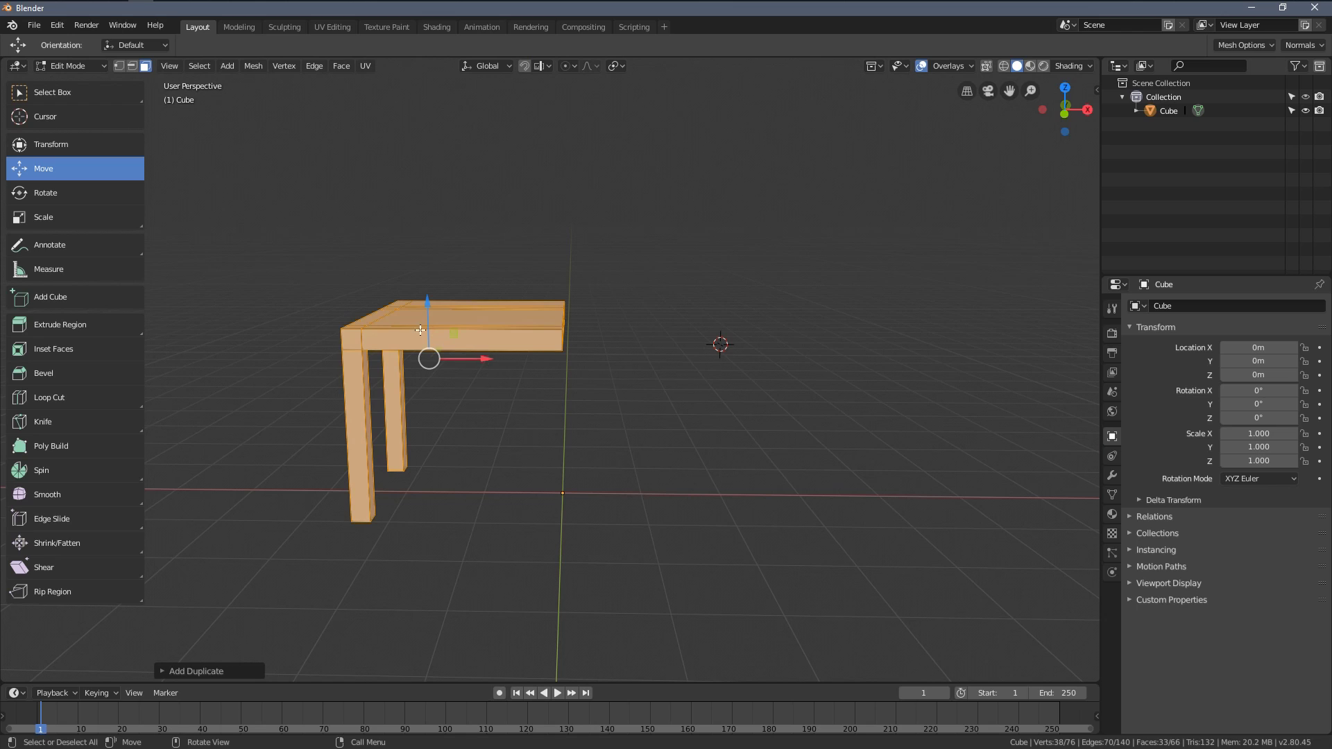
key(g)
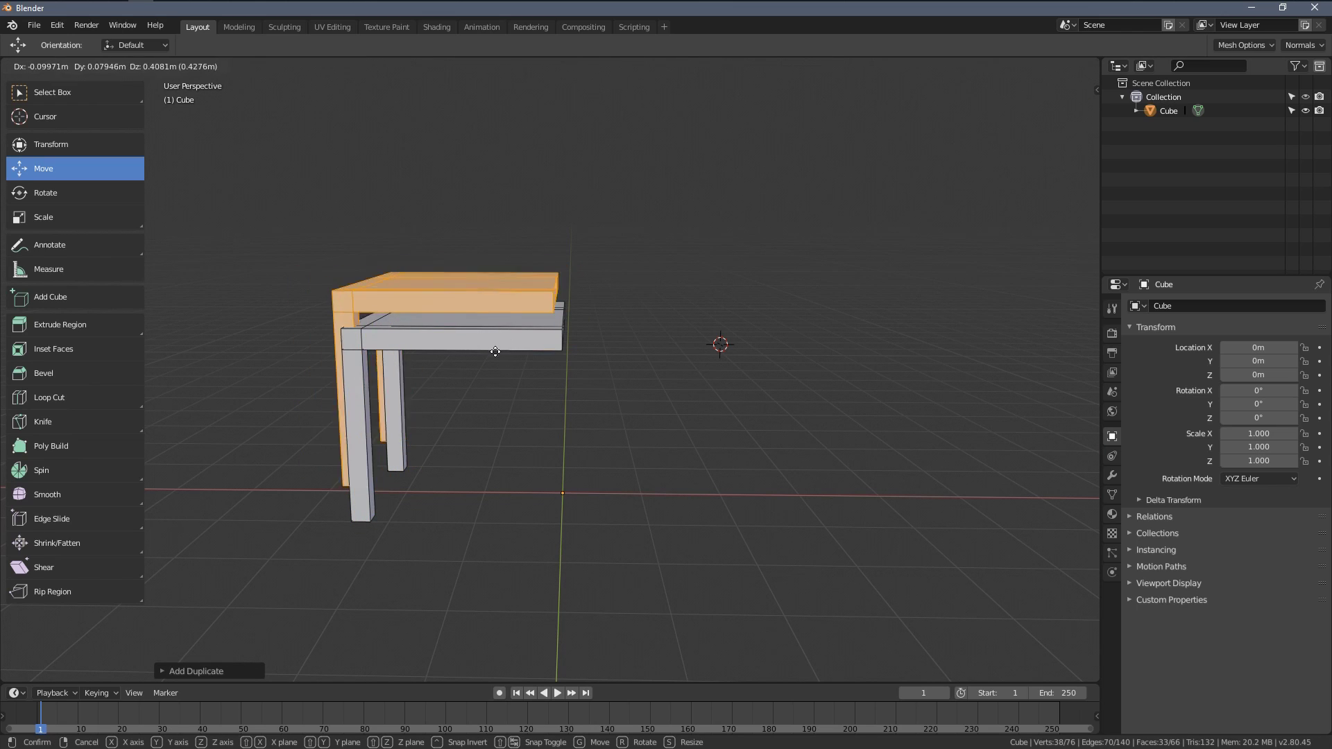
right_click(493, 350)
Mirror the duplicate along global X and move it to the positive X side, leaving a narrow gap between the halves
middle_drag(511, 374, 513, 391)
key(ctrl)
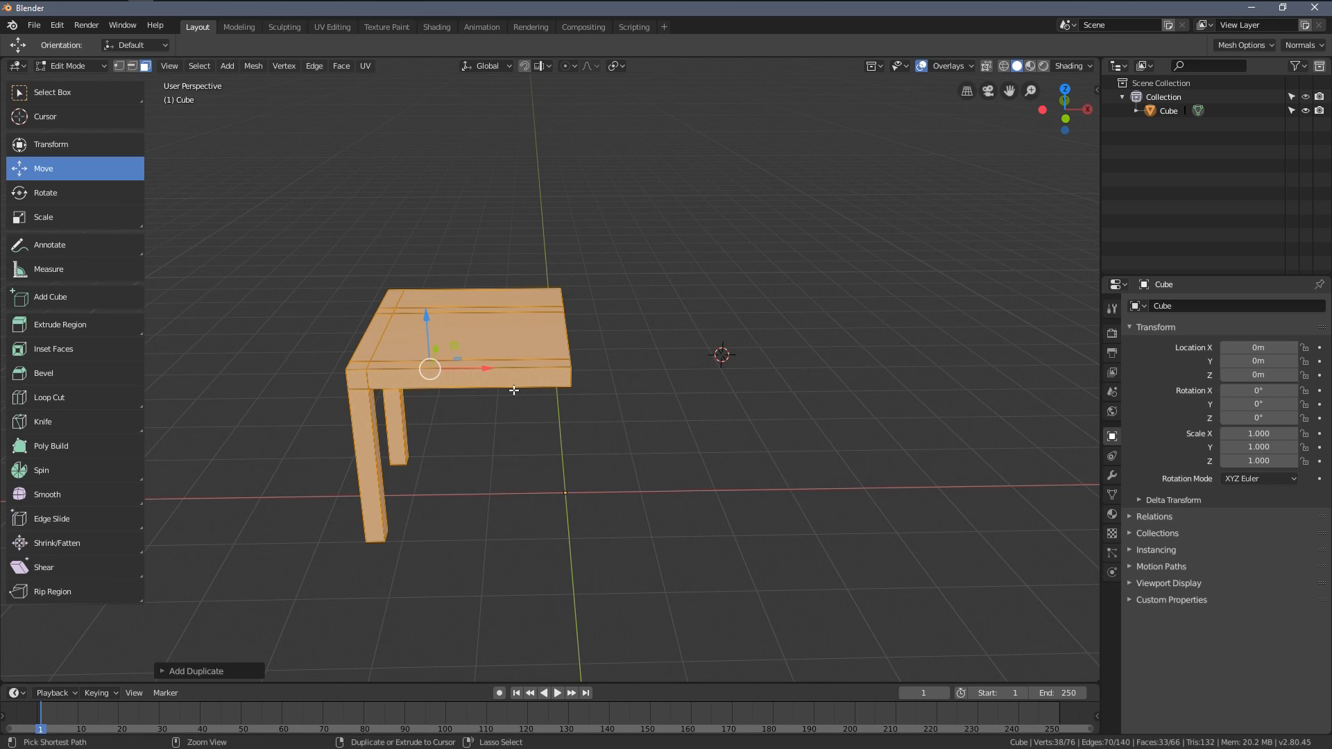
key(ctrl+m)
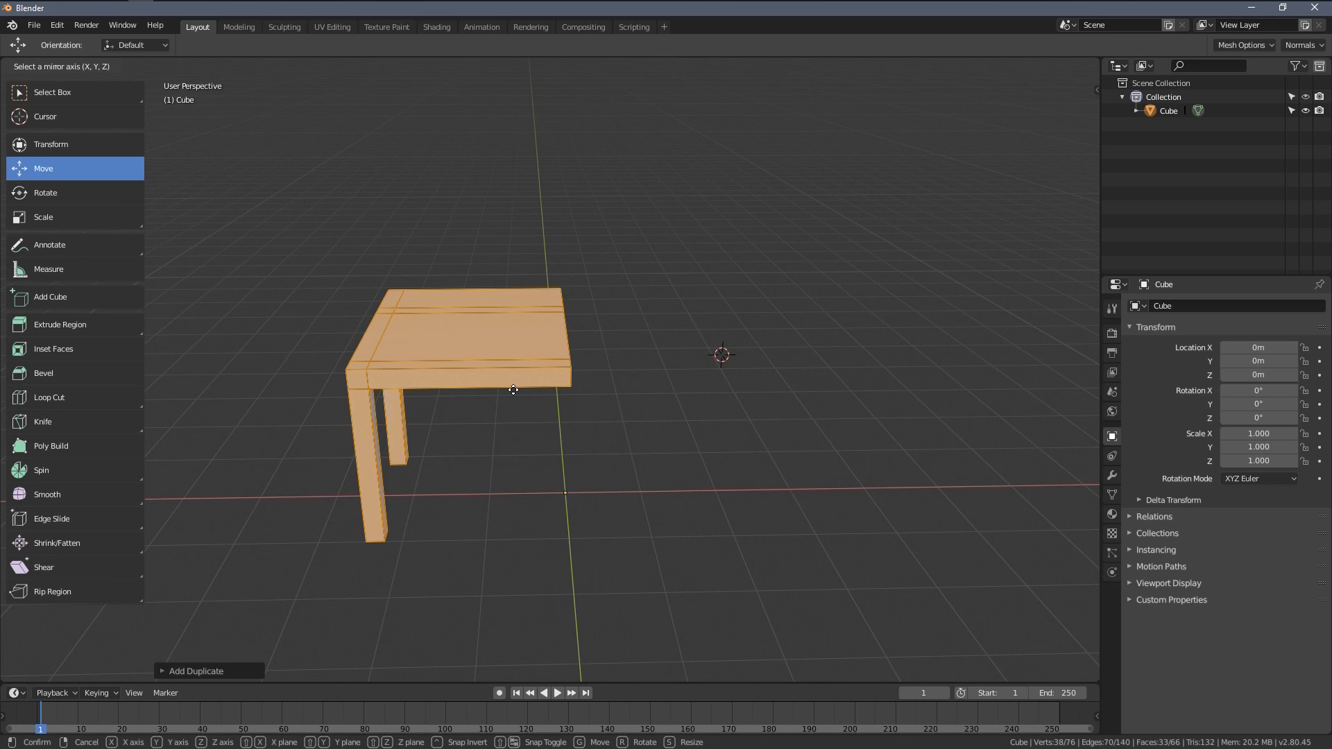
key(x)
key(Return)
drag(487, 368, 758, 404)
middle_drag(758, 404, 534, 355)
Switch to edge selection and fill the gap between the two table halves with faces, starting from facing edges
click(564, 382)
key(2)
click(548, 351)
shift+click(573, 378)
key(f)
click(570, 397)
key(f)
key(f)
key(f)
key(f)
key(f)
key(f)
key(f)
Switch to face selection and delete the three faces inside the gap near the tabletop's positive Y edge
middle_drag(570, 397, 375, 409)
middle_drag(618, 369, 426, 373)
click(673, 409)
key(3)
click(672, 392)
shift+click(426, 373)
shift+click(482, 320)
key(x)
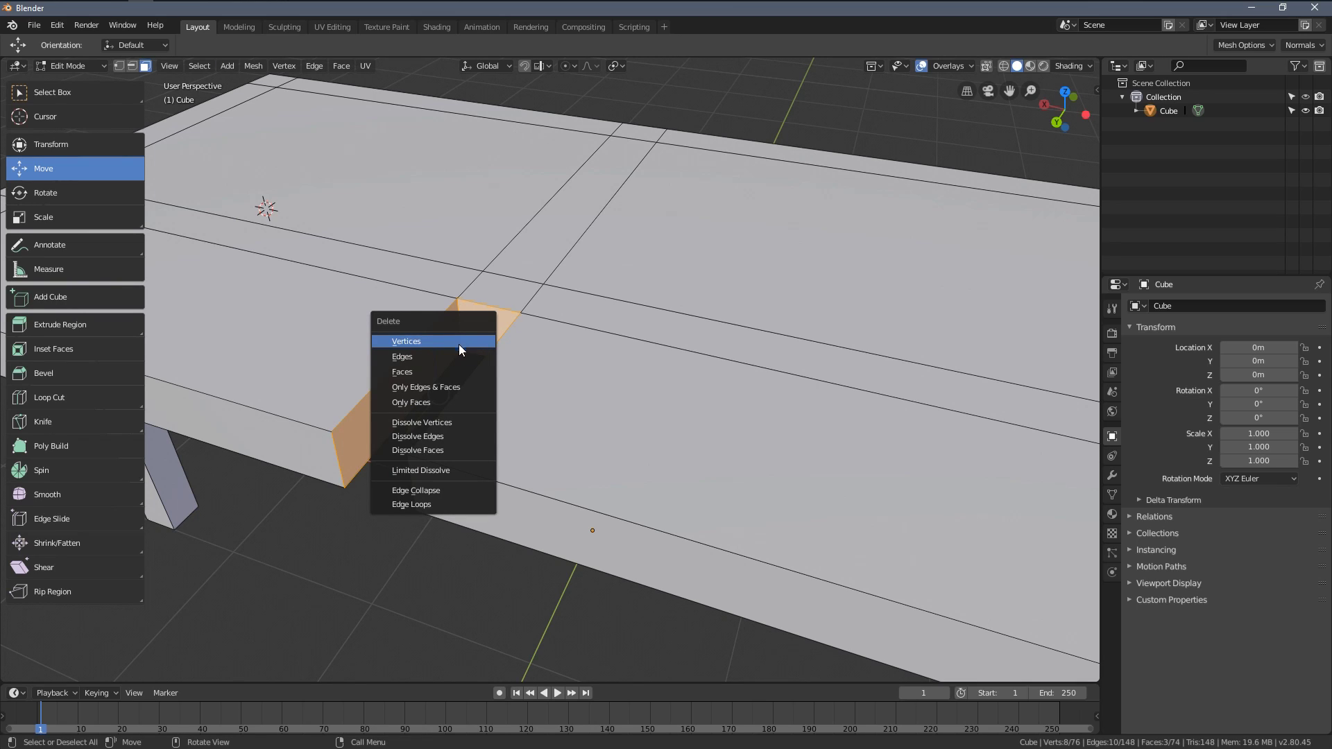
click(443, 369)
Switch back to edge selection and fill the remaining openings between the two tabletop halves with faces
middle_drag(442, 369, 550, 314)
key(2)
click(518, 305)
key(f)
key(f)
key(f)
middle_drag(542, 357, 818, 342)
Delete the two edge loops bounding the bridging strip in the middle of the table using Edge Loops
key(Tab)
middle_drag(691, 334, 652, 375)
key(alt+a)
alt+click(541, 351)
alt+shift+click(570, 368)
key(x)
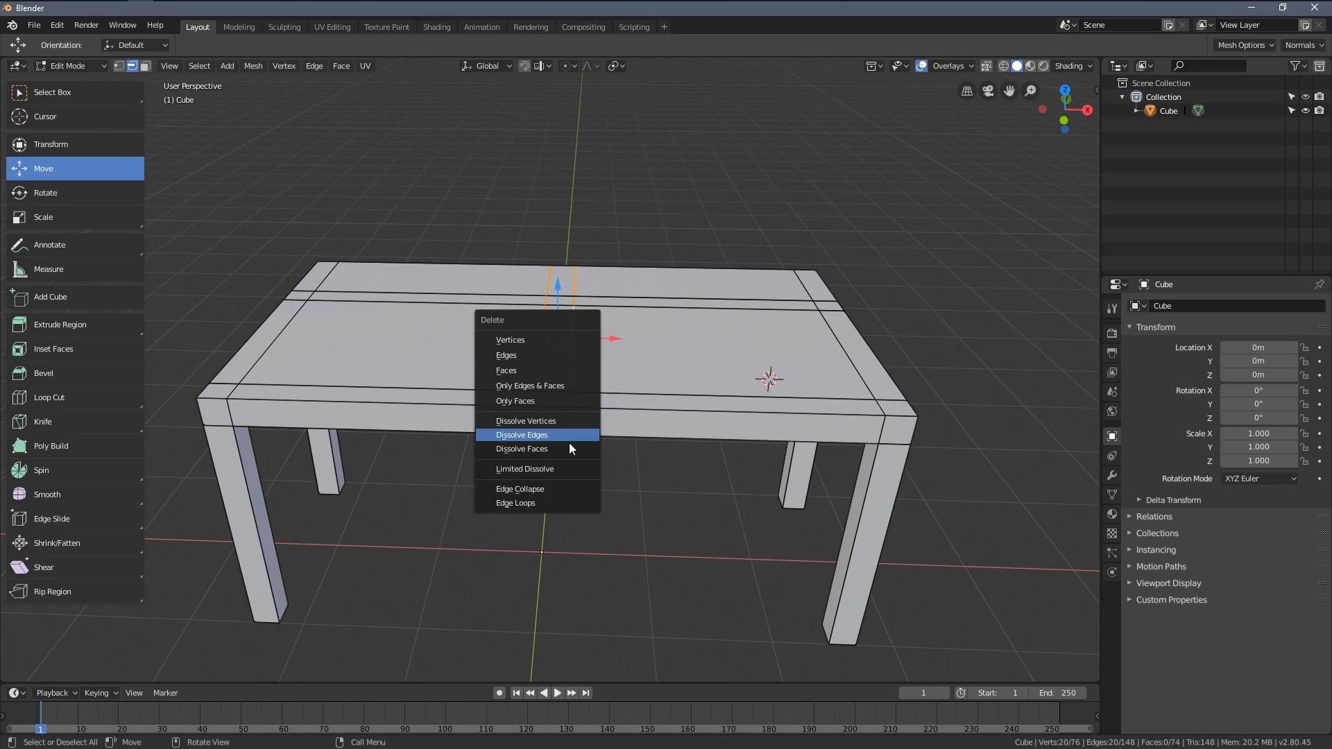
click(545, 502)
key(alt+a)
Add a centred loop cut across the middle of the tabletop in top view and switch to wireframe shading
key(KP_7)
key(ctrl+r)
click(556, 340)
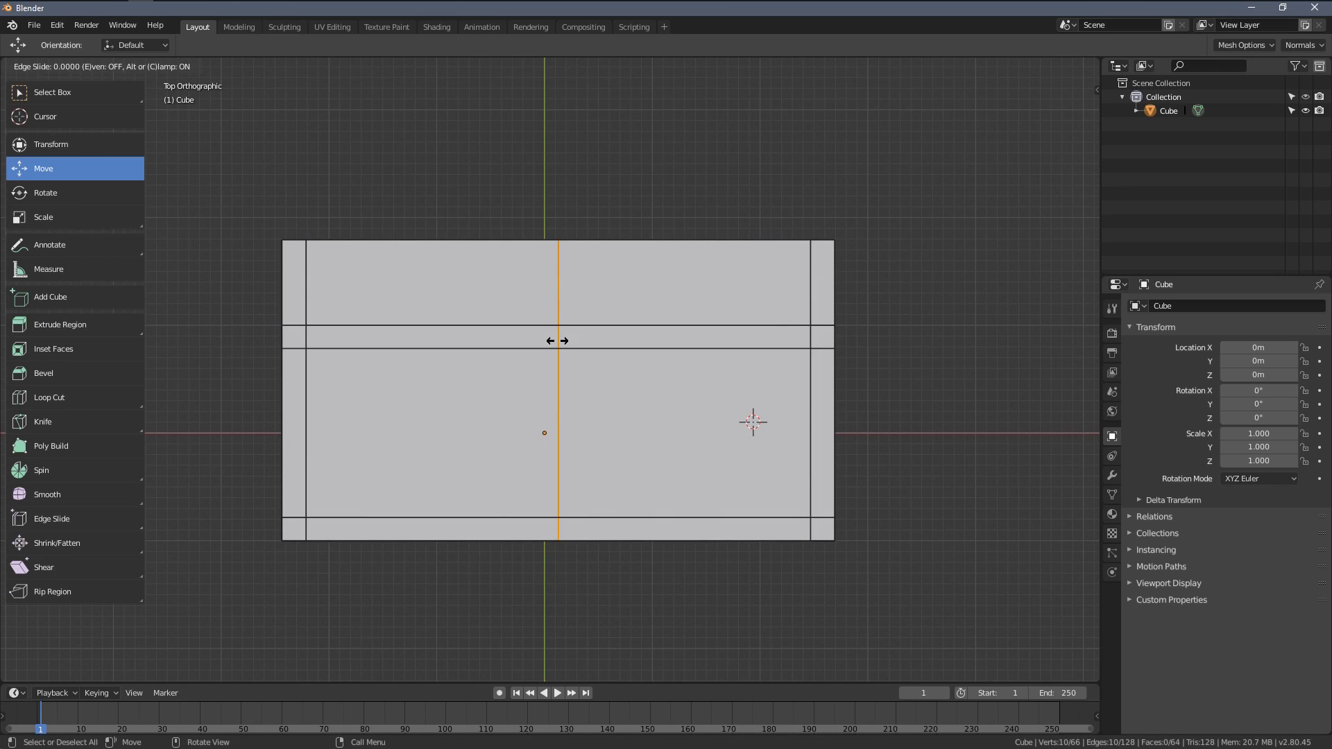
right_click(556, 340)
key(z)
click(527, 322)
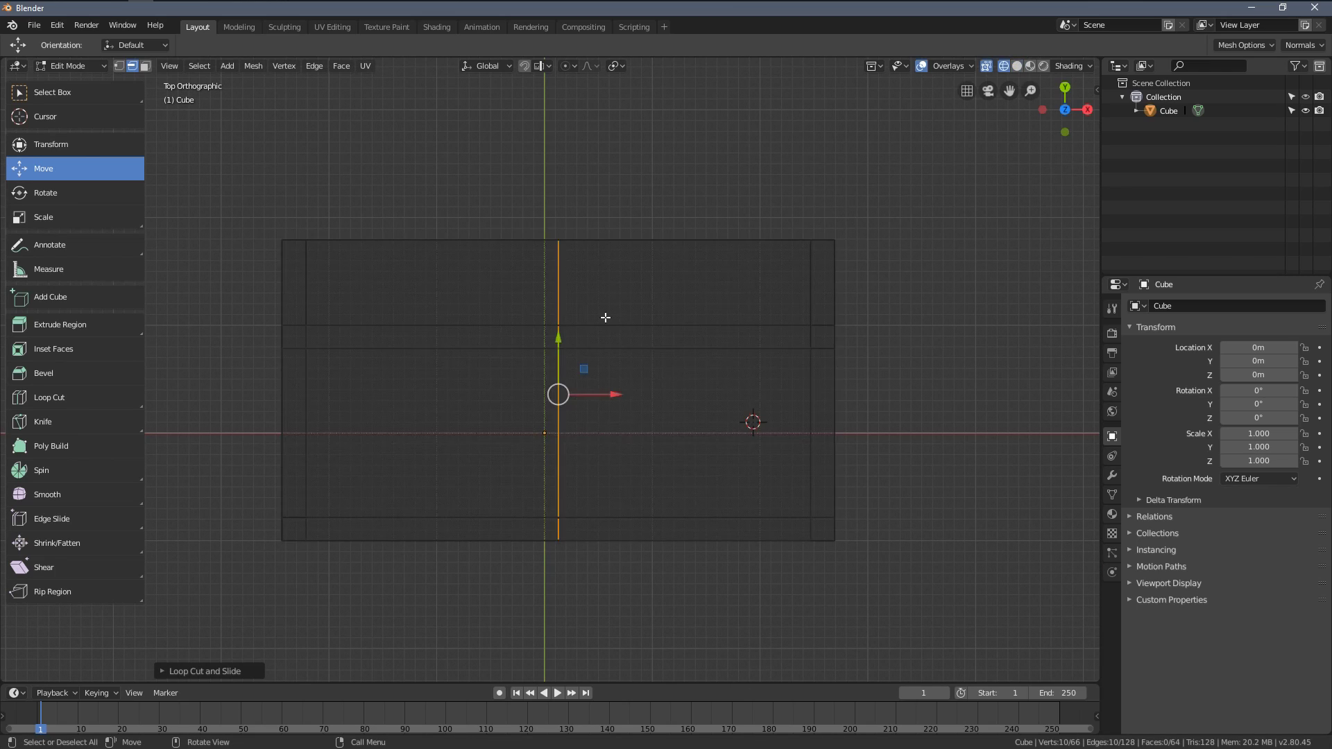
Select the vertices at the positive X end of the table and delete that half
key(a)
key(alt+a)
drag(744, 181, 895, 595)
key(x)
click(864, 295)
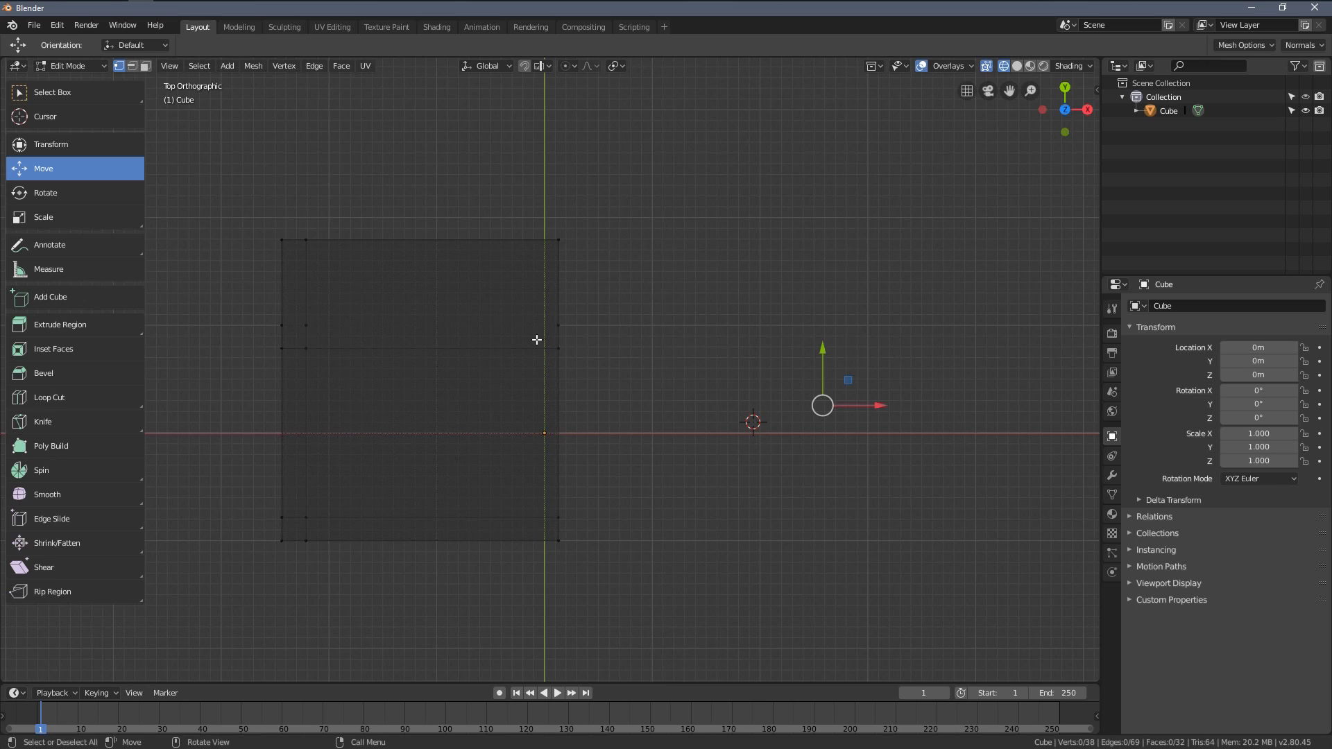
Snap the 3D cursor to the vertices of the half's open middle edge and set the pivot point to 3D Cursor
key(b)
drag(518, 186, 632, 593)
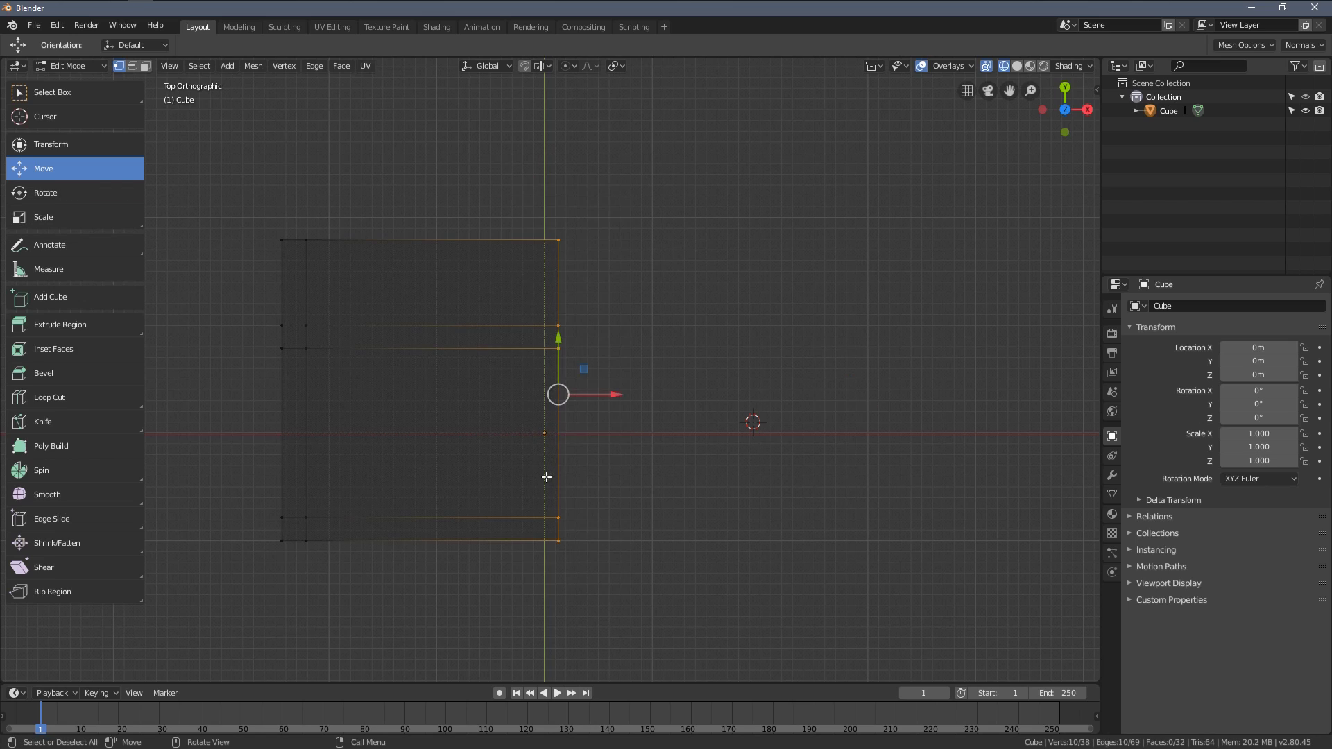
key(shift)
key(shift+s)
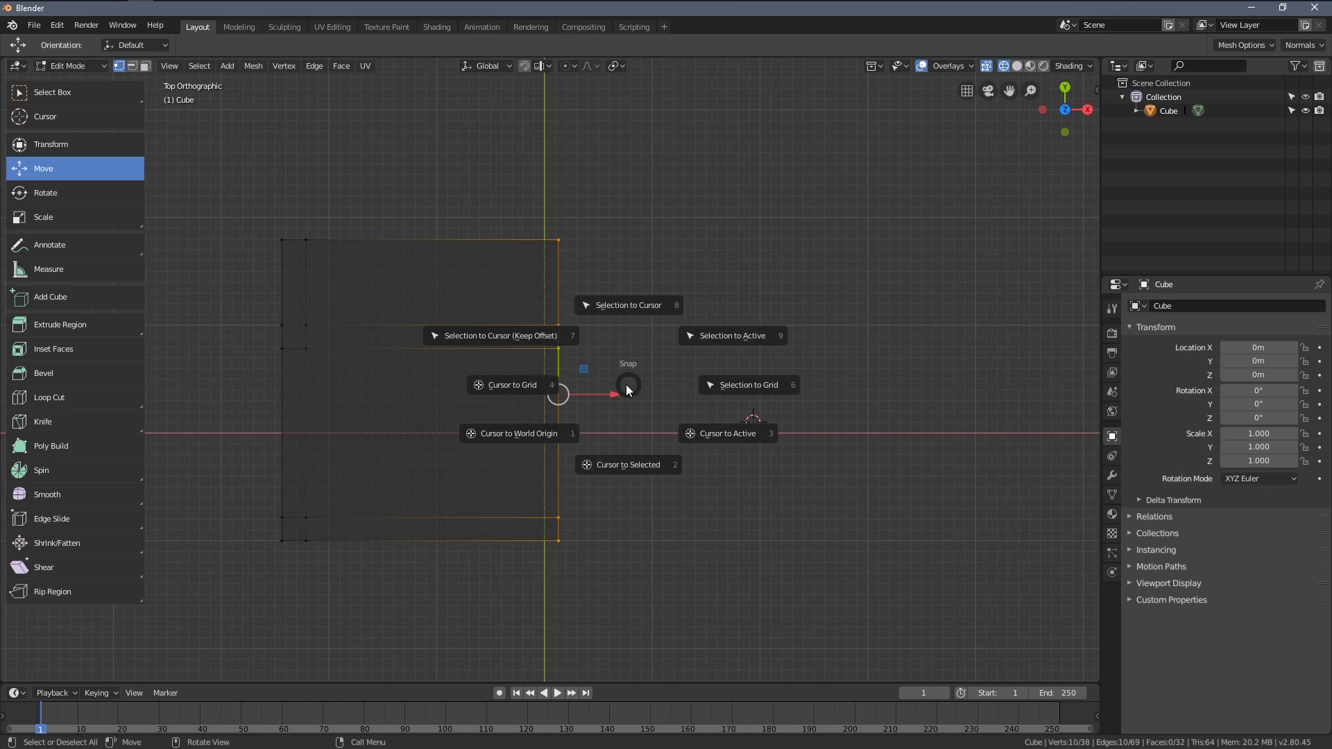
click(615, 465)
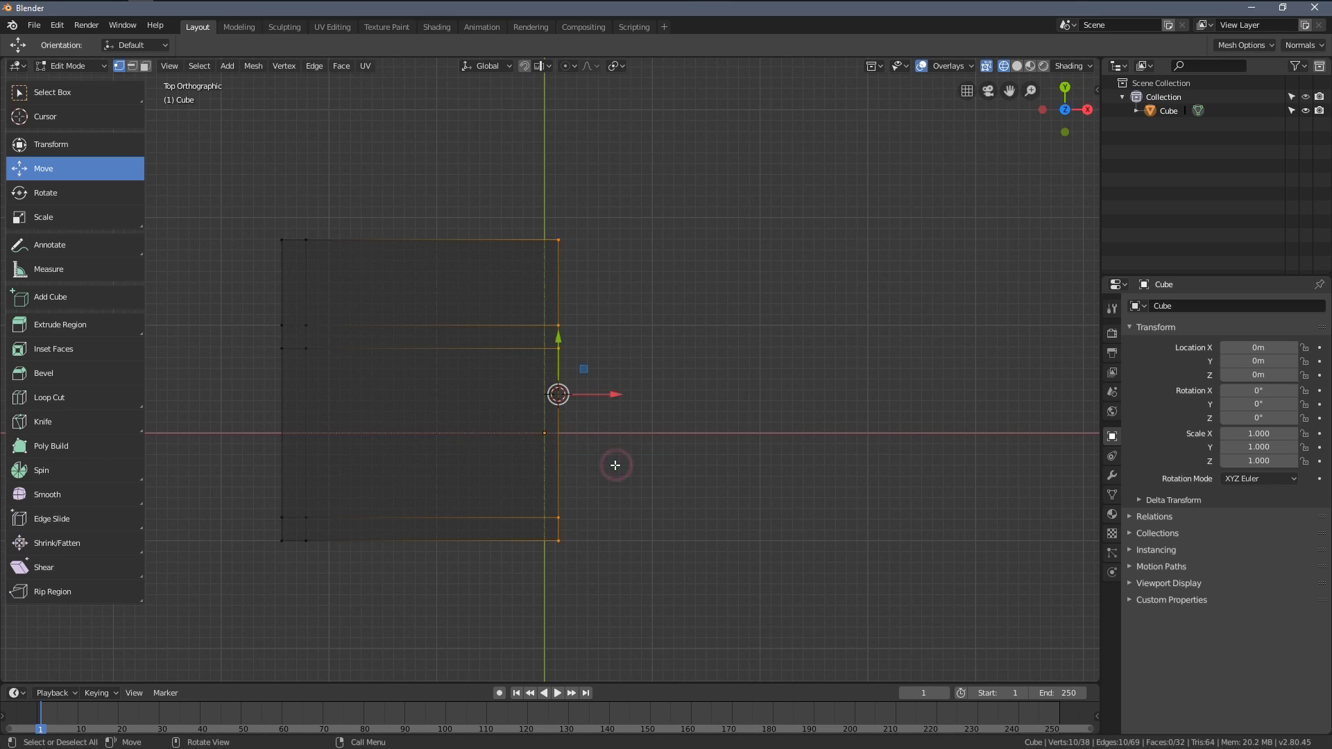
click(618, 67)
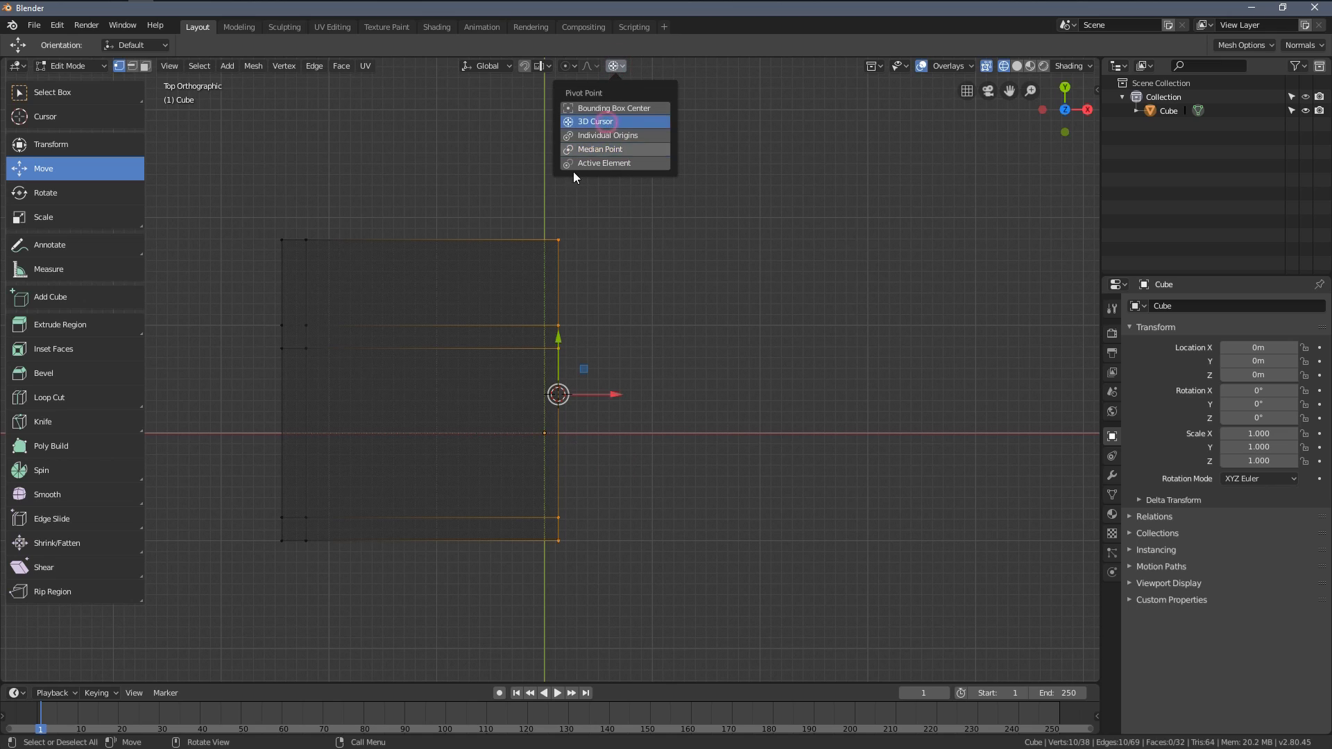
click(606, 122)
Duplicate the whole table half in place and mirror the copy along global X about the 3D cursor
shift+middle_drag(533, 397, 601, 308)
key(a)
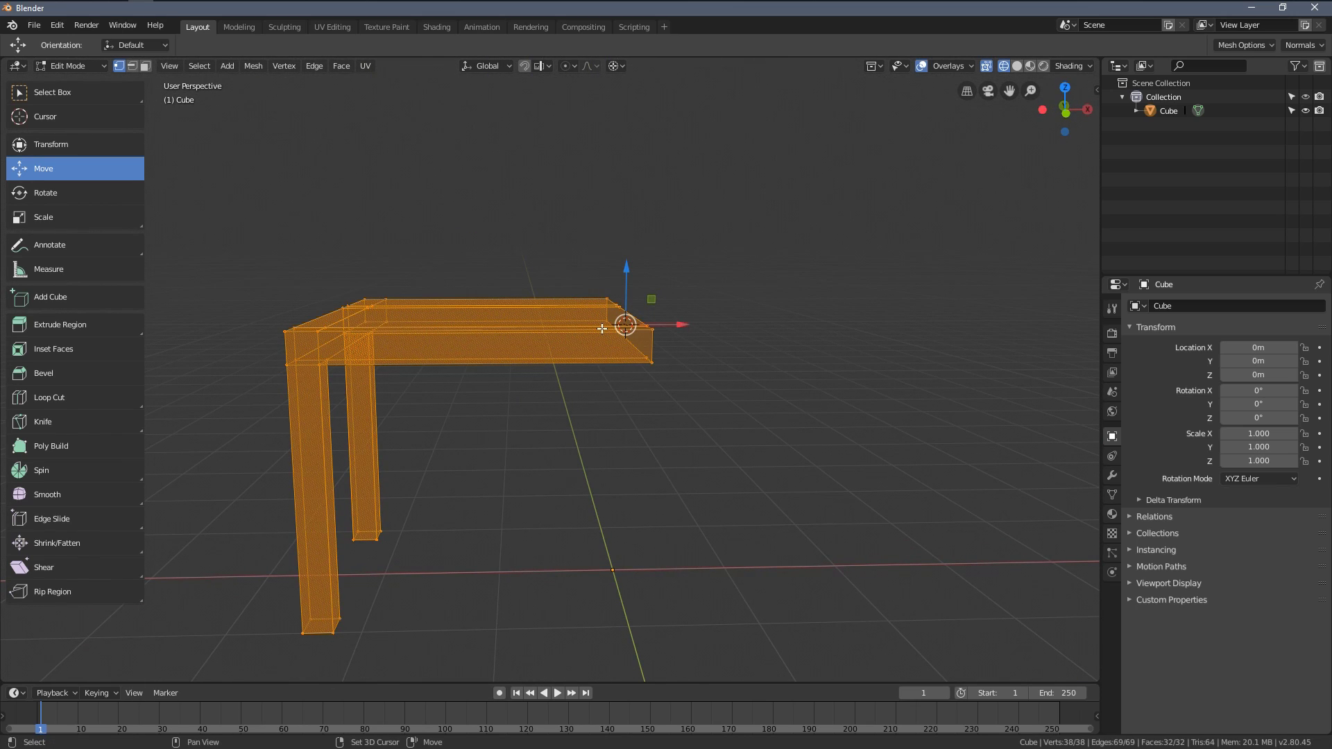
key(shift+d)
click(633, 261)
middle_drag(633, 261, 702, 318)
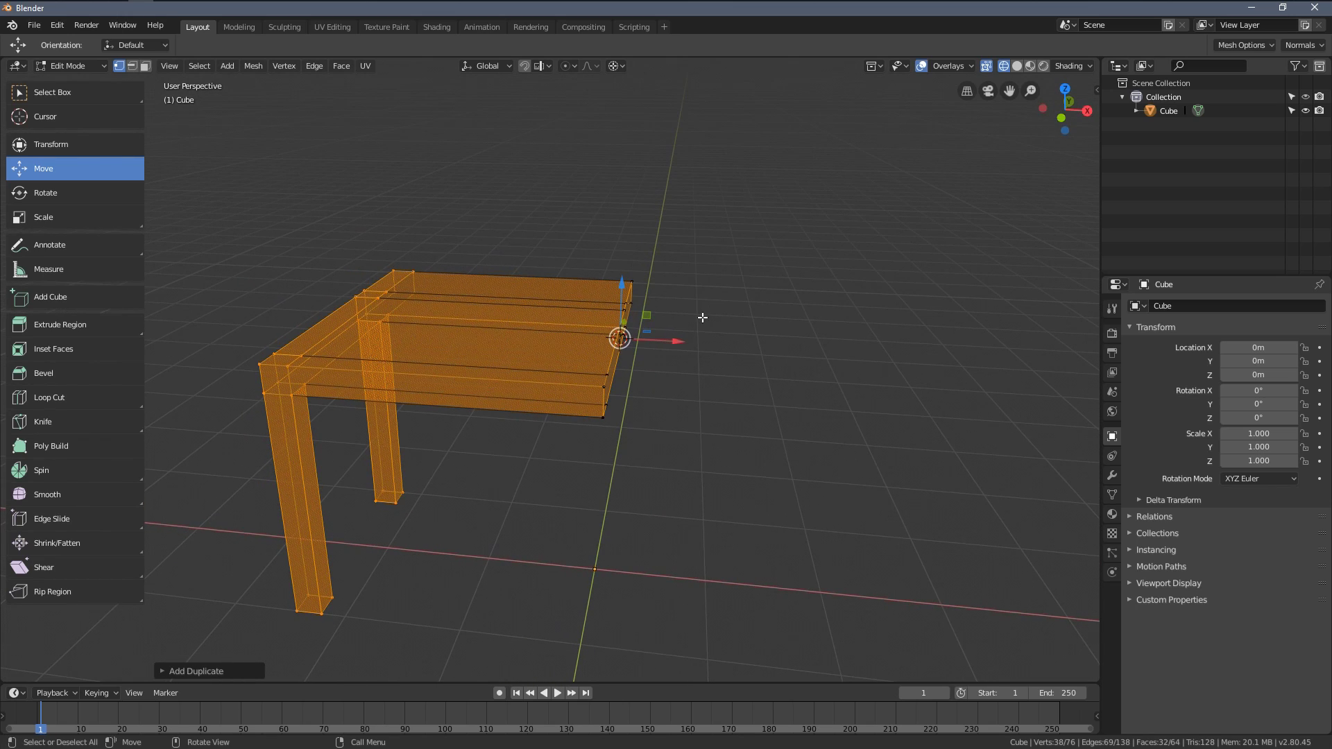
key(ctrl+m)
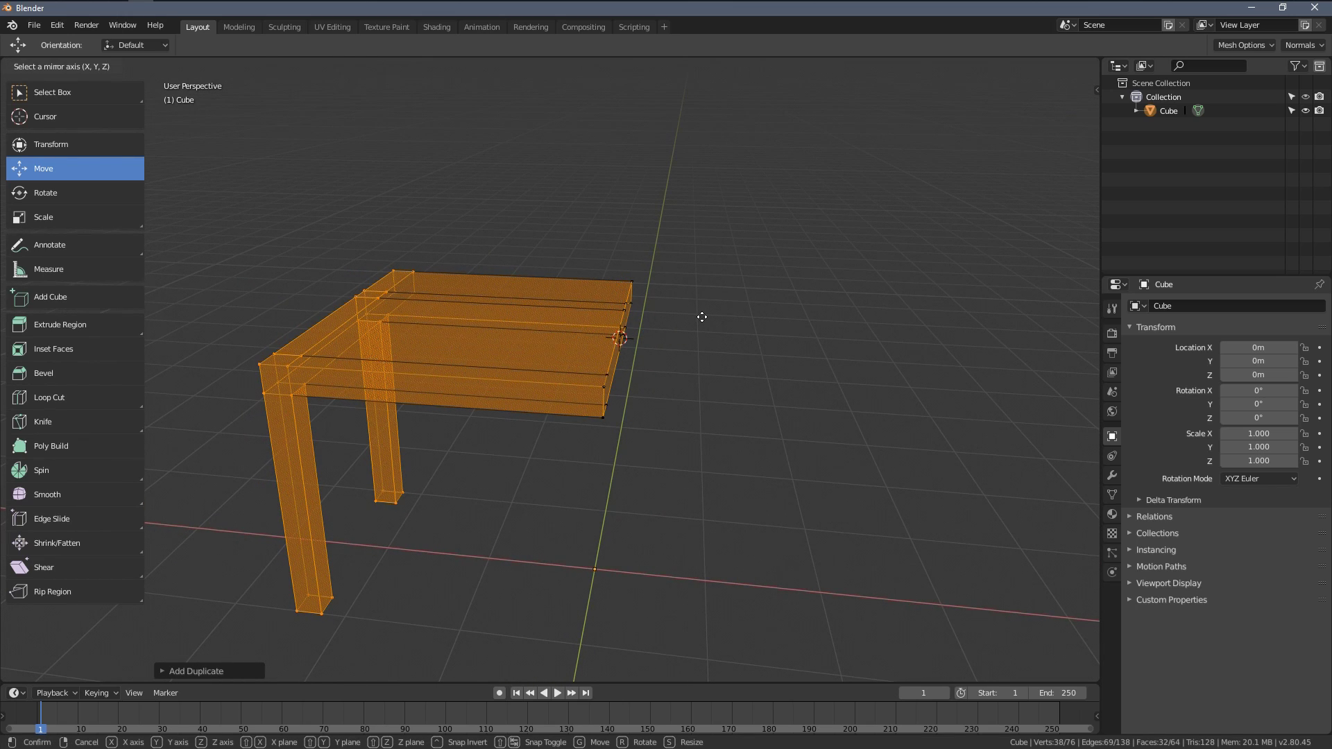
key(x)
click(702, 317)
Switch to solid shading and deselect the whole mesh
key(z)
click(748, 318)
mouse_move(748, 318)
middle_down()
mouse_move(714, 349)
mouse_move(624, 374)
mouse_move(506, 298)
mouse_move(675, 294)
mouse_move(634, 261)
mouse_move(693, 375)
mouse_move(634, 393)
middle_up()
key(a)
key(alt+a)
mouse_move(586, 345)
middle_down()
mouse_move(581, 329)
mouse_move(591, 340)
middle_up()
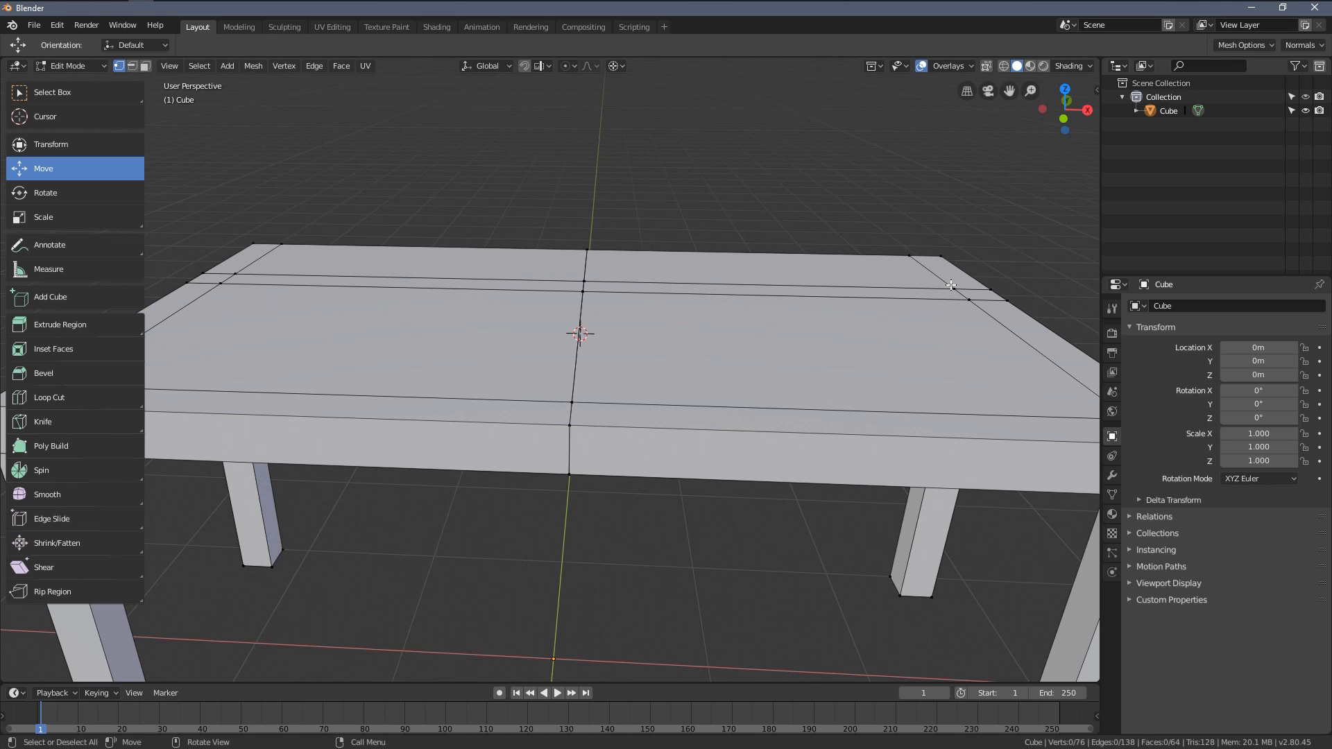
Select the linked geometry of the positive X half, try moving it, and add the other half to the selection
key(l)
middle_drag(888, 330, 813, 324)
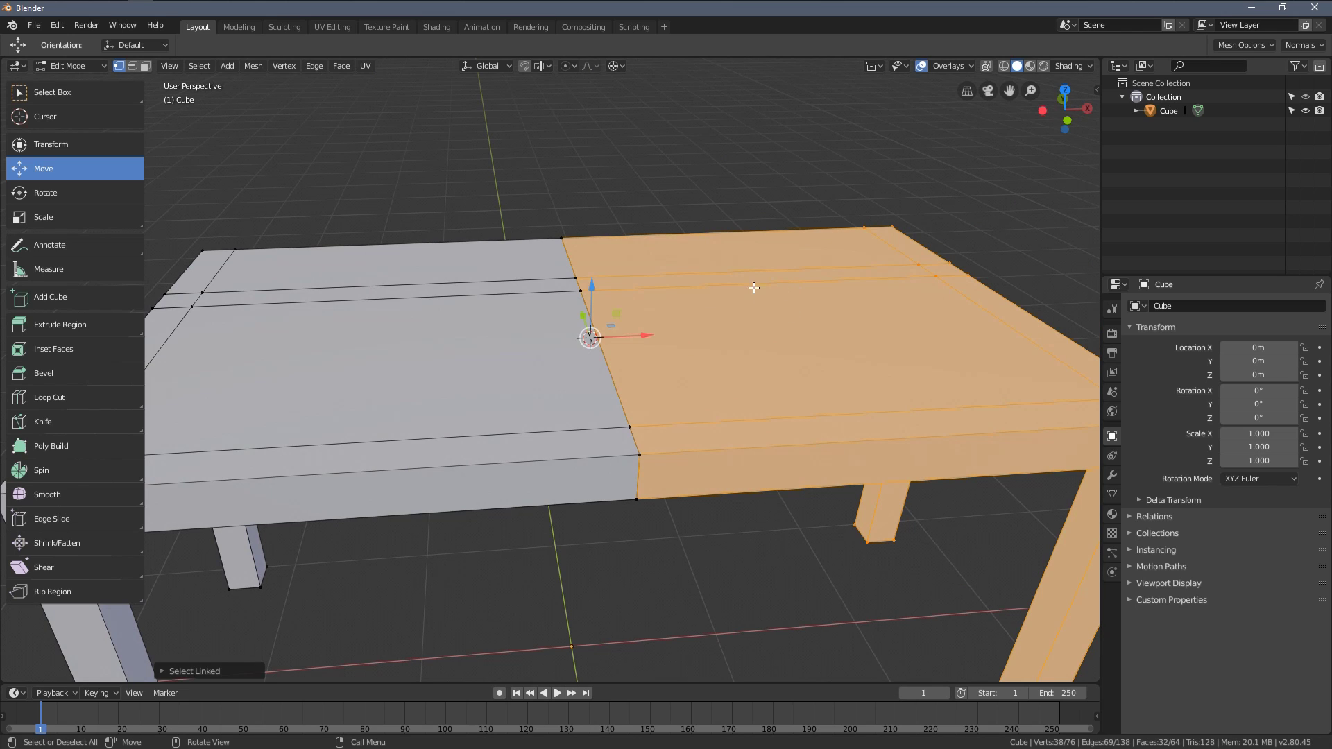
key(g)
right_click(800, 261)
middle_drag(737, 317, 602, 333)
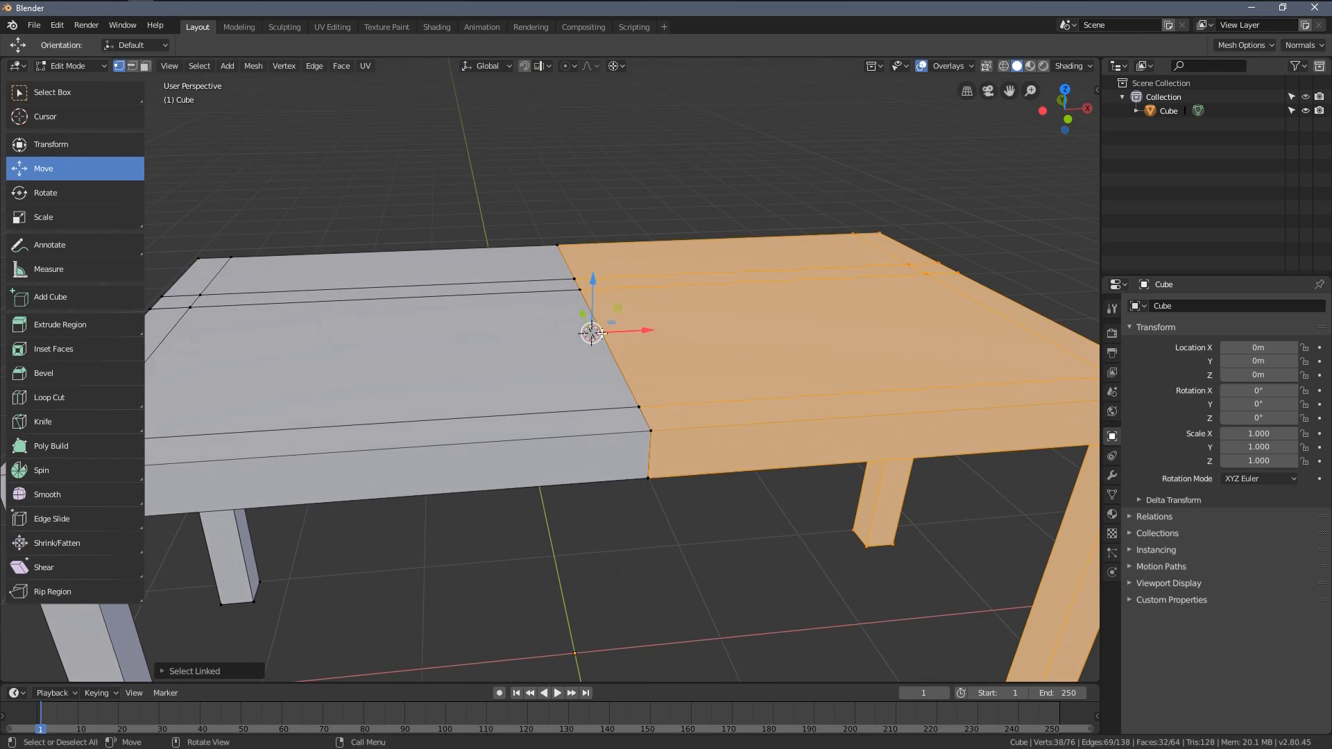
key(l)
middle_drag(625, 408, 608, 265)
scroll(555, 316, up, 5)
scroll(590, 336, down, 6)
mouse_move(531, 462)
middle_down()
mouse_move(553, 414)
mouse_move(564, 431)
mouse_move(485, 479)
mouse_move(435, 448)
mouse_move(541, 463)
mouse_move(538, 447)
middle_up()
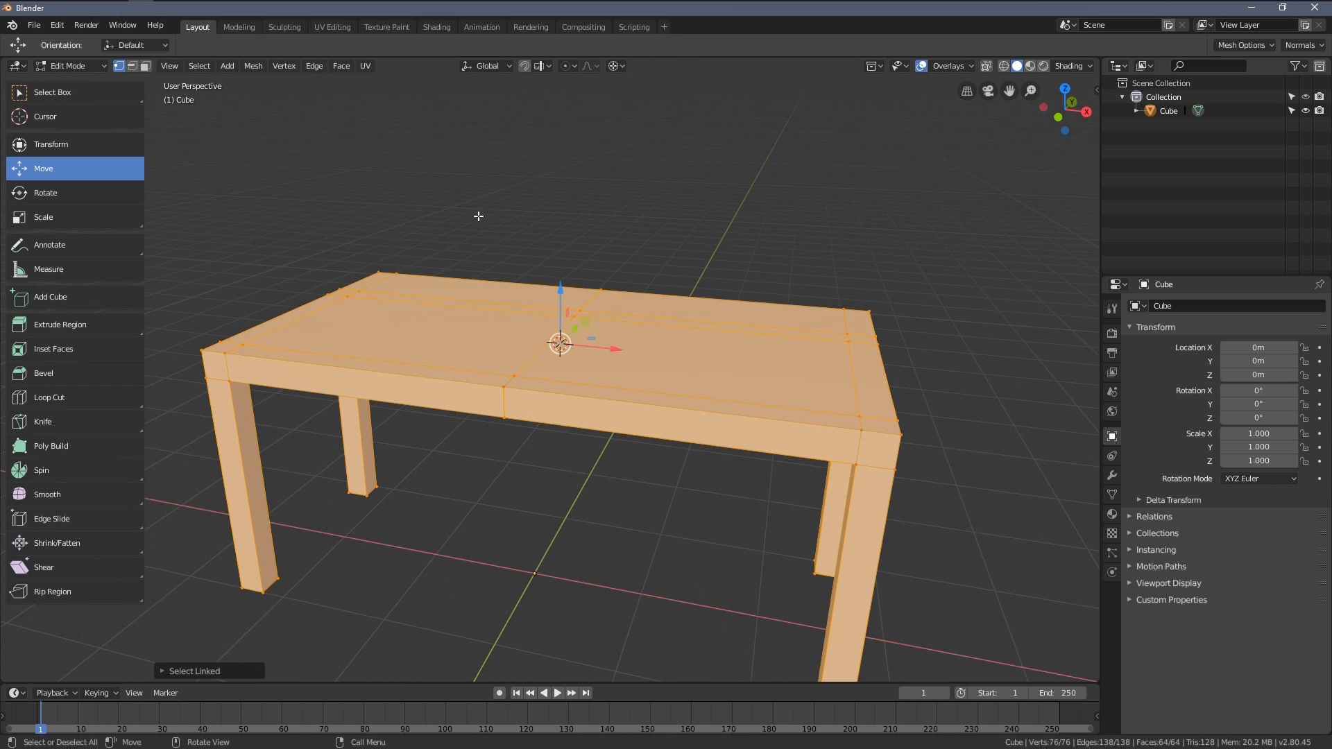
Remove the double vertices from the whole table, undo the removal and clear the selection
right_click(541, 205)
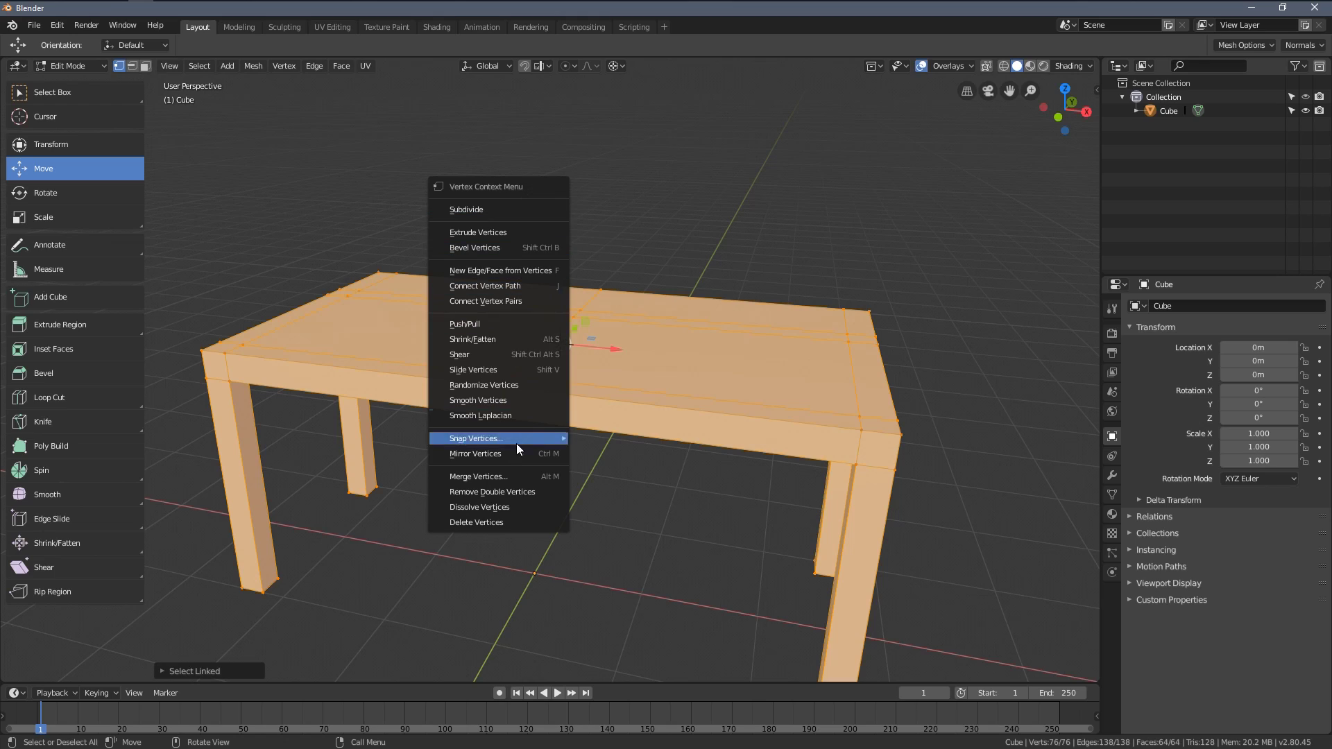
click(497, 494)
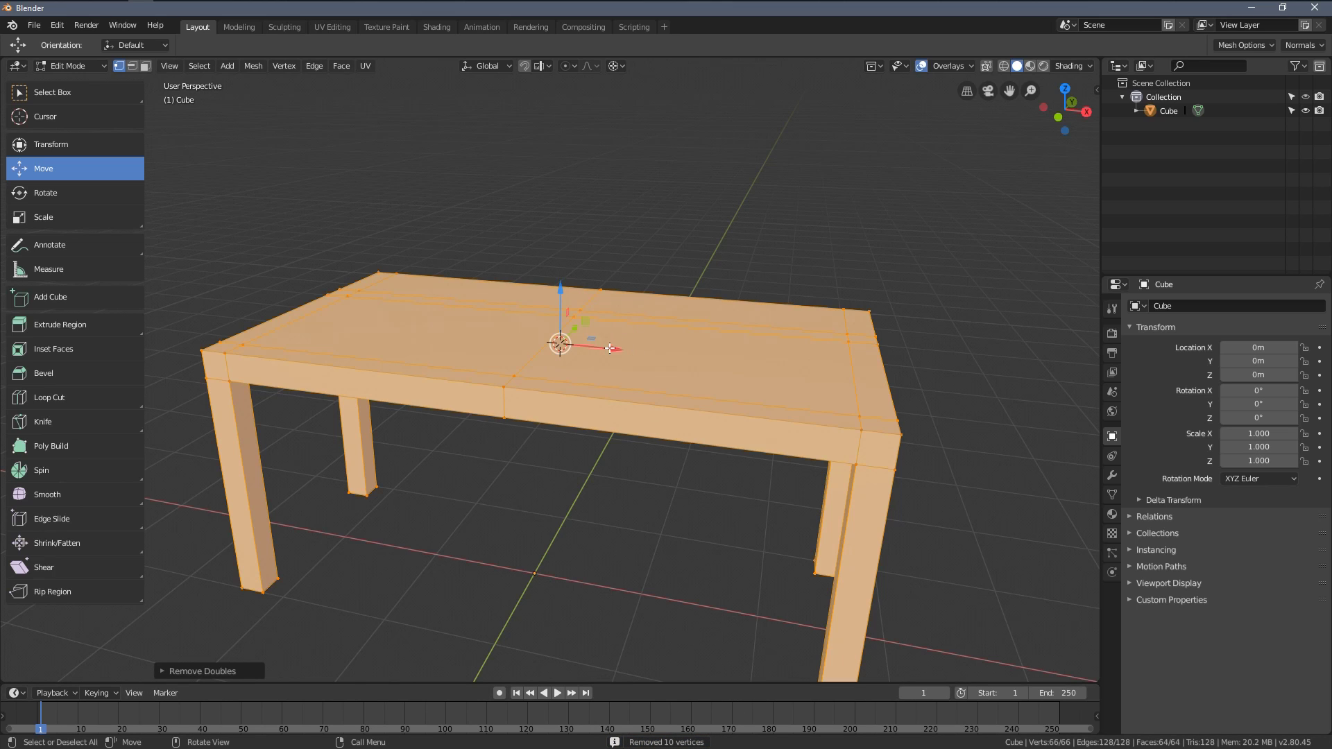
scroll(550, 392, up, 3)
middle_drag(556, 349, 643, 381)
key(ctrl+z)
key(ctrl+z)
middle_drag(763, 381, 727, 389)
key(a)
key(alt+a)
Select a single vertex on the middle seam in wireframe shading and return to solid shading
key(z)
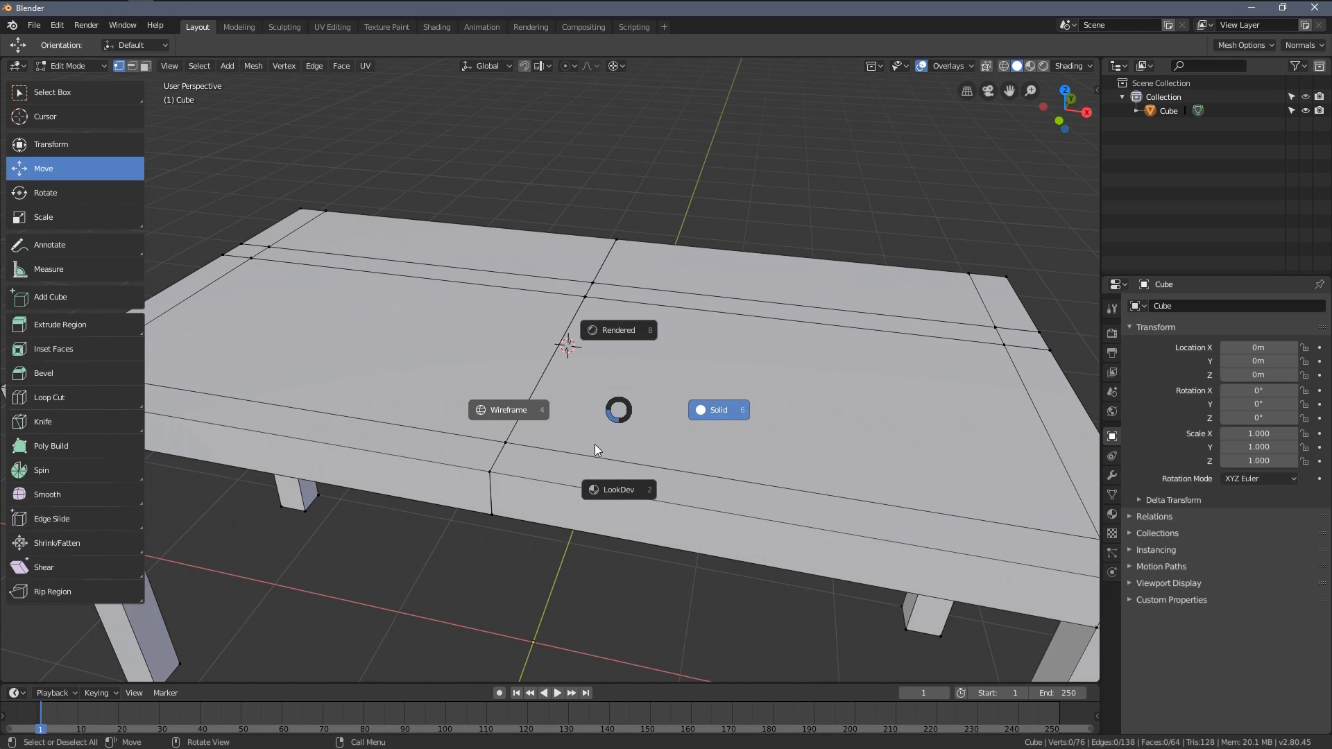
click(561, 406)
scroll(478, 423, up, 2)
middle_drag(560, 406, 434, 497)
scroll(472, 444, up, 2)
click(525, 387)
key(z)
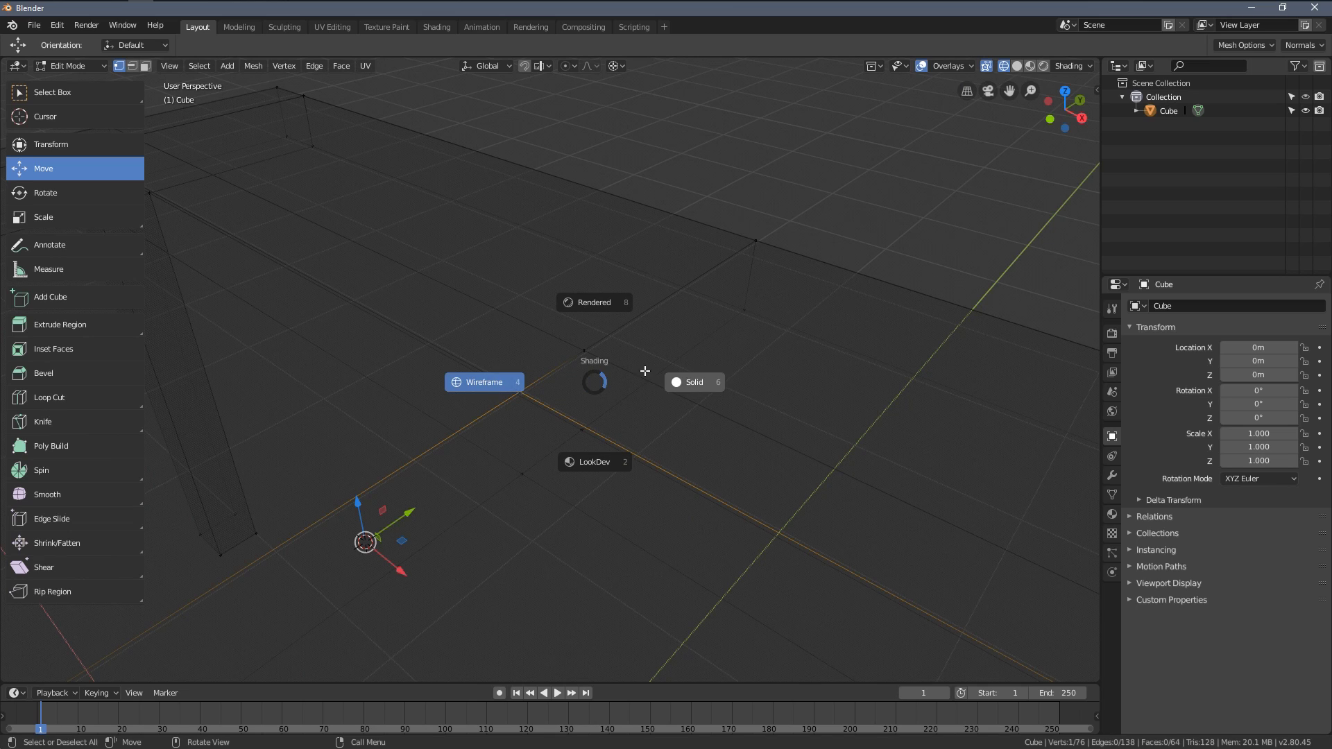
click(604, 380)
Select a negative X half vertex where a lengthwise edge meets the middle seam, and switch to wireframe shading
shift+click(545, 394)
mouse_move(545, 393)
middle_down()
mouse_move(636, 378)
mouse_move(490, 321)
mouse_move(425, 276)
mouse_move(410, 313)
middle_up()
click(426, 275)
key(z)
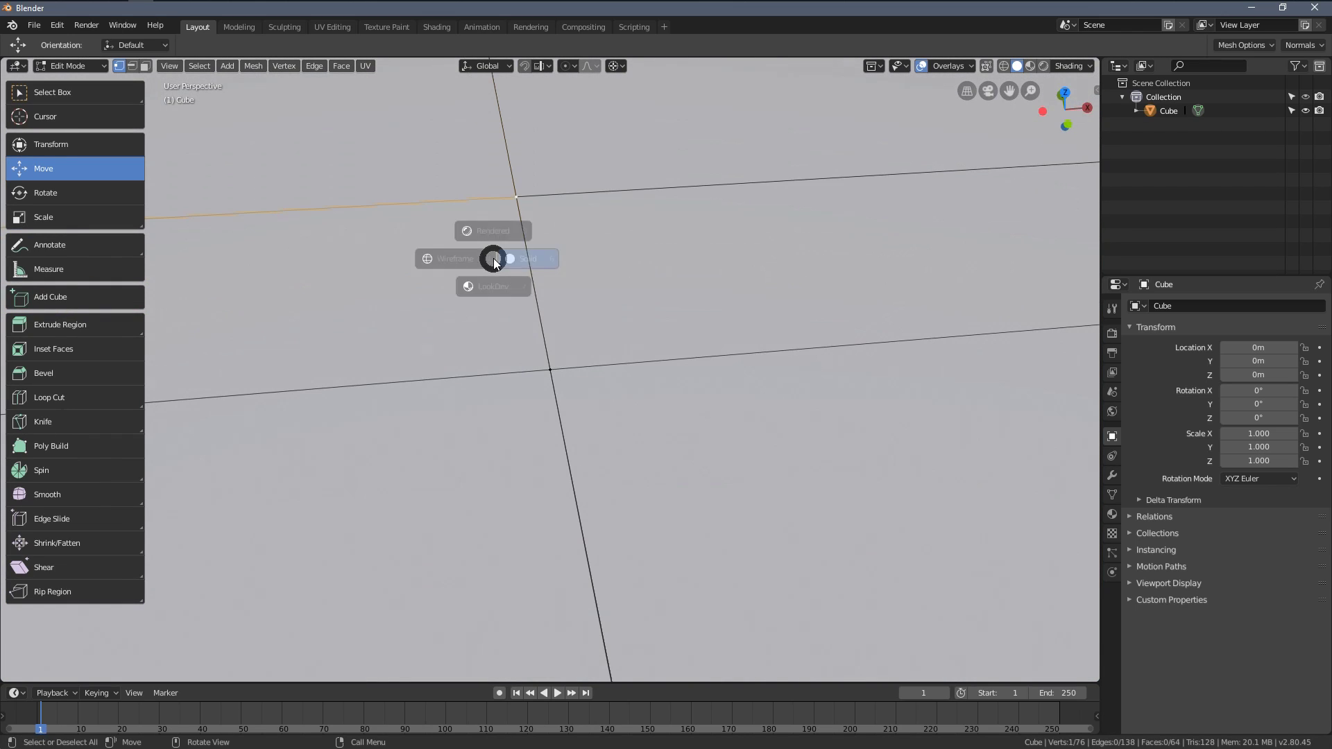
click(440, 258)
shift+middle_drag(523, 258, 538, 368)
scroll(545, 318, down, 8)
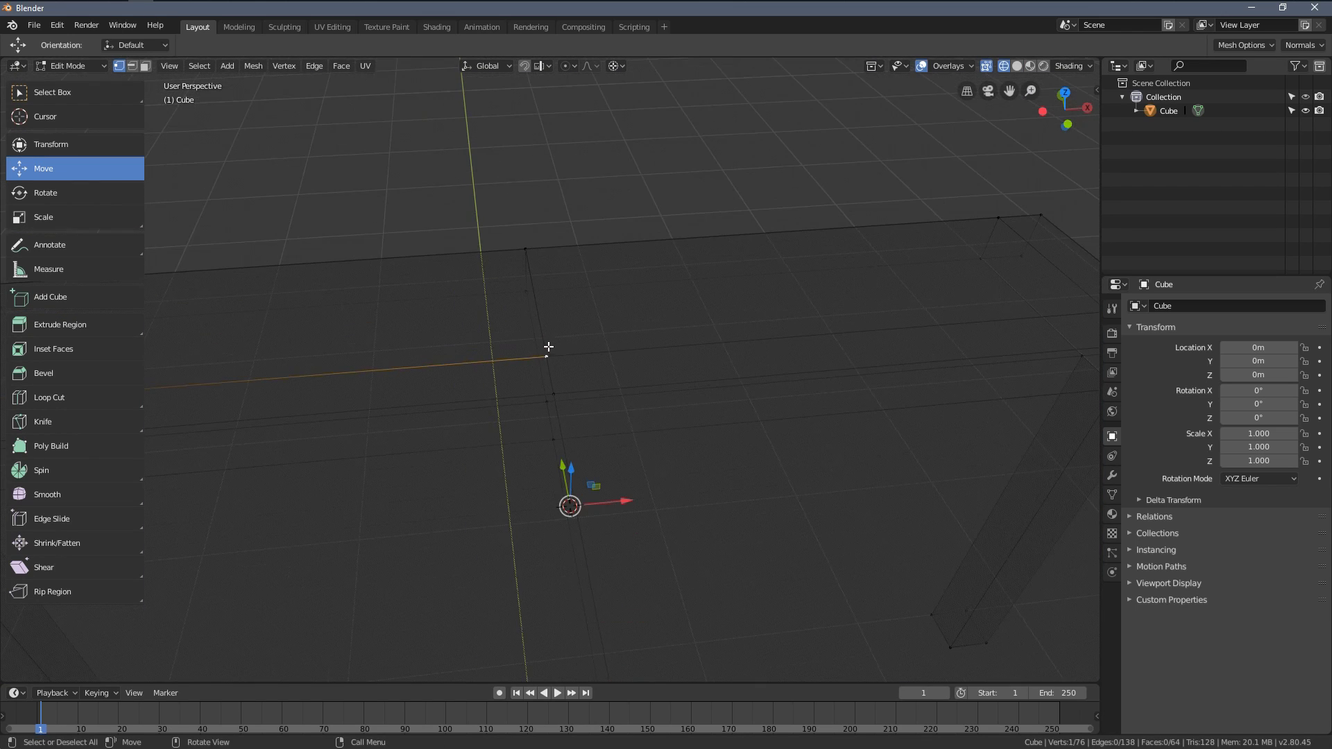
scroll(551, 358, down, 2)
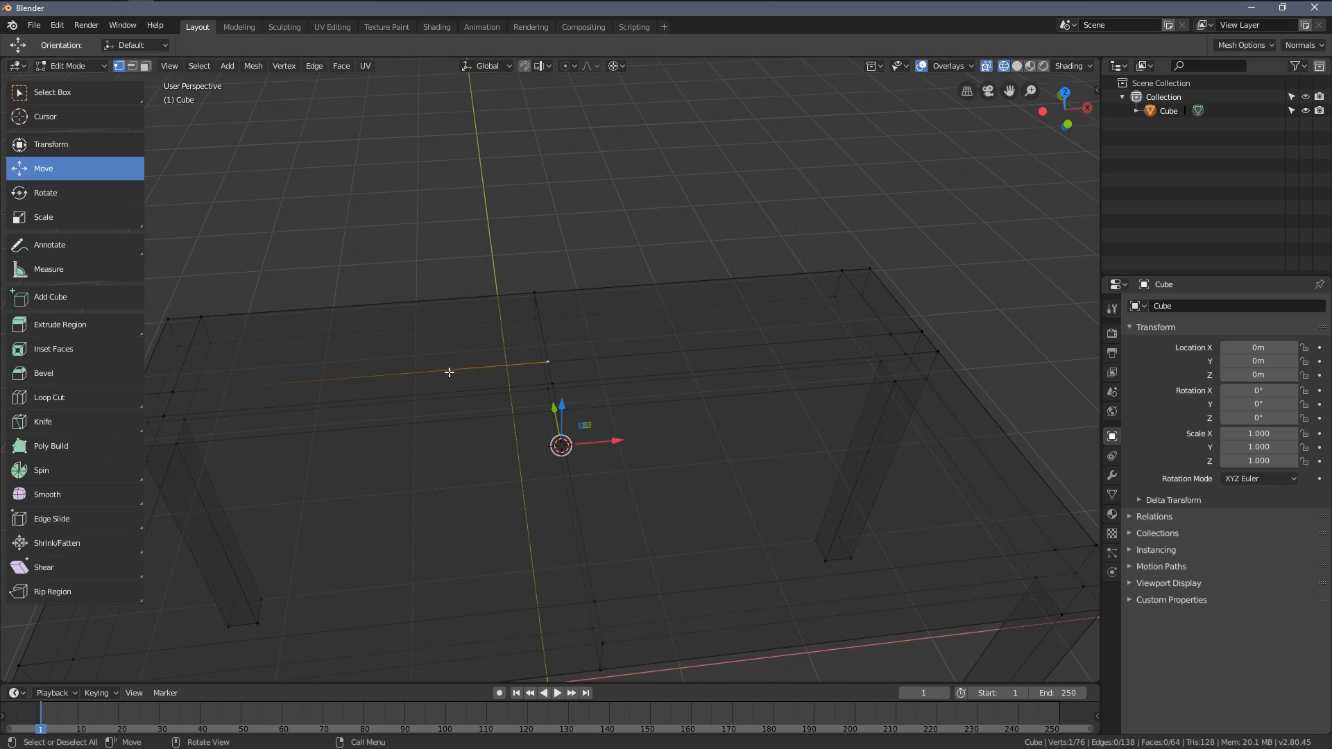
Try moving the selected seam vertex in wireframe, switch to solid shading, and try moving it again
scroll(538, 354, up, 4)
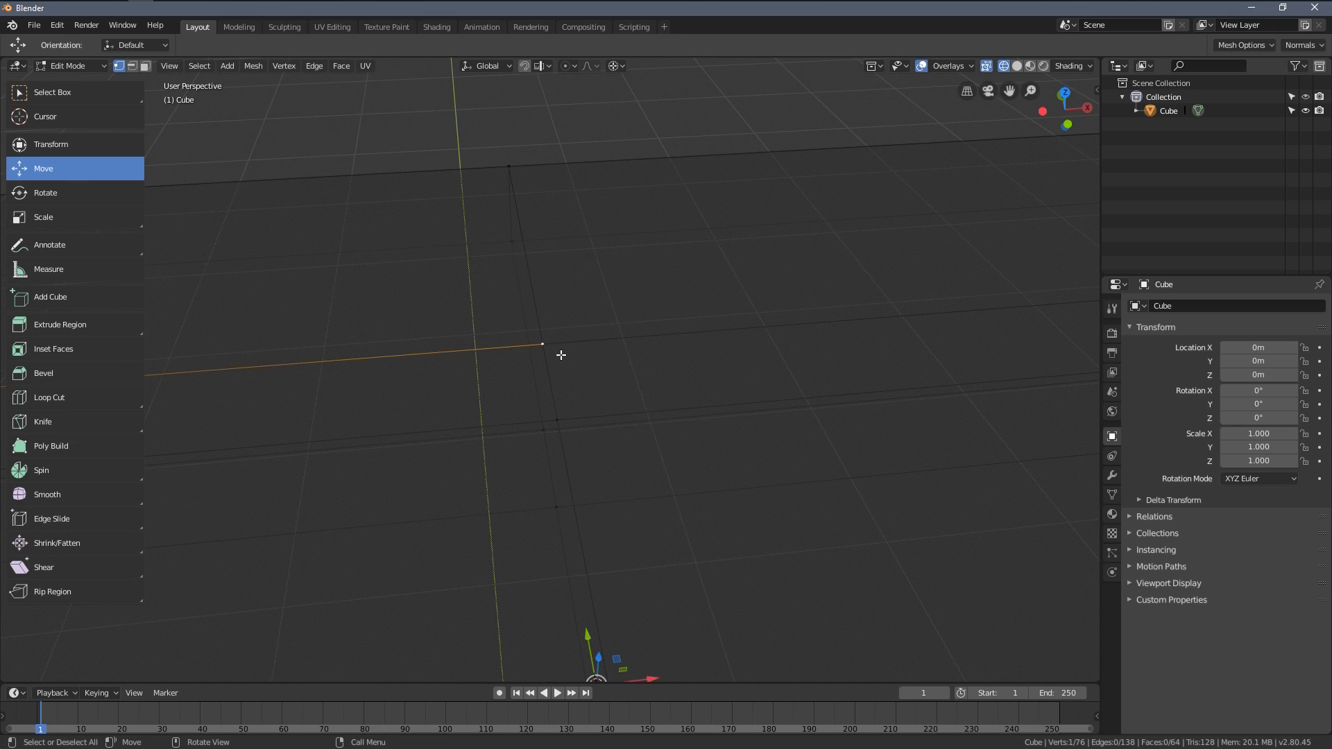
key(g)
right_click(520, 351)
key(z)
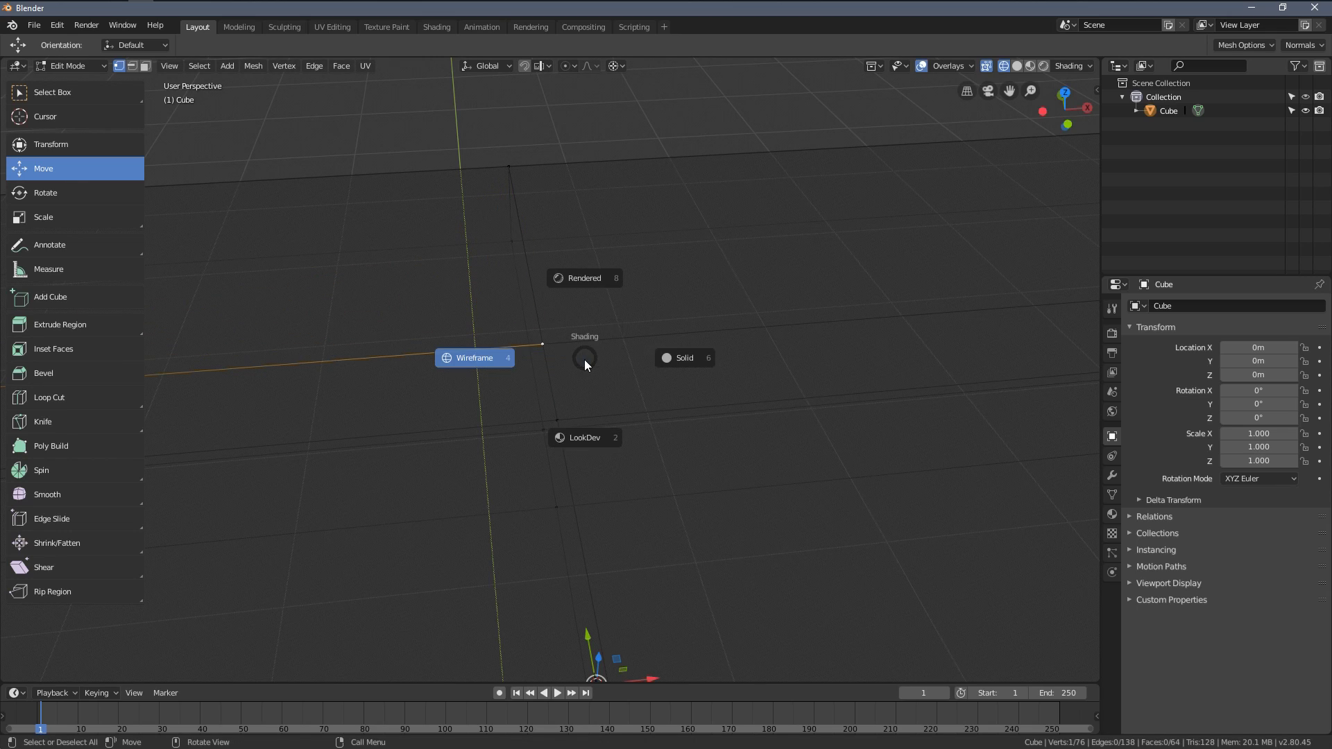
click(649, 366)
middle_drag(650, 365, 583, 354)
key(g)
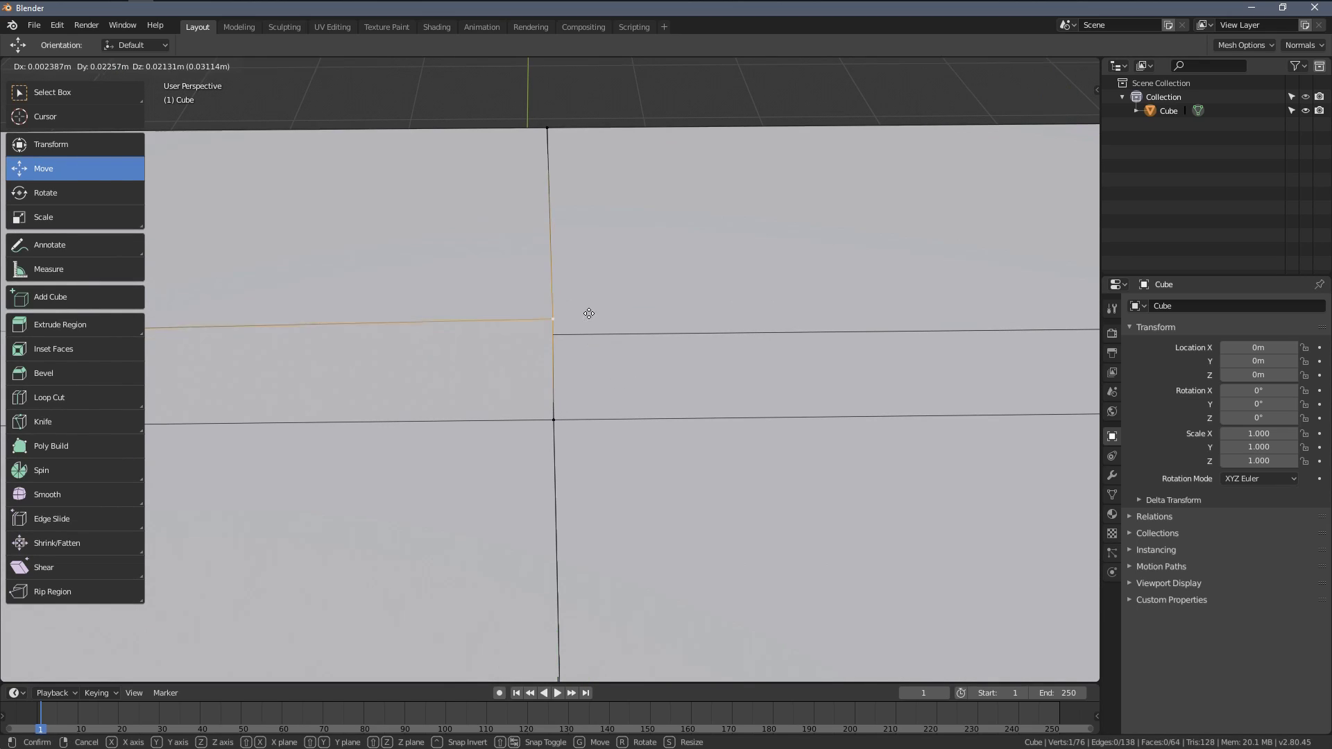
key(Escape)
Try moving a seam vertex on the tabletop's underside edge away from its double, and clear the selection
middle_drag(515, 324, 610, 420)
middle_drag(672, 526, 693, 446)
key(g)
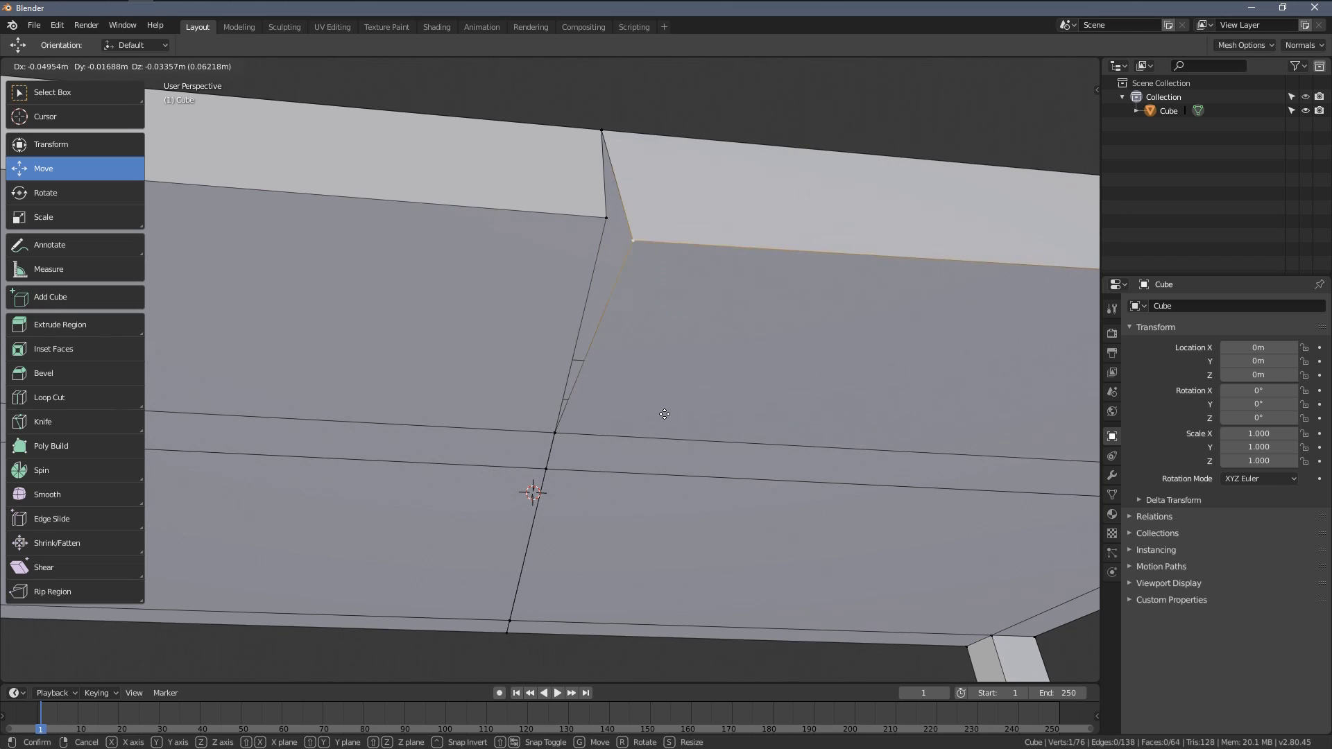
right_click(657, 398)
scroll(656, 398, down, 7)
middle_drag(652, 399, 604, 410)
scroll(575, 382, up, 6)
click(595, 429)
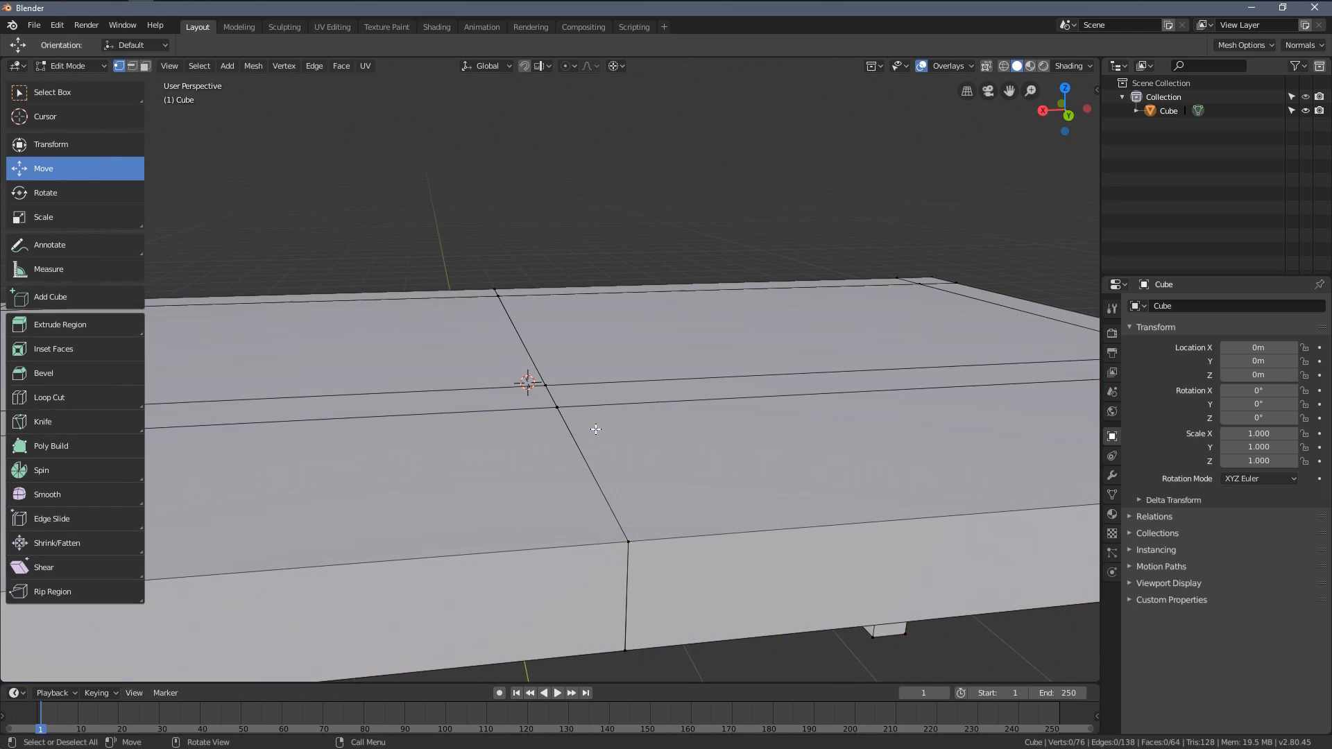
Select the whole table mesh and remove its double vertices
scroll(519, 333, down, 6)
key(a)
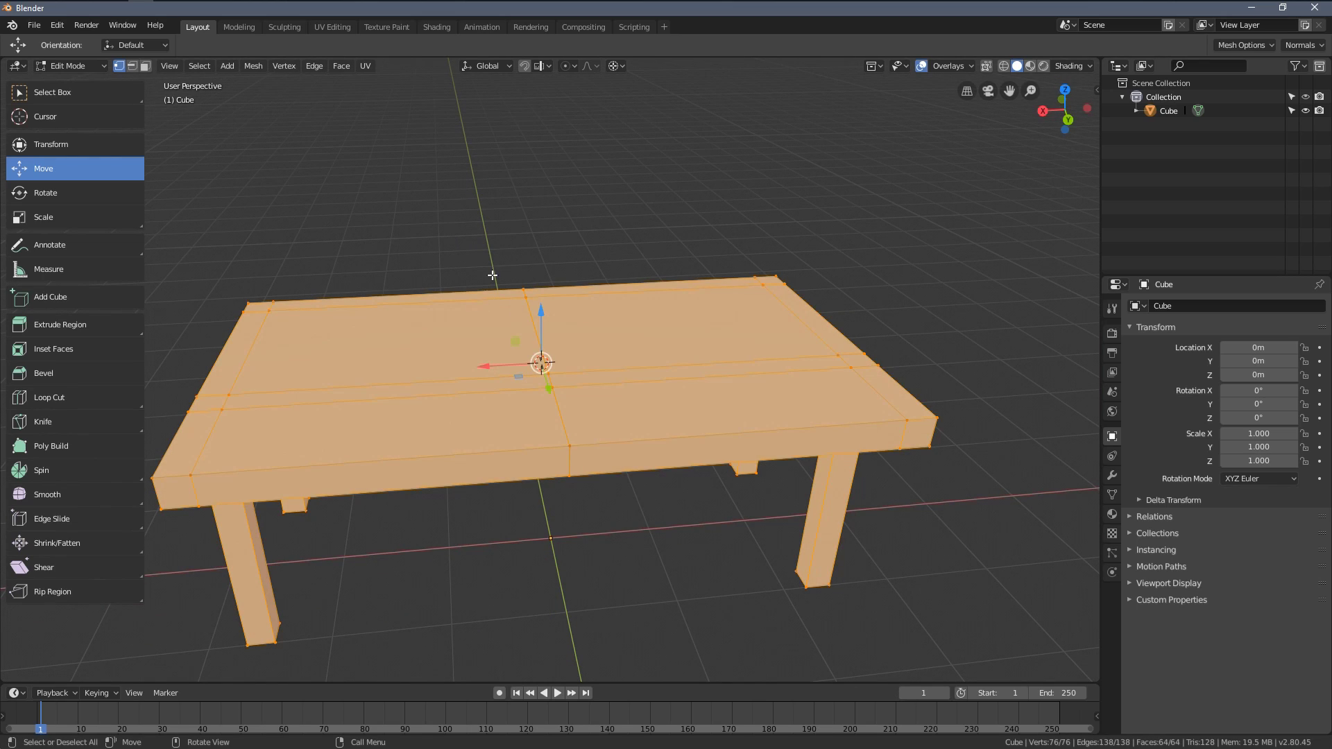
right_click(498, 269)
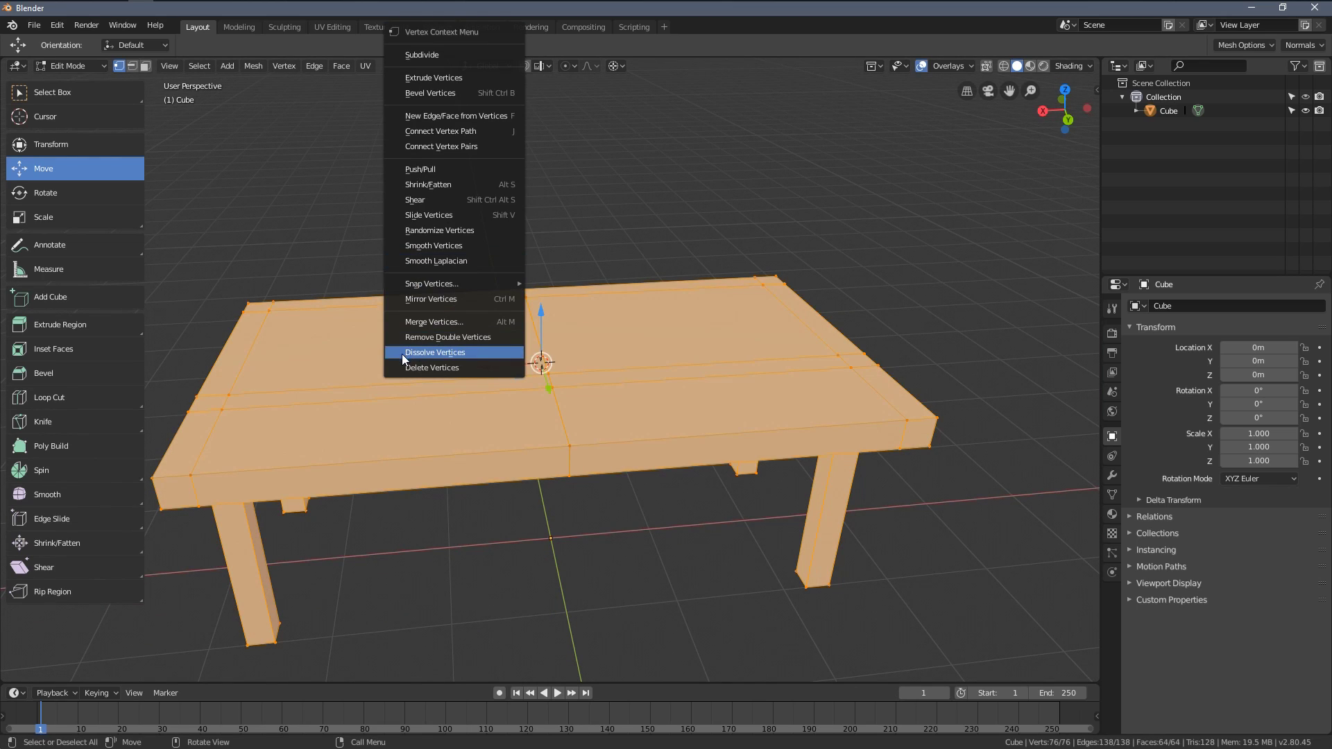
click(458, 339)
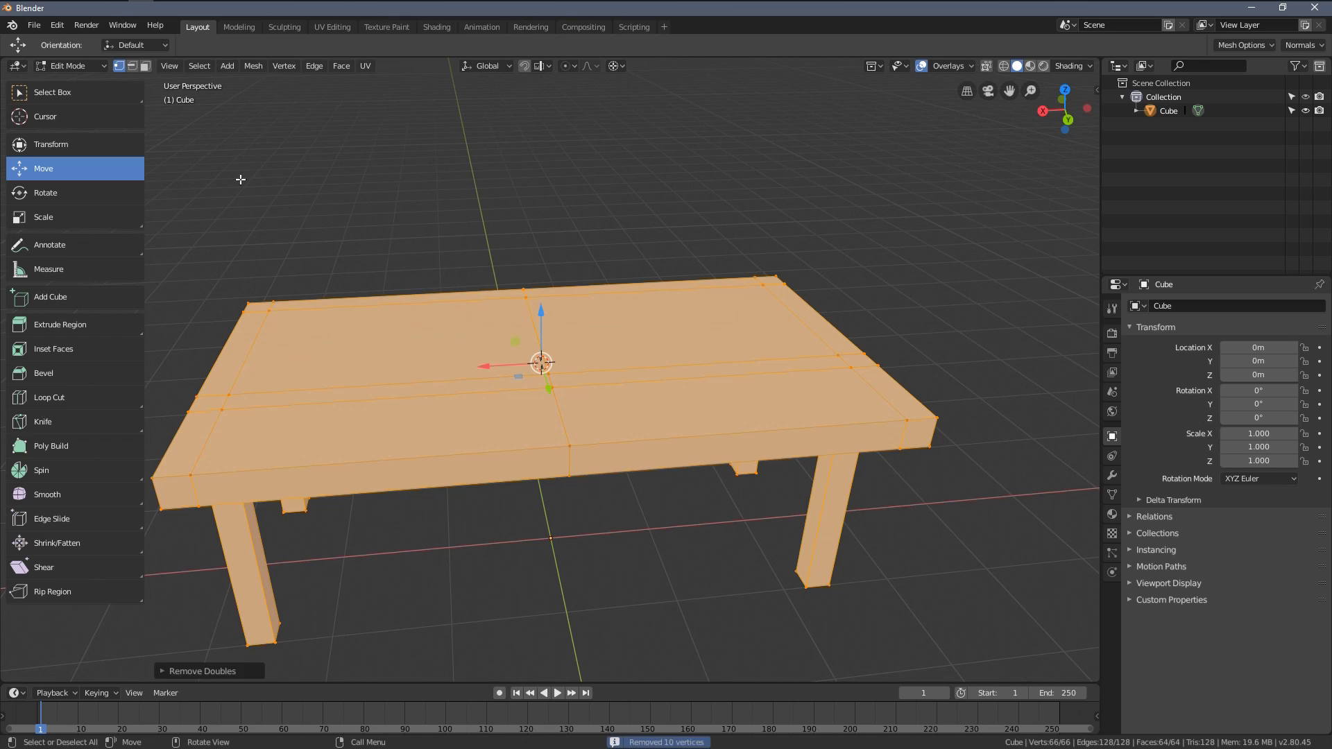
Check the context menus of edge select and face select mode for a Remove Double Vertices command
click(131, 66)
right_click(486, 270)
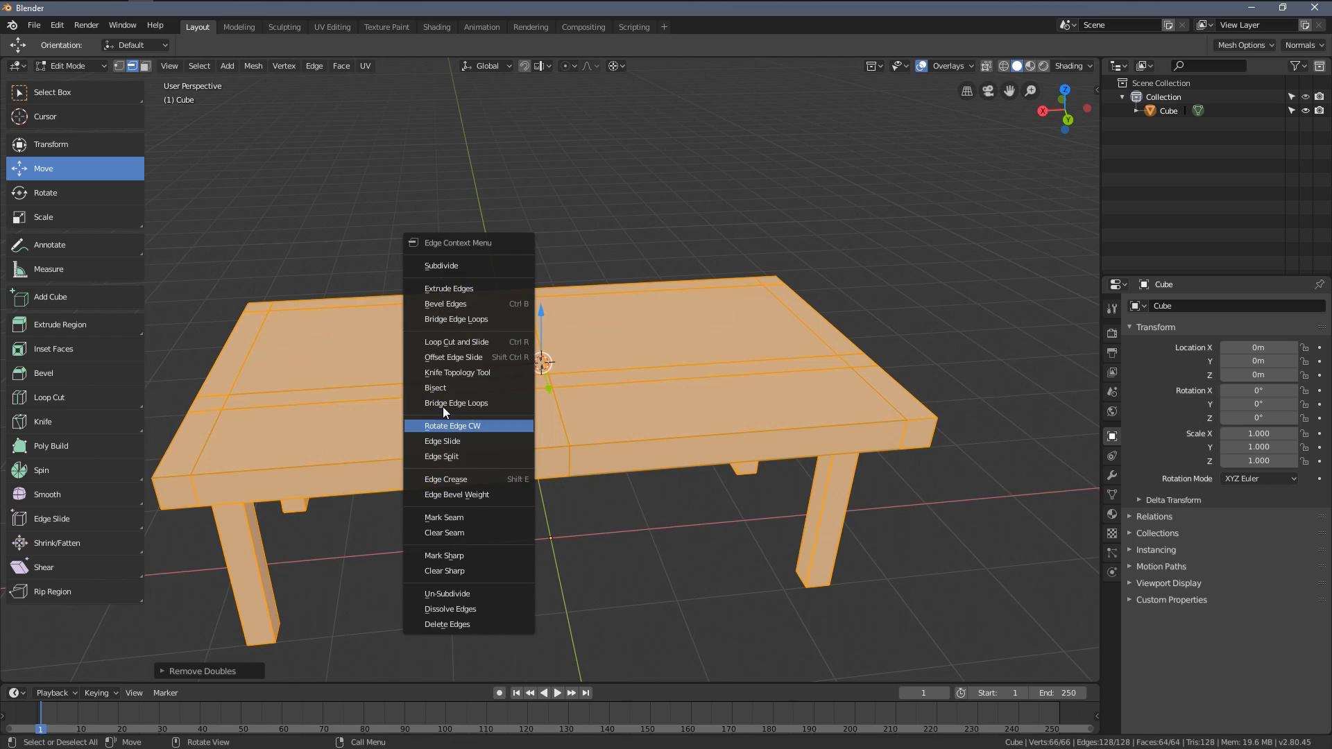
click(144, 66)
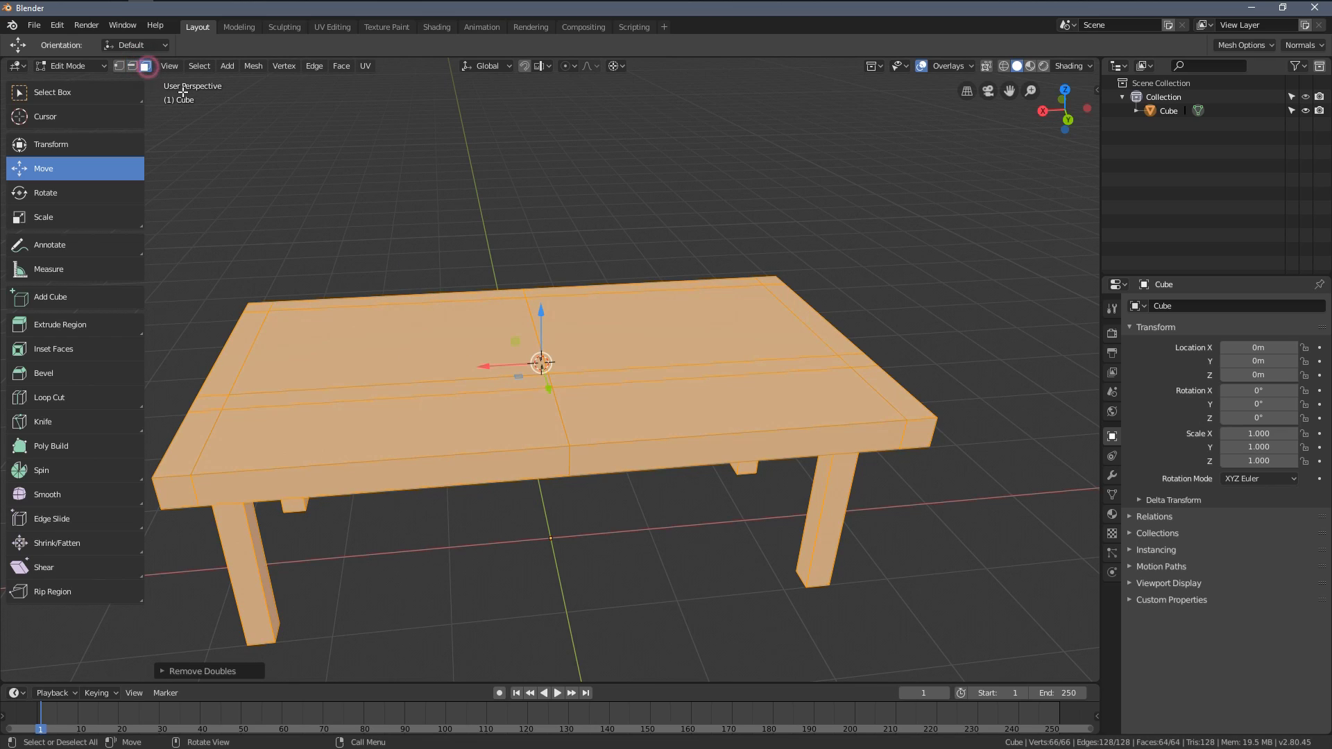
right_click(493, 252)
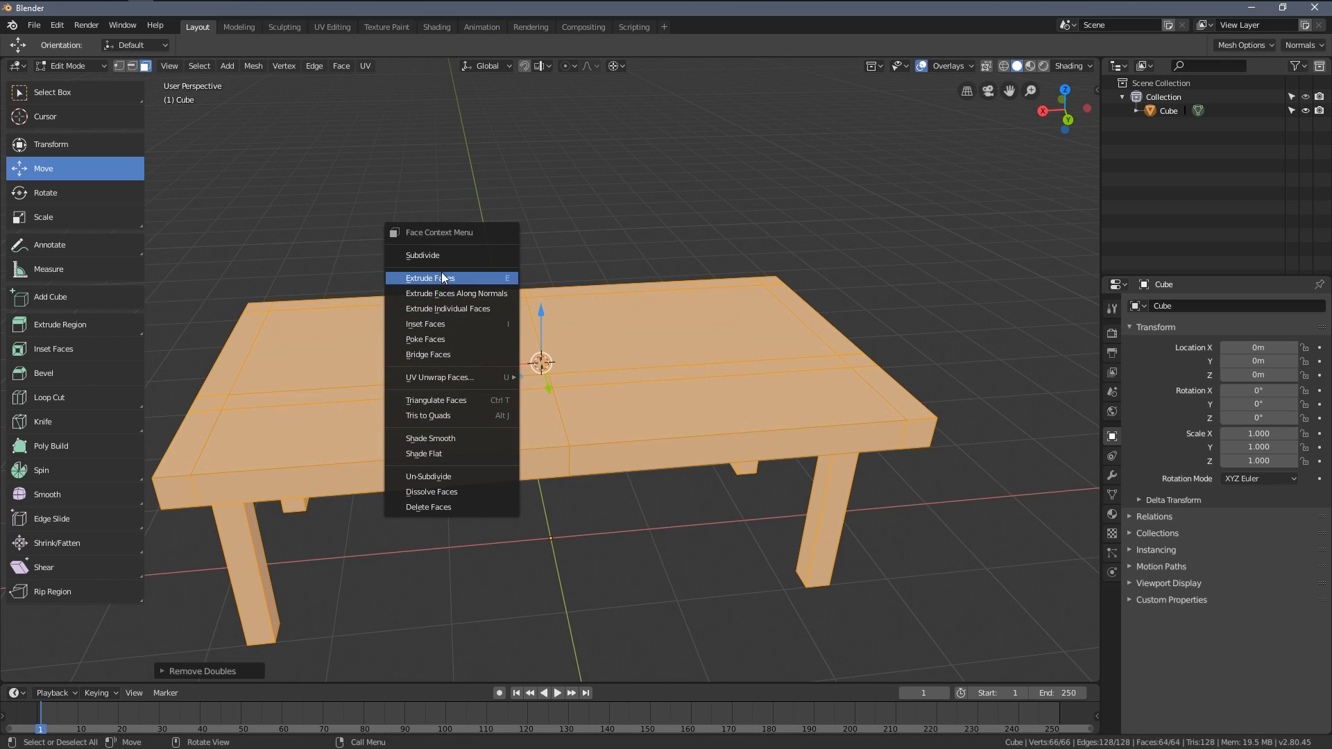
right_click(386, 182)
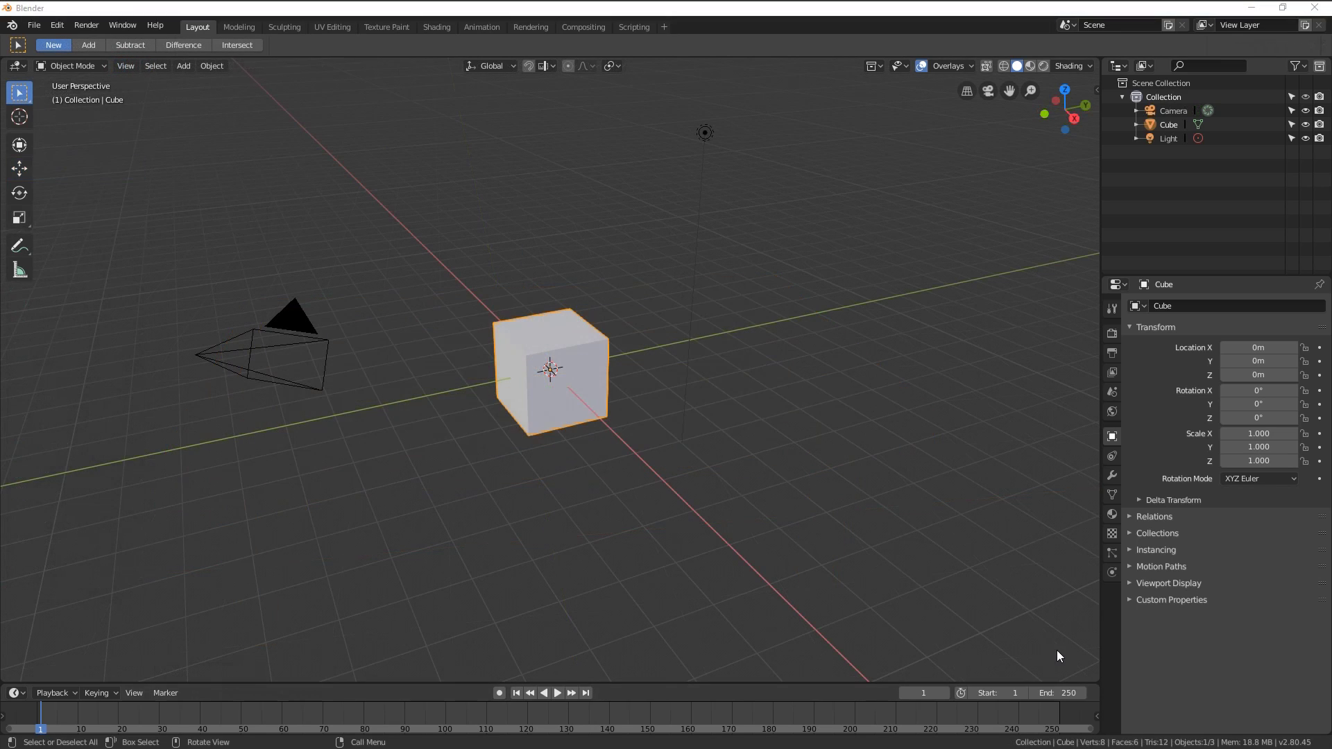
Delete the default camera and light from the new scene
click(1206, 666)
click(320, 328)
key(x)
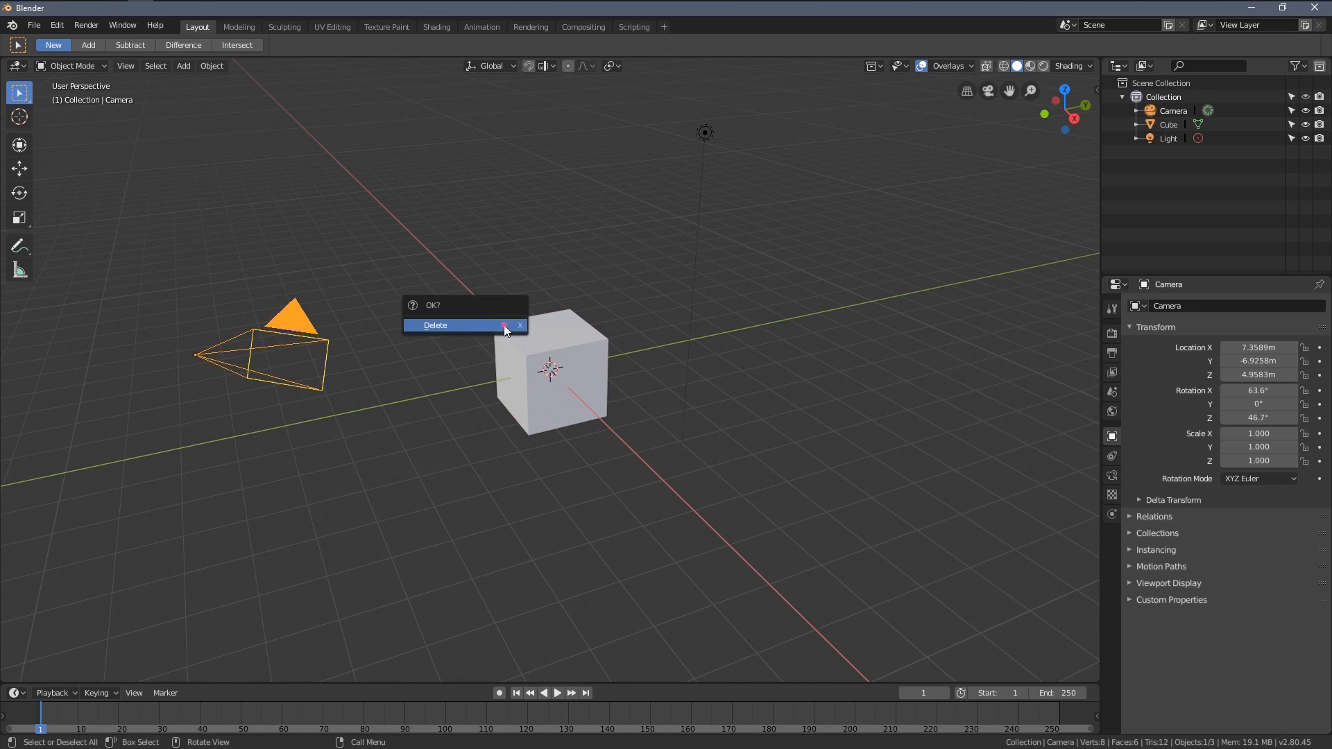
click(504, 325)
click(703, 139)
key(x)
click(699, 135)
Enter edit mode on the cube in wireframe front view and raise its bottom face to flatten it into a slab
middle_drag(689, 152, 585, 347)
scroll(585, 348, up, 2)
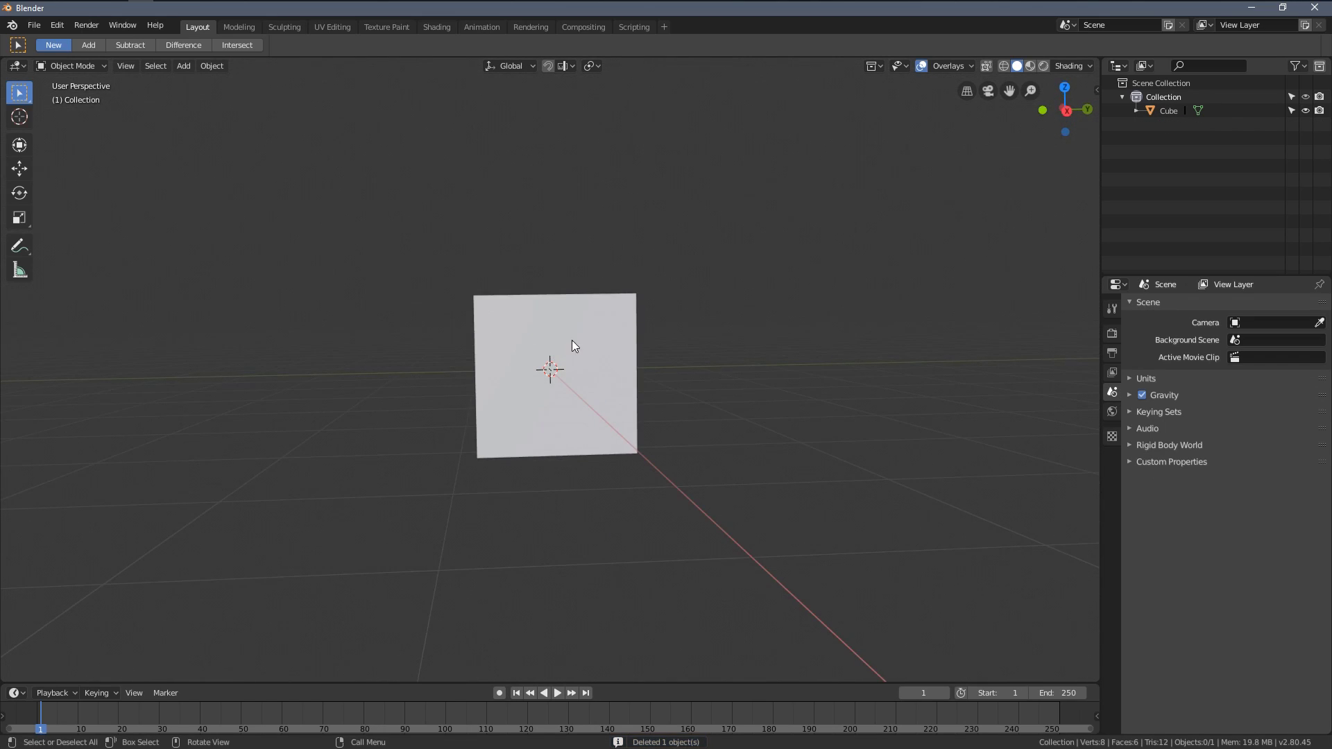
middle_drag(536, 309, 541, 339)
click(594, 343)
key(KP_1)
key(Tab)
key(z)
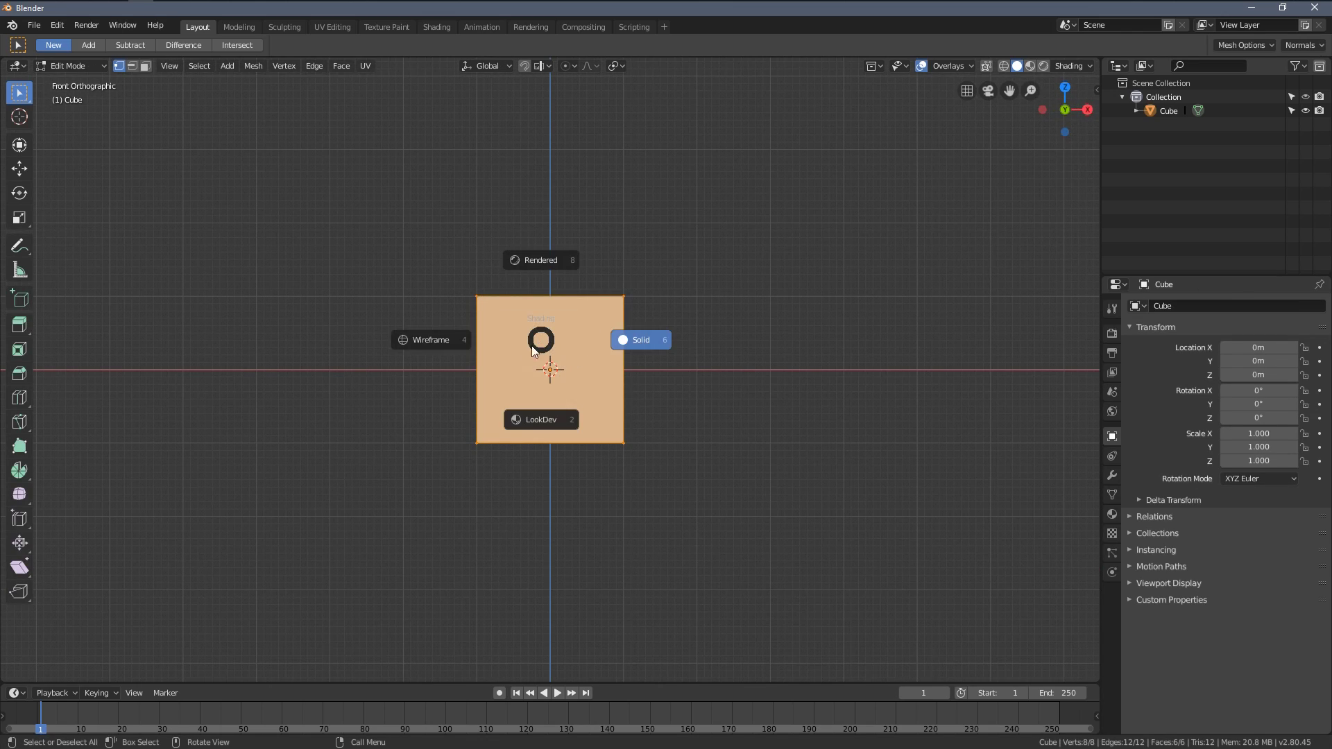
click(448, 362)
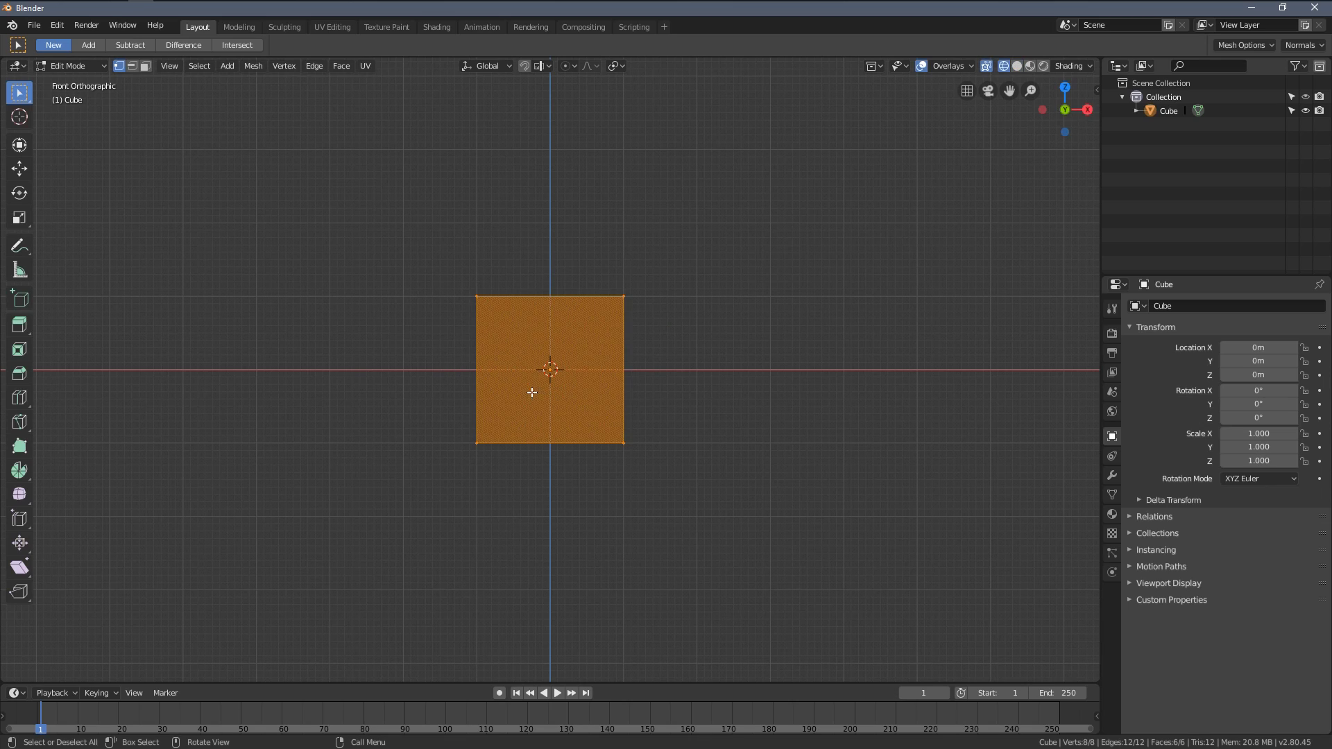
click(546, 445)
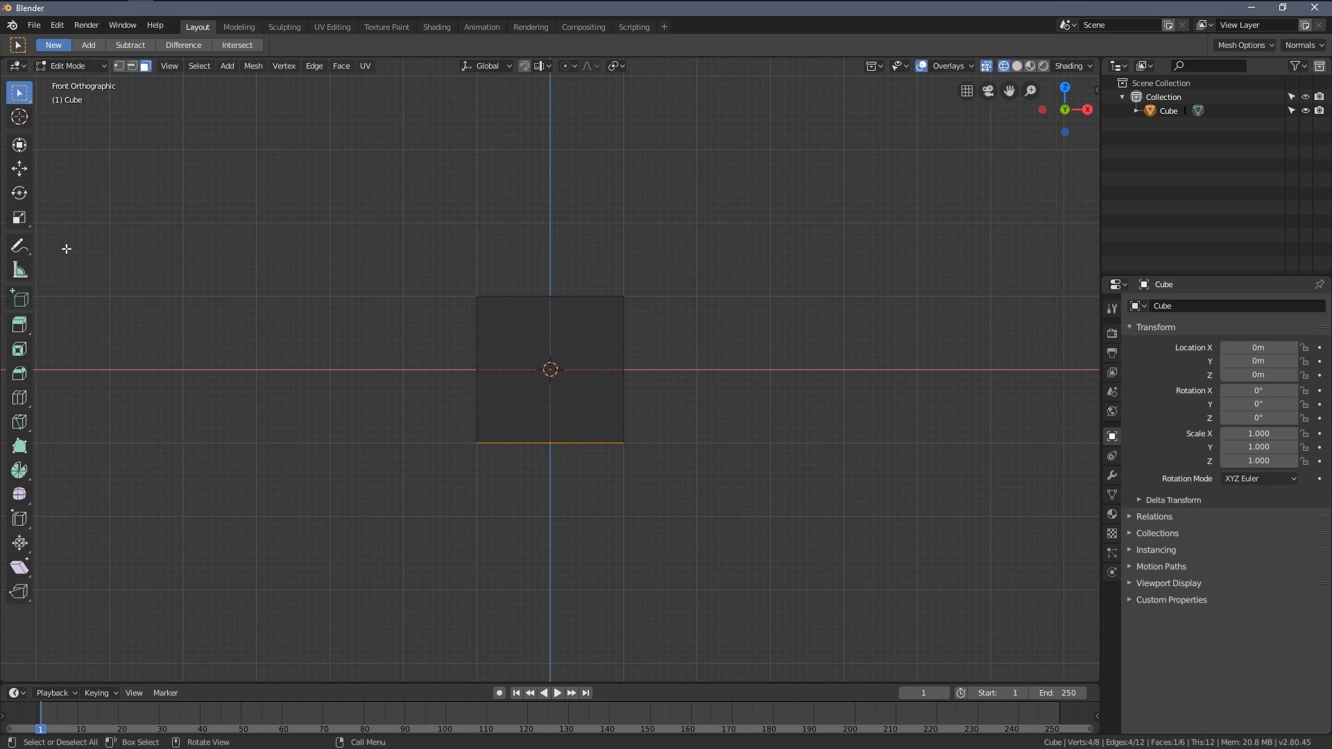
click(19, 168)
drag(548, 392, 548, 268)
In top view, move the slab's negative Y face to the X axis and its positive X face close to the Y axis
key(KP_7)
key(a)
click(559, 453)
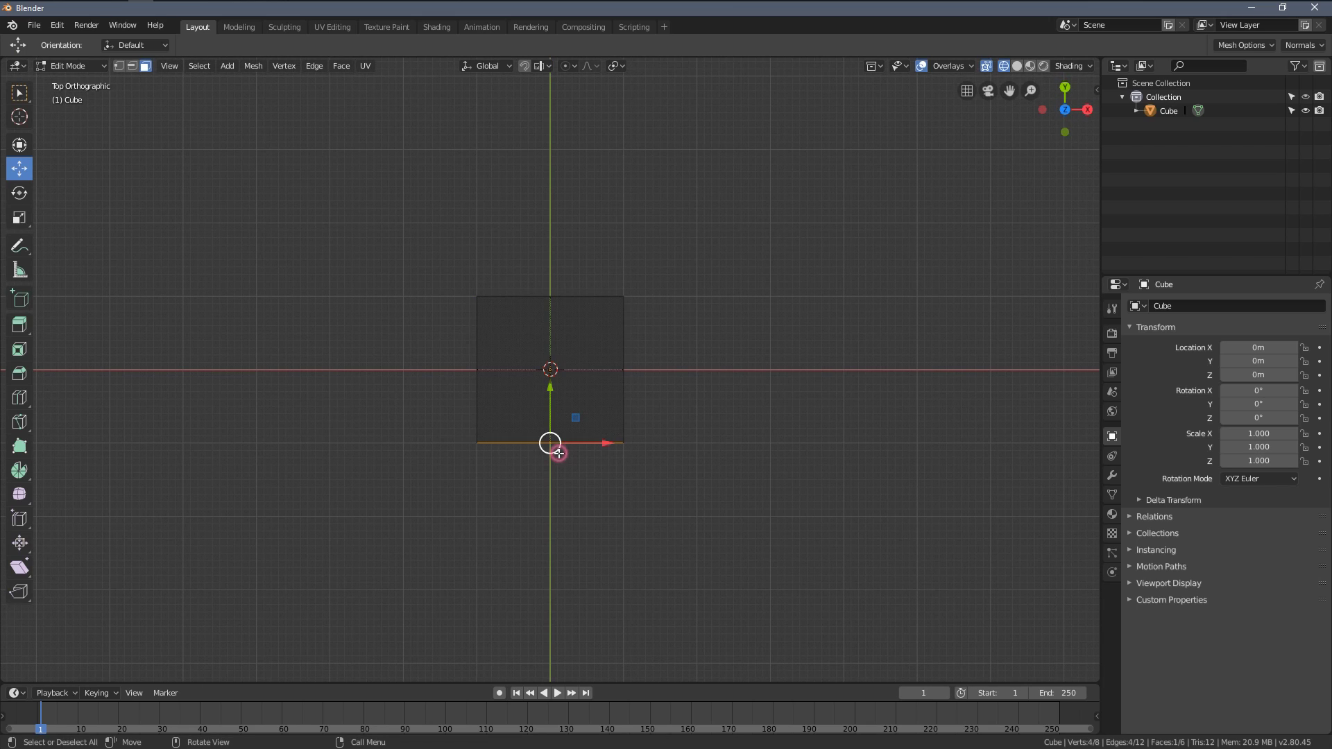
drag(549, 405, 548, 331)
click(548, 332)
click(627, 333)
drag(662, 336, 596, 341)
Add two crossing loop cuts near the slab's negative X and positive Y edges
scroll(532, 333, up, 5)
click(422, 235)
shift+middle_drag(441, 250, 478, 307)
key(ctrl+r)
click(486, 278)
click(456, 283)
key(ctrl+r)
click(424, 306)
click(448, 289)
In solid shading, extrude the small corner face on the slab's underside downward to form a leg
mouse_move(449, 288)
middle_down()
mouse_move(548, 241)
mouse_move(474, 266)
mouse_move(471, 217)
mouse_move(485, 237)
middle_up()
key(a)
key(z)
click(548, 265)
key(3)
click(490, 220)
key(e)
click(511, 440)
In front view, move the whole mesh up along Z and away from the origin along negative X
key(KP_1)
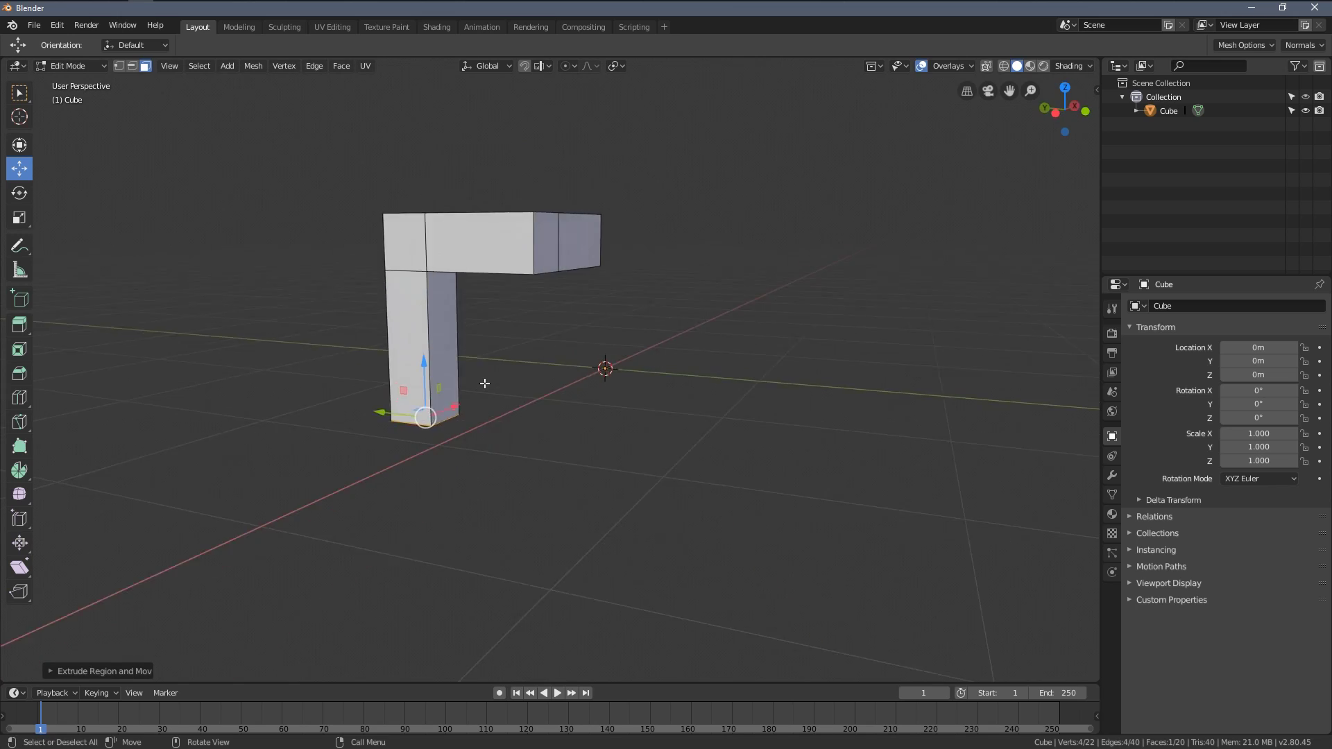
key(a)
drag(508, 255, 511, 147)
drag(539, 195, 476, 196)
Lengthen the leg by moving its bottom face down in wireframe front view, and return to solid shading
key(z)
key(2)
click(367, 277)
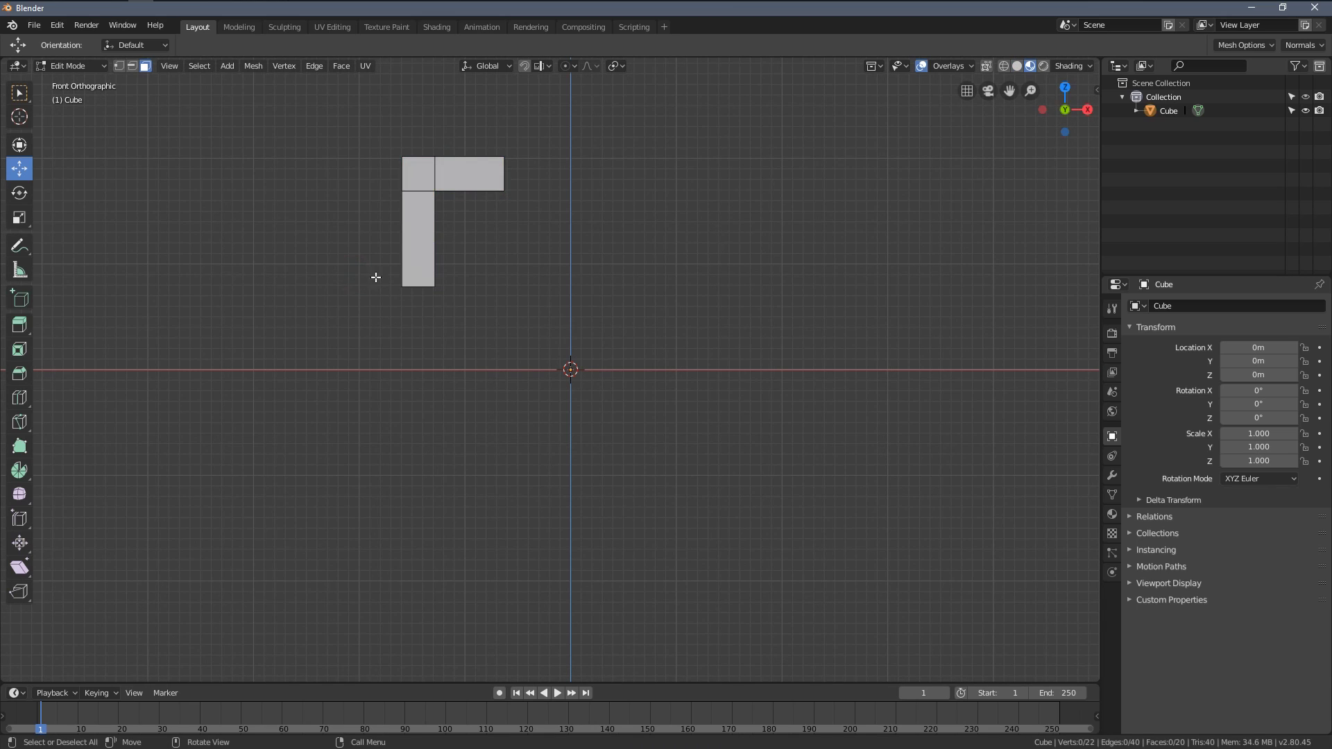
key(z)
key(4)
click(417, 287)
drag(416, 249, 415, 337)
middle_drag(514, 291, 441, 335)
key(z)
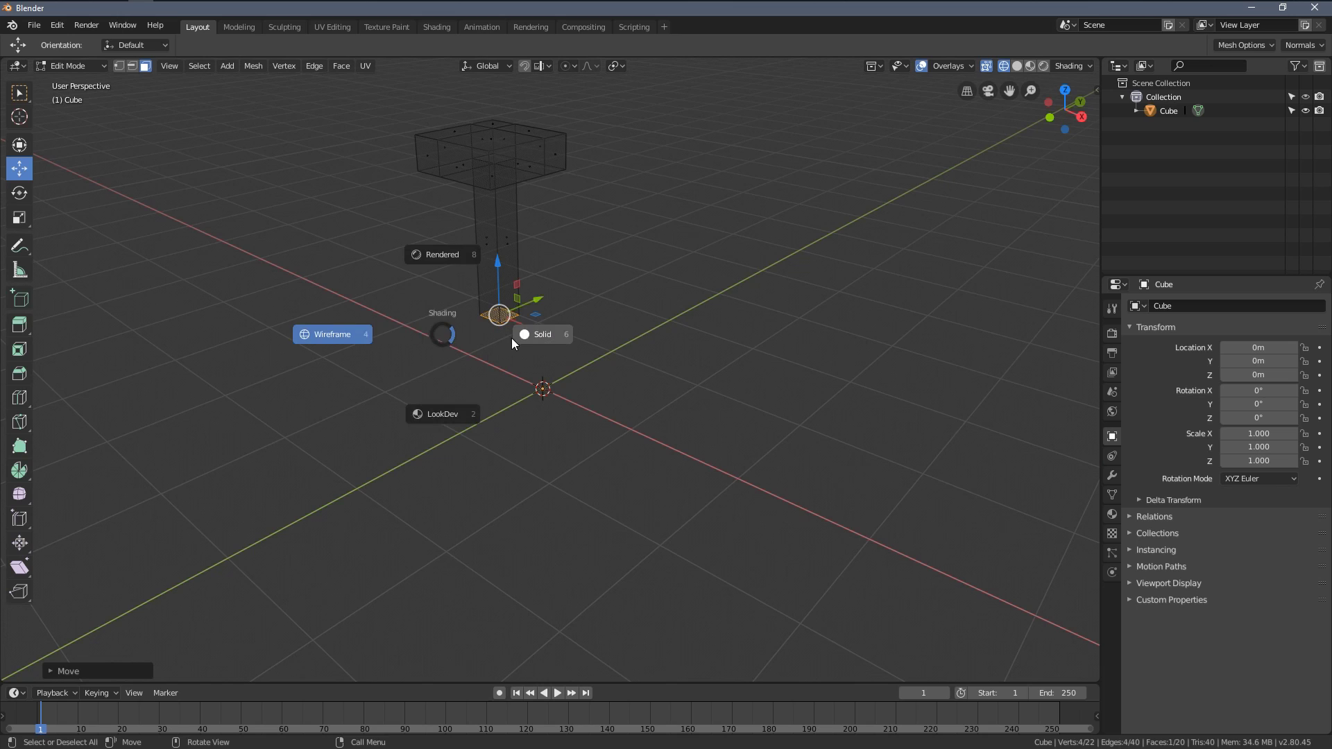
click(541, 337)
Select the tabletop piece's positive X side face, which faces the Y axis
shift+middle_drag(564, 299, 574, 410)
scroll(520, 281, up, 3)
click(520, 280)
scroll(574, 252, down, 3)
middle_drag(570, 251, 631, 302)
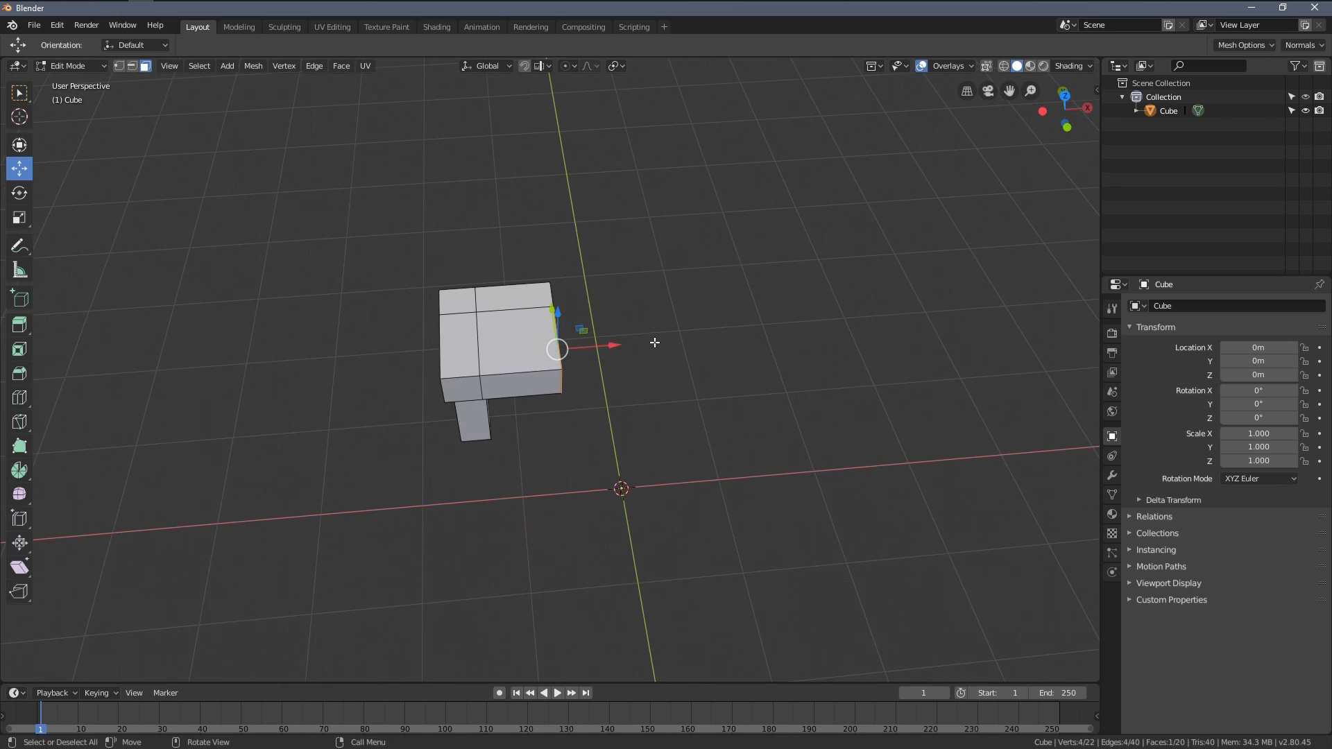
Return to object mode in top view and add a Mirror modifier to the table piece
key(Tab)
key(KP_7)
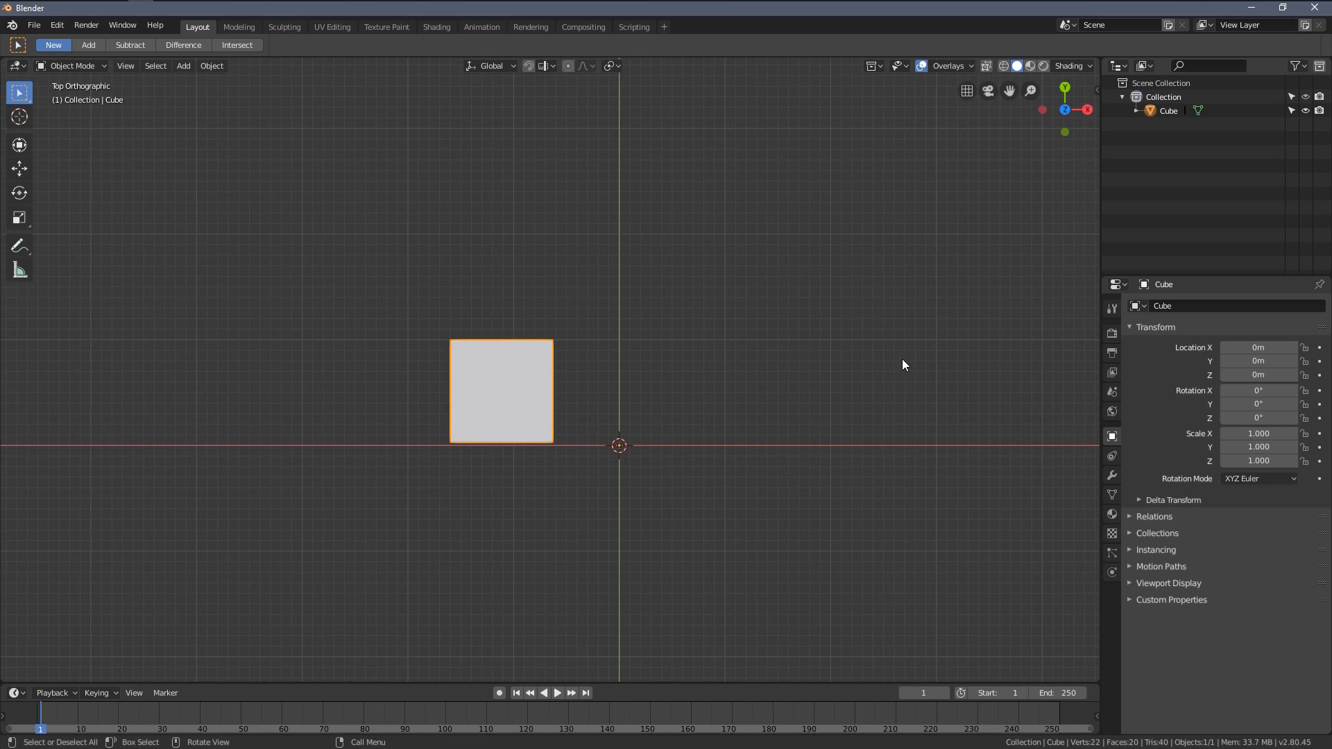
click(1112, 476)
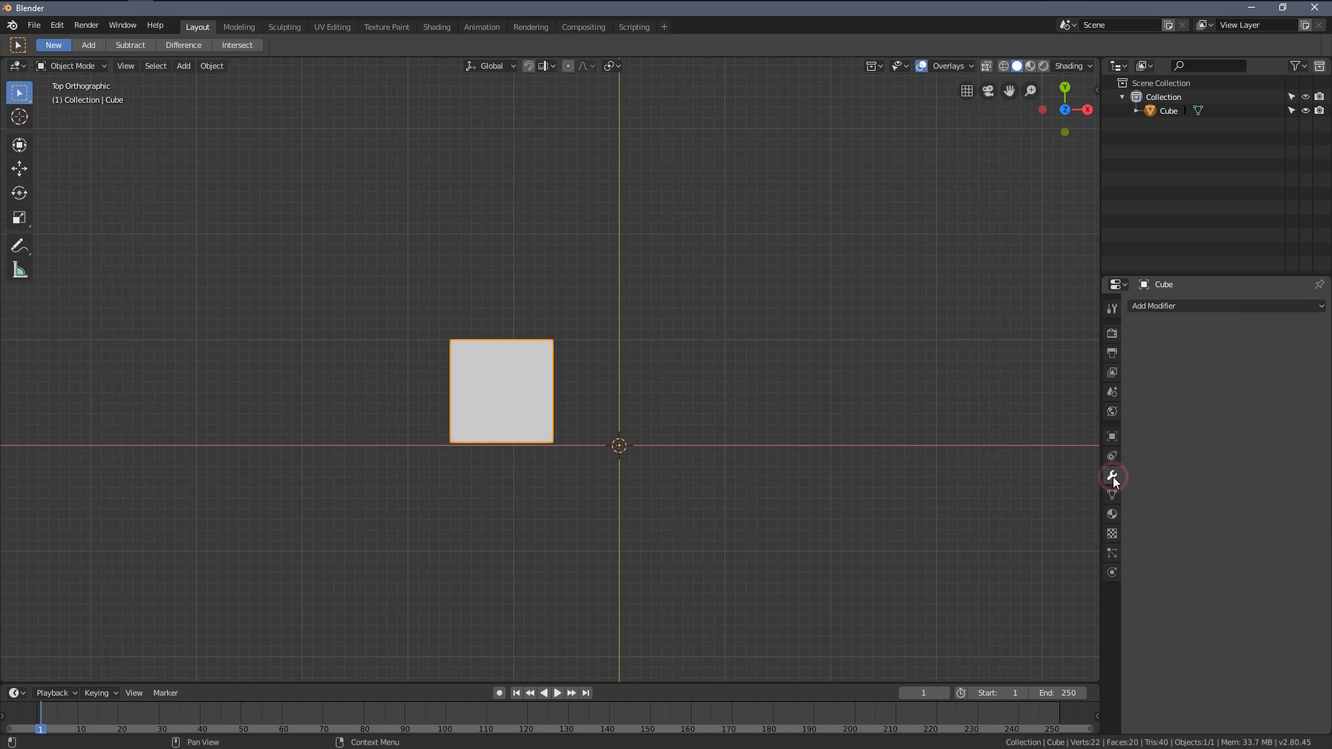
click(1160, 307)
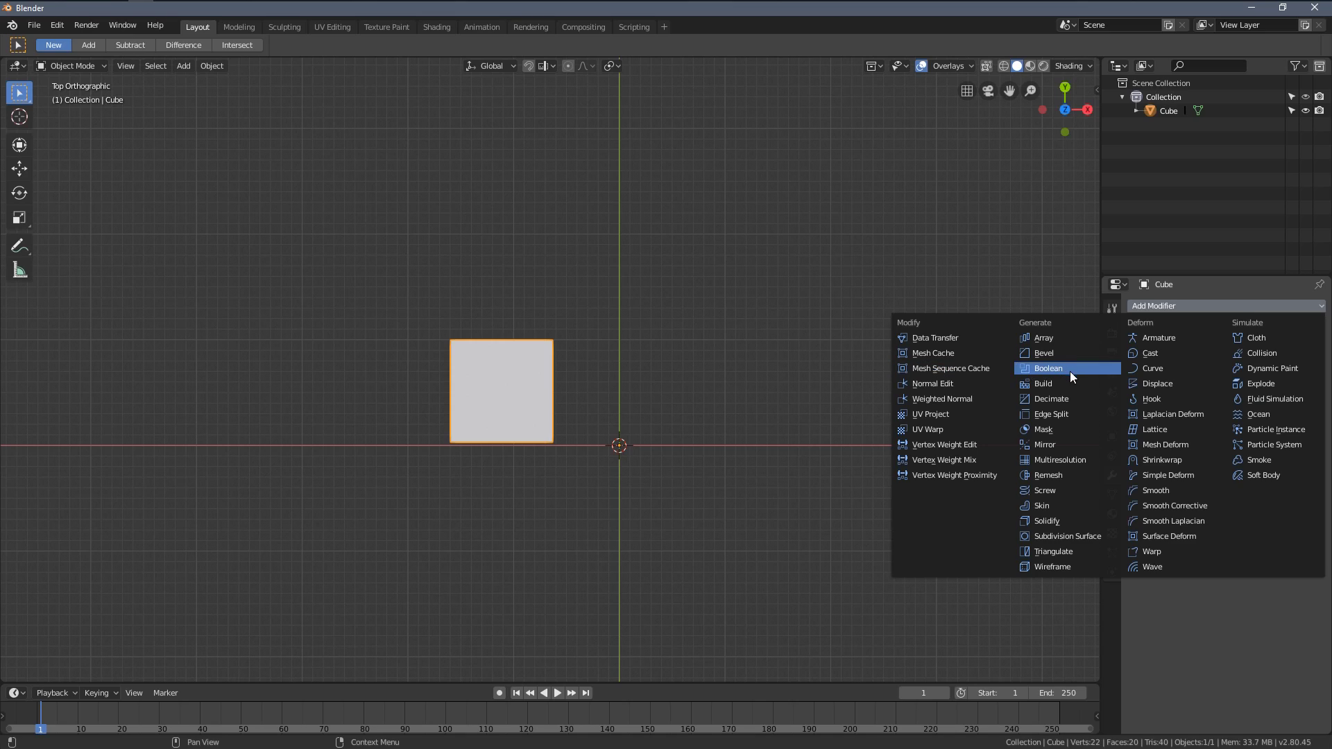
click(1046, 446)
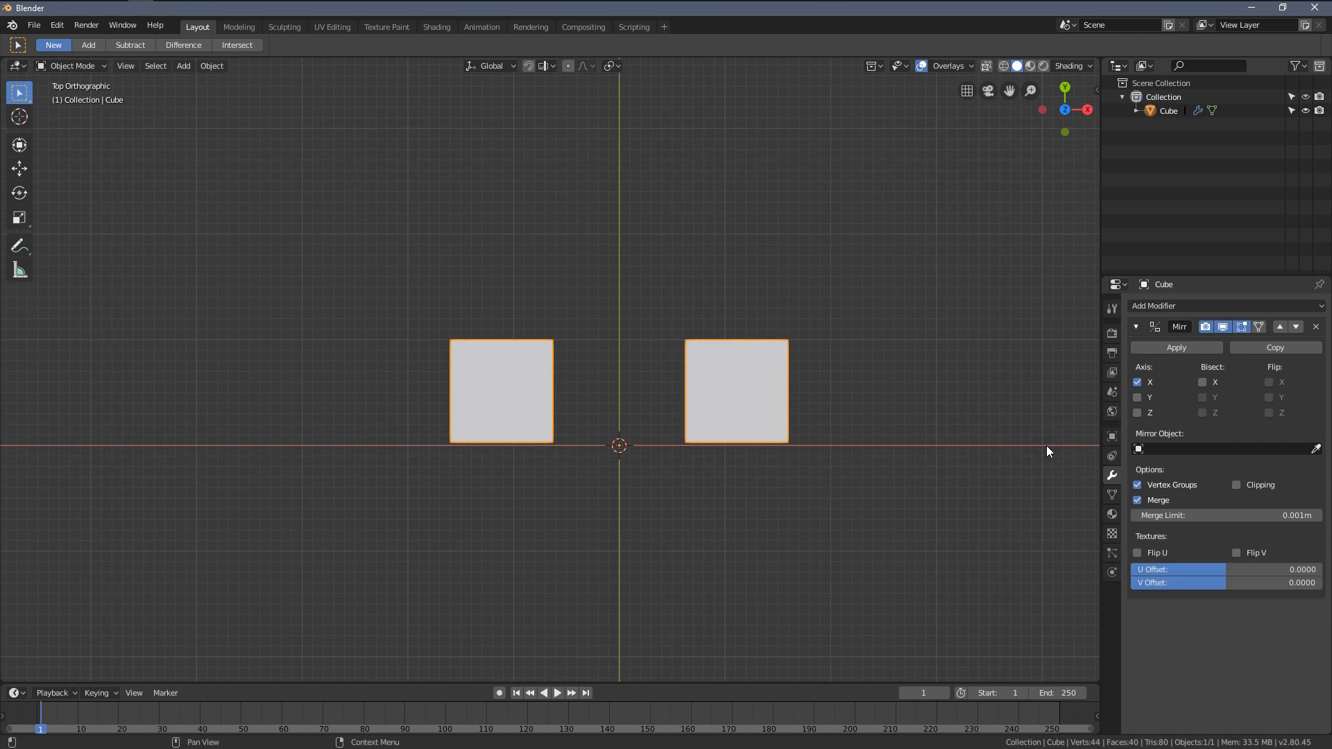
Enter edit mode and select all geometry of the original table piece
middle_drag(778, 456, 660, 347)
key(Tab)
middle_drag(569, 356, 627, 374)
key(a)
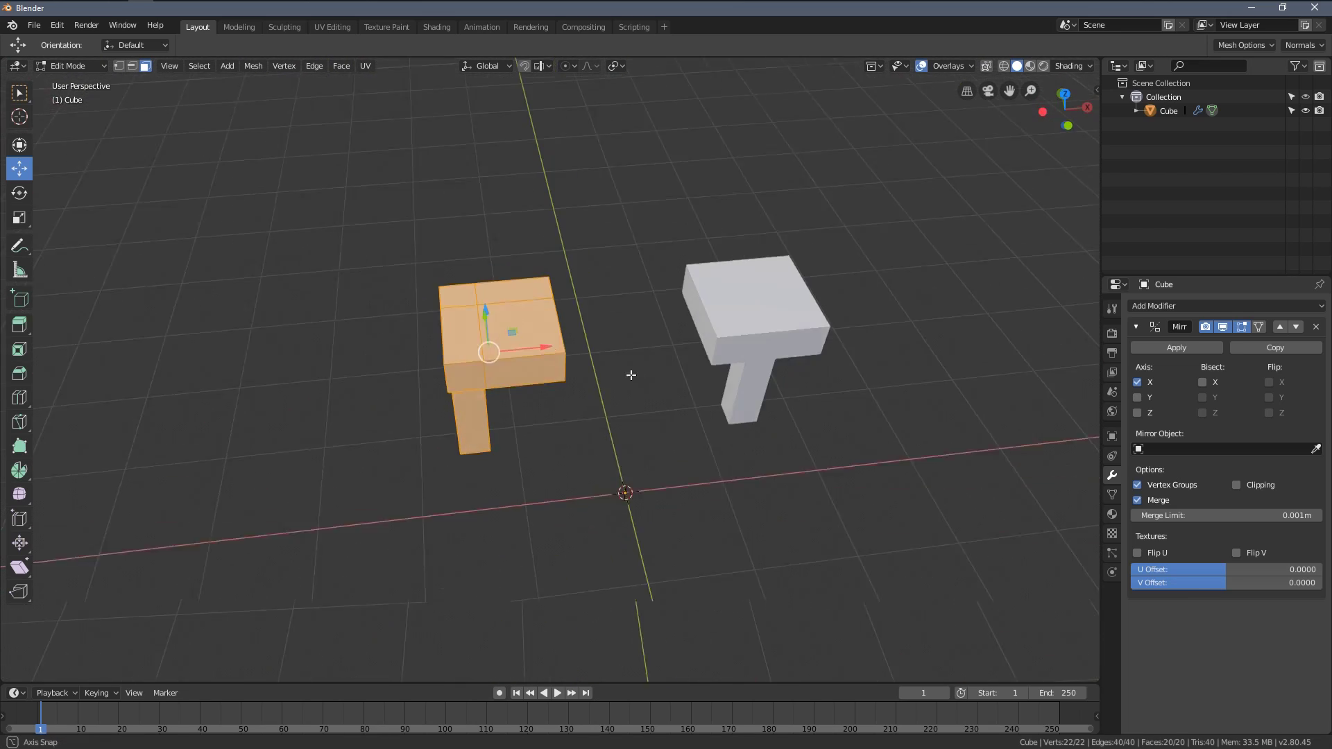
middle_drag(493, 346, 598, 329)
In vertex select mode, try moving an outer top corner vertex of the original piece
key(1)
click(483, 353)
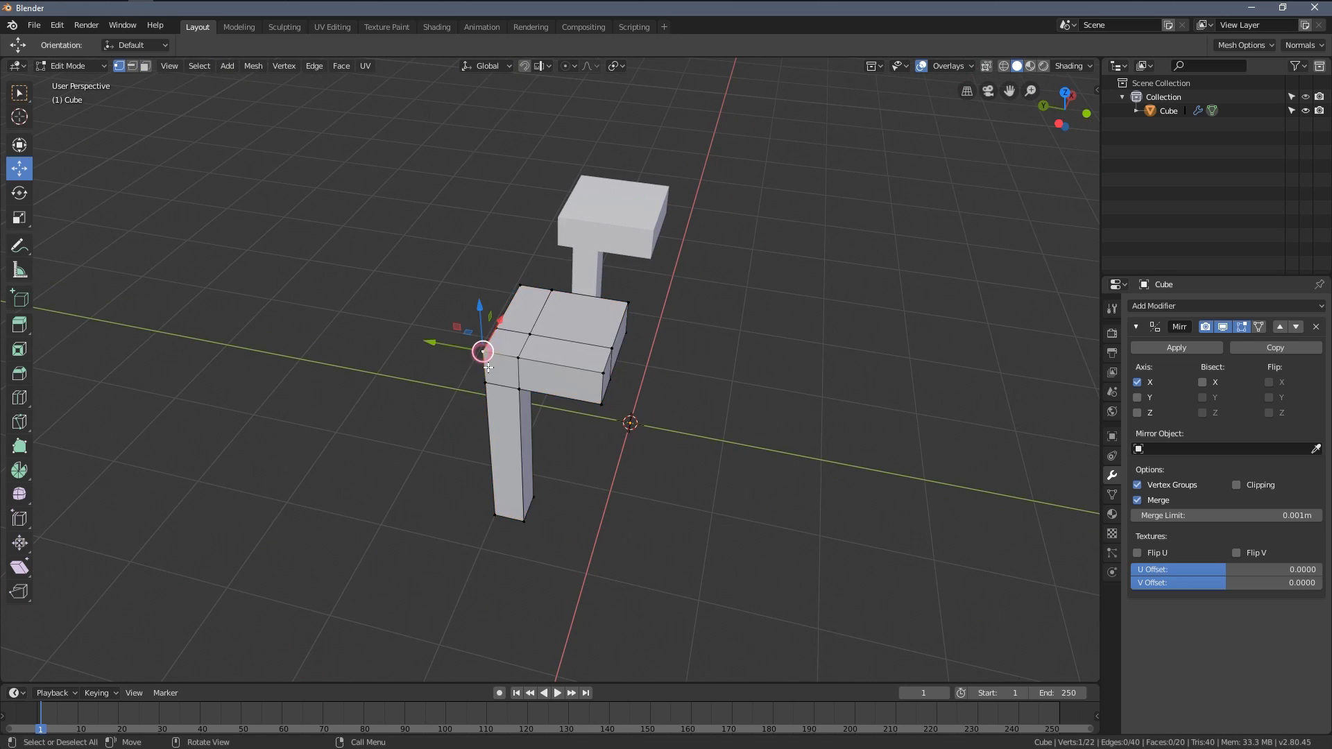
middle_drag(484, 353, 538, 386)
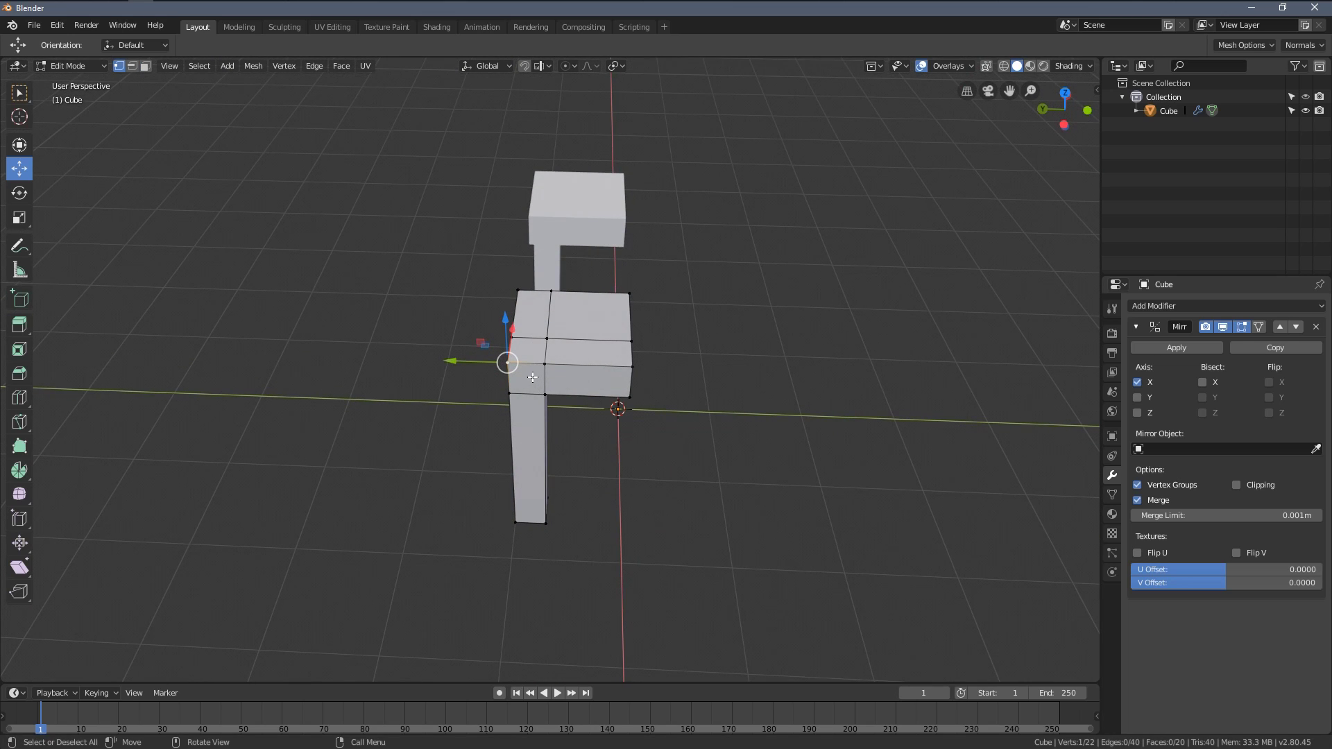
key(g)
right_click(459, 335)
Select four vertices of an outer negative X side face and try moving them with the mirrored copy in view
middle_drag(459, 335, 497, 282)
shift+click(630, 369)
shift+click(628, 394)
middle_drag(645, 404, 672, 403)
key(g)
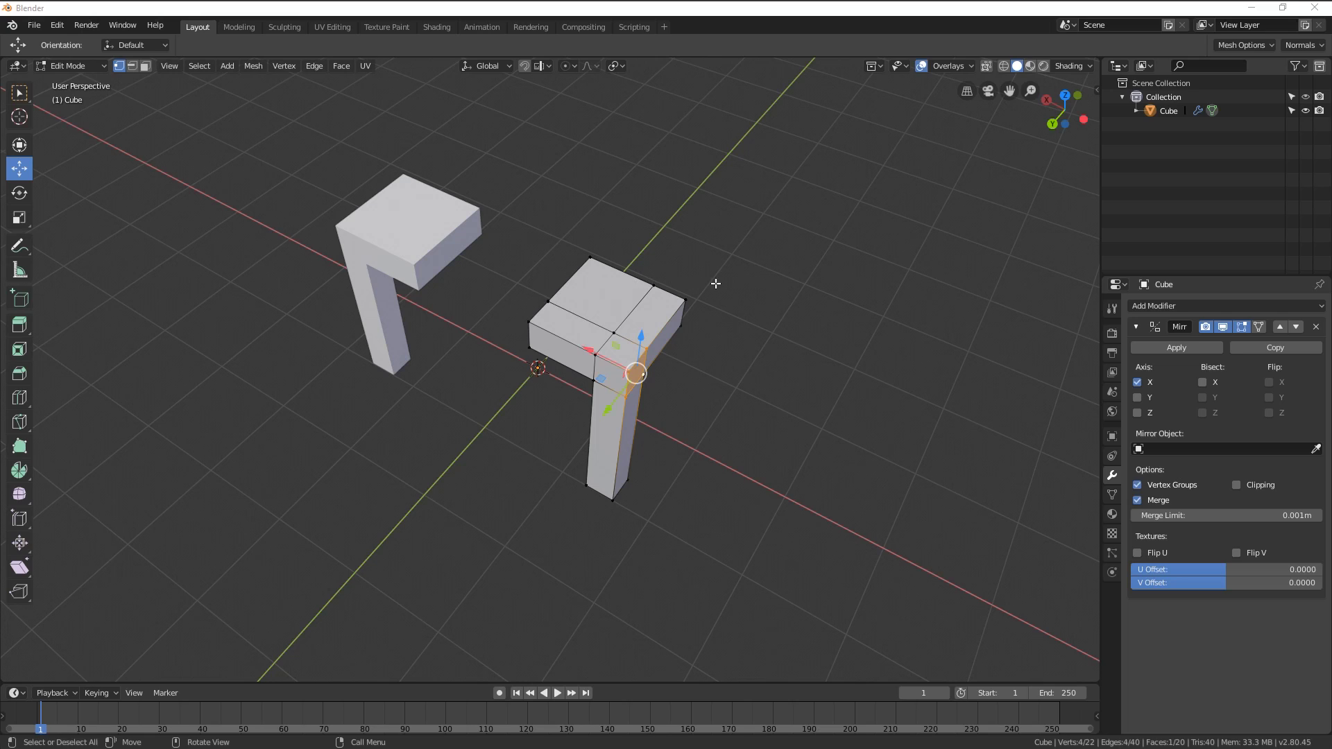
middle_drag(715, 283, 507, 307)
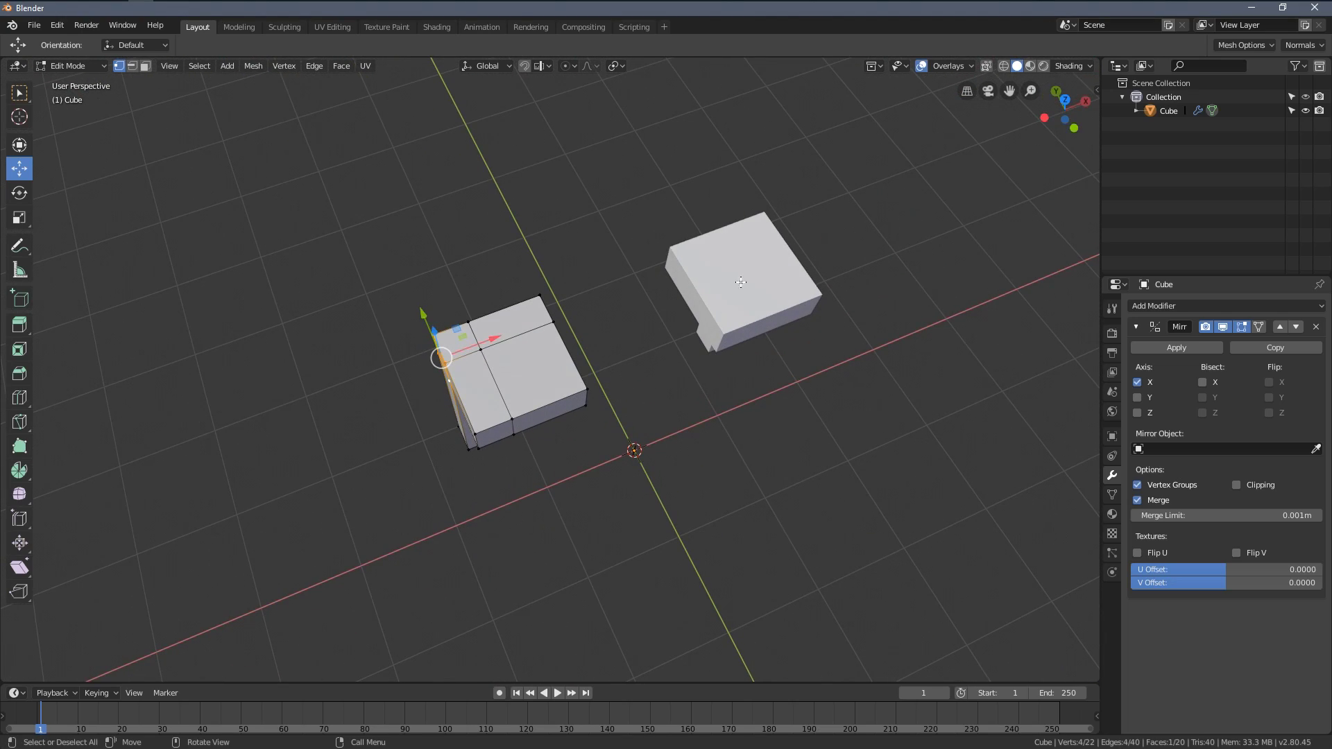
Return to object mode and enable the Y axis in the Mirror modifier
middle_drag(724, 298, 751, 252)
middle_drag(672, 262, 715, 281)
key(Tab)
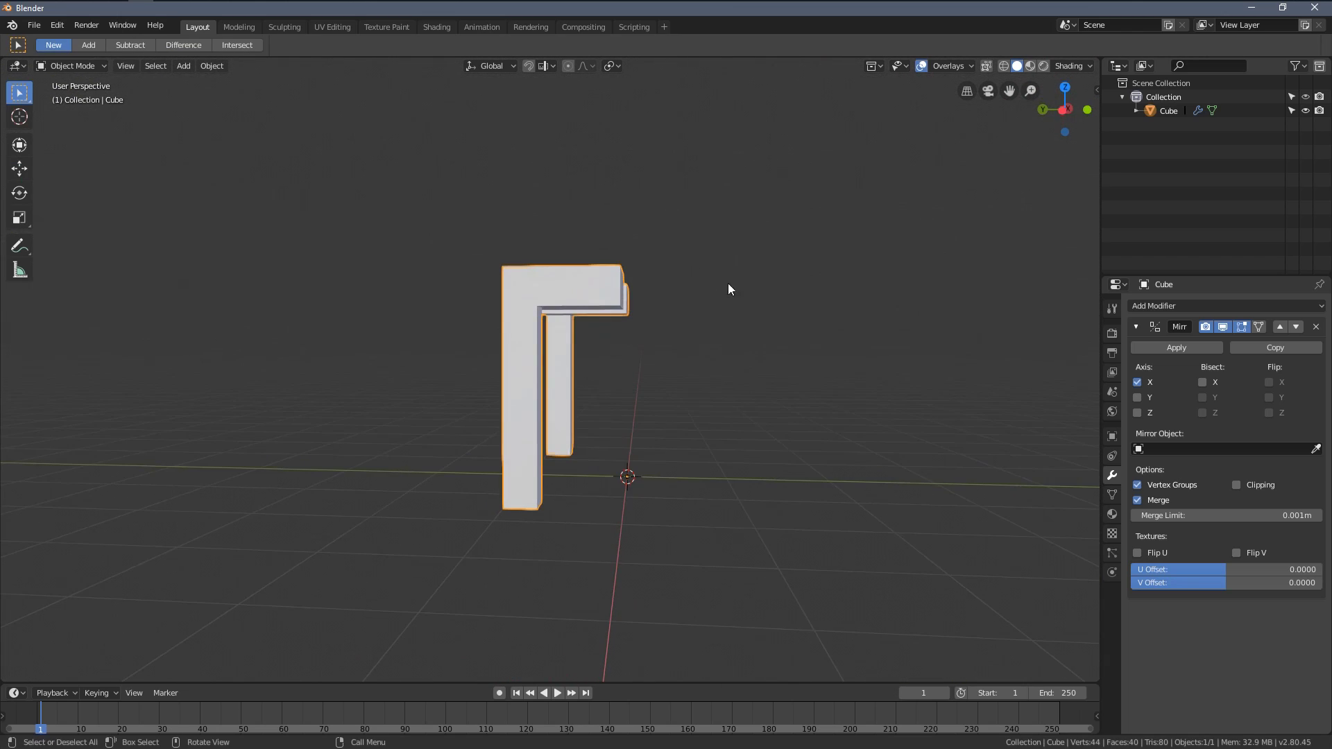
click(1137, 398)
middle_drag(923, 395, 579, 387)
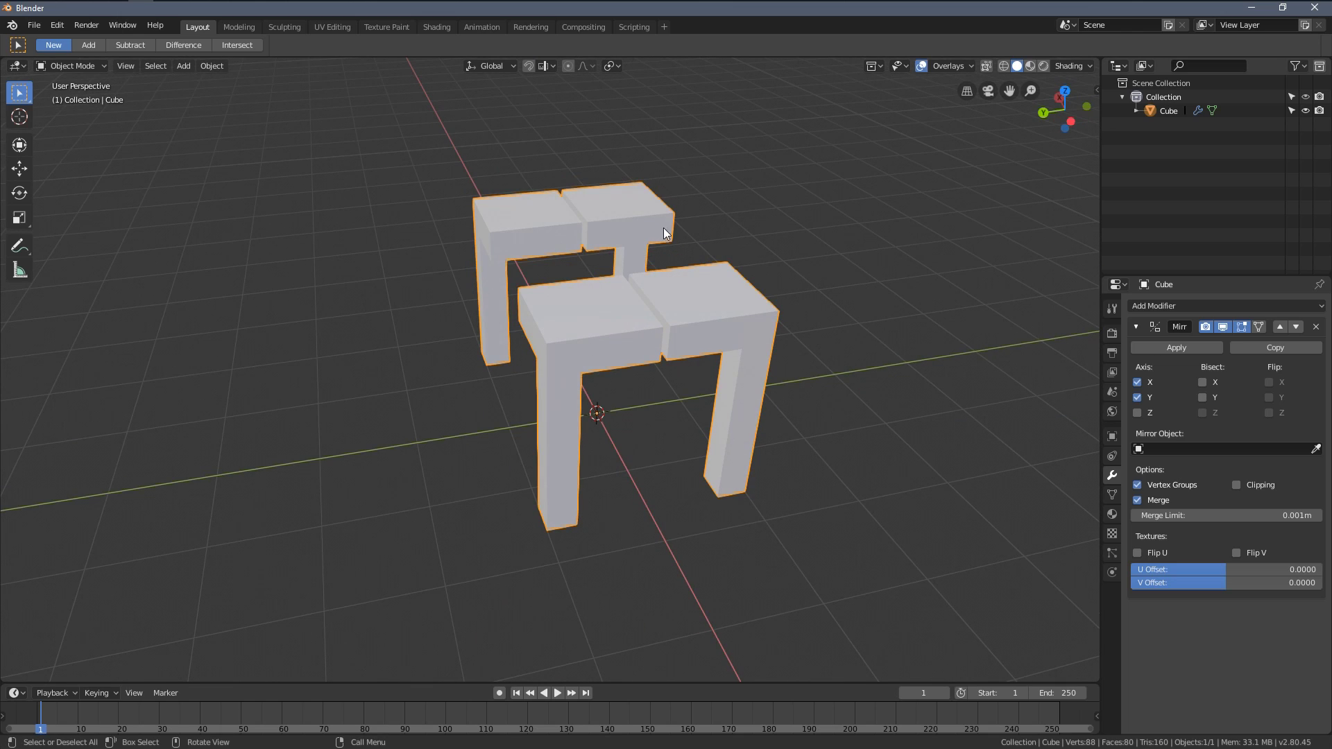
Try mirroring the table piece on the Z axis as well, and turn that axis off again
middle_drag(915, 380, 1006, 389)
click(1138, 413)
middle_drag(857, 392, 909, 347)
scroll(741, 398, down, 3)
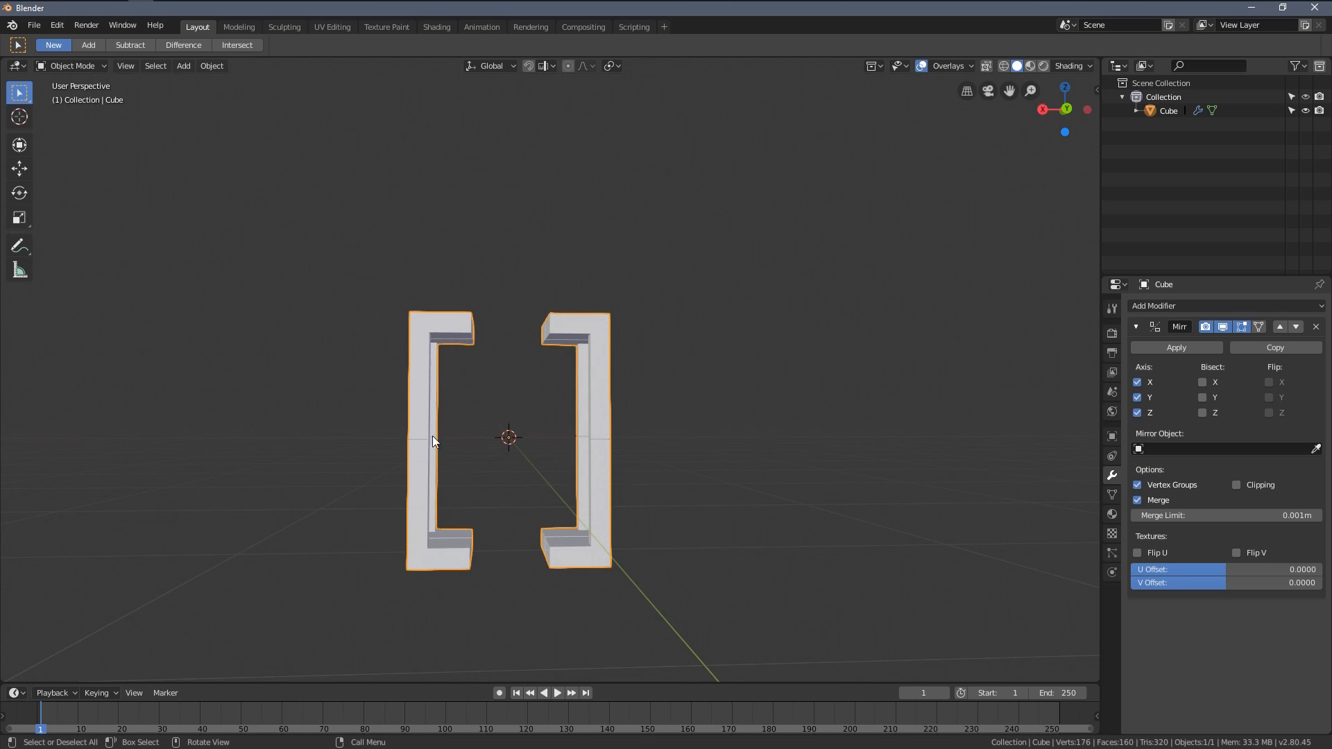
middle_drag(369, 461, 388, 379)
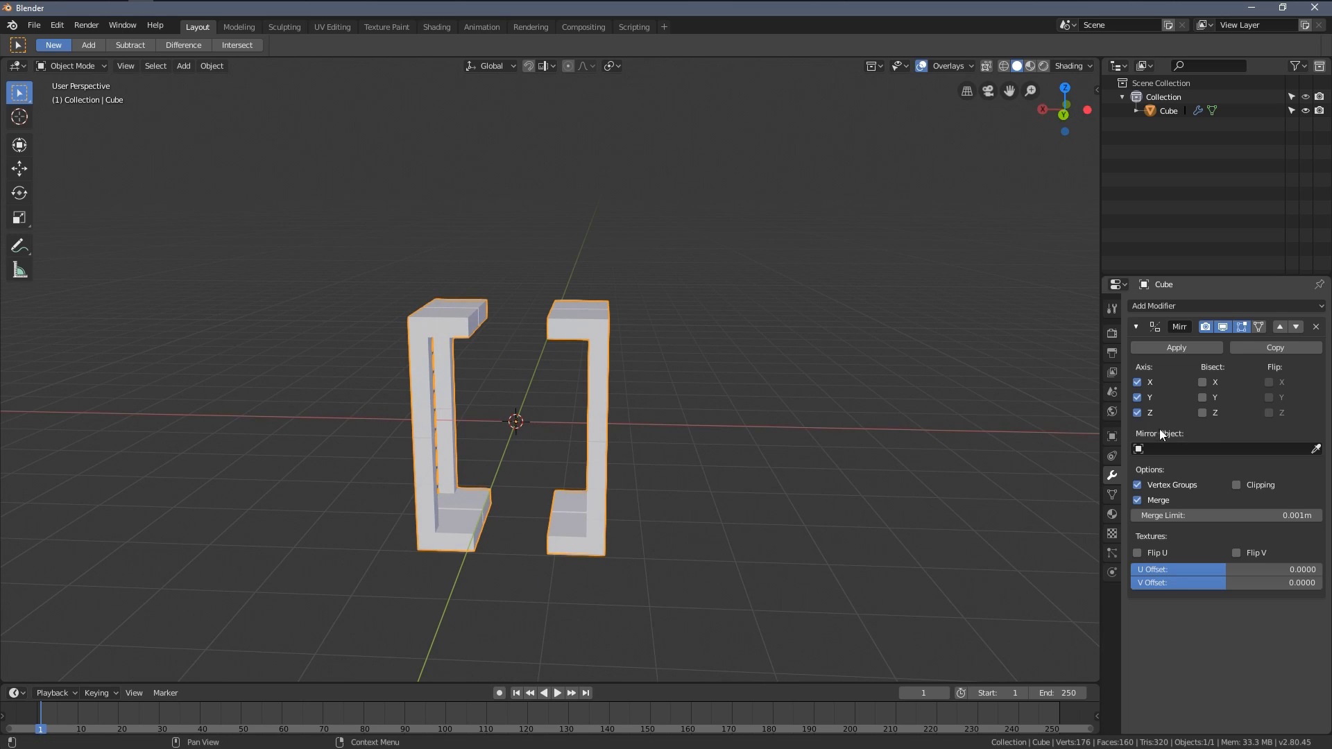
click(1138, 413)
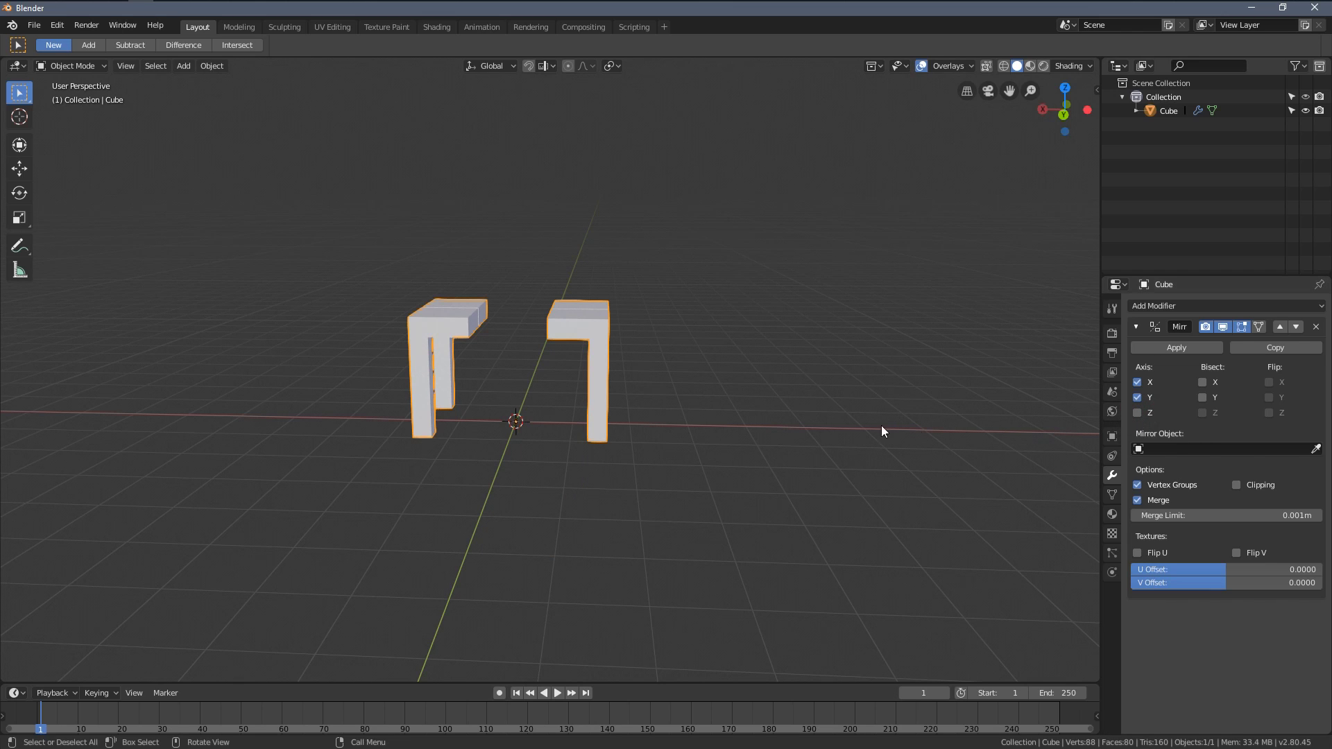
Move the whole mirrored table object freely to a position above the world origin
middle_drag(570, 435, 551, 379)
scroll(527, 411, up, 3)
scroll(527, 411, down, 1)
scroll(488, 416, down, 3)
key(g)
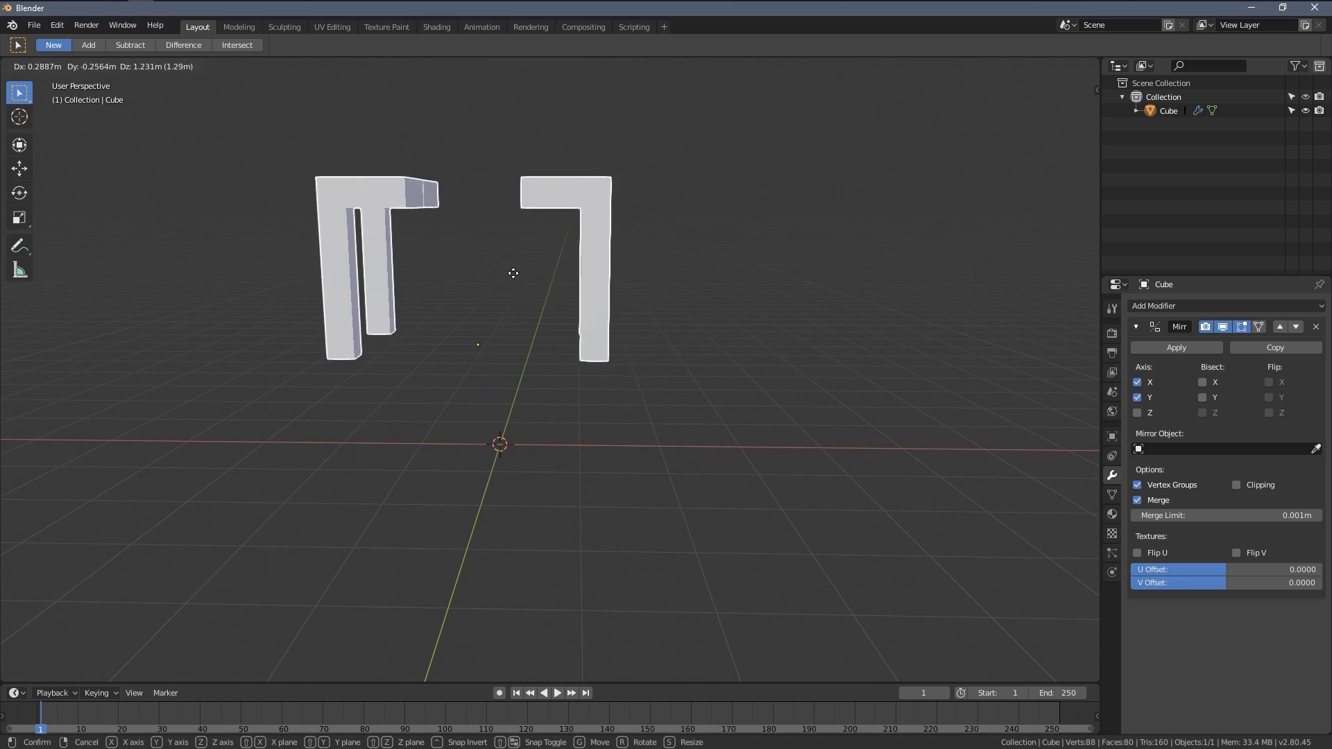
key(Escape)
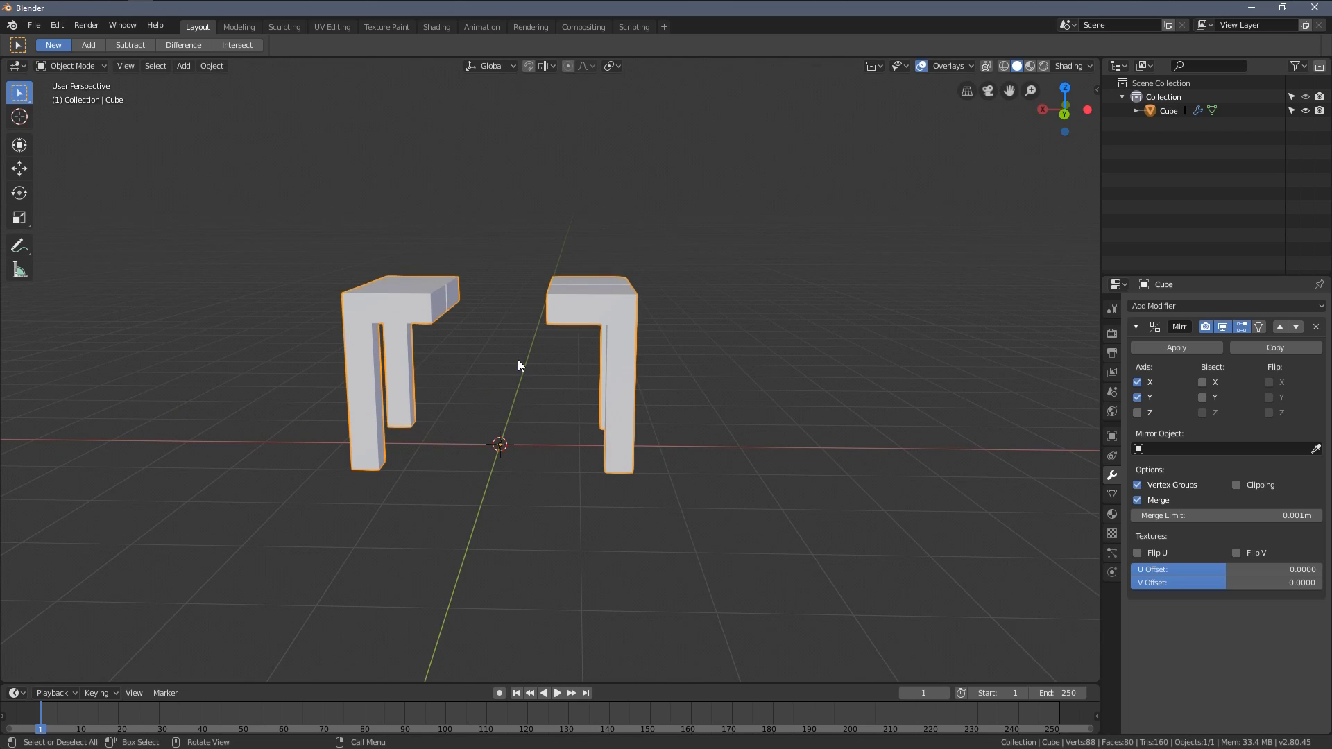
key(g)
click(527, 292)
scroll(548, 376, up, 4)
shift+middle_drag(494, 227, 543, 344)
shift+middle_drag(627, 309, 623, 471)
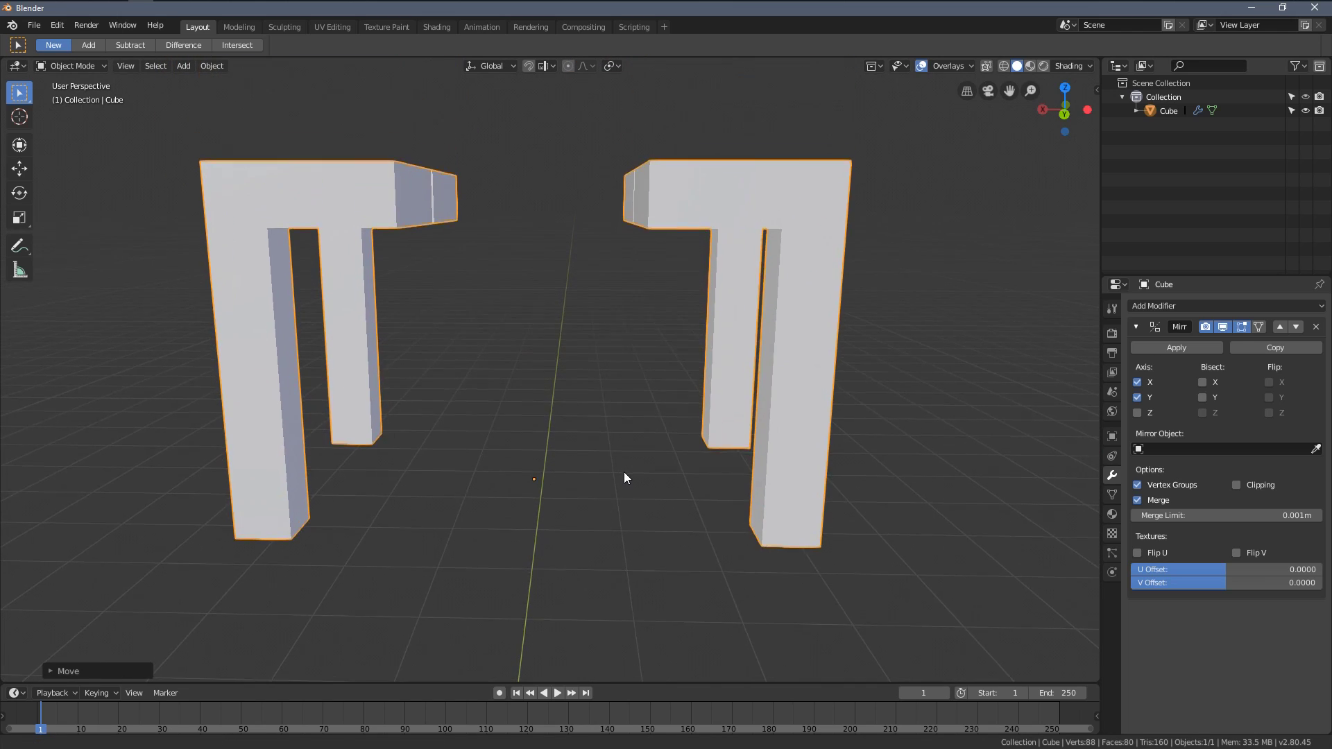
Turn the Mirror modifier's Y axis off and on again, and do the same with the X axis
scroll(652, 418, down, 3)
click(1140, 396)
click(1137, 397)
middle_drag(635, 443, 1014, 401)
click(1137, 382)
middle_drag(860, 370, 839, 448)
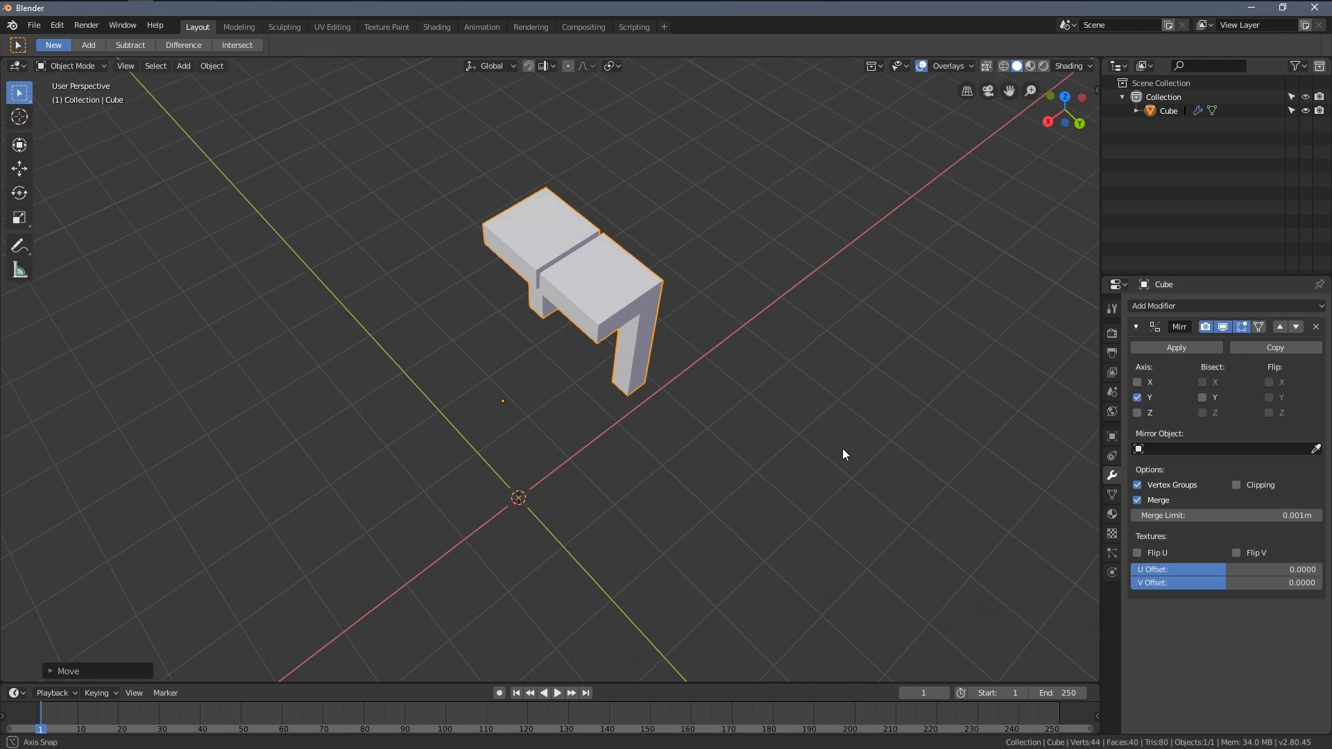
click(1138, 382)
middle_drag(956, 392, 788, 360)
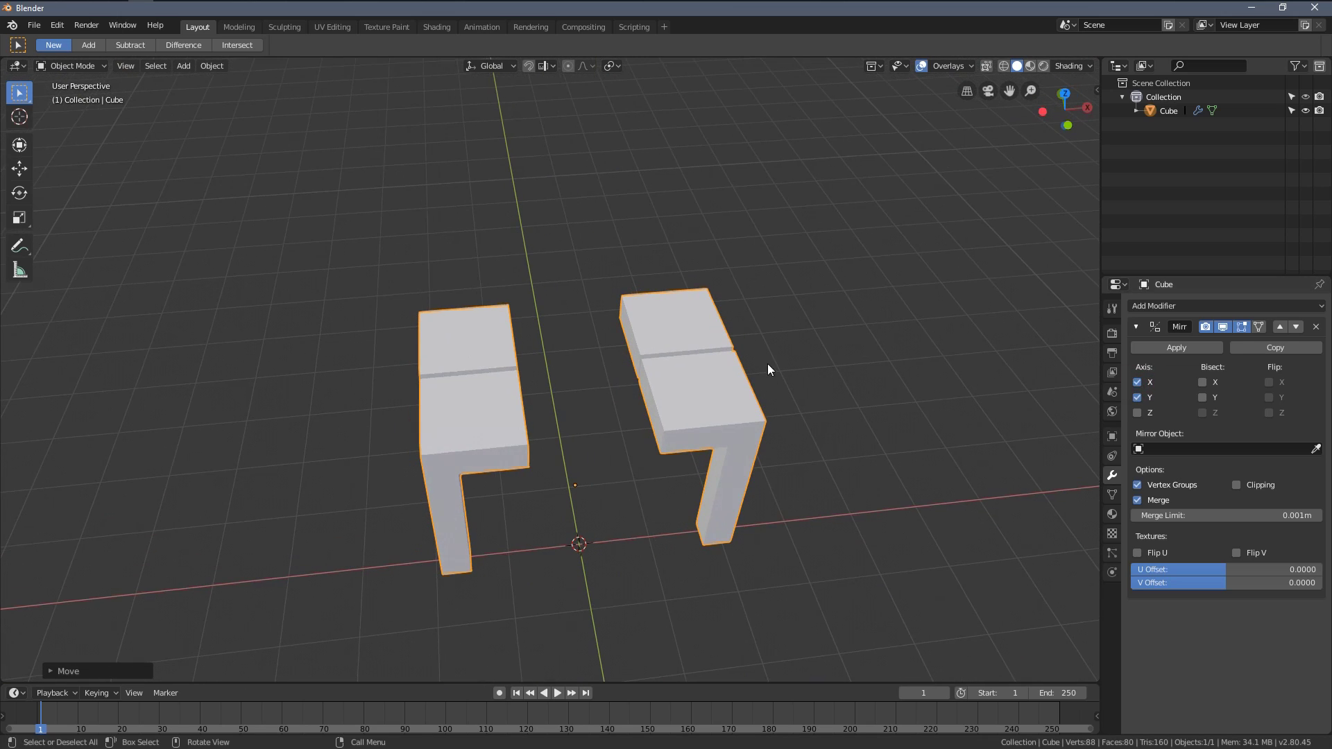
In edit mode, select the whole quarter piece in wireframe front view and move it along X towards its mirrored copy
key(KP_1)
key(Tab)
key(z)
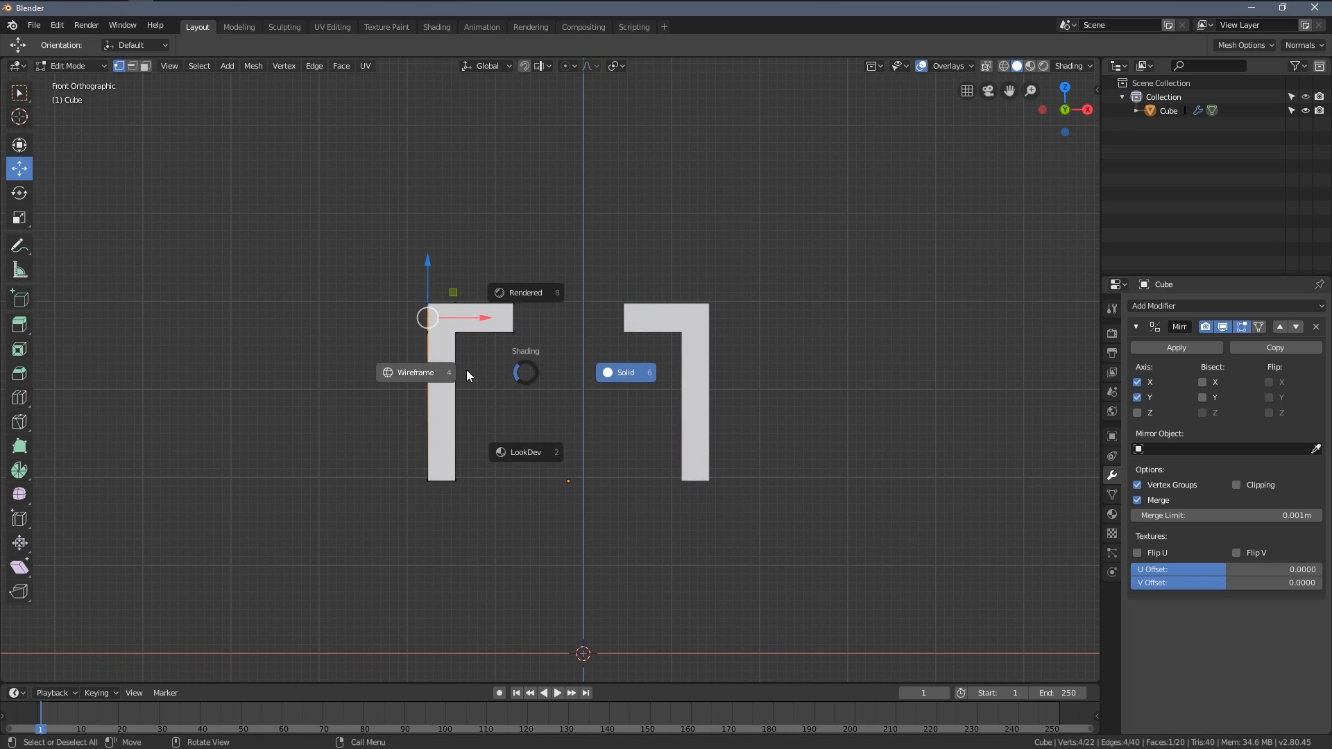
click(455, 371)
key(a)
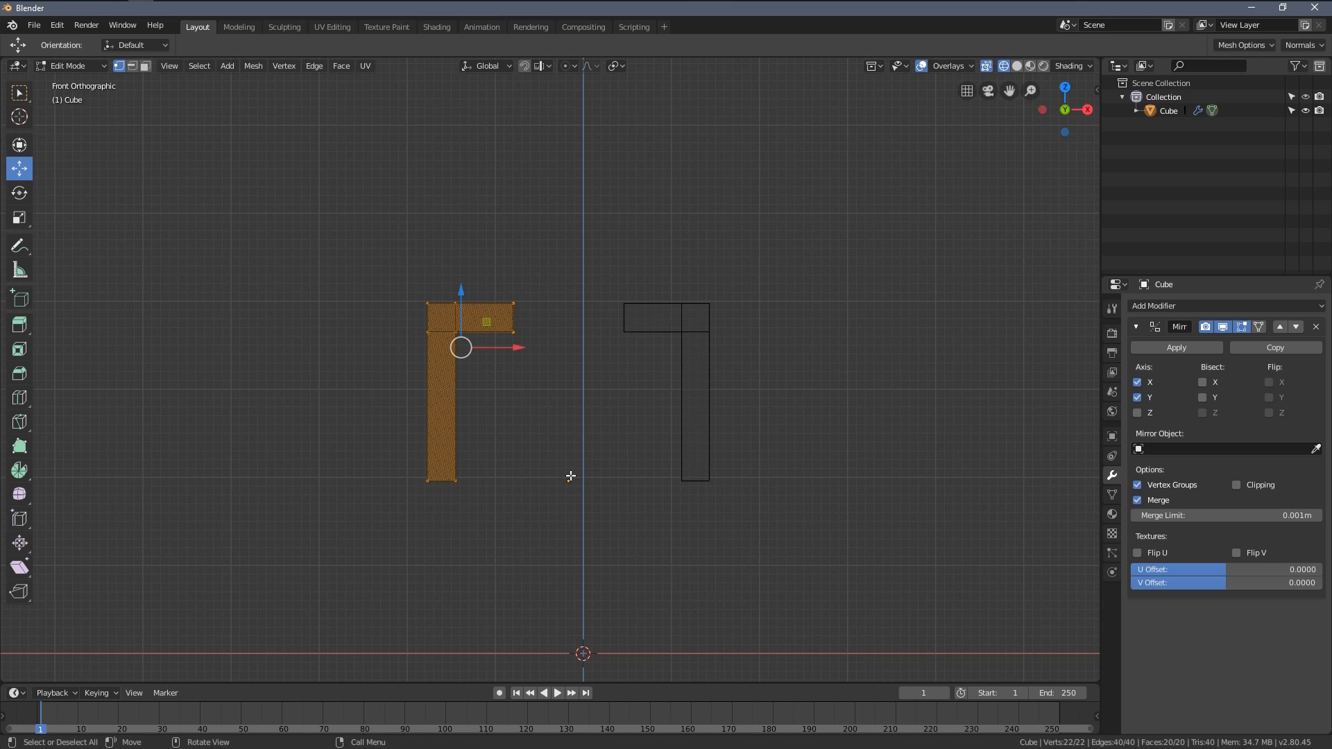
drag(517, 347, 560, 351)
Move the whole quarter mesh freely in top view, then show the mirrored pieces in object mode with solid shading
key(KP_7)
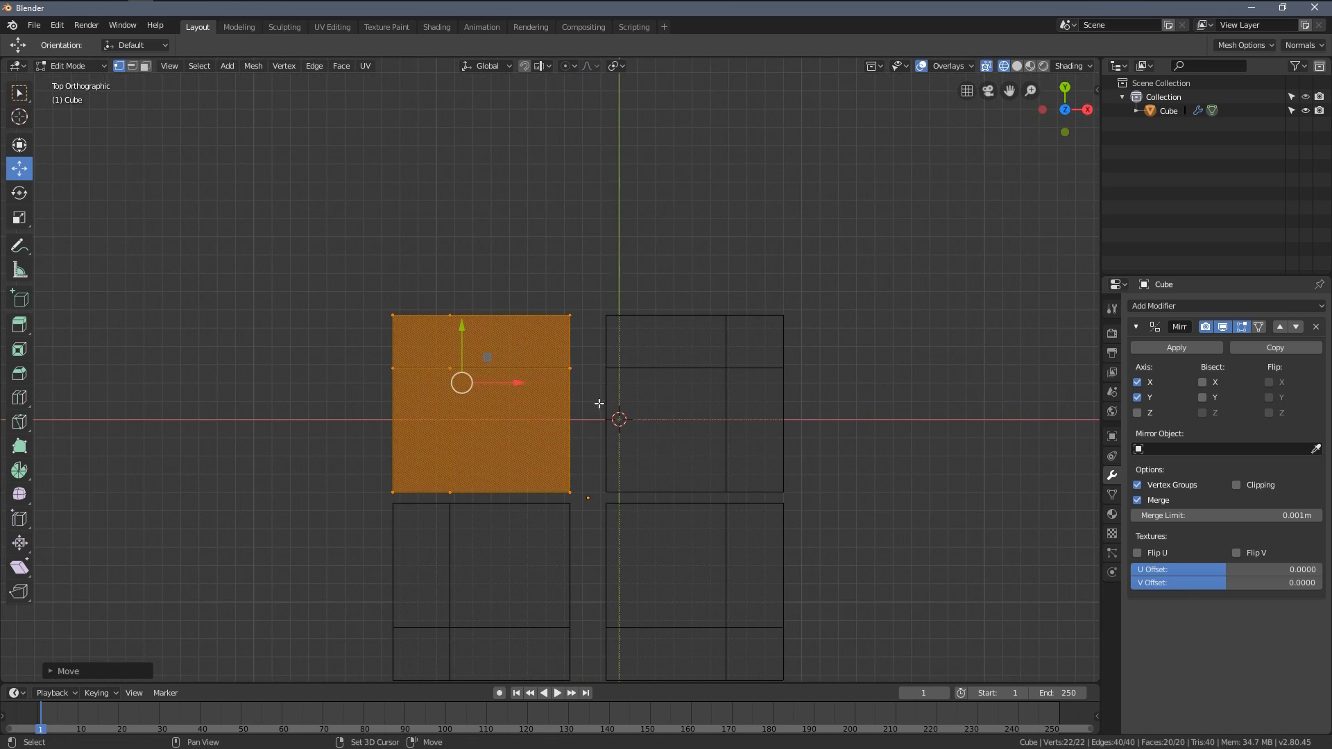
scroll(577, 389, up, 5)
key(g)
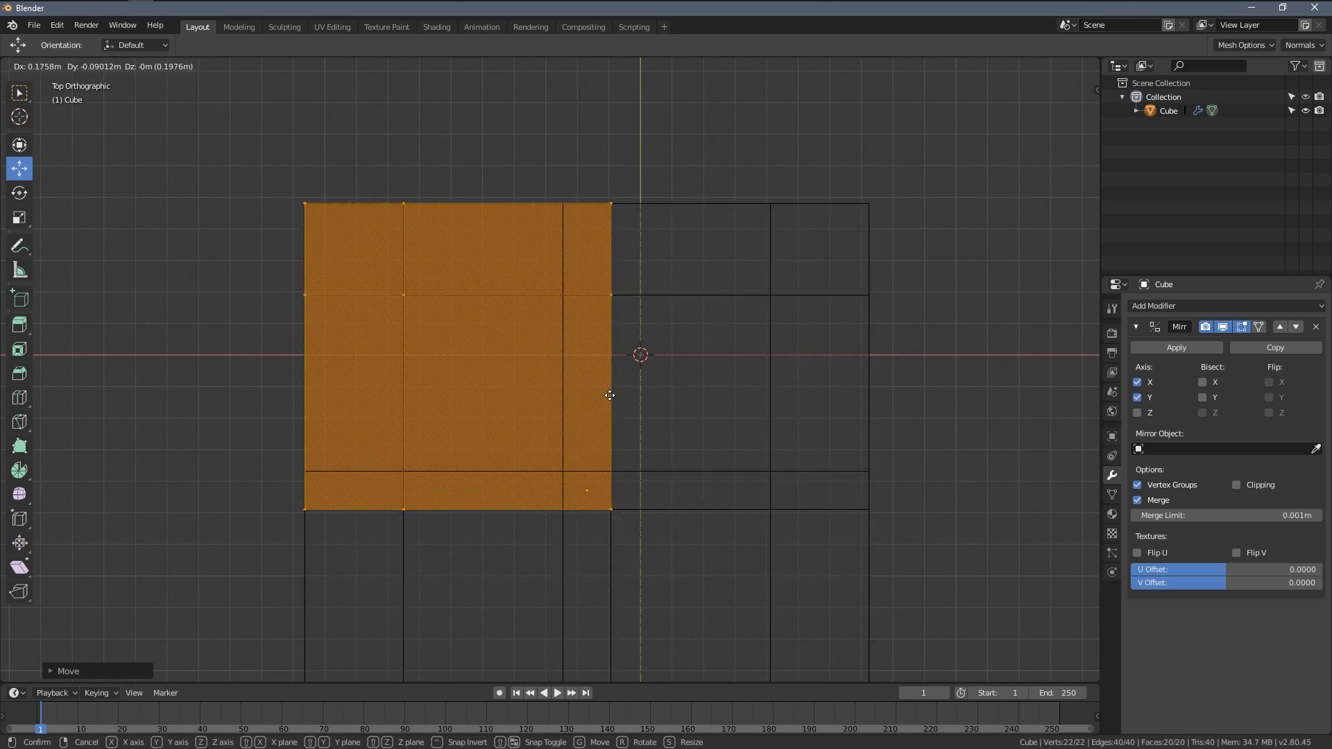
click(565, 354)
key(Tab)
key(z)
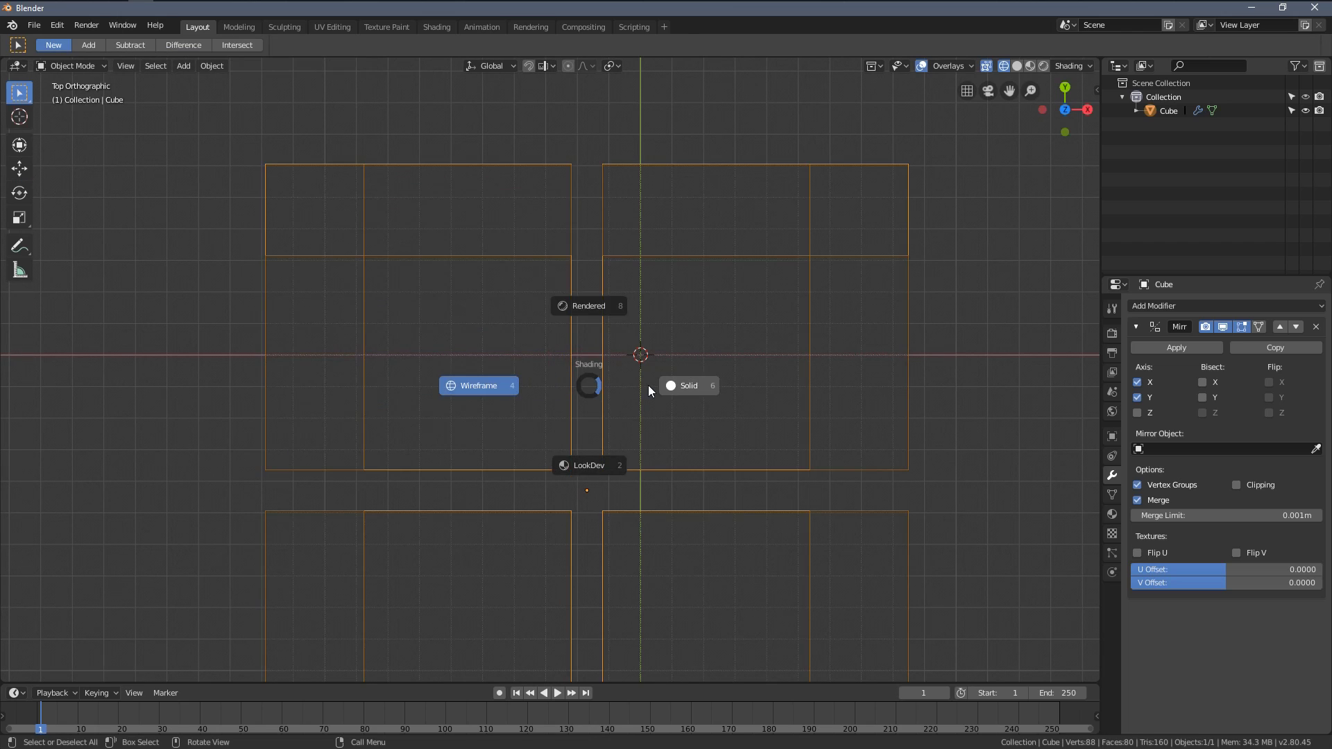
click(666, 385)
mouse_move(580, 386)
middle_down()
mouse_move(682, 297)
mouse_move(643, 305)
middle_up()
In edit mode, move the whole quarter mesh outward in top view to widen the gaps between the mirrored copies
key(KP_7)
key(Tab)
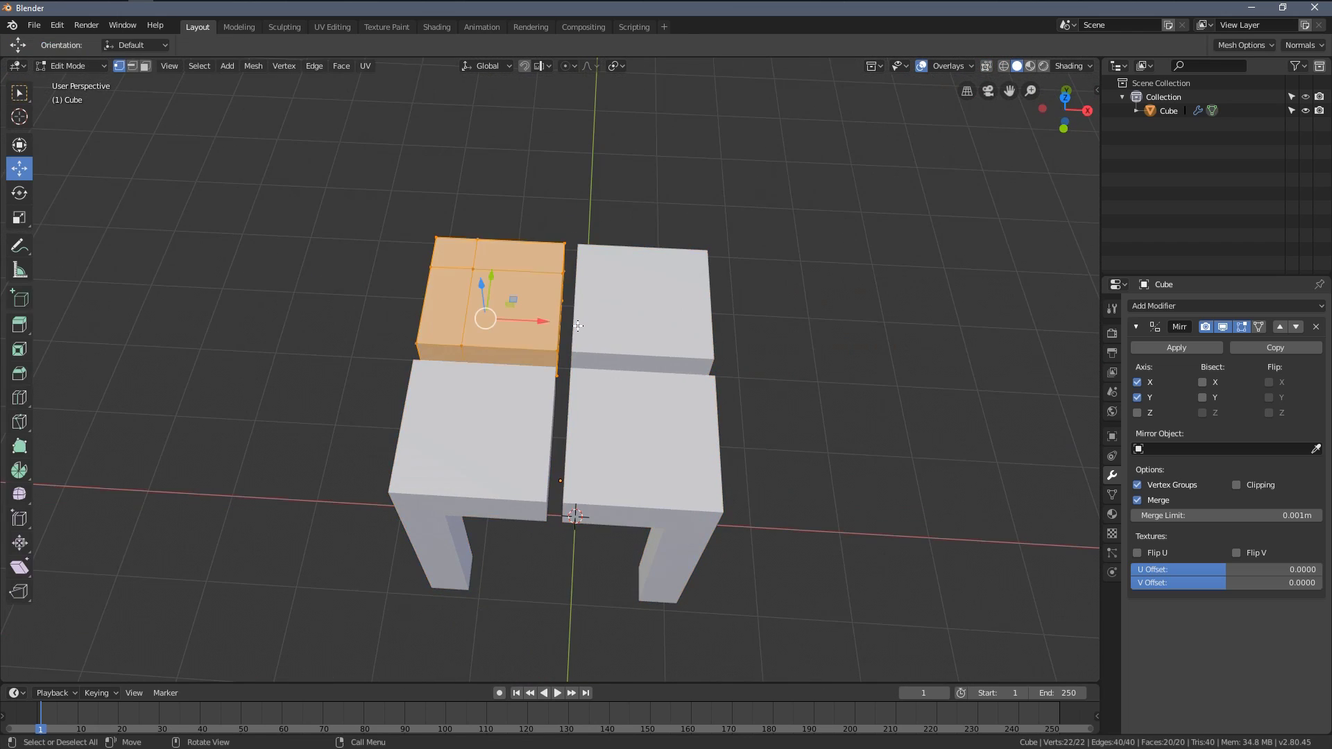
drag(551, 330, 426, 330)
key(g)
drag(361, 246, 362, 245)
In wireframe, select only the quarter piece's inner X side vertices and move them along X until they nearly meet the mirrored side
key(z)
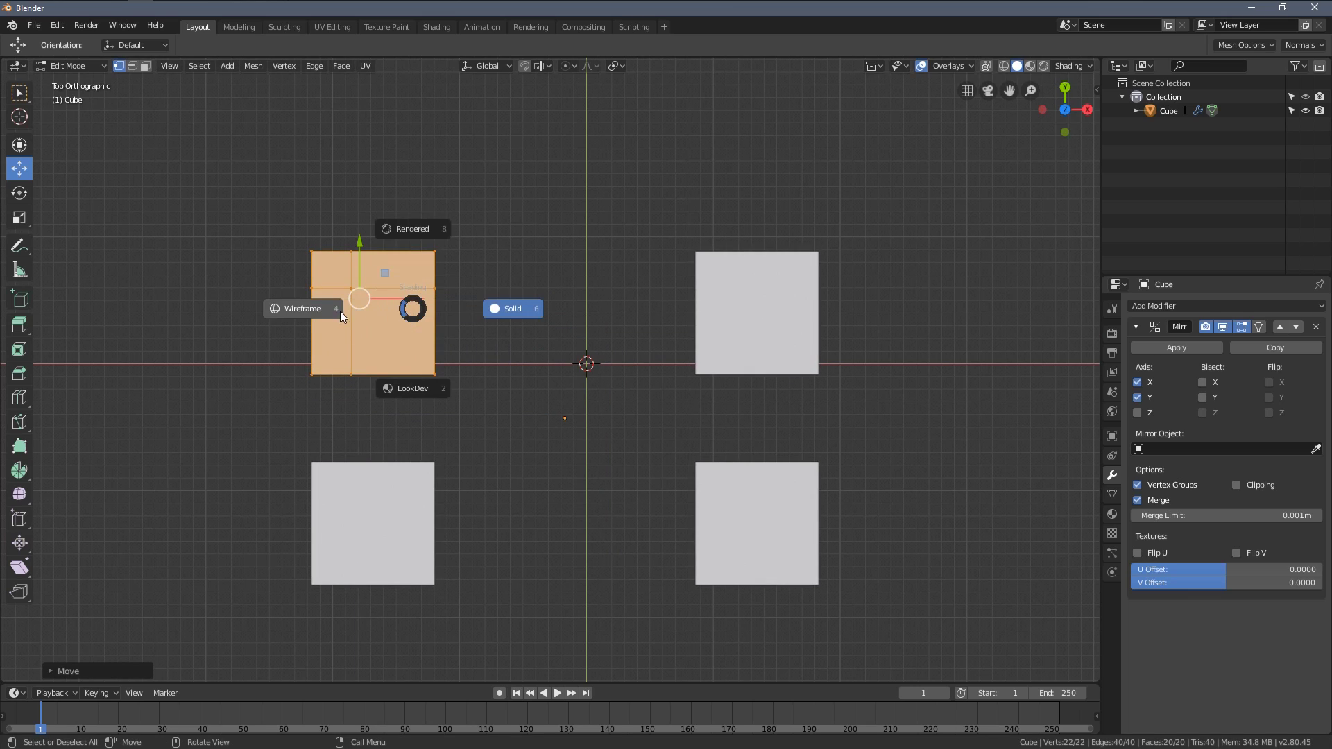
click(303, 313)
key(alt+a)
key(n)
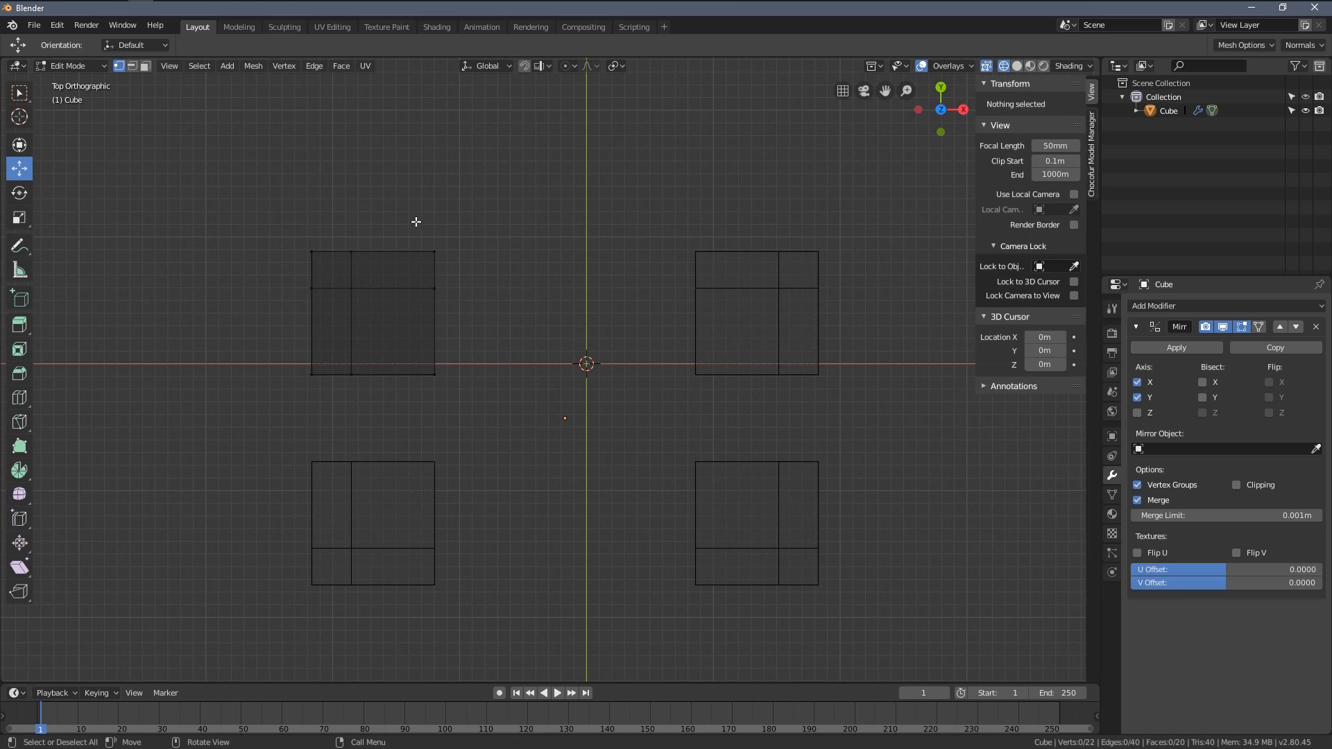
key(n)
drag(417, 229, 492, 413)
drag(493, 297, 609, 315)
scroll(609, 315, up, 8)
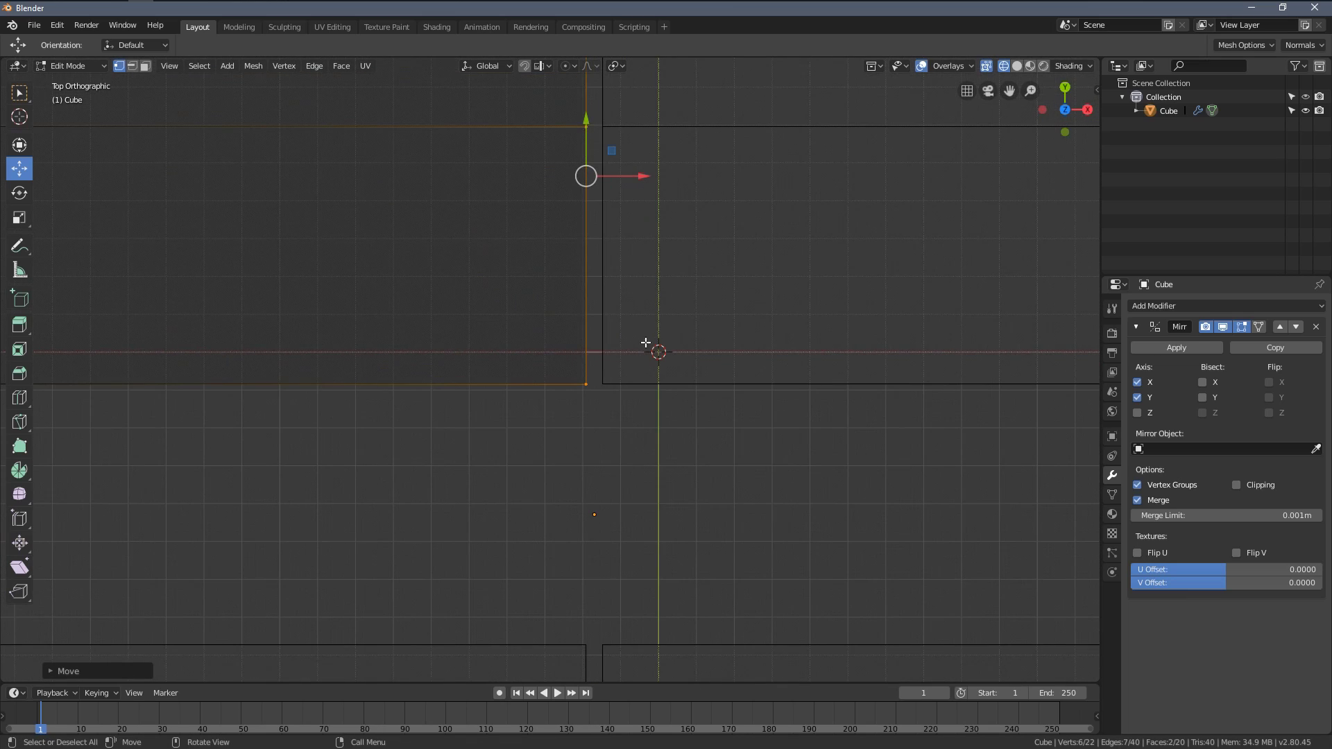
mouse_move(645, 142)
mouse_down()
mouse_move(657, 145)
mouse_move(635, 159)
mouse_up()
Return to object mode and snap the 3D cursor to the active object
scroll(634, 159, down, 4)
key(Tab)
scroll(602, 345, down, 2)
middle_drag(602, 345, 589, 238)
scroll(592, 330, down, 3)
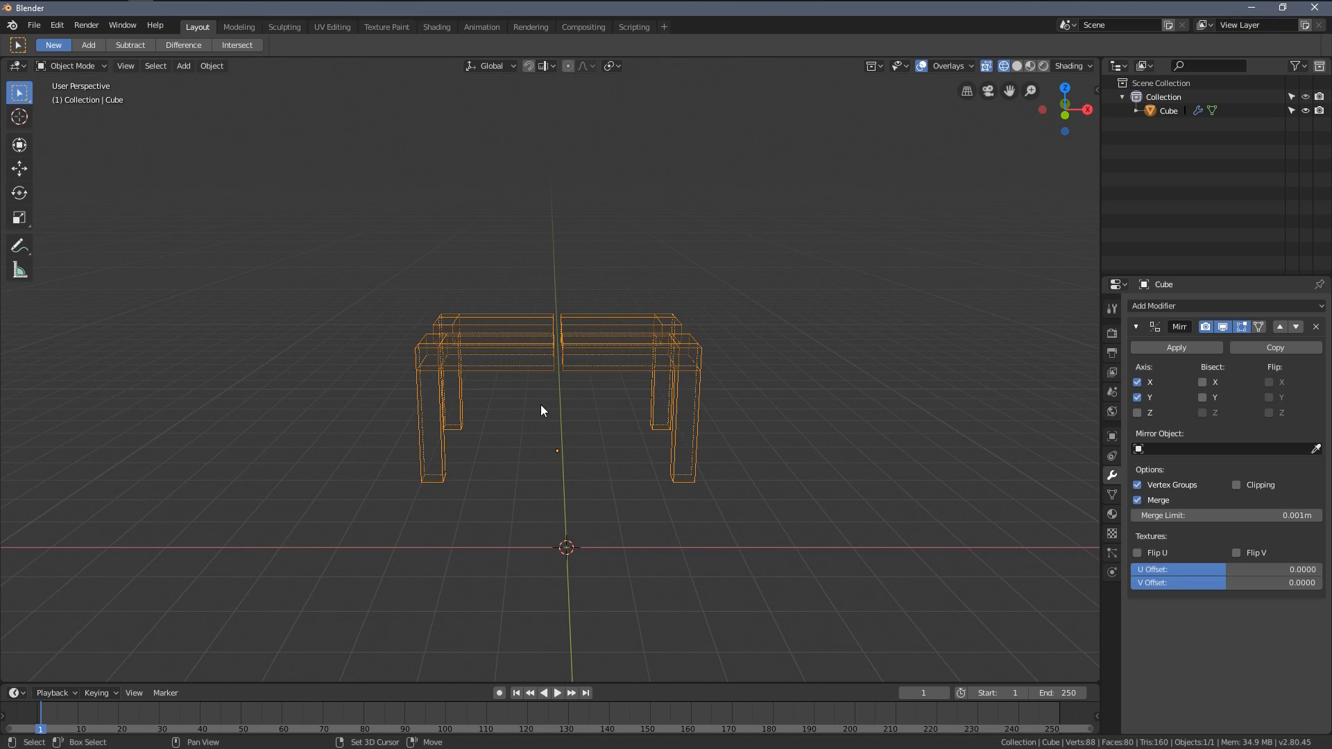
key(shift+s)
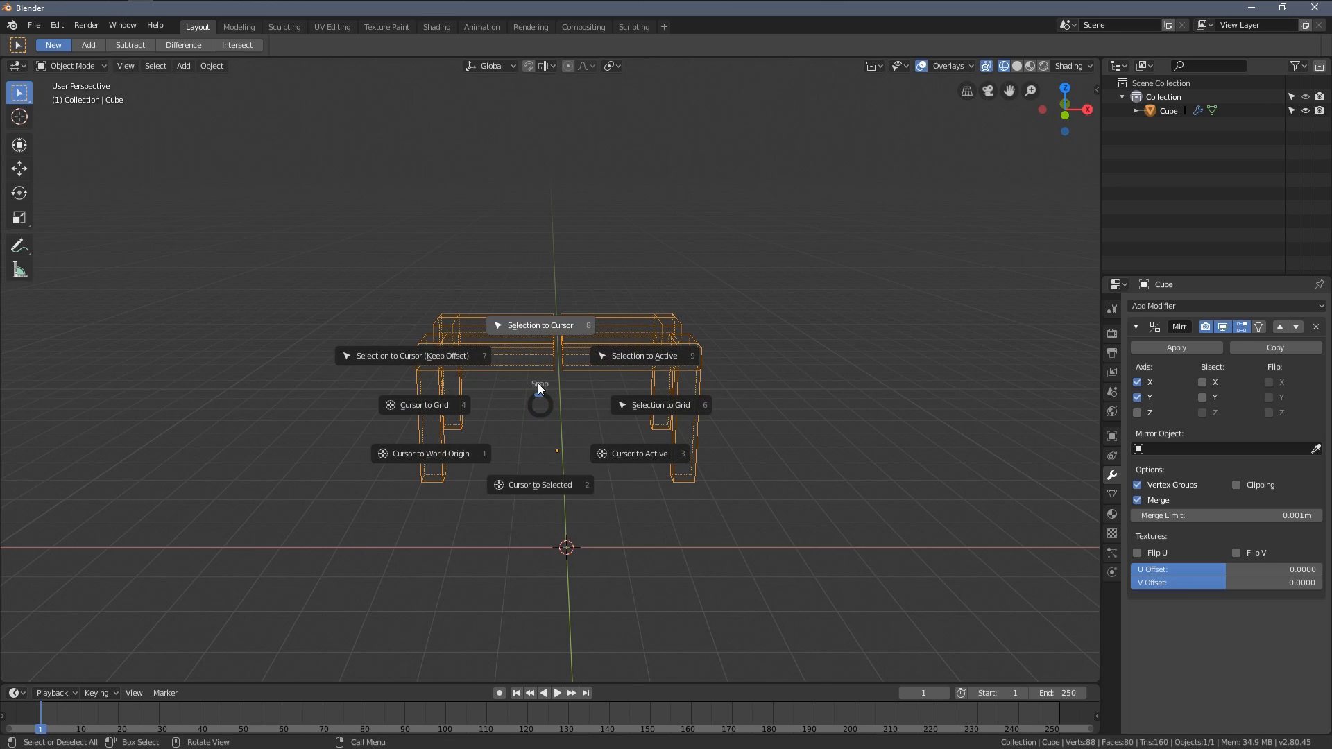
click(636, 458)
Go back to editing the quarter mesh in top view and set the pivot point to 3D Cursor
middle_drag(587, 455, 582, 424)
key(Tab)
key(KP_7)
scroll(587, 420, up, 8)
scroll(586, 419, down, 2)
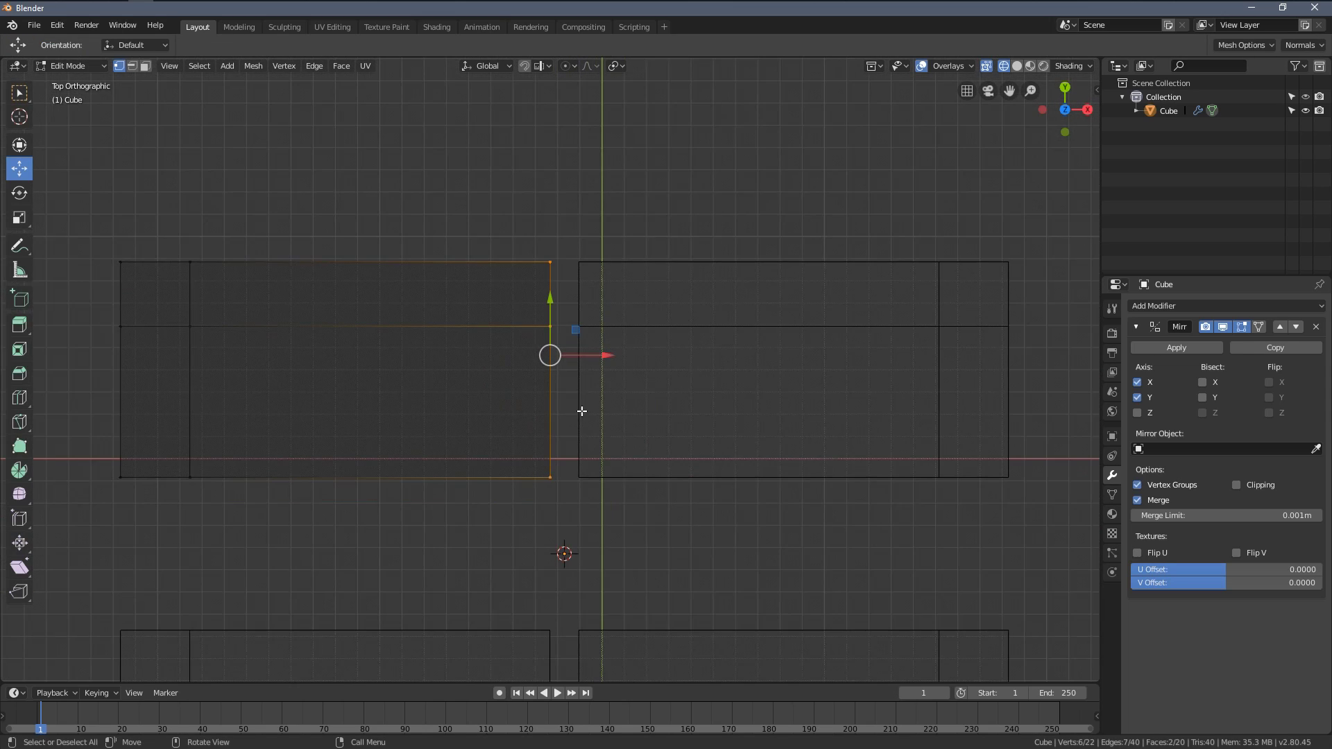
click(614, 66)
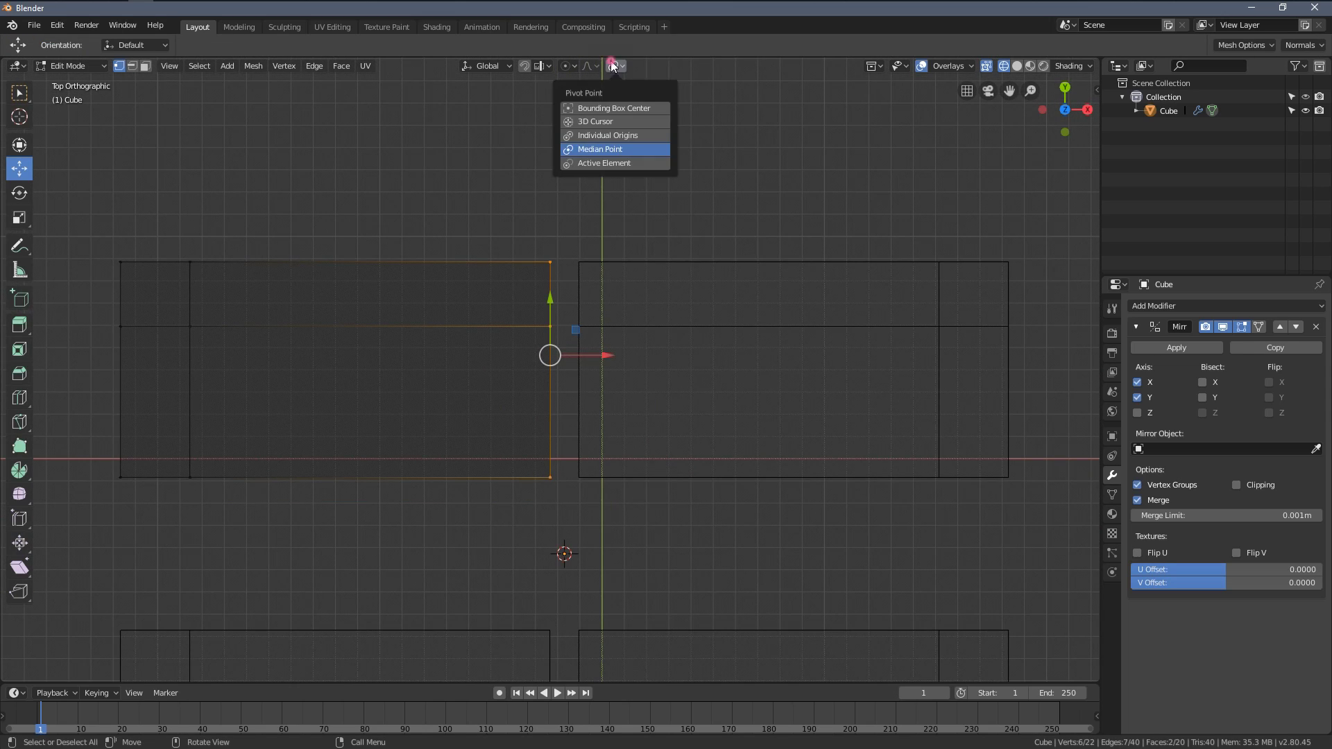
click(603, 127)
Scale the selected inner side vertices to 0 along X so they align with the 3D cursor
shift+middle_drag(566, 387, 609, 331)
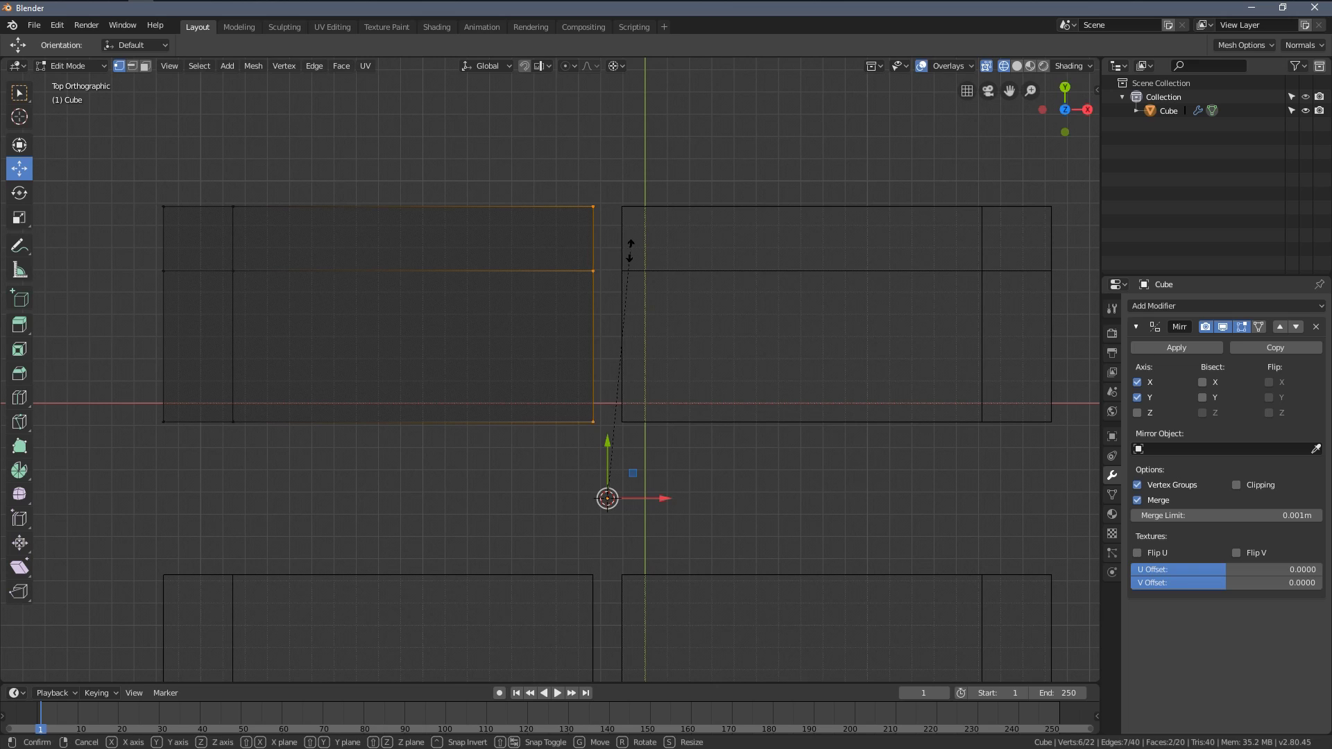
key(s)
key(x)
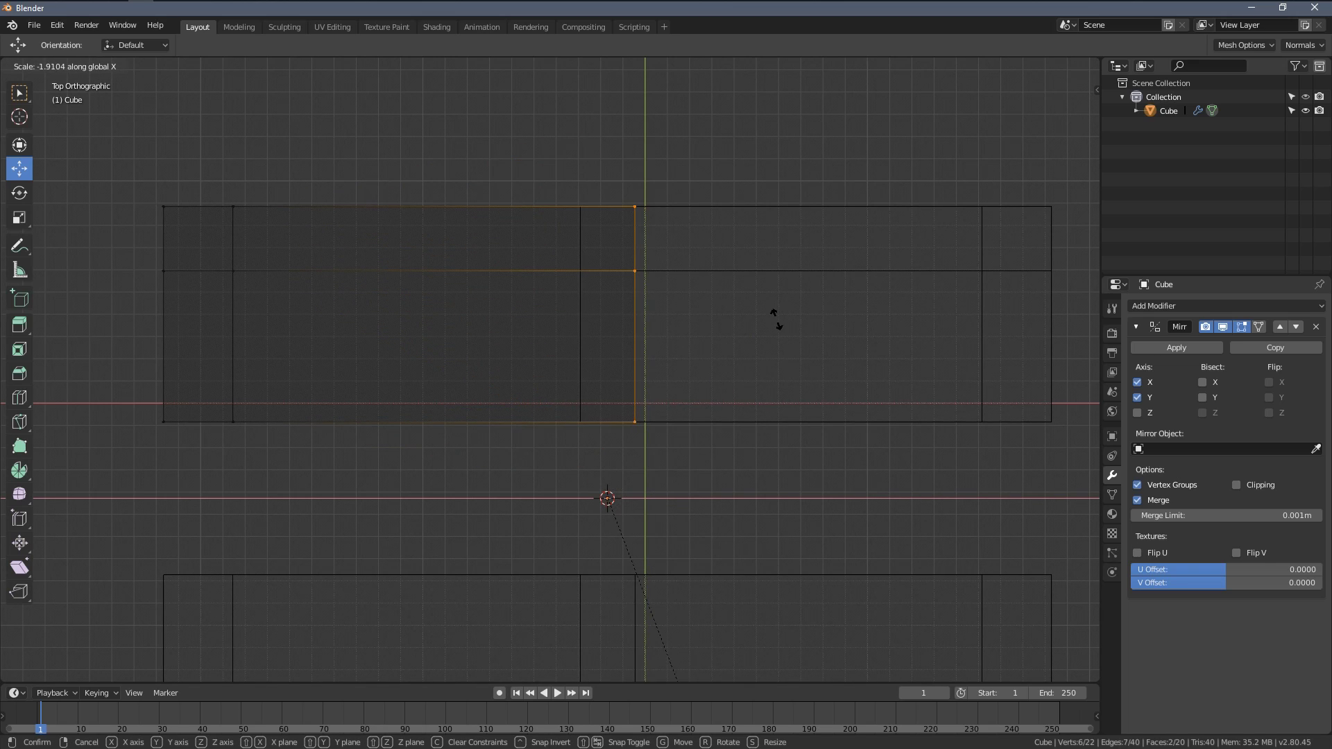
text(0)
key(Return)
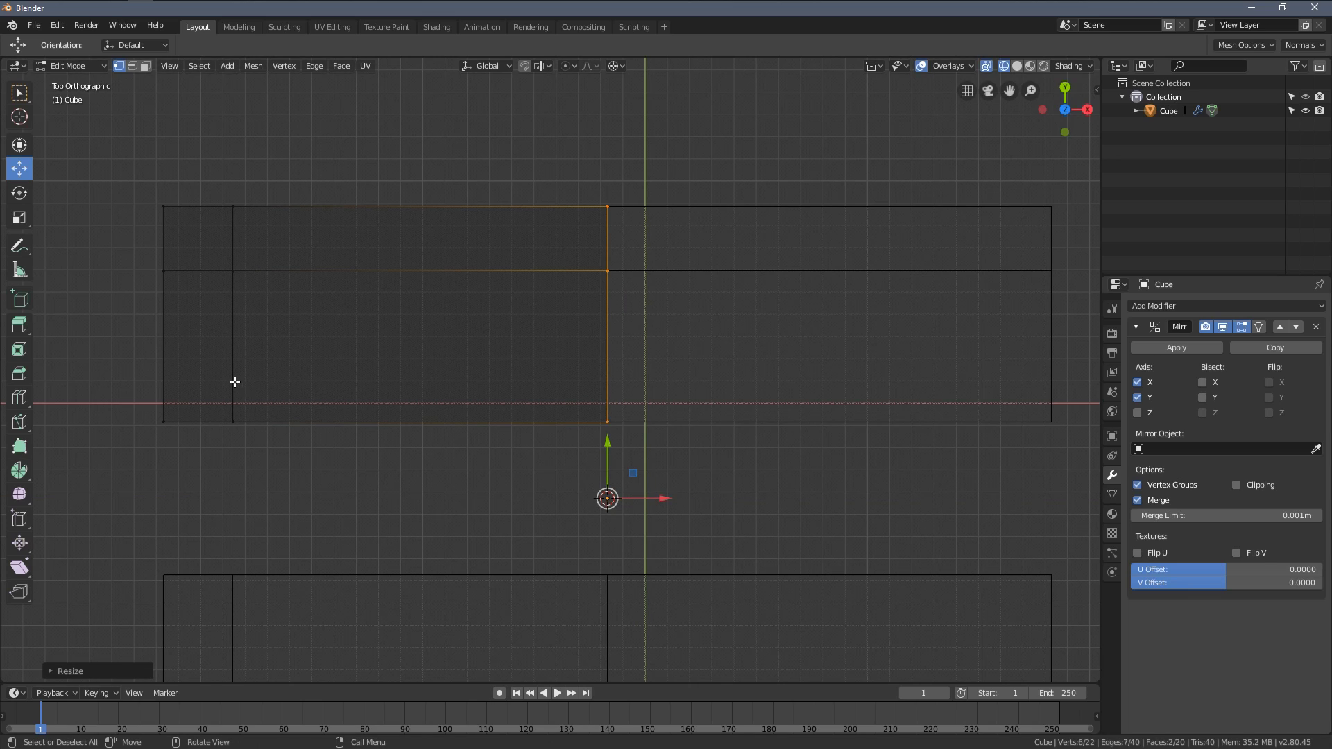
Select only the quarter piece's inner Y side vertices and scale them to 0 along Y about the 3D cursor
key(a)
key(alt+a)
key(b)
drag(117, 383, 680, 437)
key(s)
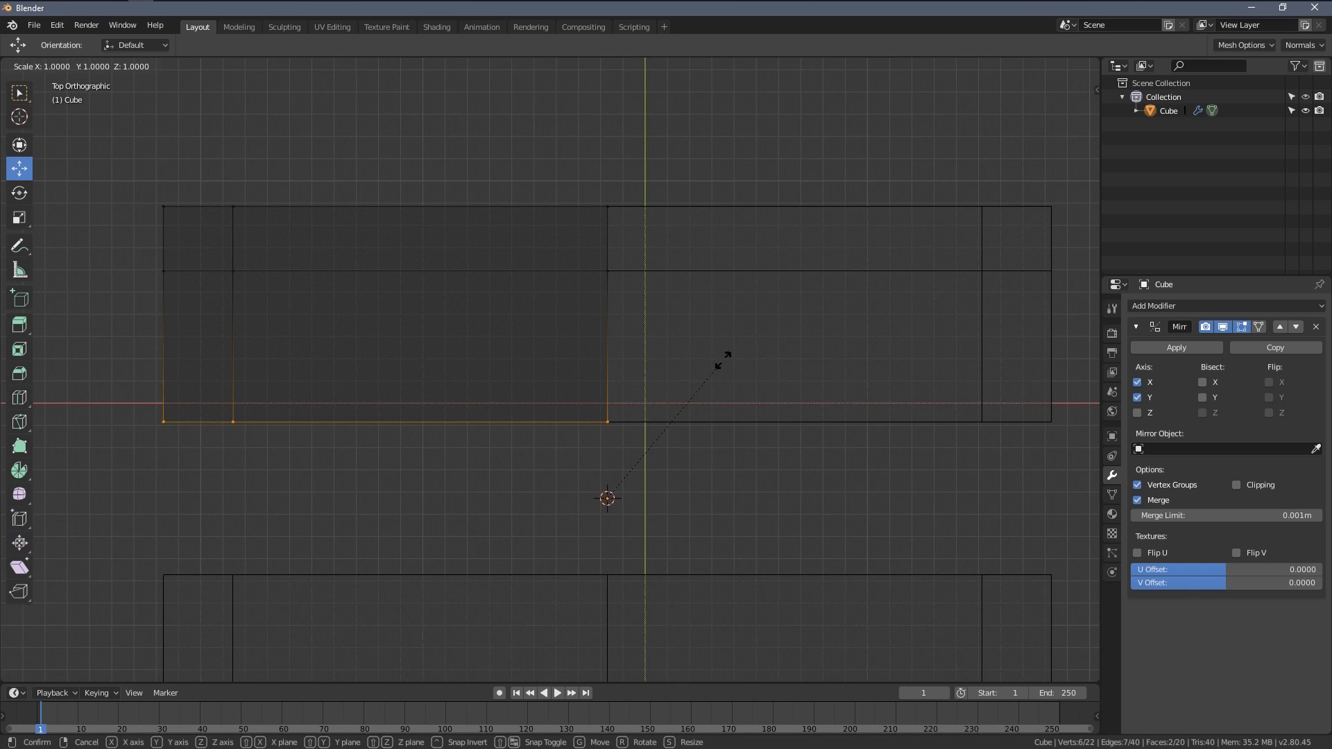
key(y)
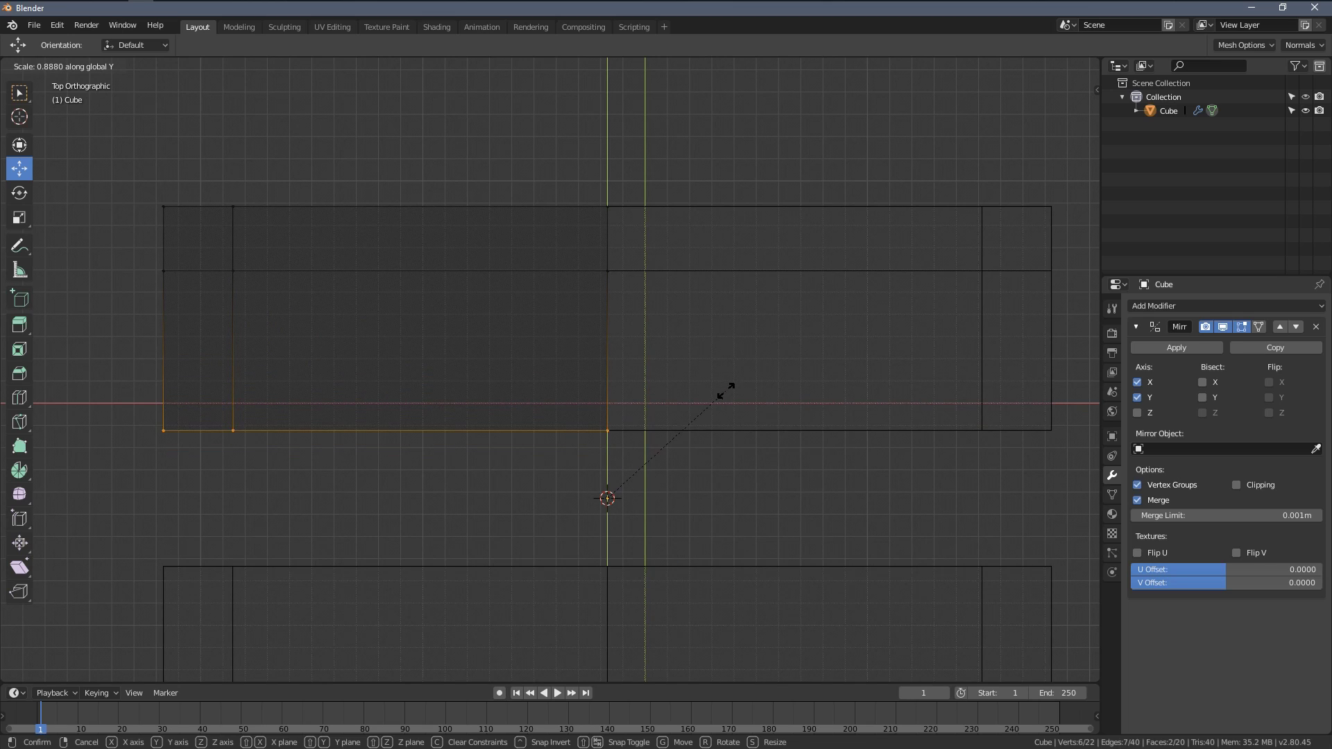
text(0)
click(726, 390)
Inspect the joined table from below in object mode with solid shading
scroll(660, 416, down, 3)
key(Tab)
mouse_move(659, 417)
middle_down()
mouse_move(658, 383)
mouse_move(705, 398)
mouse_move(701, 301)
mouse_move(605, 298)
mouse_move(671, 305)
mouse_move(671, 372)
middle_up()
key(z)
click(748, 387)
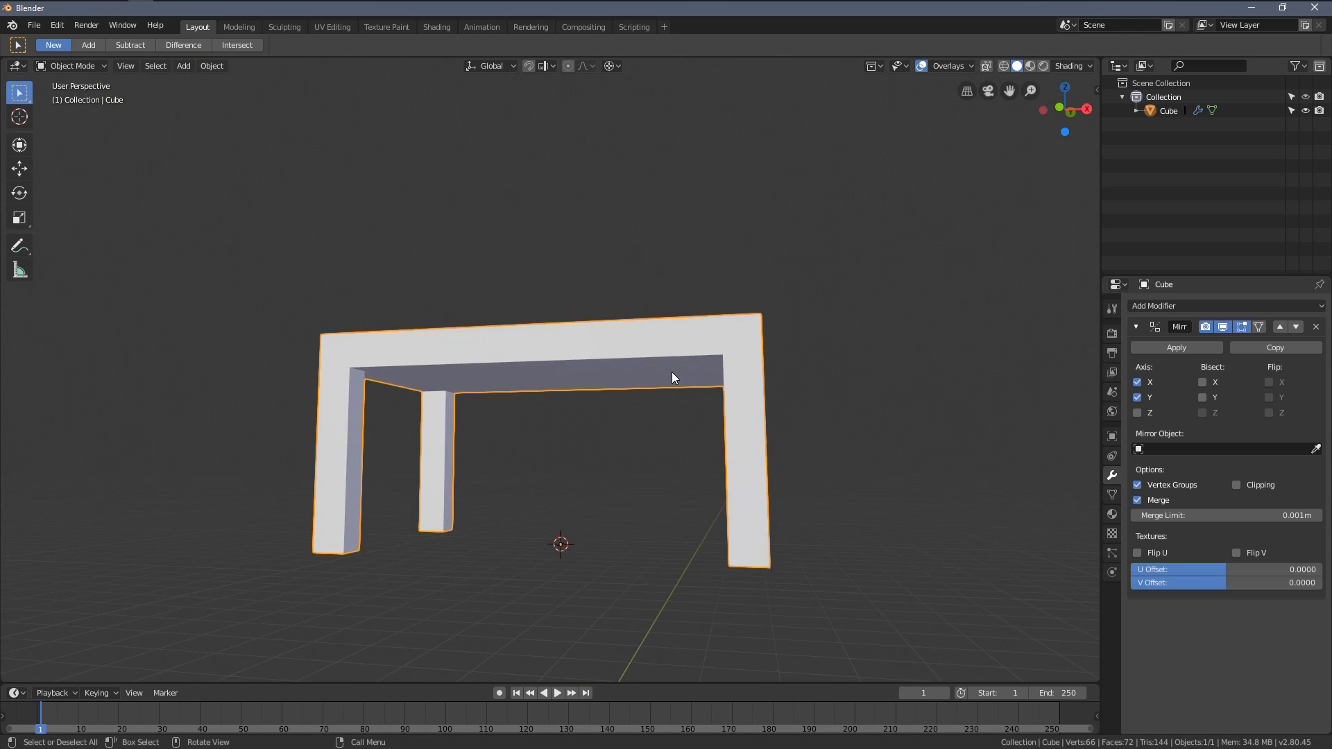
In wireframe top view, select the quarter mesh's outer X side including the leg and move it about 0.86 m along negative X
key(KP_7)
key(z)
click(541, 373)
key(Tab)
key(a)
click(455, 280)
drag(468, 255, 333, 473)
drag(634, 424, 557, 428)
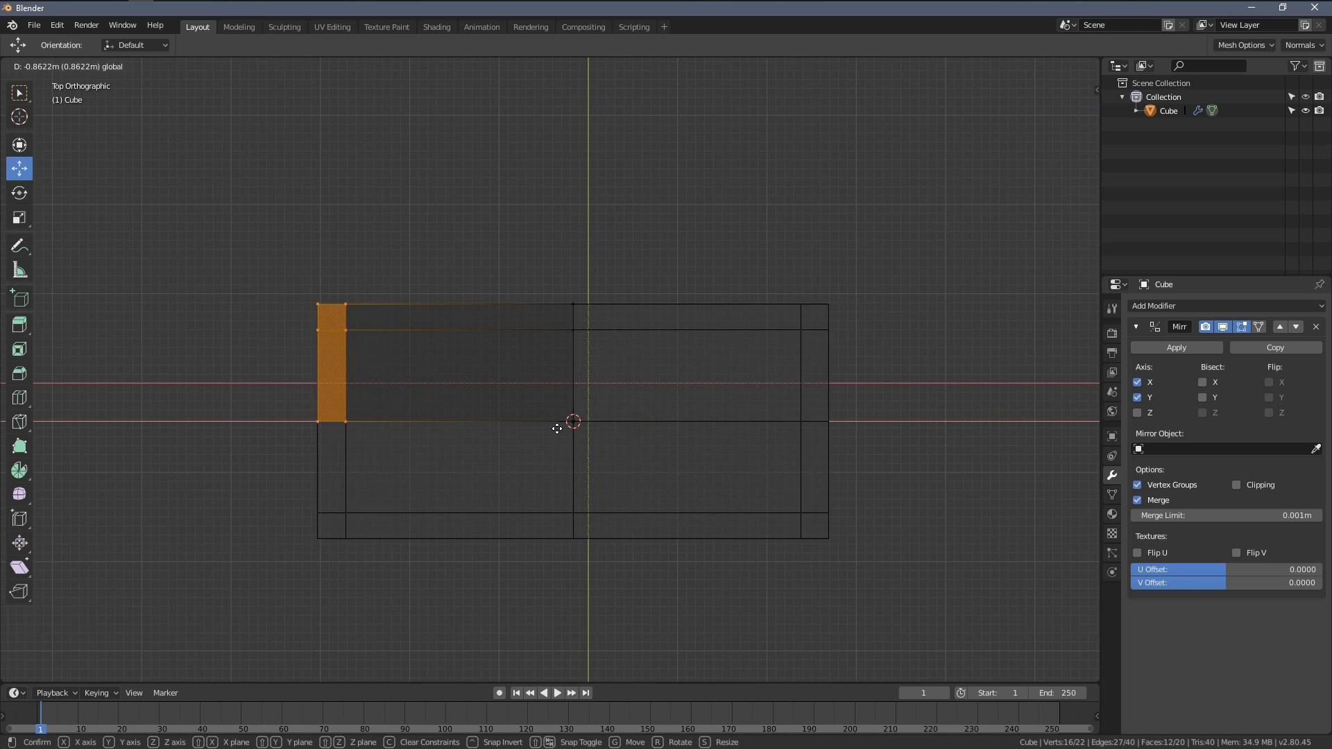
Select the quarter mesh's outer Y side vertices including the leg and move them outward along Y to widen the table
key(a)
key(a)
drag(256, 236, 607, 347)
drag(574, 419, 574, 363)
View the resized table from several angles in object mode with solid shading
mouse_move(575, 362)
middle_down()
mouse_move(586, 312)
mouse_move(590, 352)
mouse_move(630, 346)
mouse_move(707, 385)
mouse_move(434, 381)
mouse_move(517, 323)
middle_up()
key(z)
click(691, 359)
key(Tab)
scroll(518, 324, down, 2)
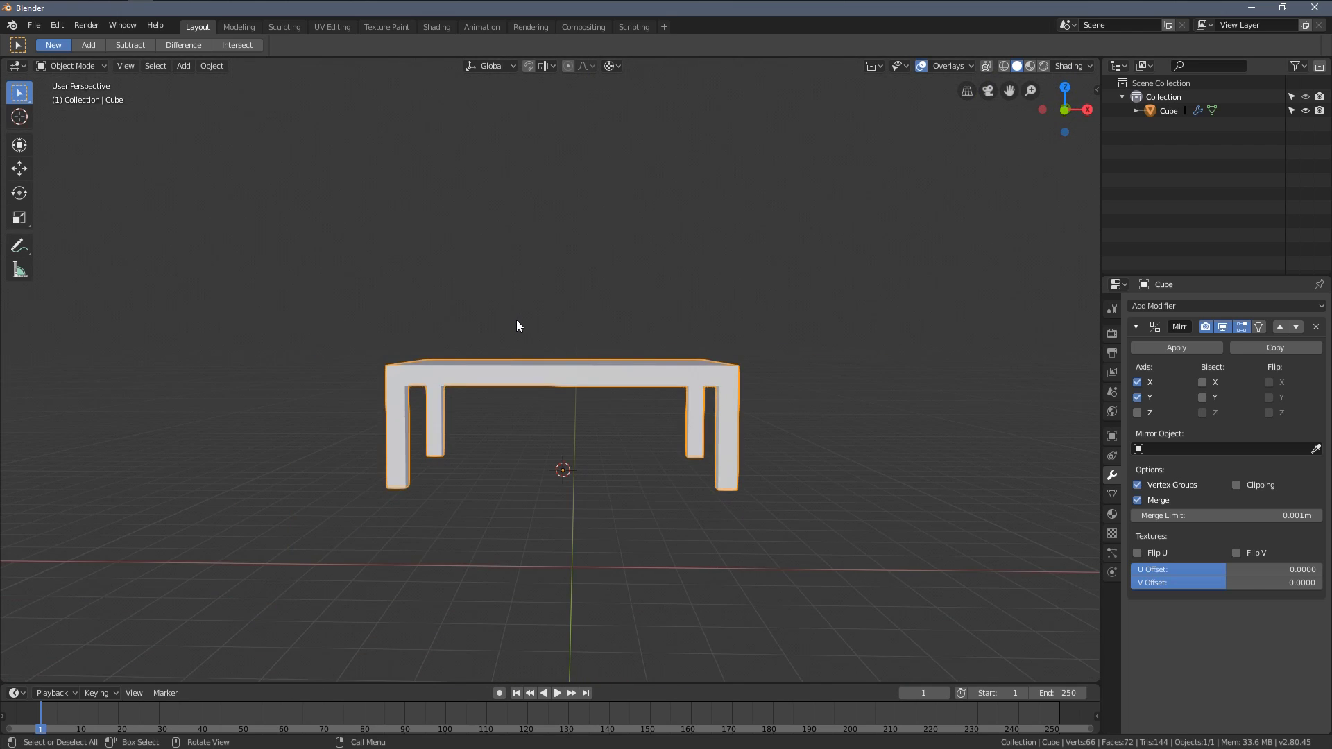
middle_drag(452, 428, 530, 455)
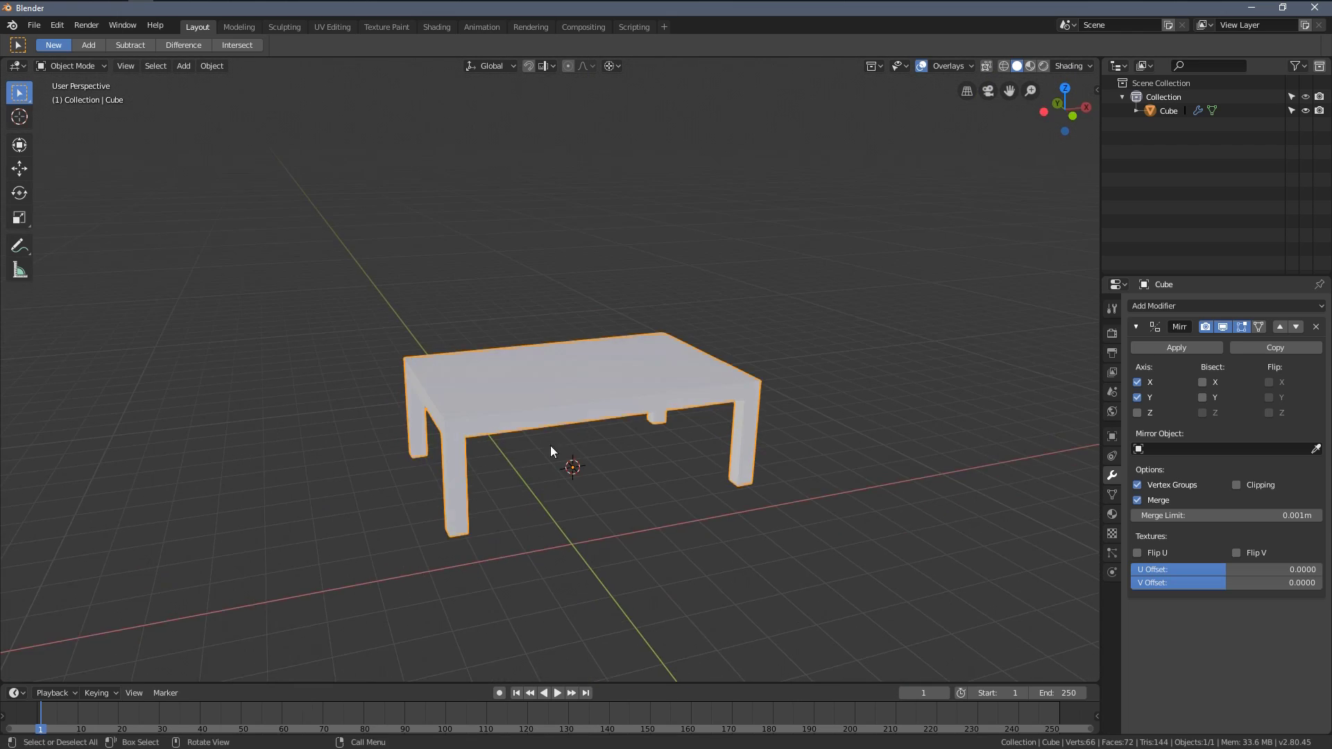
Examine the editable quarter of the table in edit mode with nothing selected, in both wireframe and solid shading
key(Tab)
middle_drag(538, 405, 619, 411)
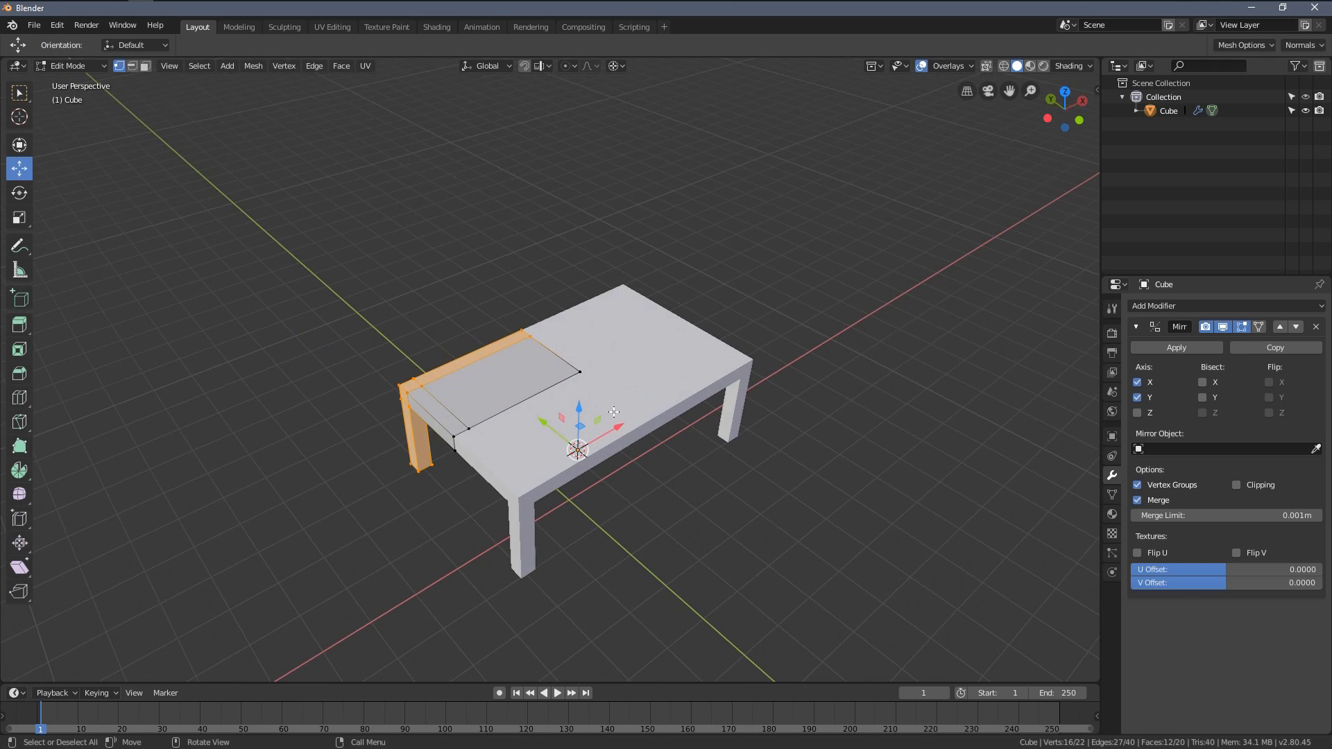
key(z)
click(417, 441)
key(alt+a)
middle_drag(502, 411, 499, 425)
key(z)
click(618, 430)
Return to object mode in top view and apply the Mirror modifier
key(KP_7)
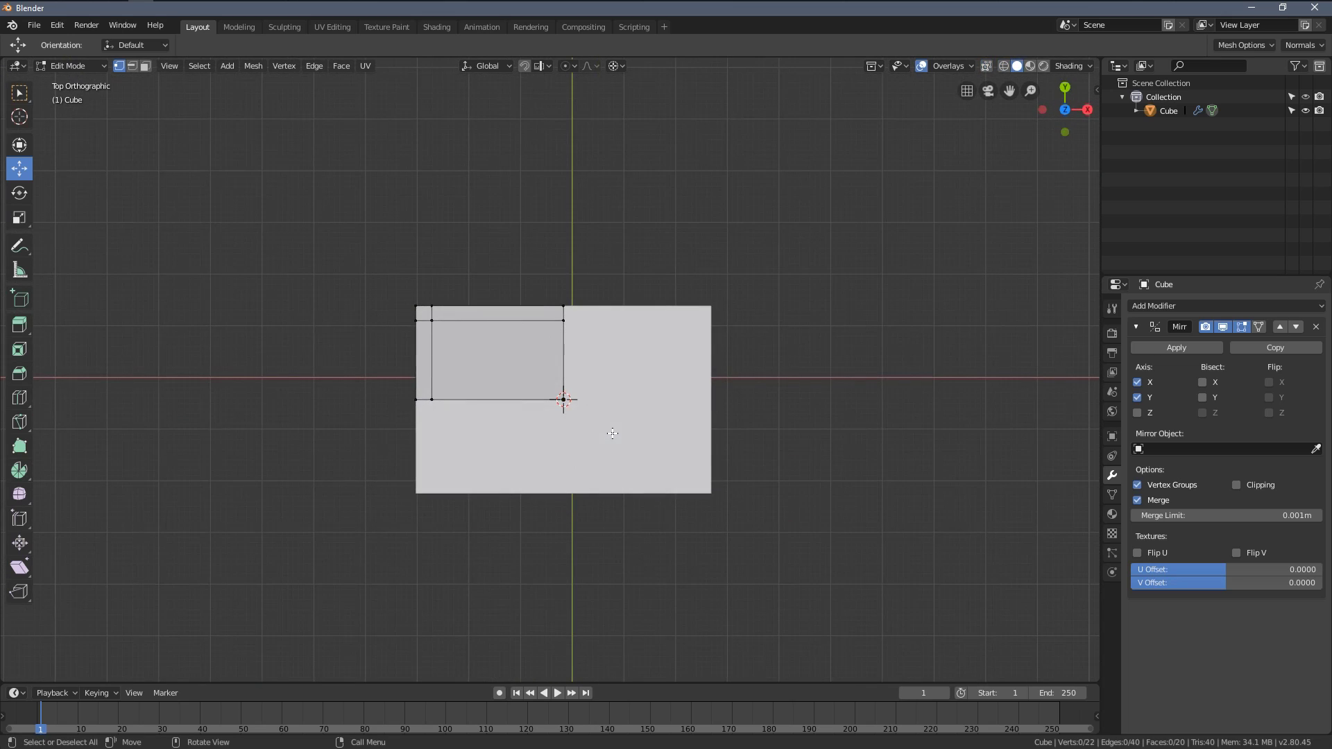
key(Tab)
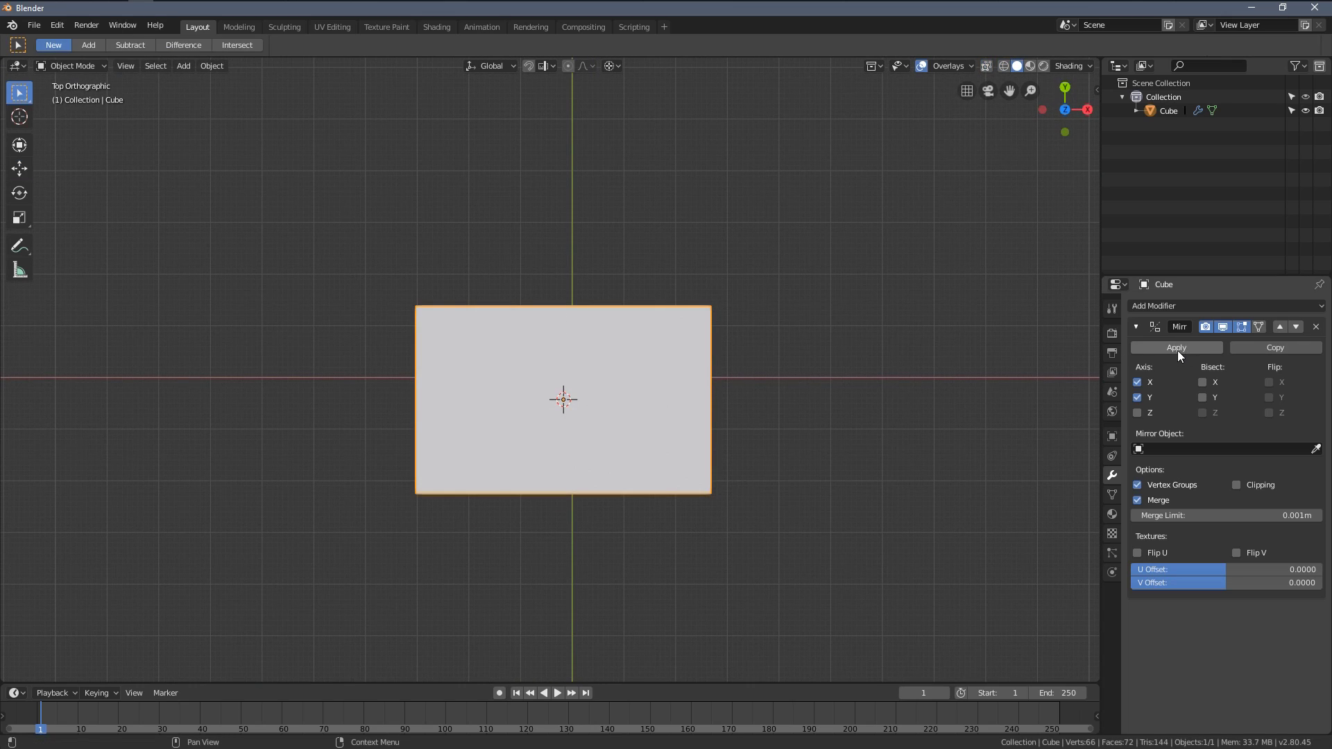
click(1177, 349)
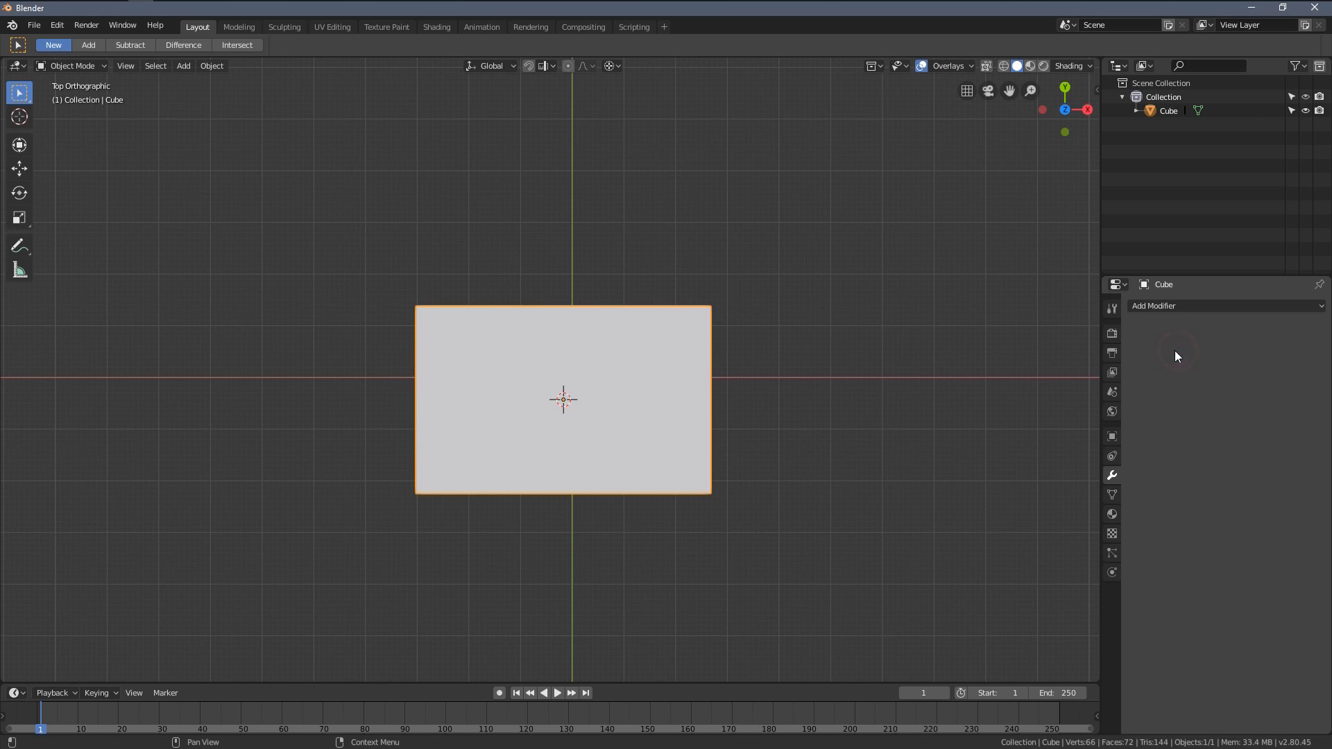
Examine the full table mesh in edit mode, using wireframe shading to look inside the tabletop
key(Tab)
key(KP_5)
middle_drag(599, 408, 734, 331)
scroll(594, 357, up, 5)
scroll(516, 372, down, 5)
mouse_move(562, 352)
middle_down()
mouse_move(631, 365)
mouse_move(541, 375)
mouse_move(527, 402)
mouse_move(535, 381)
mouse_move(570, 383)
mouse_move(529, 386)
mouse_move(494, 433)
middle_up()
key(z)
click(568, 368)
scroll(570, 383, up, 2)
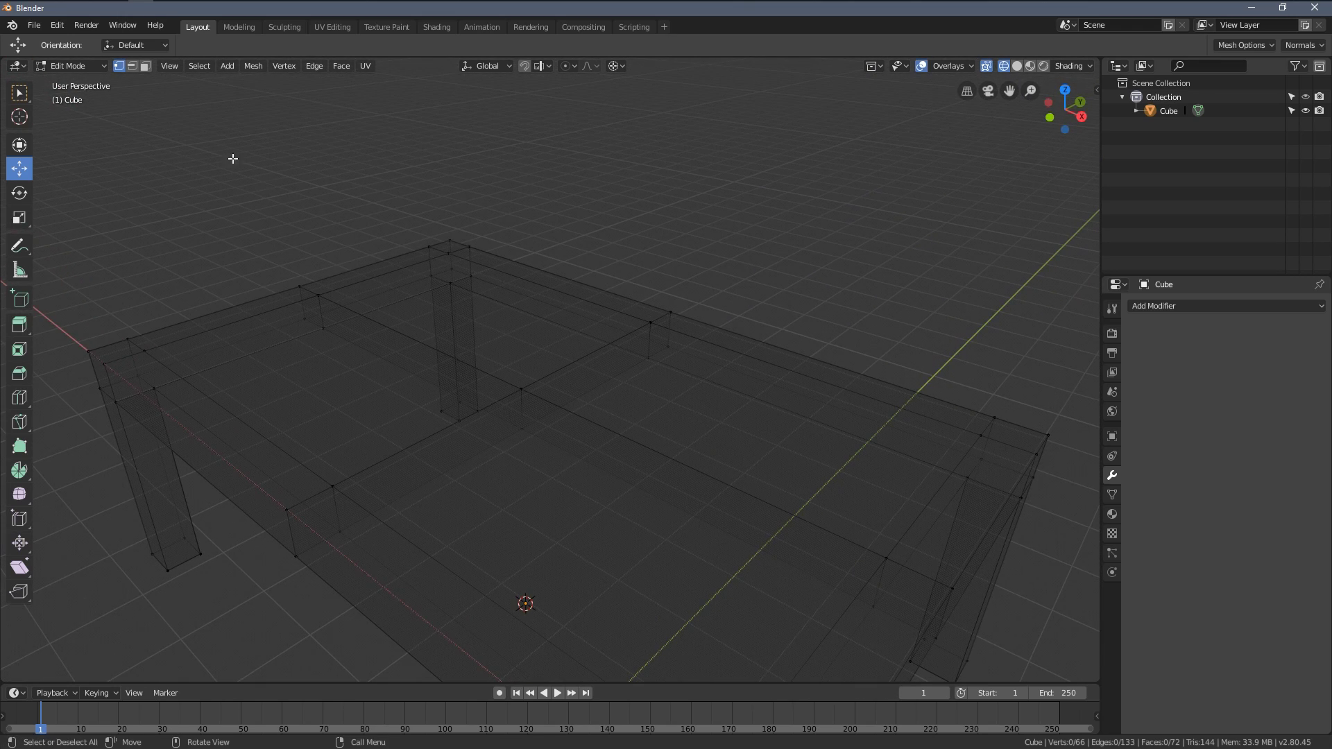
In face select mode, select the small interior face at the middle of the table's long side and compare it in wireframe and solid shading
click(323, 508)
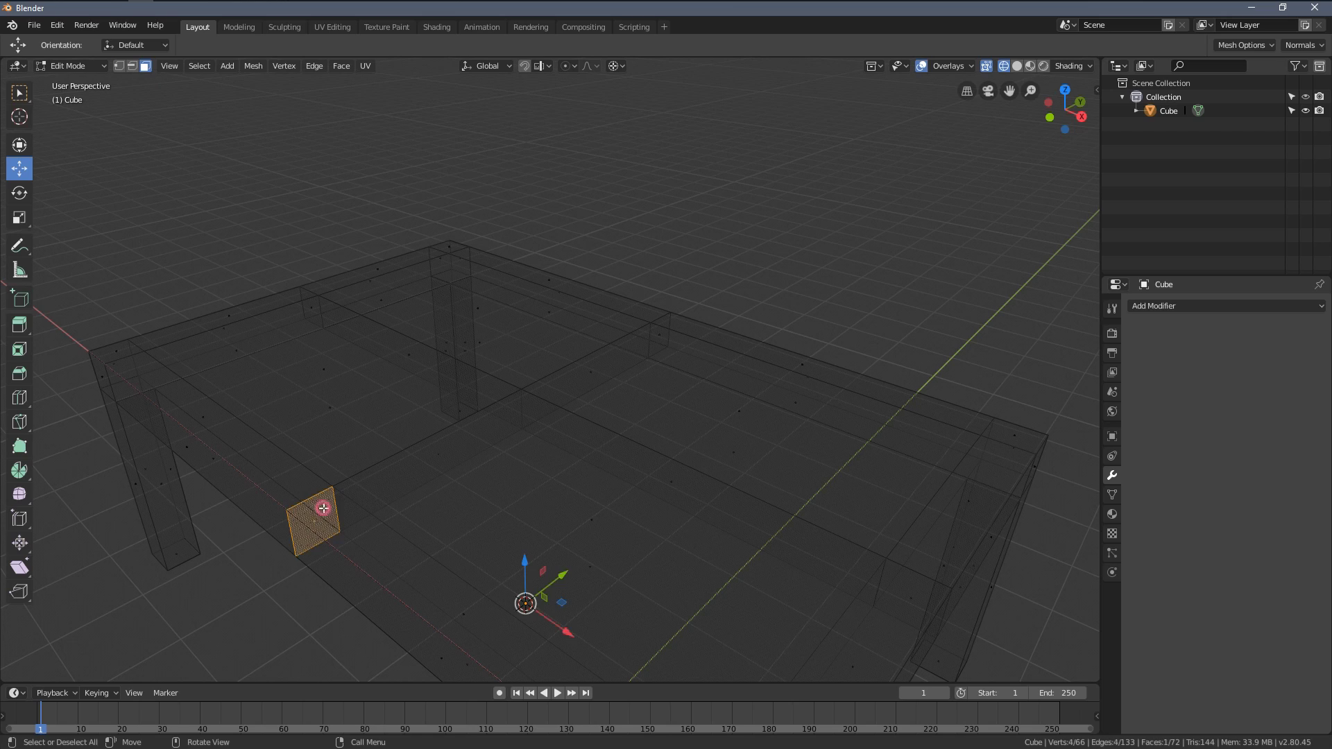
mouse_move(407, 465)
middle_down()
mouse_move(511, 396)
mouse_move(524, 402)
middle_up()
key(z)
key(Escape)
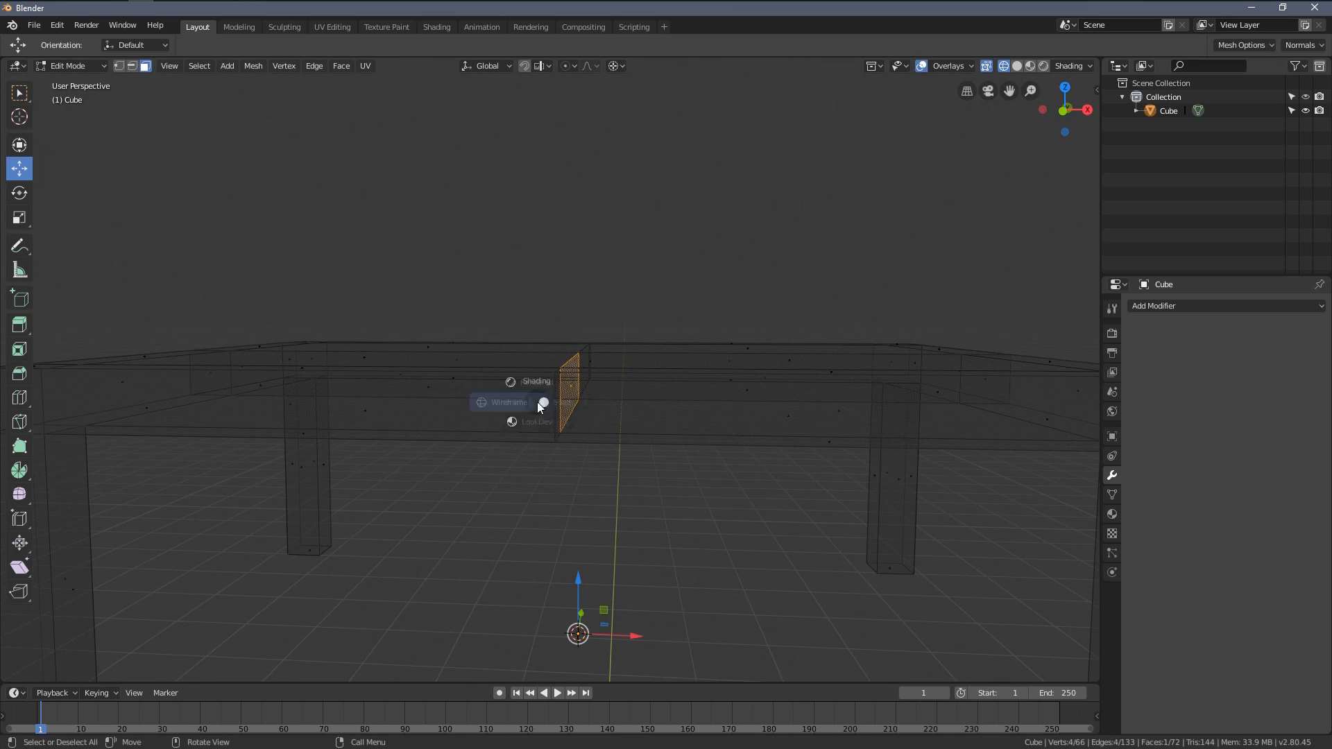
key(z)
click(607, 405)
mouse_move(607, 405)
middle_down()
mouse_move(594, 351)
mouse_move(416, 351)
mouse_move(458, 382)
mouse_move(585, 422)
middle_up()
middle_drag(514, 398, 573, 427)
In wireframe shading, select all the interior faces along the tabletop's two centre lines and delete them
key(z)
click(488, 430)
shift+click(458, 435)
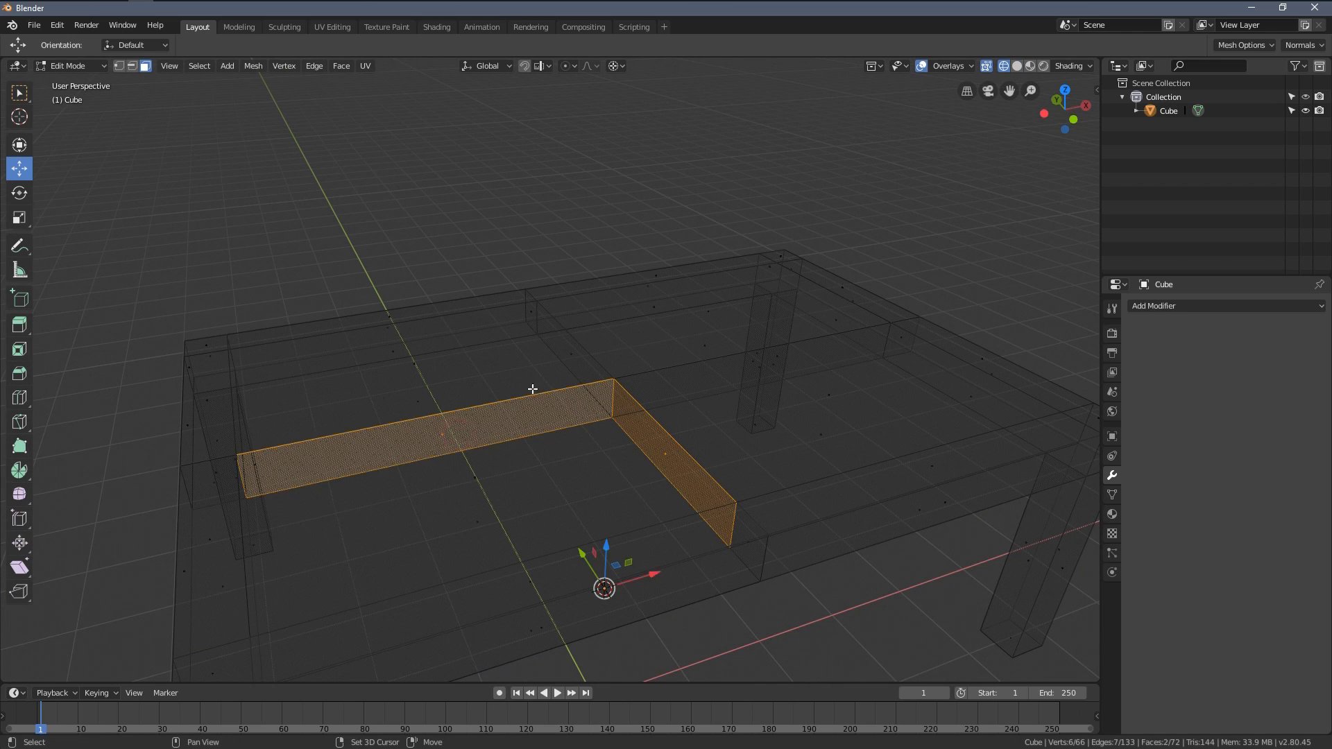
middle_drag(532, 386, 547, 351)
shift+click(547, 351)
middle_drag(647, 334, 672, 365)
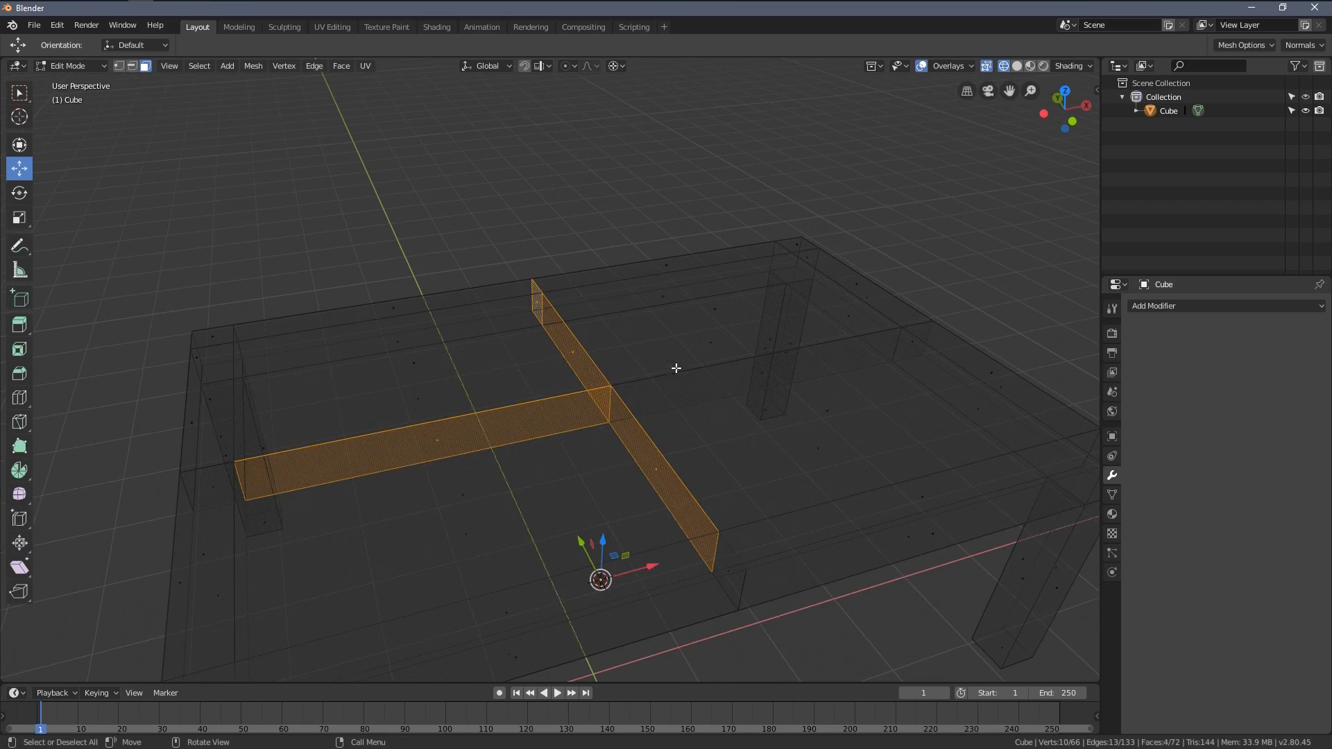
shift+click(767, 372)
middle_drag(768, 372, 378, 468)
shift+click(777, 385)
shift+click(378, 468)
mouse_move(331, 410)
middle_down()
mouse_move(506, 390)
mouse_move(295, 357)
mouse_move(549, 403)
mouse_move(604, 381)
mouse_move(597, 371)
mouse_move(593, 405)
mouse_move(545, 369)
mouse_move(489, 382)
middle_up()
shift+click(289, 358)
key(x)
click(273, 386)
Examine the table mesh from several sides, in wireframe with everything selected and in solid shading with nothing selected
key(a)
key(z)
click(536, 394)
key(z)
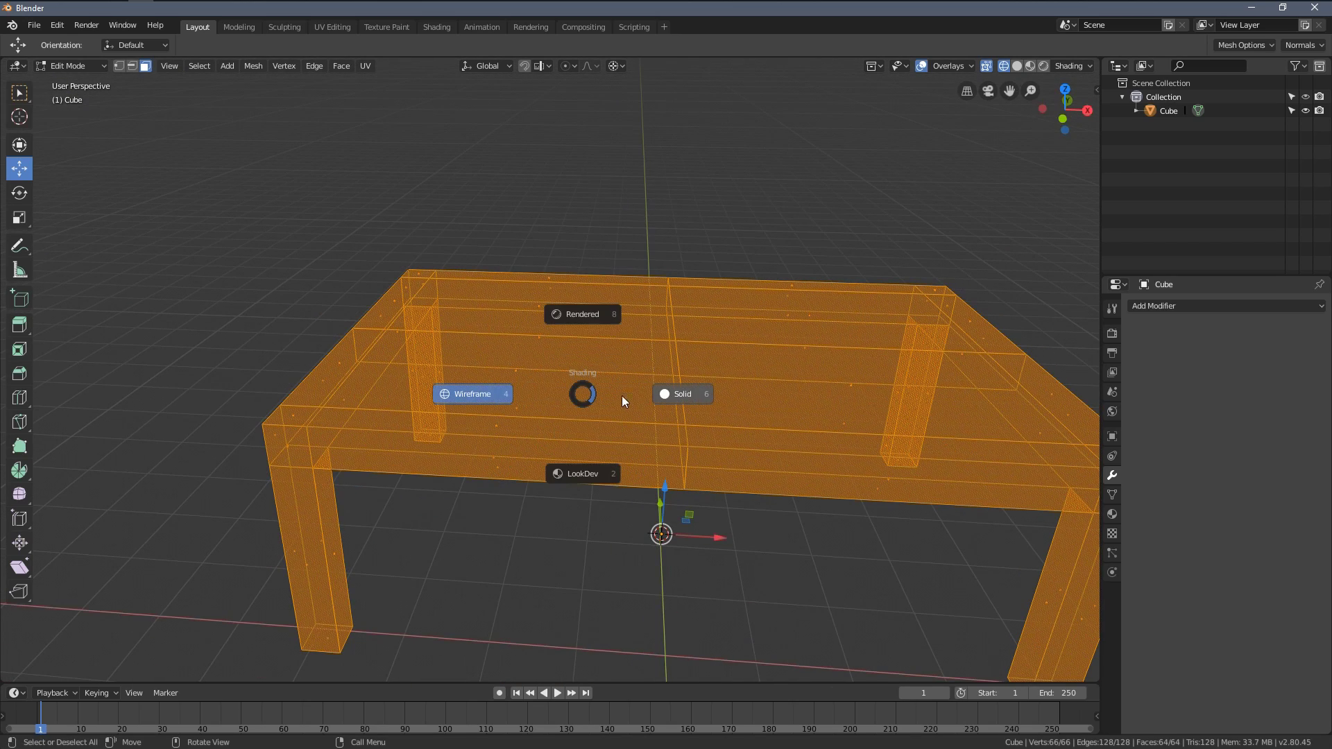
click(682, 394)
mouse_move(682, 394)
middle_down()
mouse_move(660, 413)
mouse_move(585, 334)
mouse_move(458, 354)
mouse_move(659, 333)
middle_up()
key(alt+a)
scroll(571, 393, down, 4)
middle_drag(571, 393, 603, 417)
scroll(631, 391, up, 2)
scroll(599, 421, up, 5)
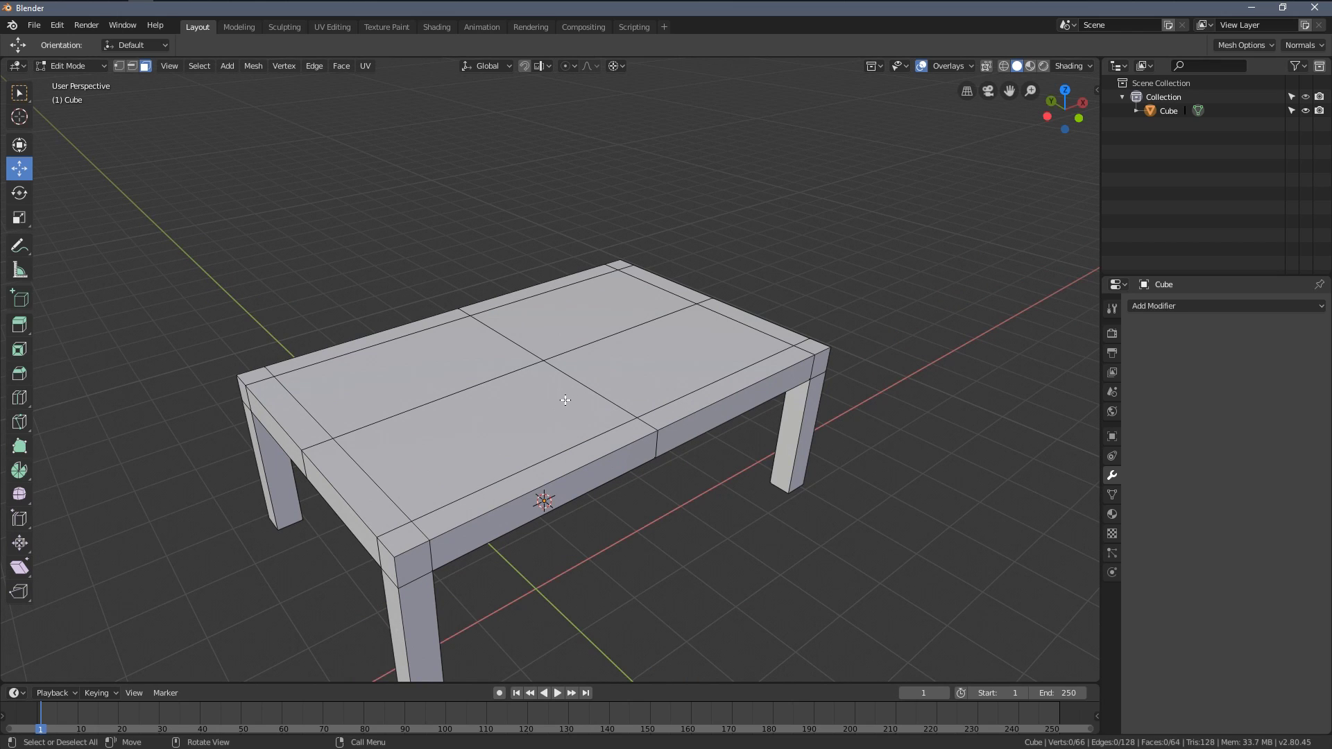
scroll(565, 400, down, 2)
middle_drag(565, 401, 656, 393)
middle_drag(562, 399, 649, 448)
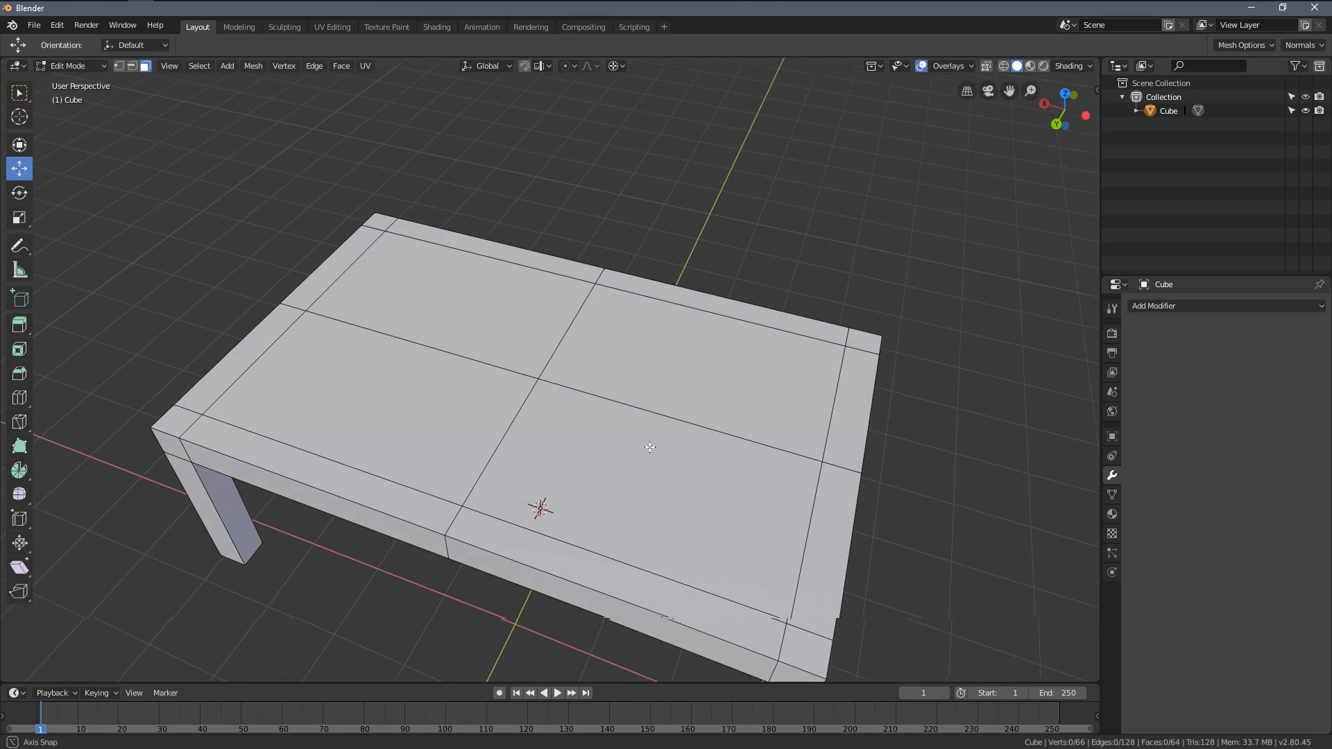
In wireframe edge selection, fill a face between two centre edges inside the tabletop and check it in solid shading
key(z)
click(555, 401)
mouse_move(556, 401)
middle_down()
mouse_move(532, 398)
mouse_move(455, 446)
middle_up()
scroll(528, 403, up, 2)
click(489, 451)
shift+click(460, 447)
key(f)
key(z)
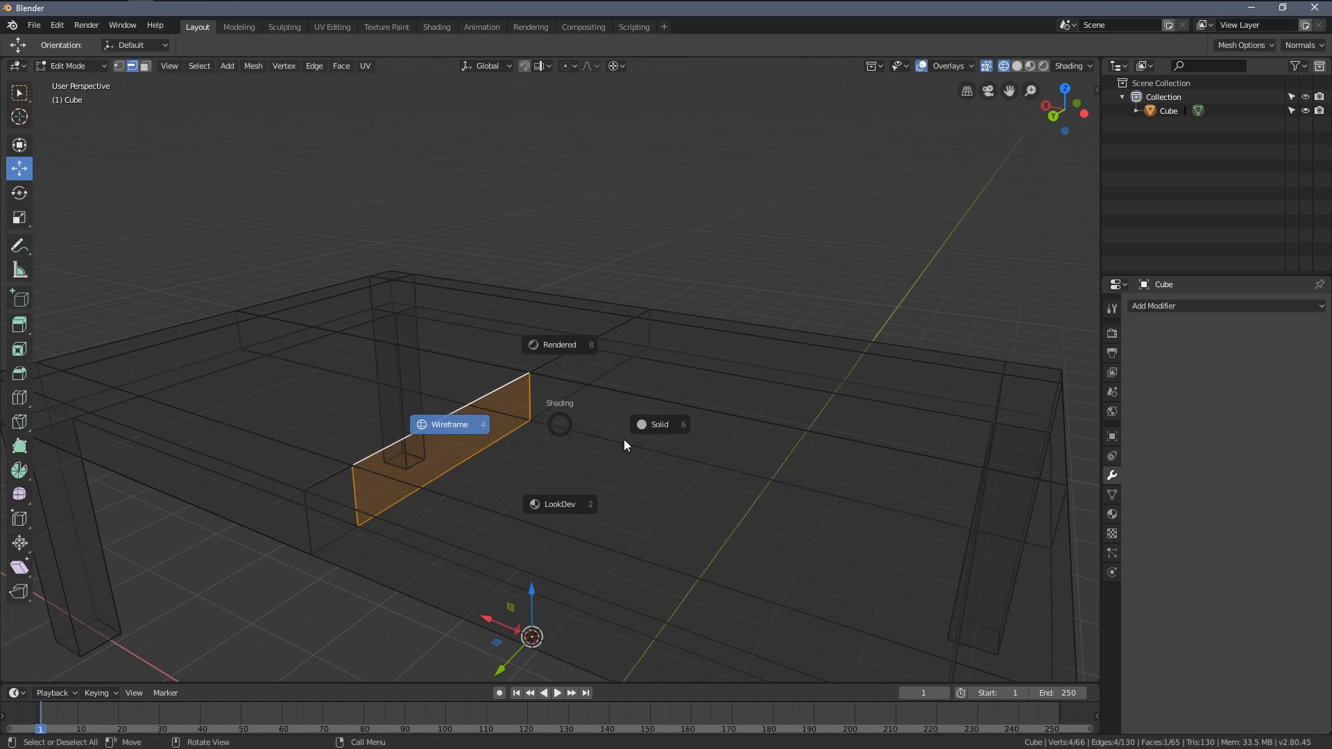
click(616, 439)
mouse_move(556, 440)
middle_down()
mouse_move(586, 383)
mouse_move(586, 342)
mouse_move(553, 424)
middle_up()
Return to wireframe shading and delete the filled interior face
key(z)
click(534, 418)
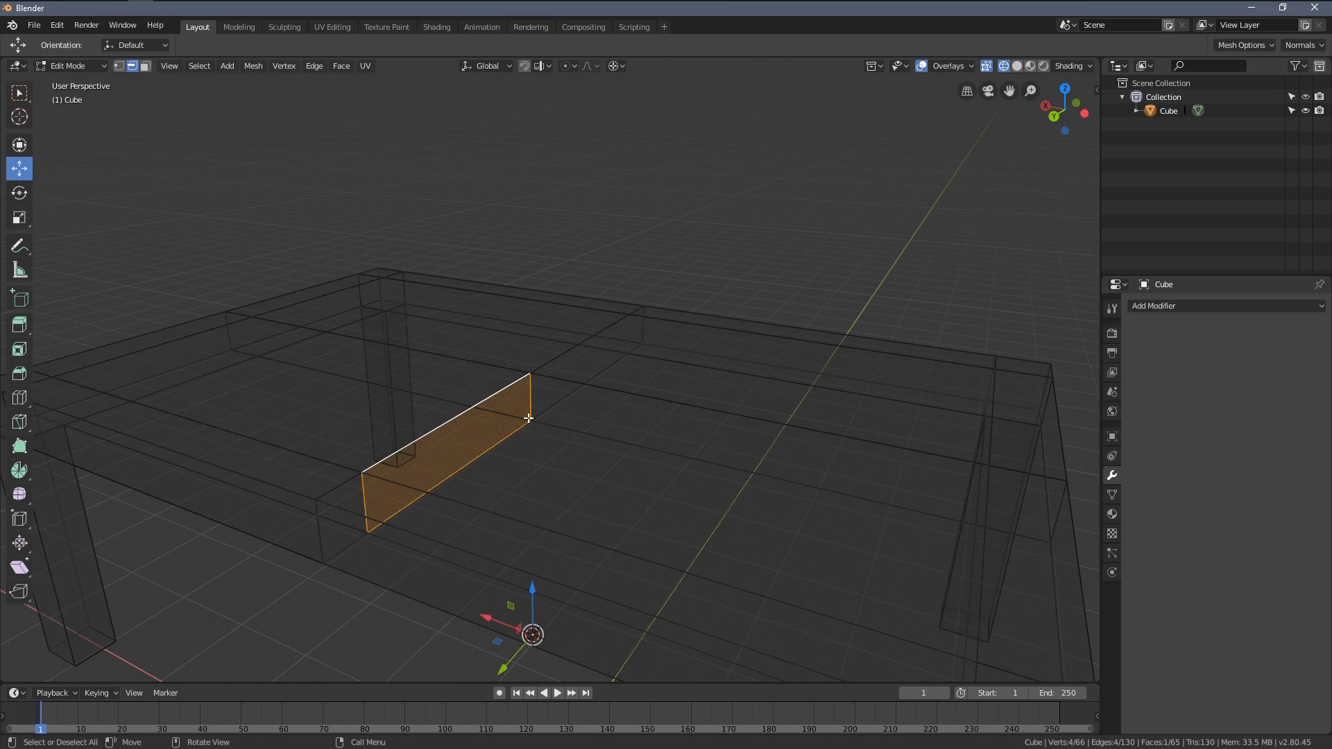
key(x)
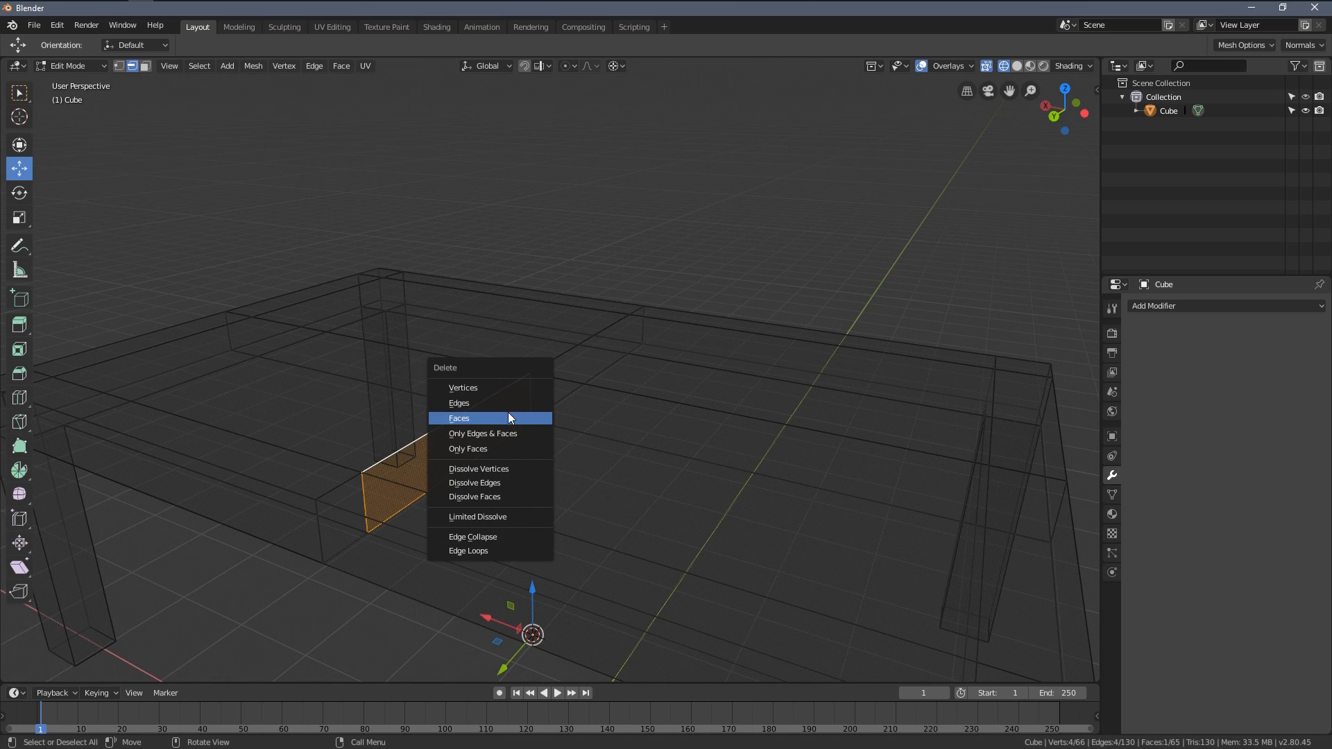
click(495, 417)
Return to object mode and display the whole table in solid shading
middle_drag(497, 411, 554, 410)
key(Tab)
scroll(553, 410, down, 3)
key(z)
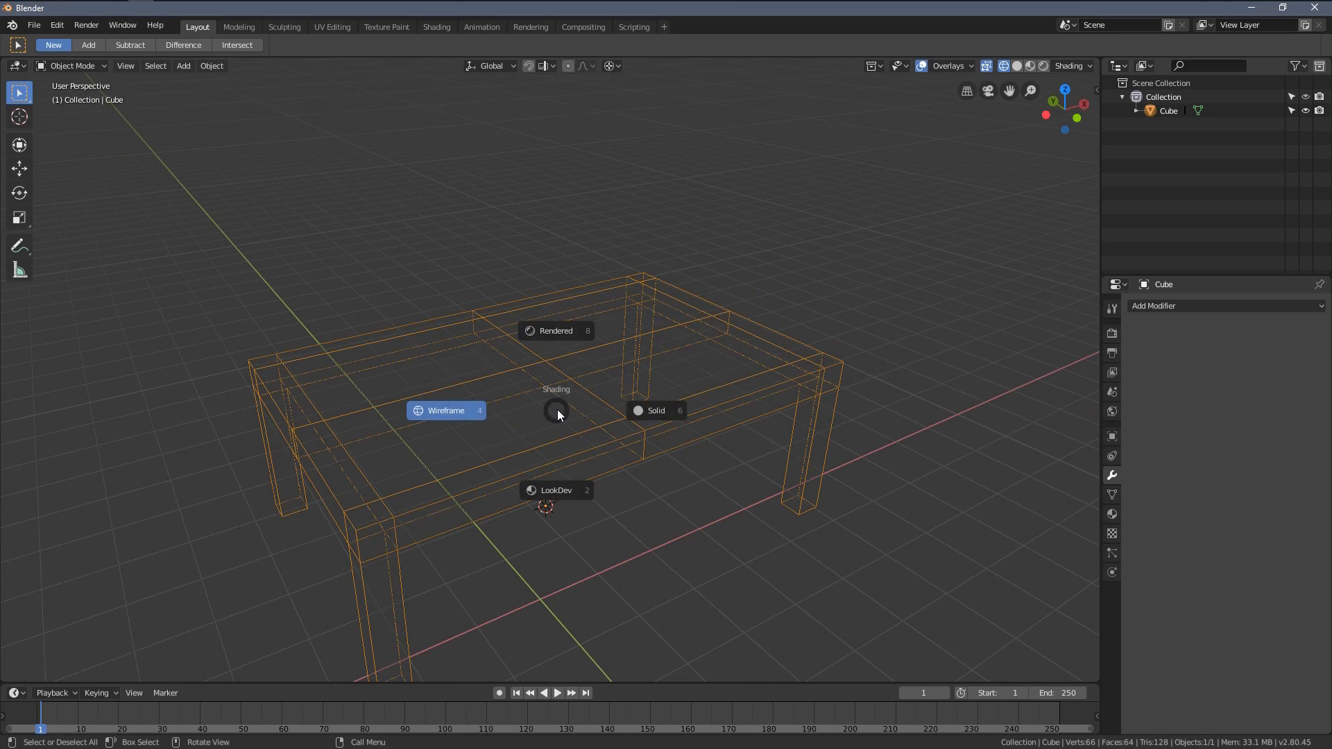
click(652, 413)
Add a Subdivision Surface modifier to the table and set its viewport subdivisions to 3
click(1198, 306)
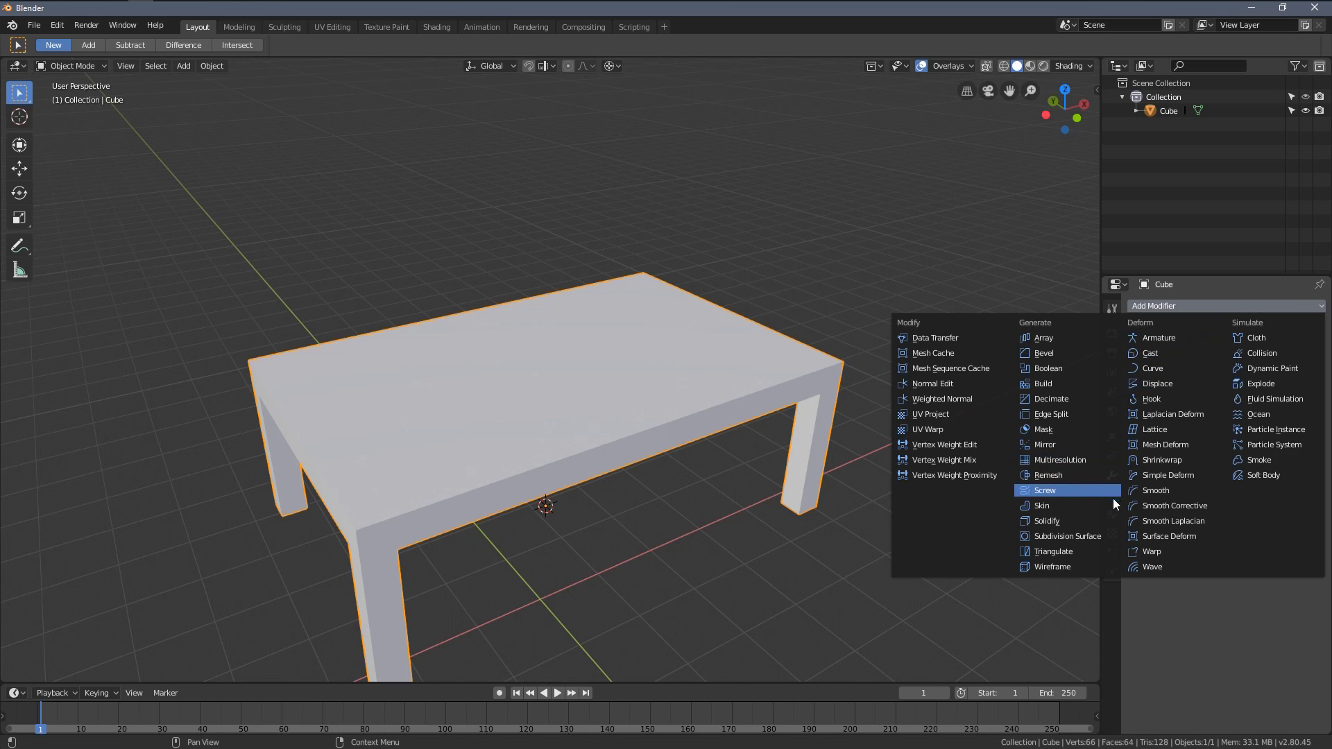
click(1076, 534)
middle_drag(1012, 509, 667, 429)
click(1218, 398)
click(1218, 398)
mouse_move(777, 431)
middle_down()
mouse_move(905, 339)
mouse_move(760, 445)
middle_up()
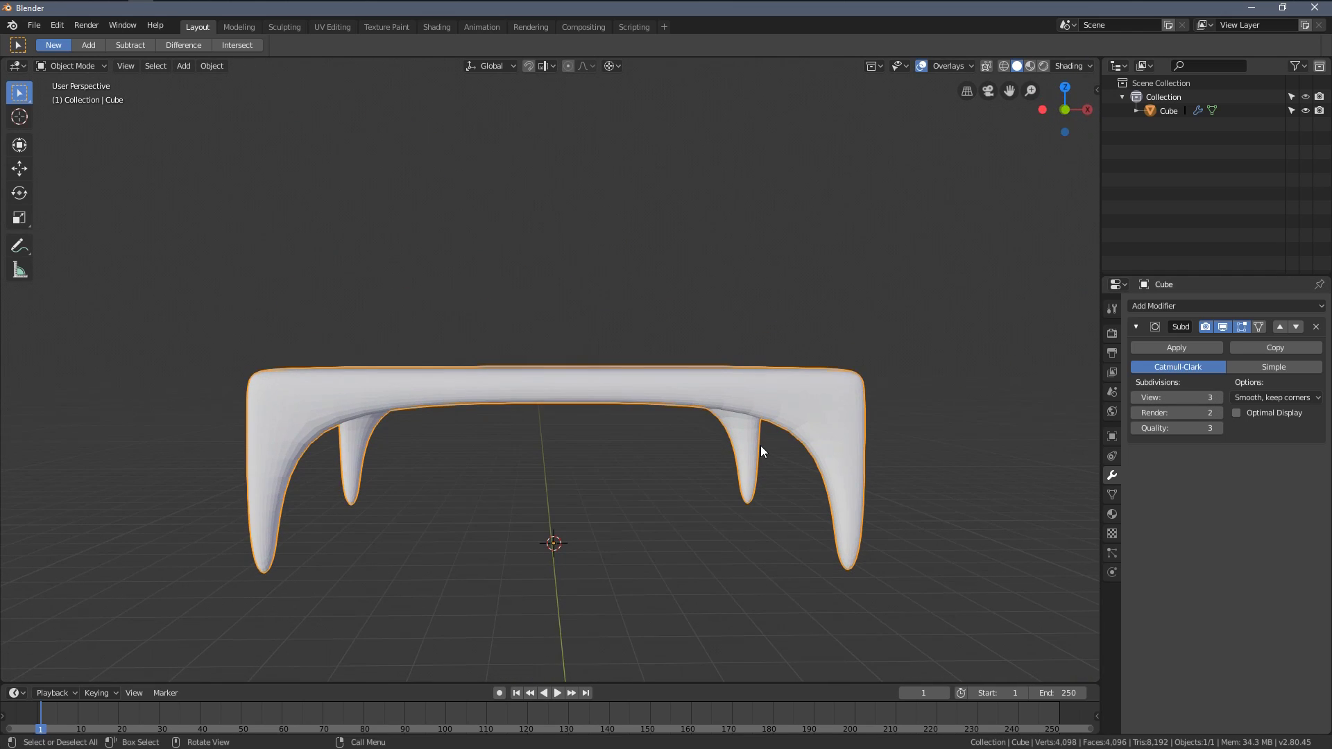
Compare the smoothed table with its mesh cage in front view edit mode and remove the Subdivision Surface modifier
key(KP_1)
scroll(761, 451, down, 5)
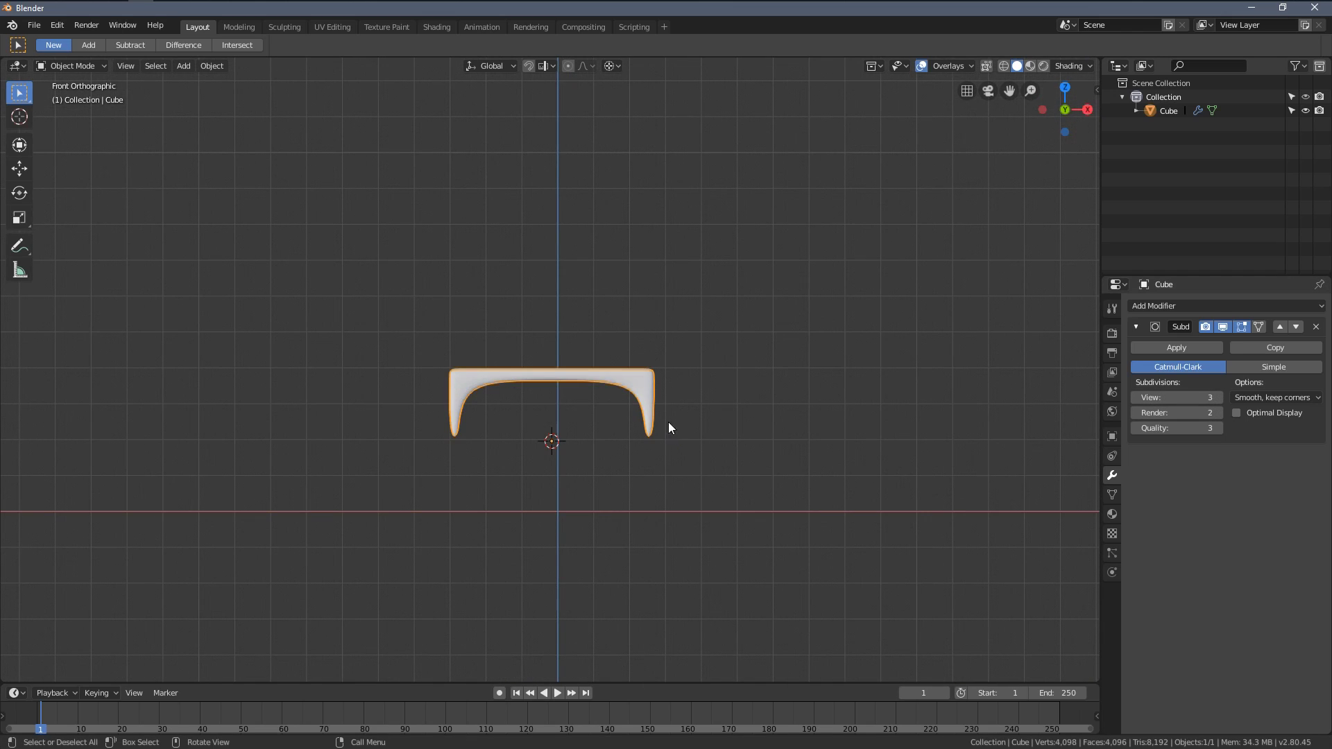
key(Tab)
scroll(646, 386, up, 4)
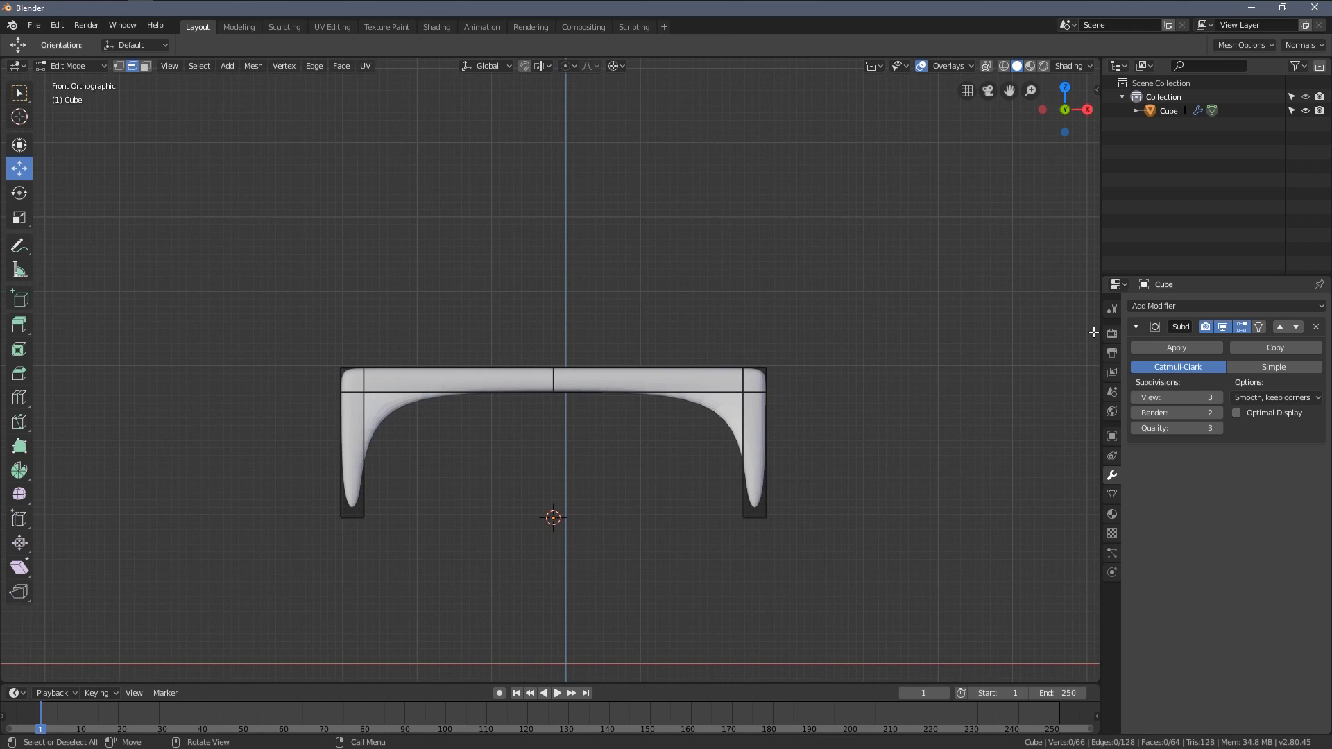
click(1316, 327)
middle_drag(808, 333, 813, 378)
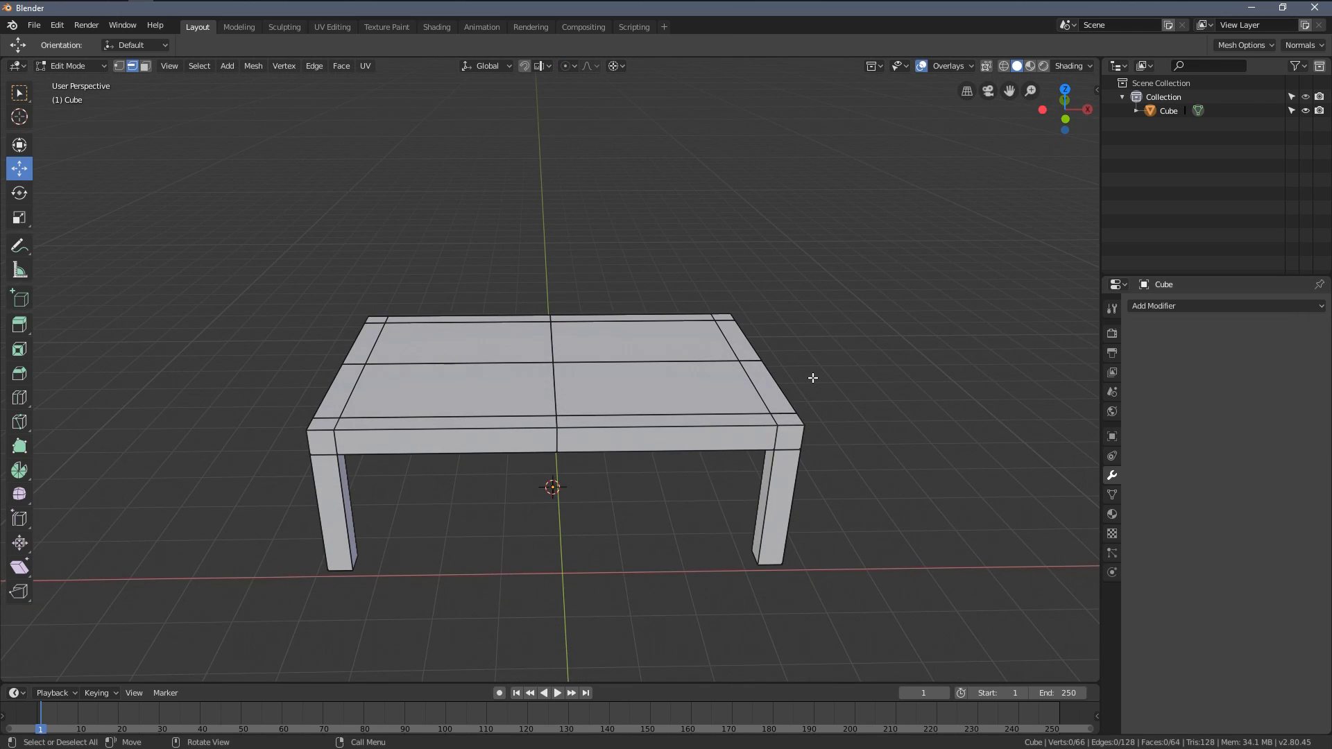
Show the table mesh in top view and return to object mode
key(KP_7)
scroll(659, 303, down, 3)
scroll(645, 350, up, 4)
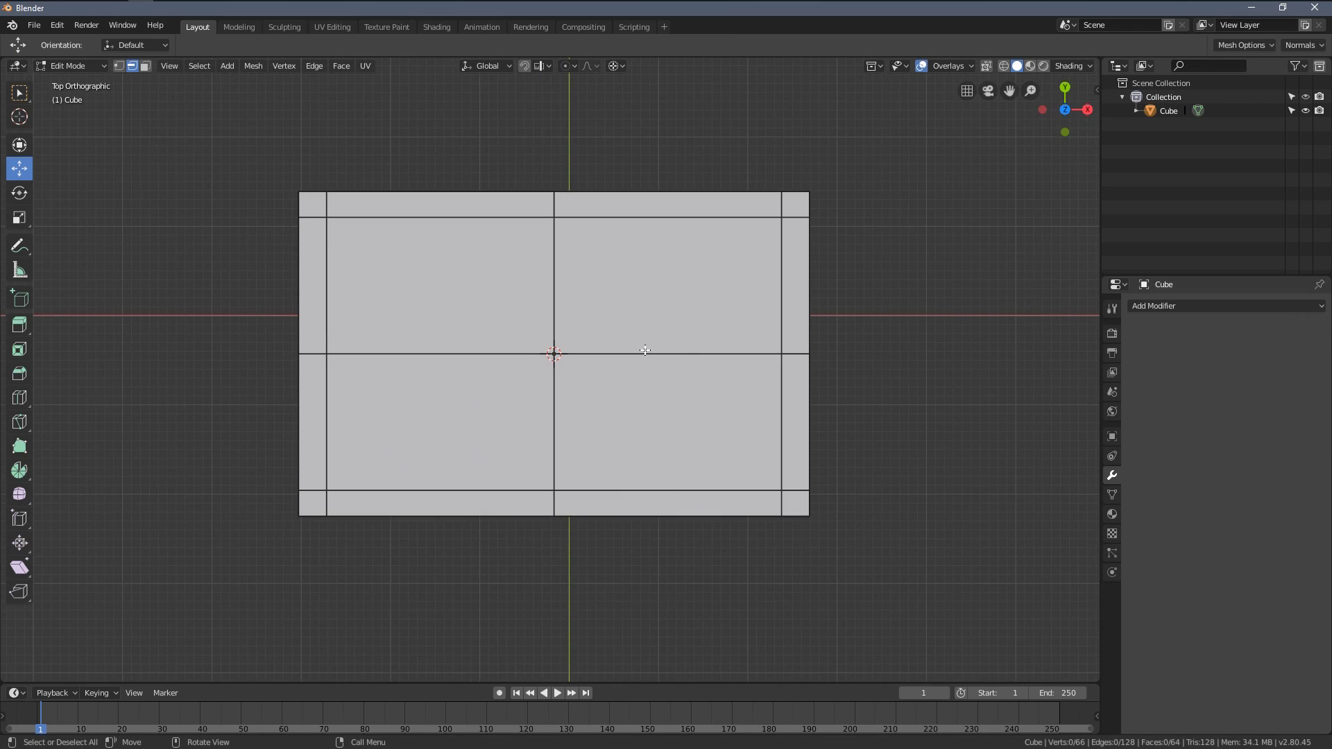
key(Tab)
shift+middle_drag(623, 311, 634, 348)
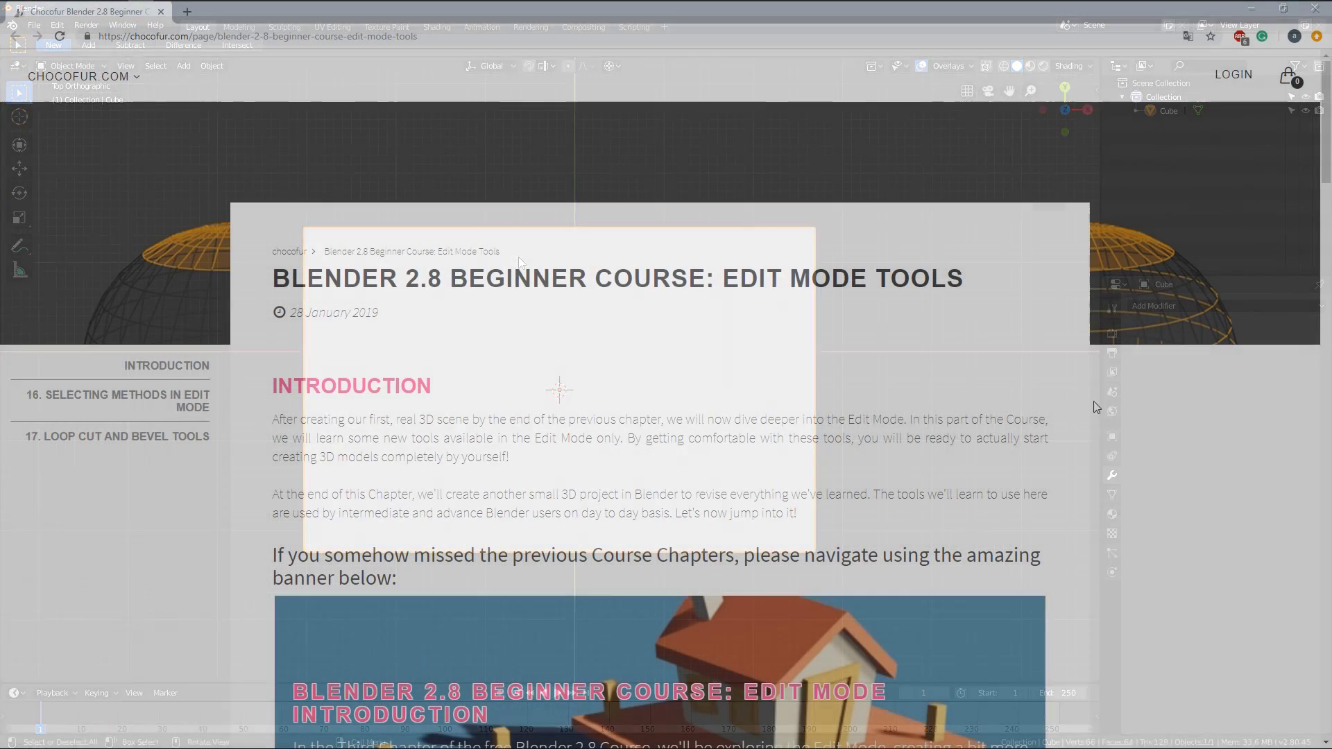
Switch to the browser and look through the chocofur.com page for Blender 2.8 Beginner Course: Edit Mode Tools
click(1187, 422)
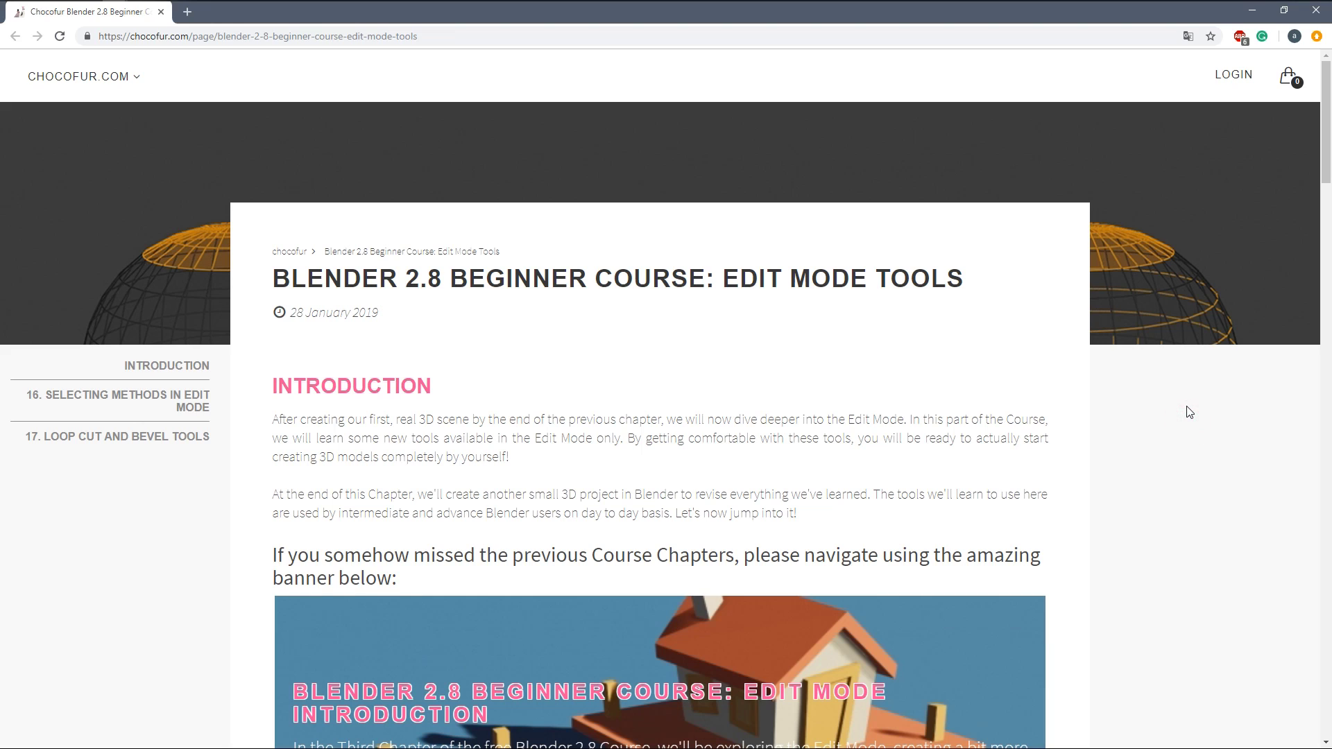
scroll(1189, 412, down, 6)
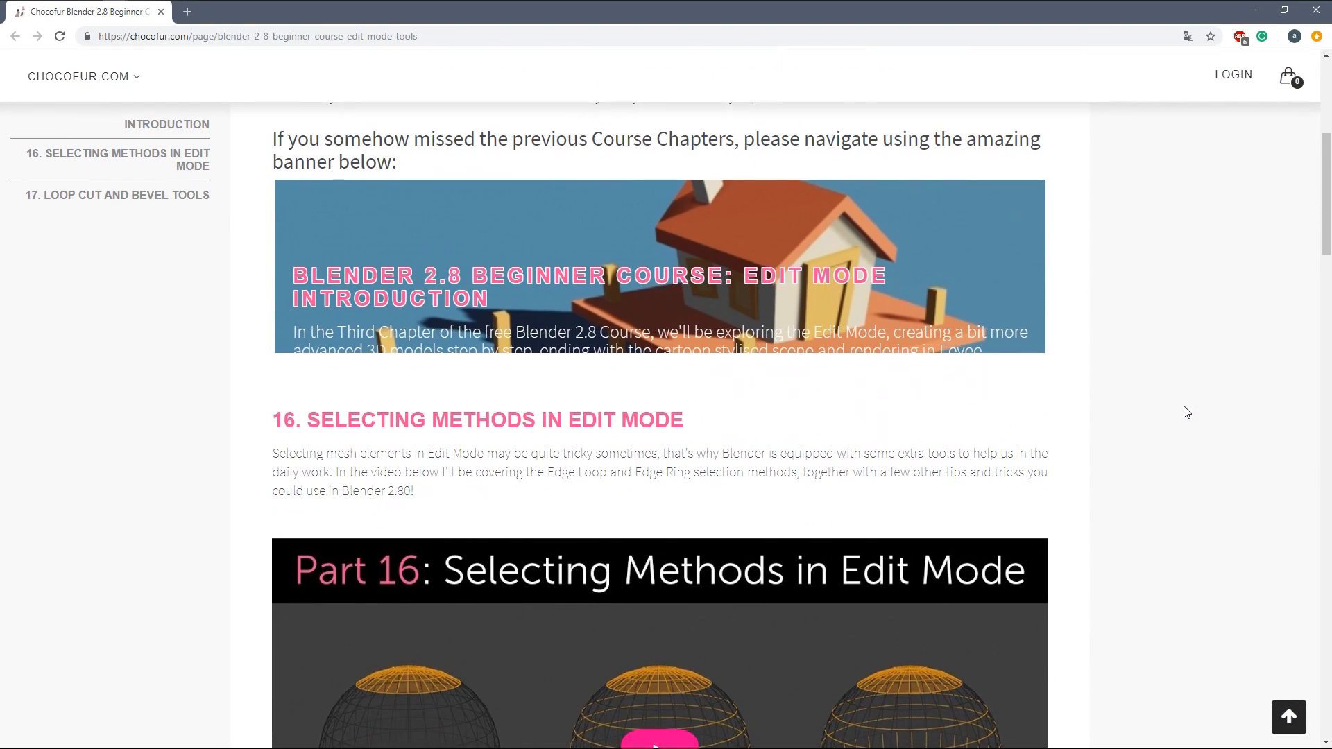
scroll(1186, 412, down, 7)
scroll(1186, 412, down, 3)
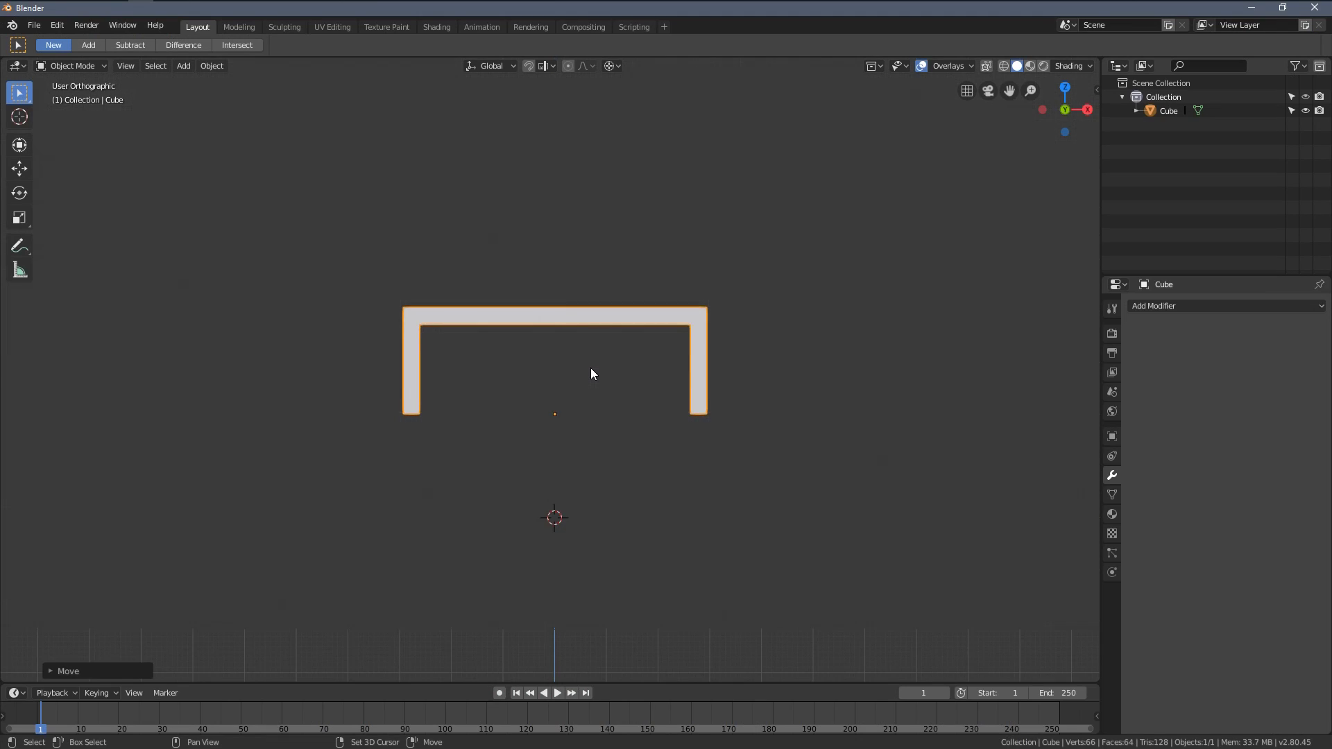
scroll(590, 368, up, 2)
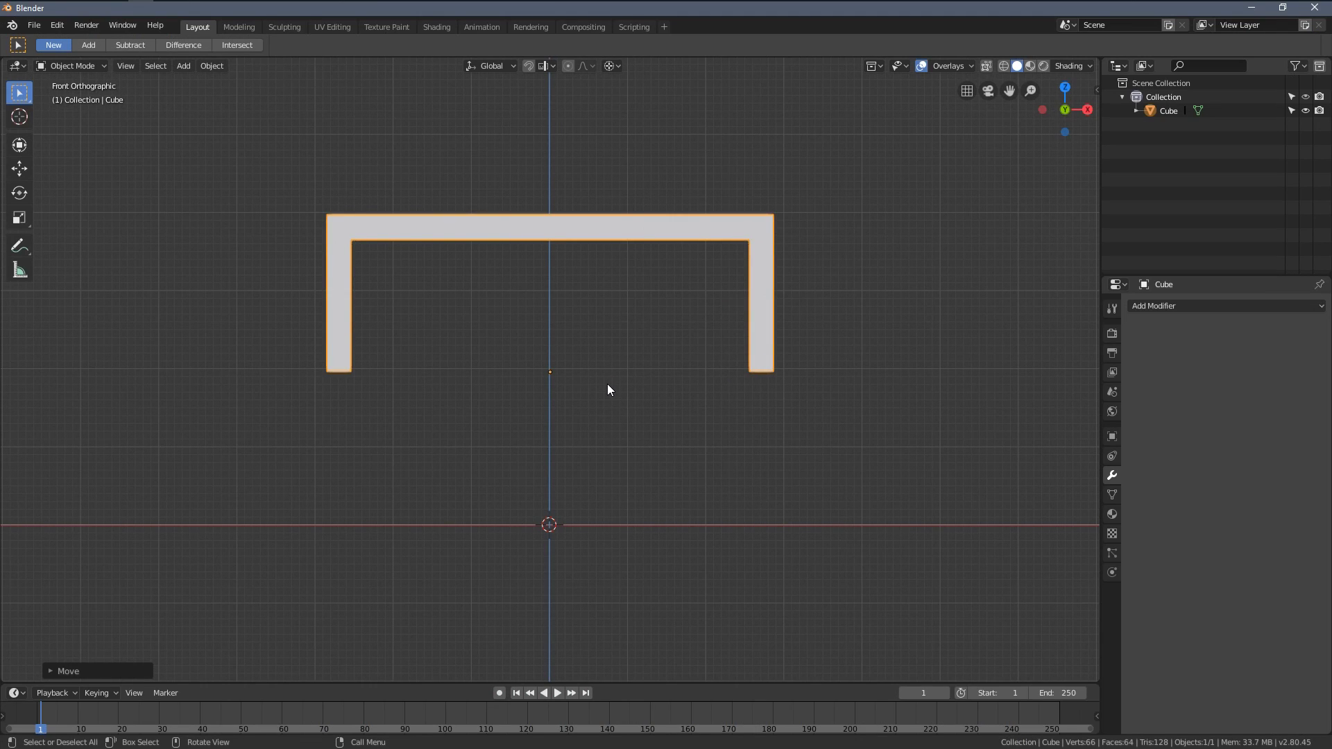